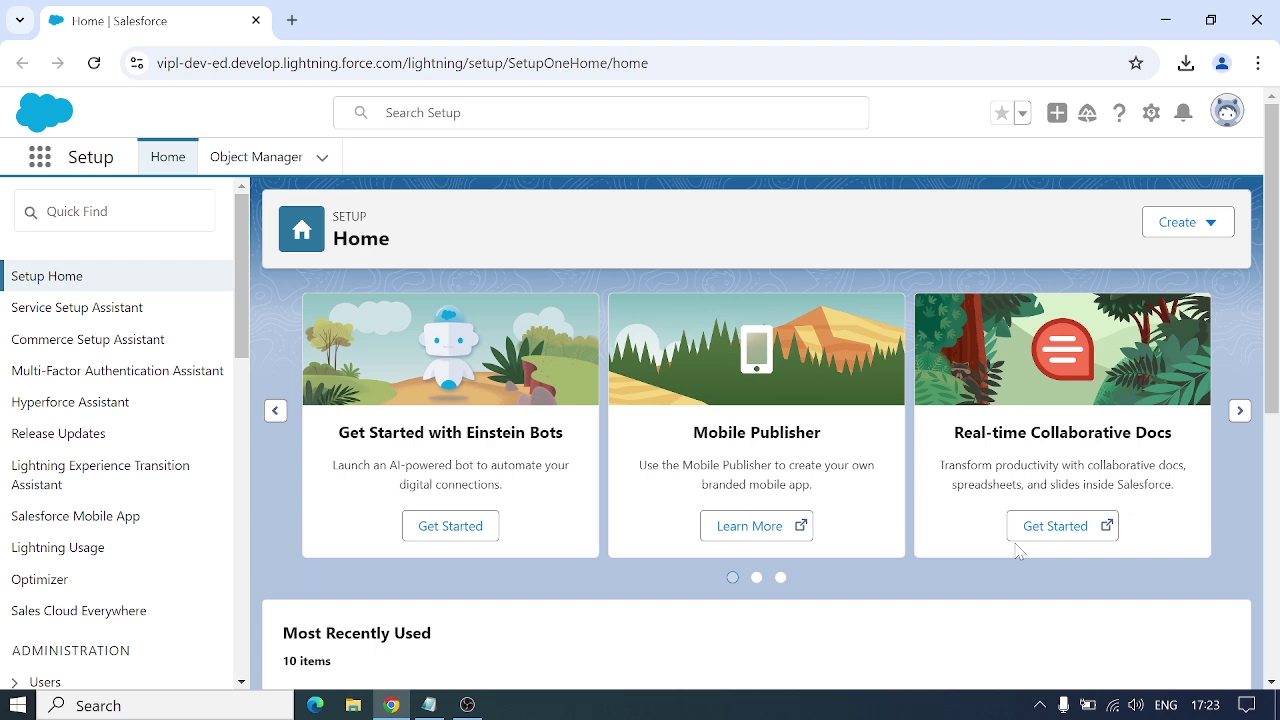
# Open the WhatsApp app's Whatsapp Configuration page and review the business account setup fields.
pyautogui.click(51, 166)
pyautogui.write('whatsa')
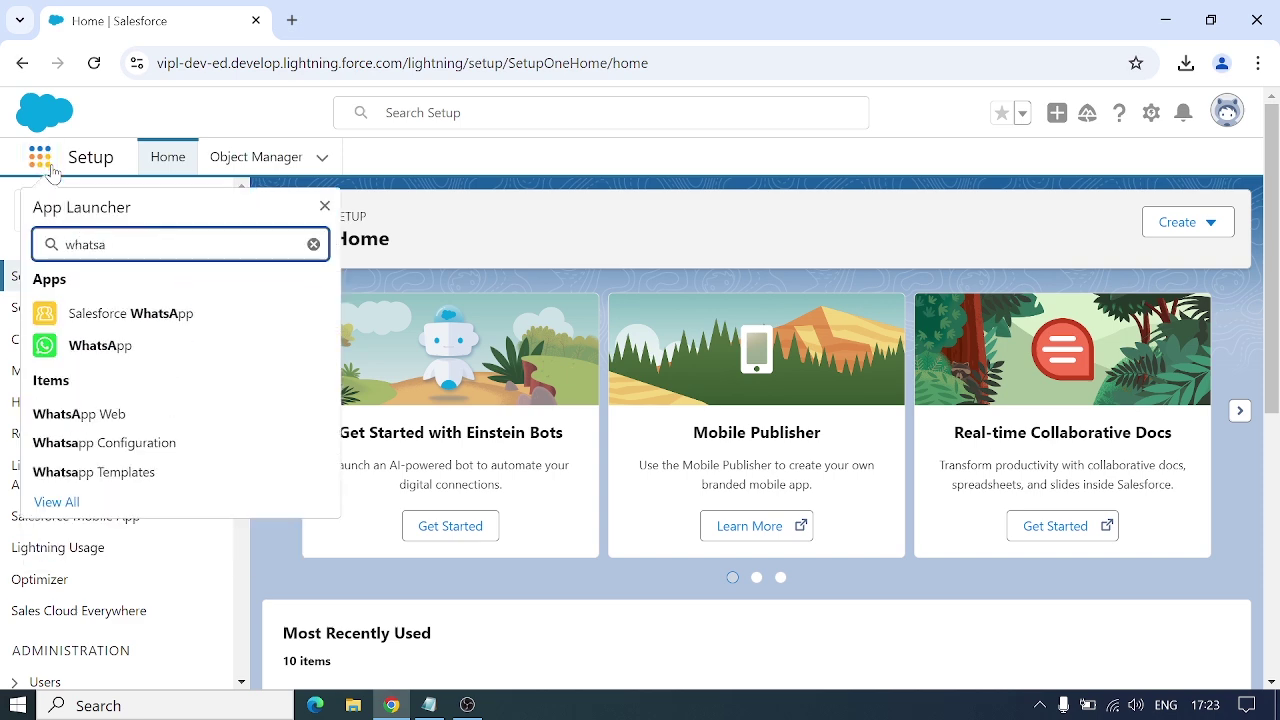
pyautogui.click(100, 346)
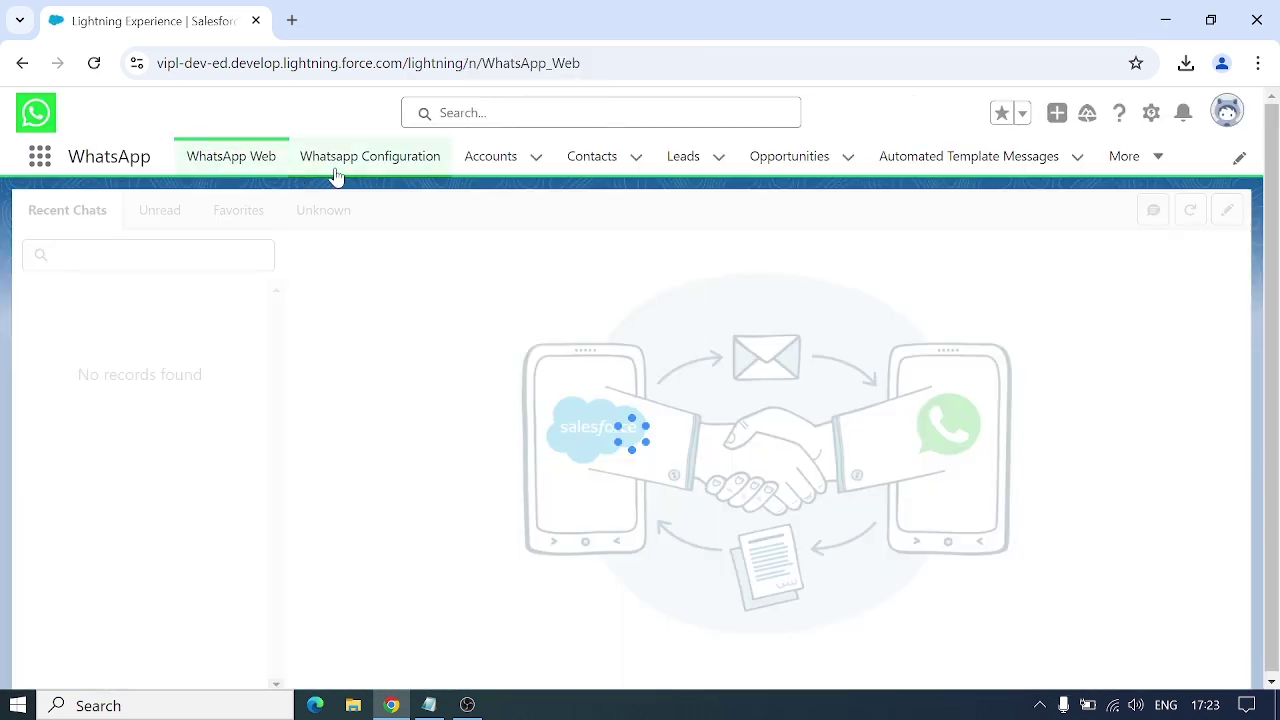
pyautogui.click(335, 176)
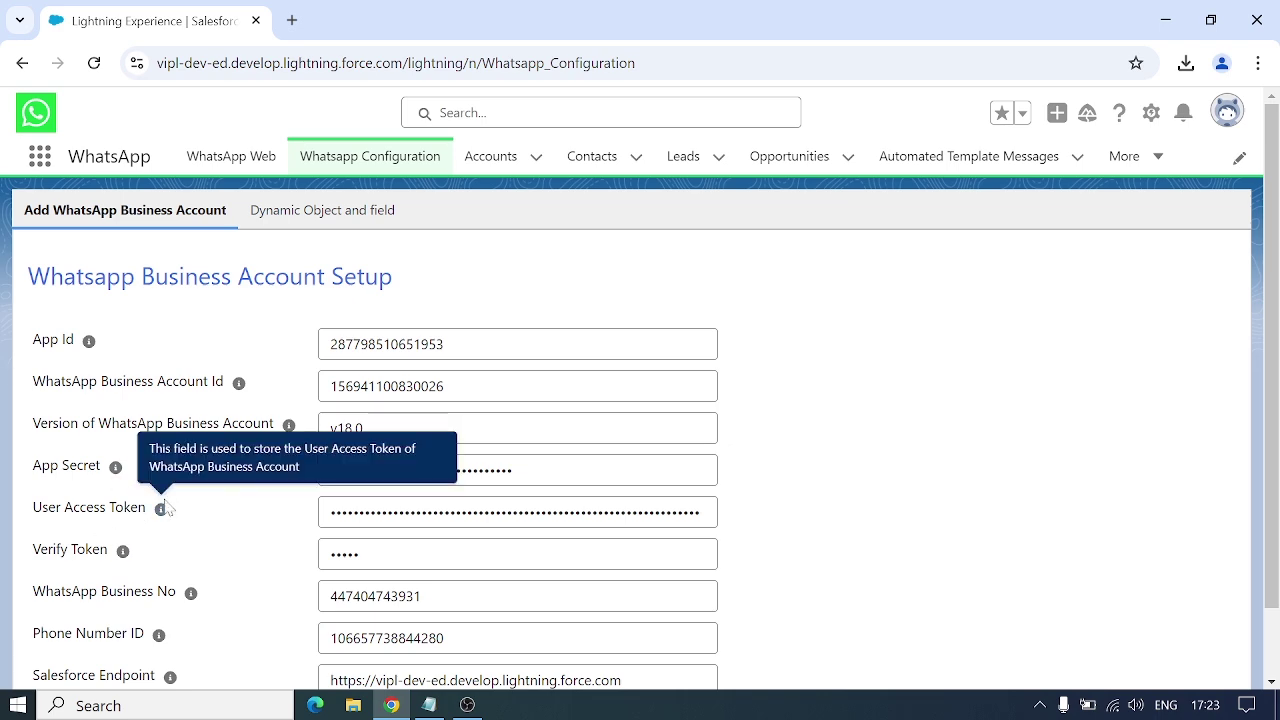
pyautogui.scroll(-1, 163, 506)
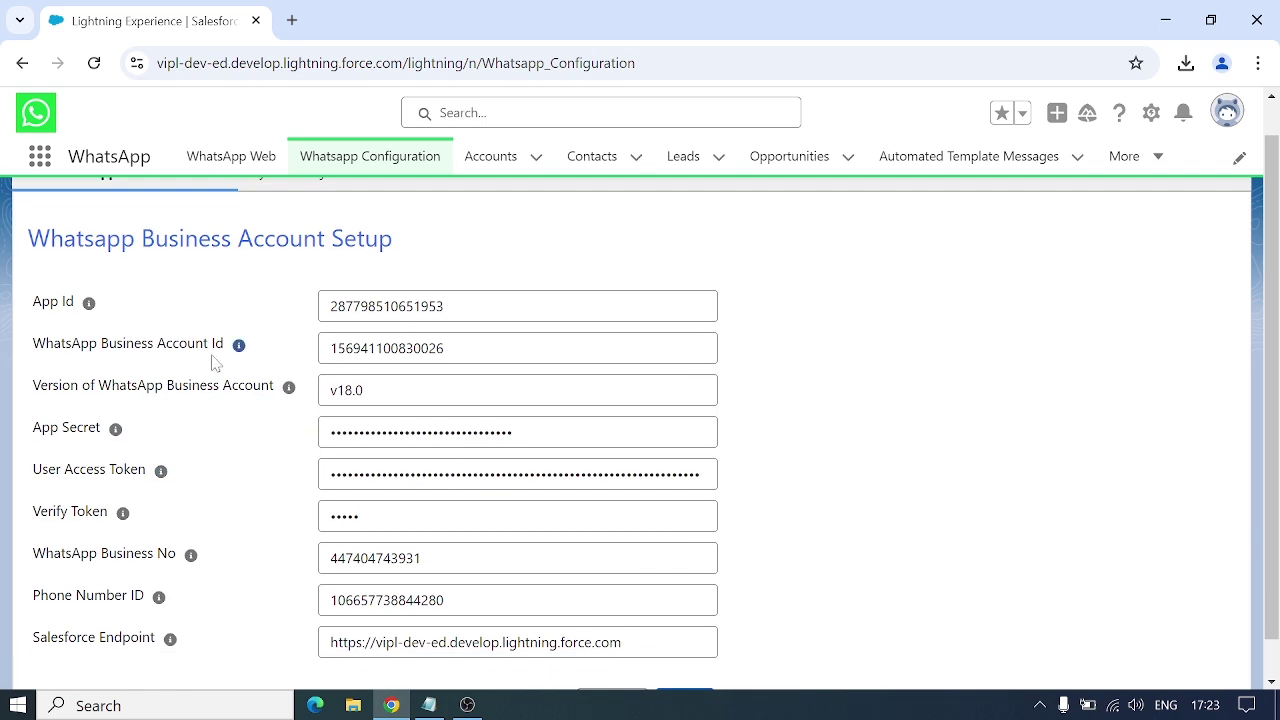
pyautogui.scroll(1, 212, 362)
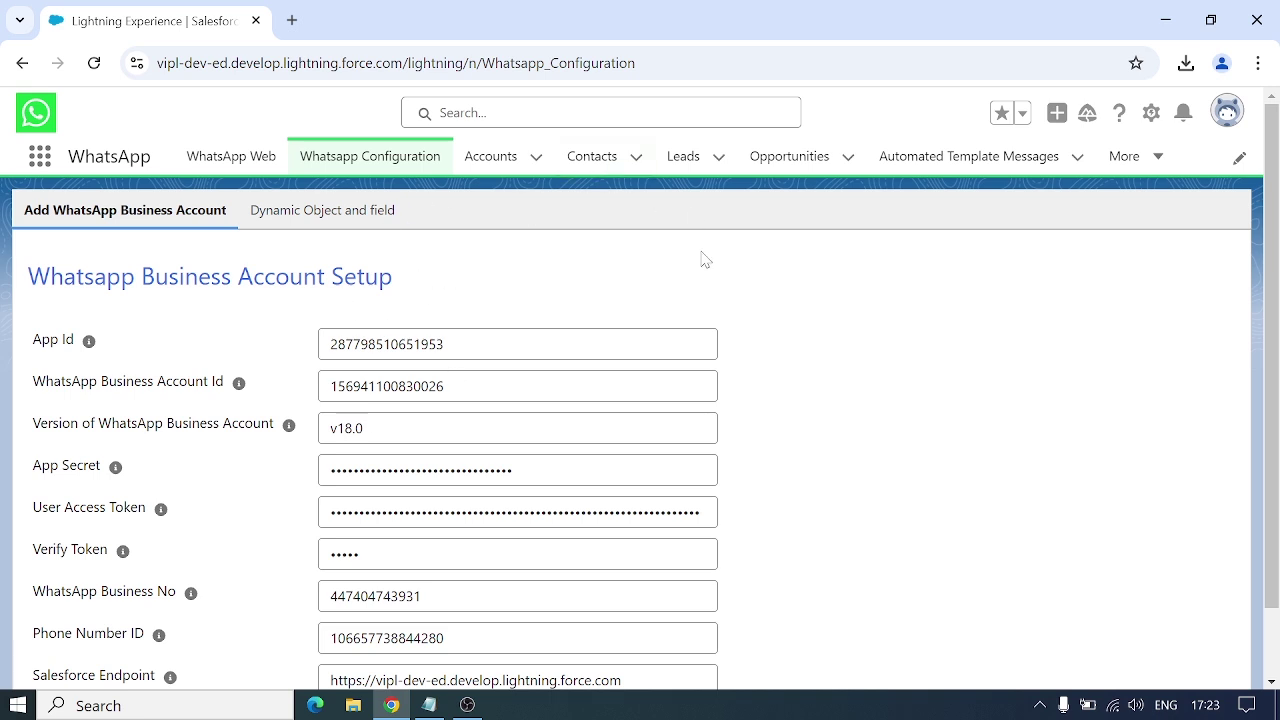
pyautogui.scroll(-2, 703, 257)
pyautogui.scroll(2, 791, 394)
# Add the Account object with Phone as its mobile field in the Dynamic Object and field settings.
pyautogui.click(325, 212)
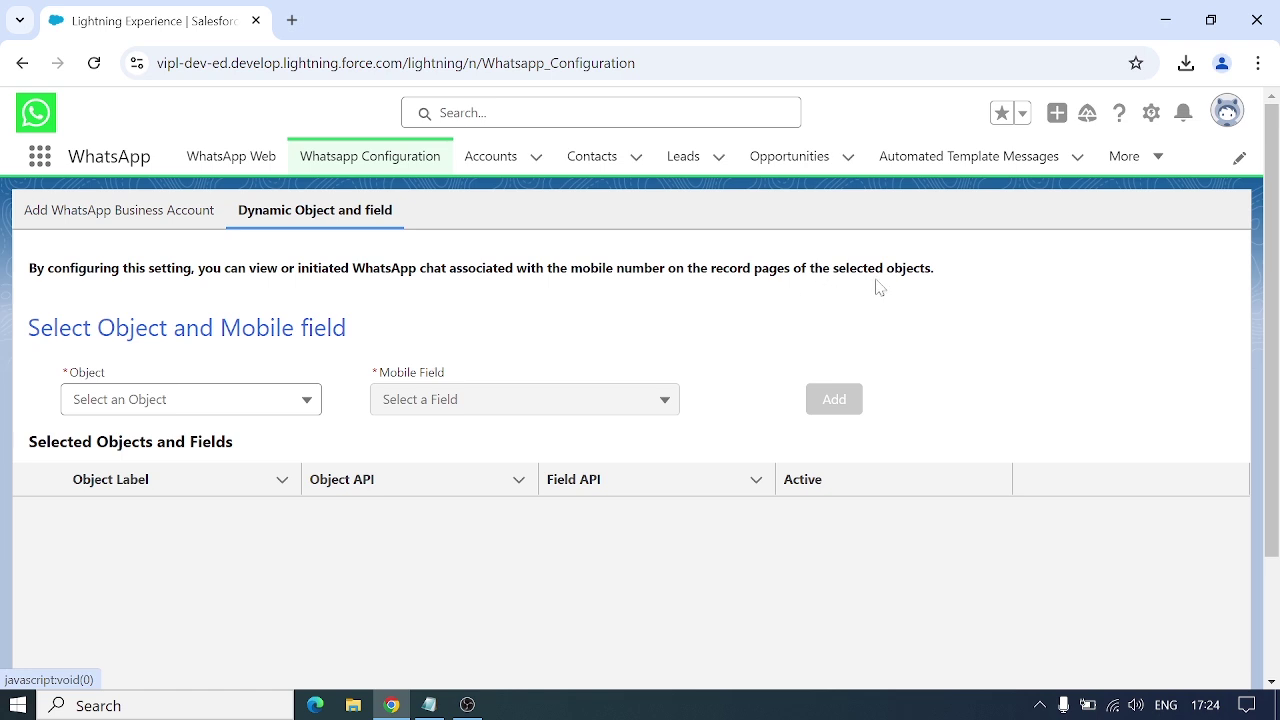
pyautogui.click(188, 410)
pyautogui.click(173, 443)
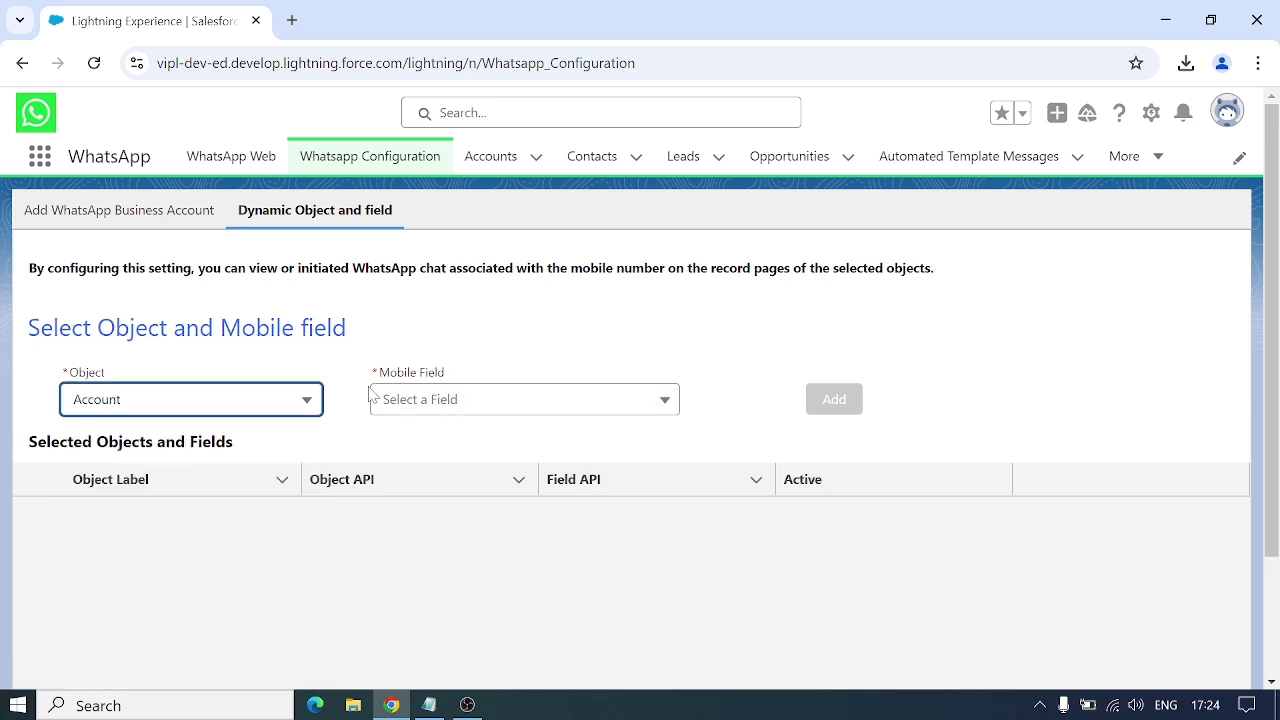
pyautogui.click(449, 401)
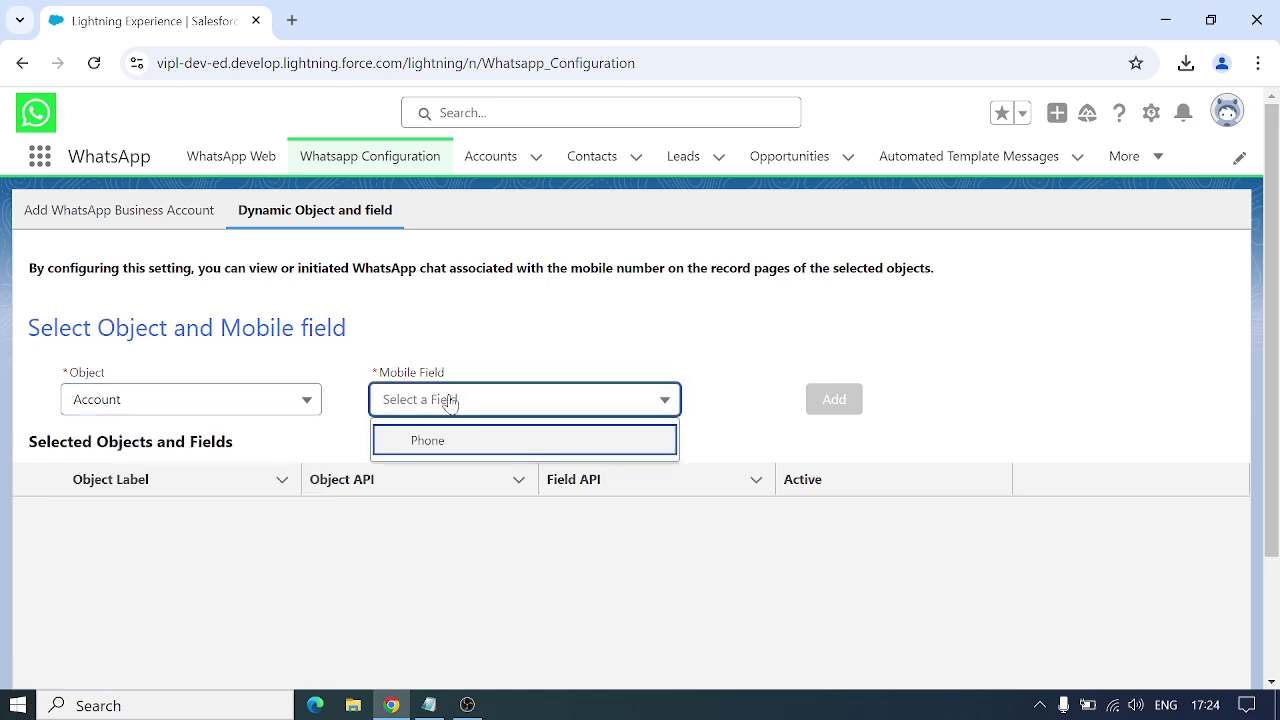
pyautogui.click(480, 446)
pyautogui.click(835, 401)
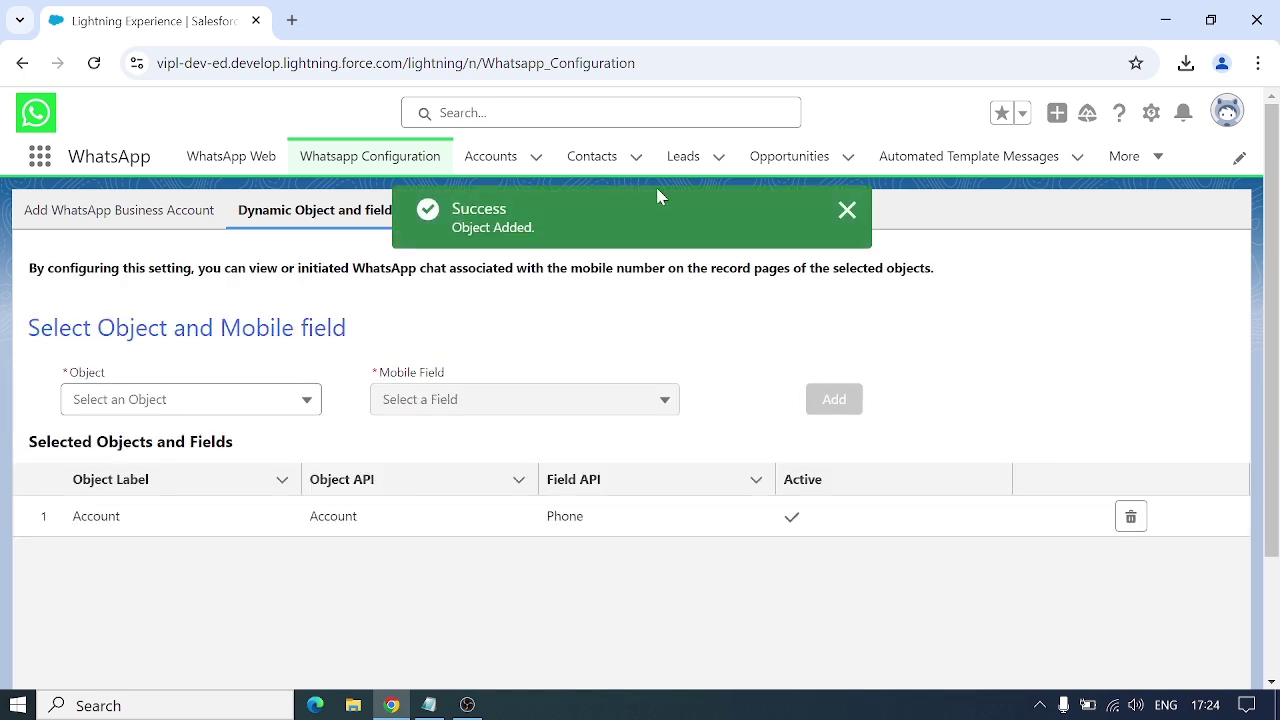
pyautogui.click(847, 212)
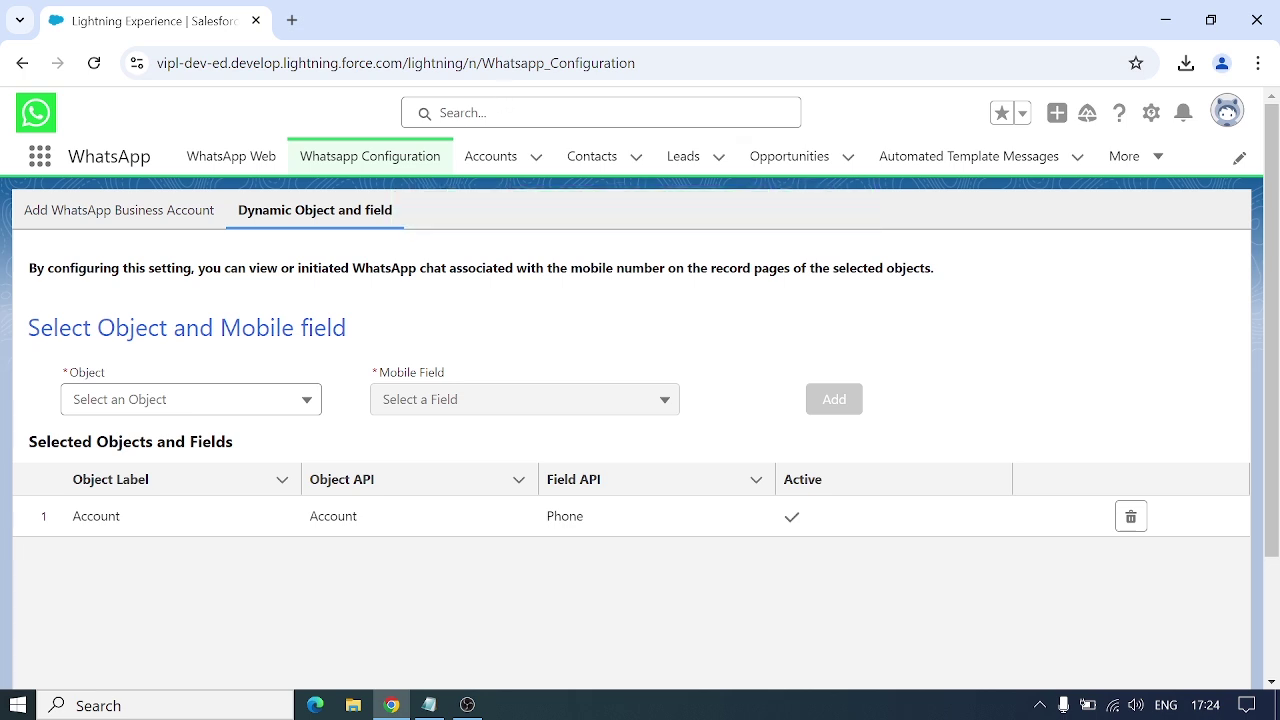
# Open the Accounts list in a new browser tab and open the West India Company record.
pyautogui.rightClick(492, 170)
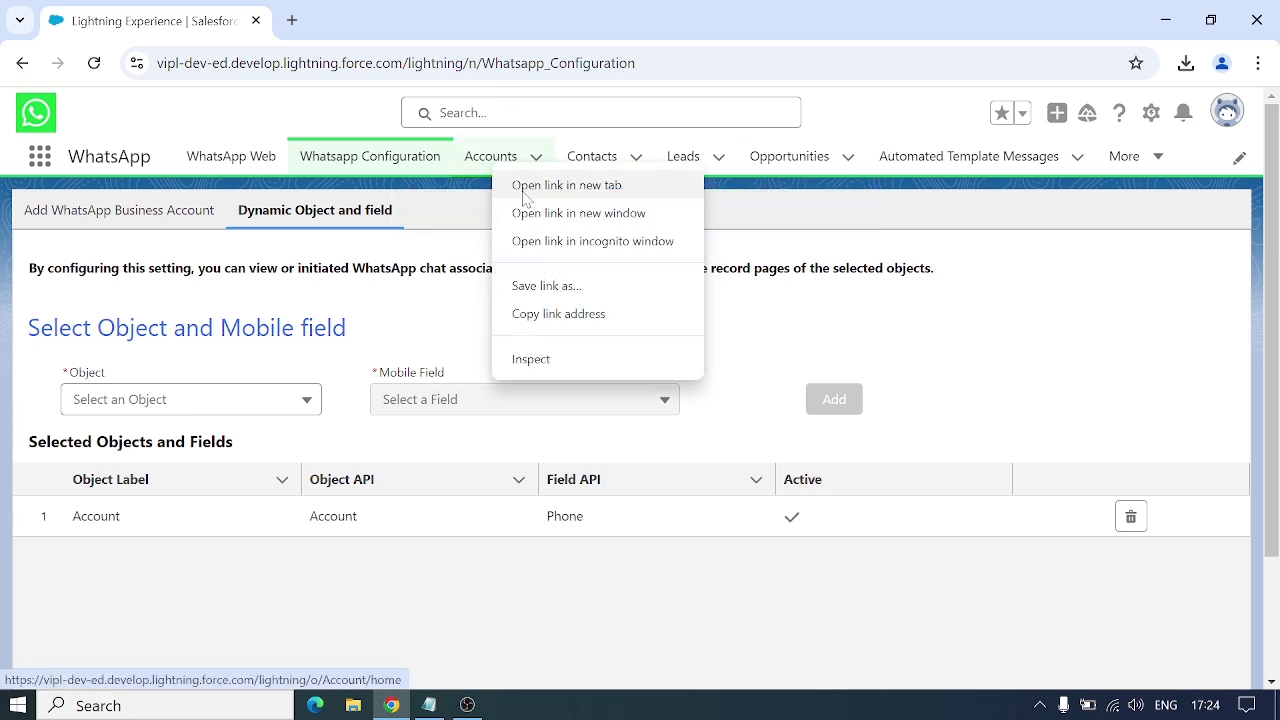
pyautogui.click(520, 190)
pyautogui.click(328, 17)
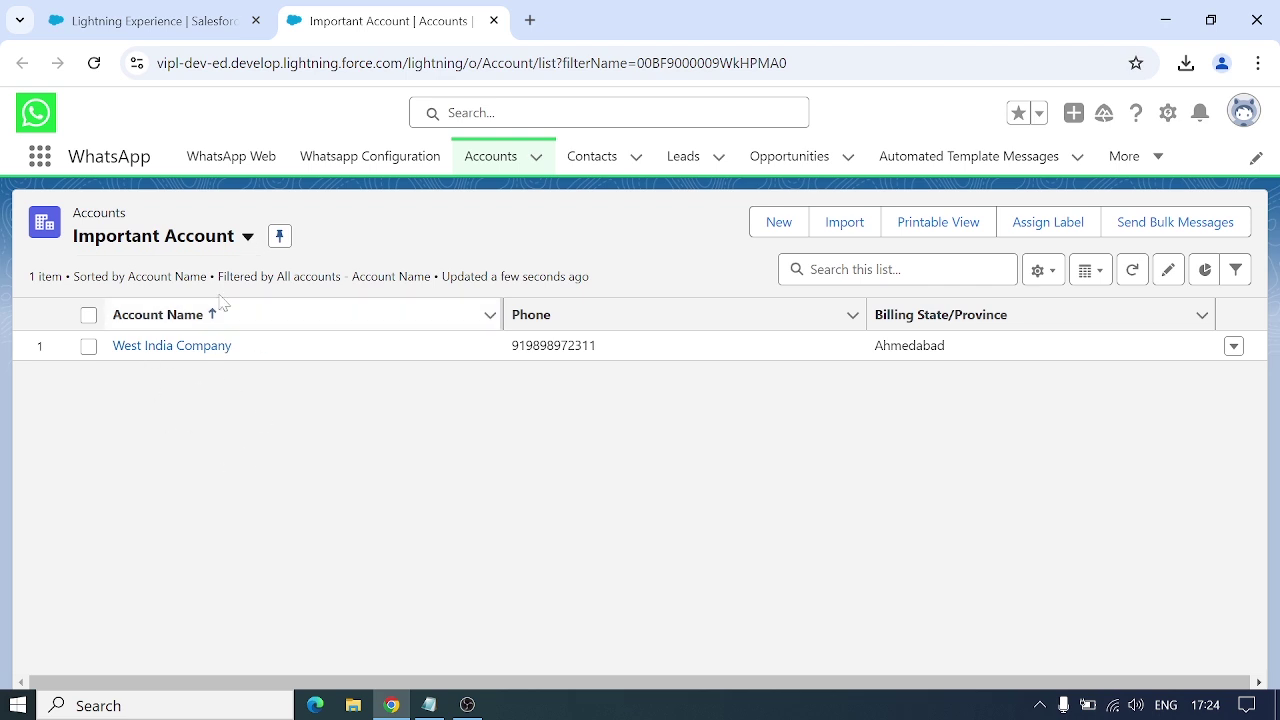
pyautogui.click(173, 352)
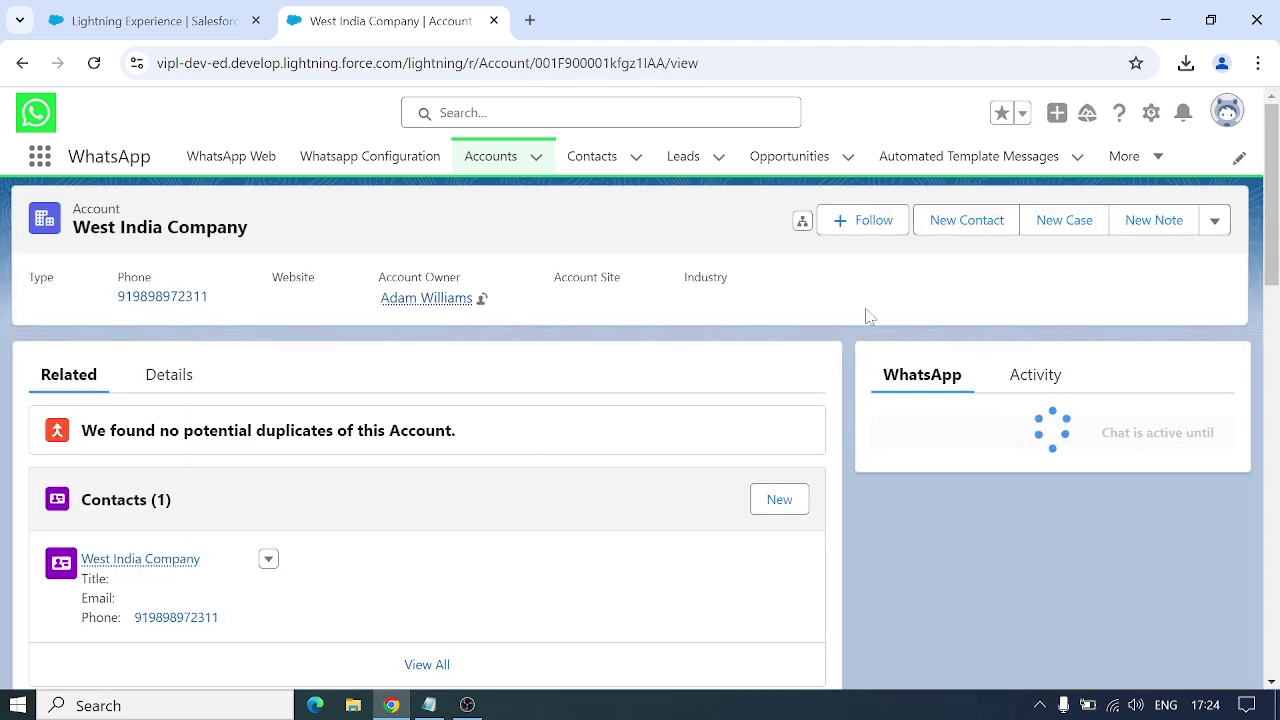
# Examine the account's WhatsApp chat area and its template selection dialog, closing the dialog without sending anything.
pyautogui.scroll(-1, 922, 444)
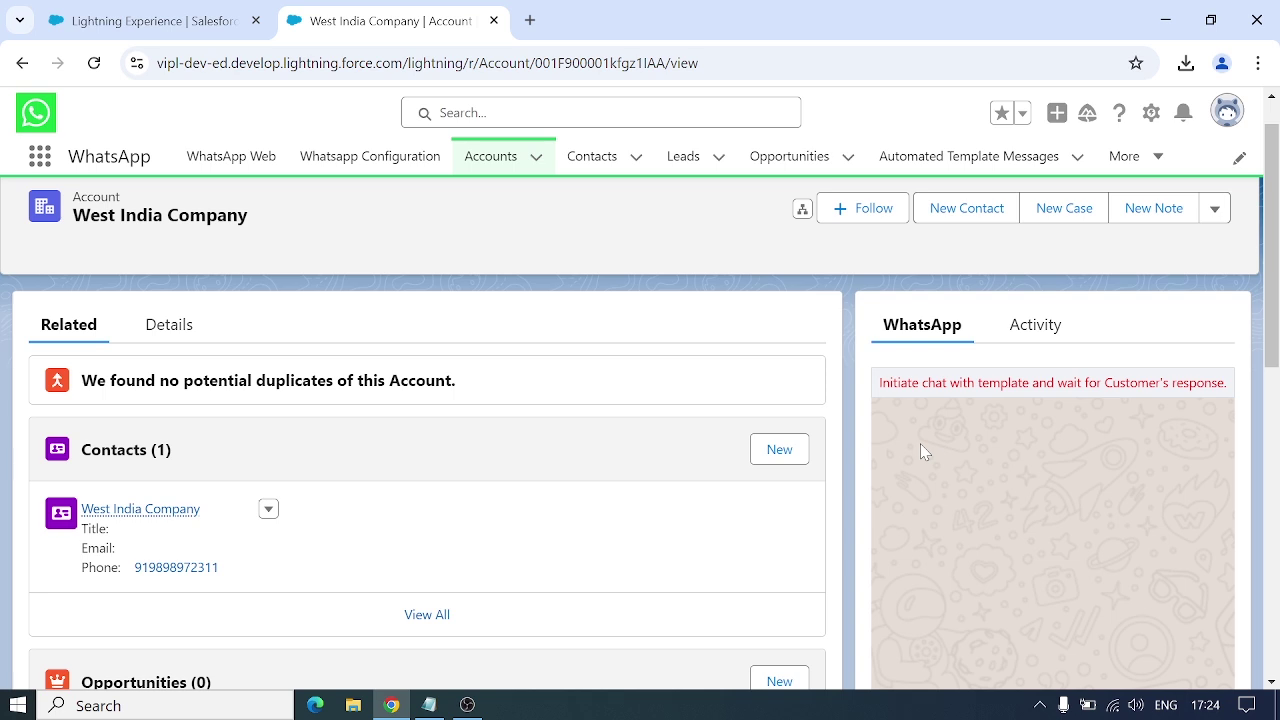
pyautogui.scroll(-2, 920, 443)
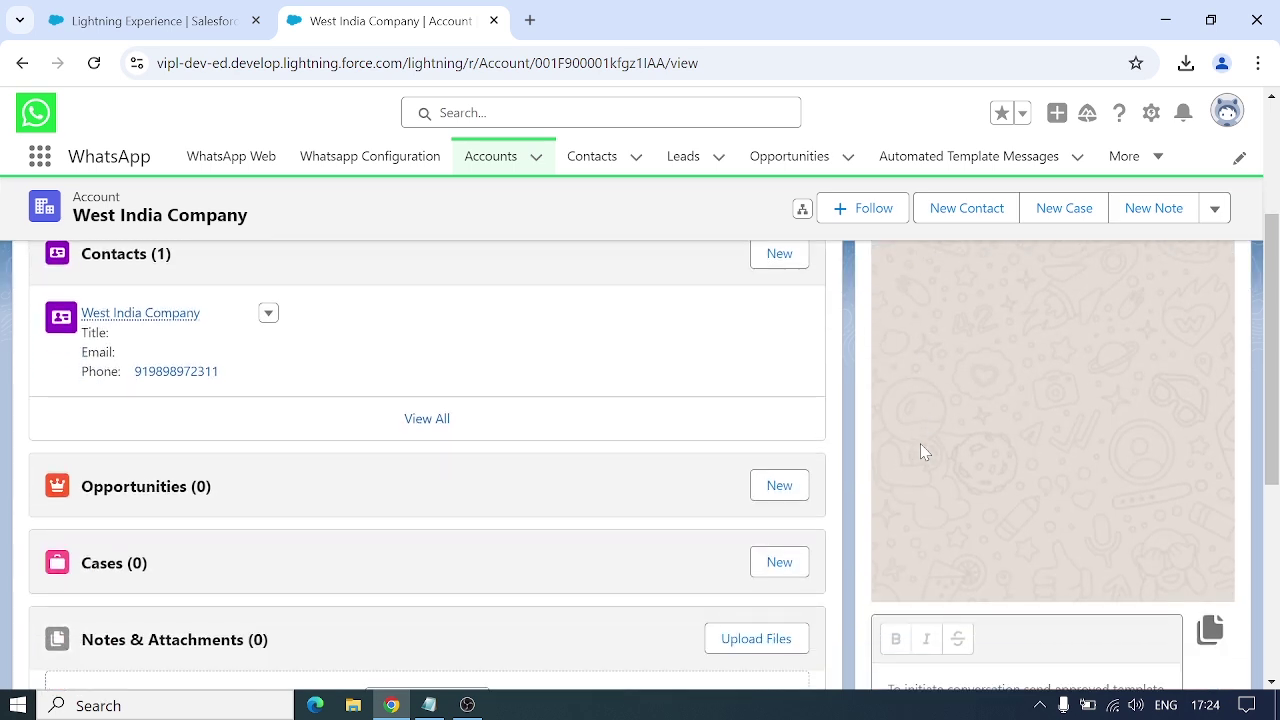
pyautogui.scroll(1, 920, 443)
pyautogui.scroll(-3, 920, 449)
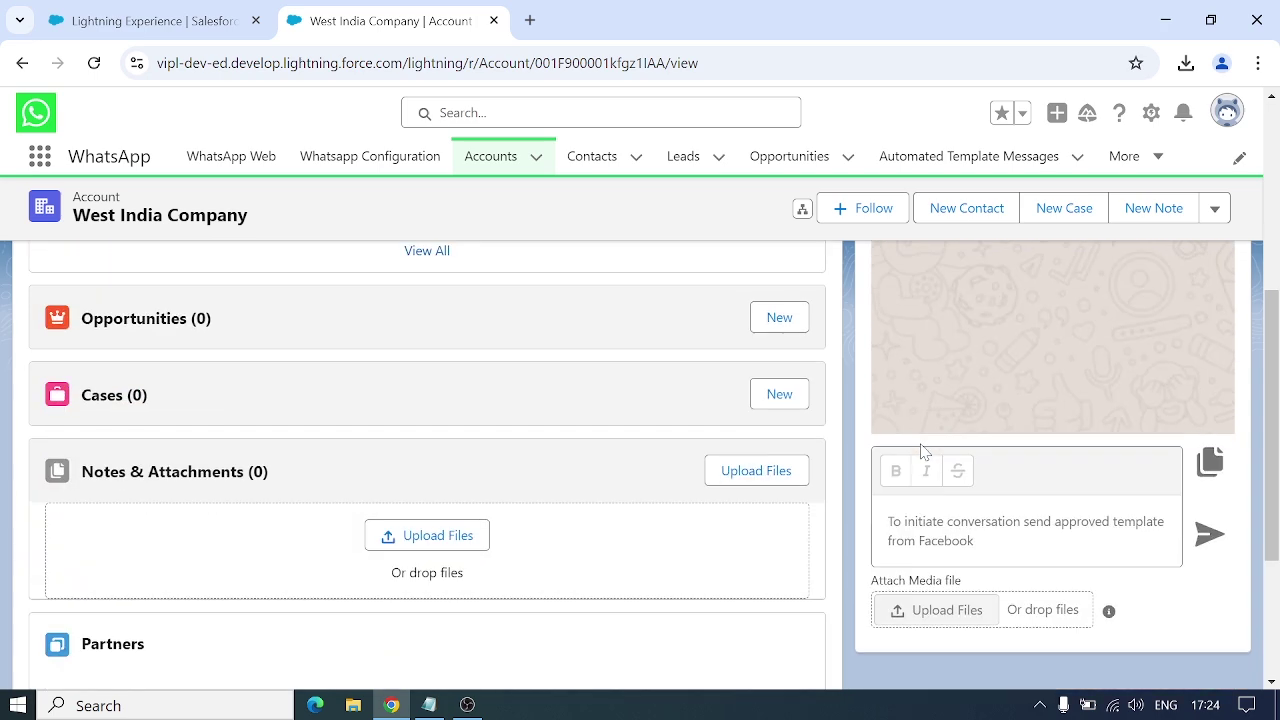
pyautogui.click(1208, 461)
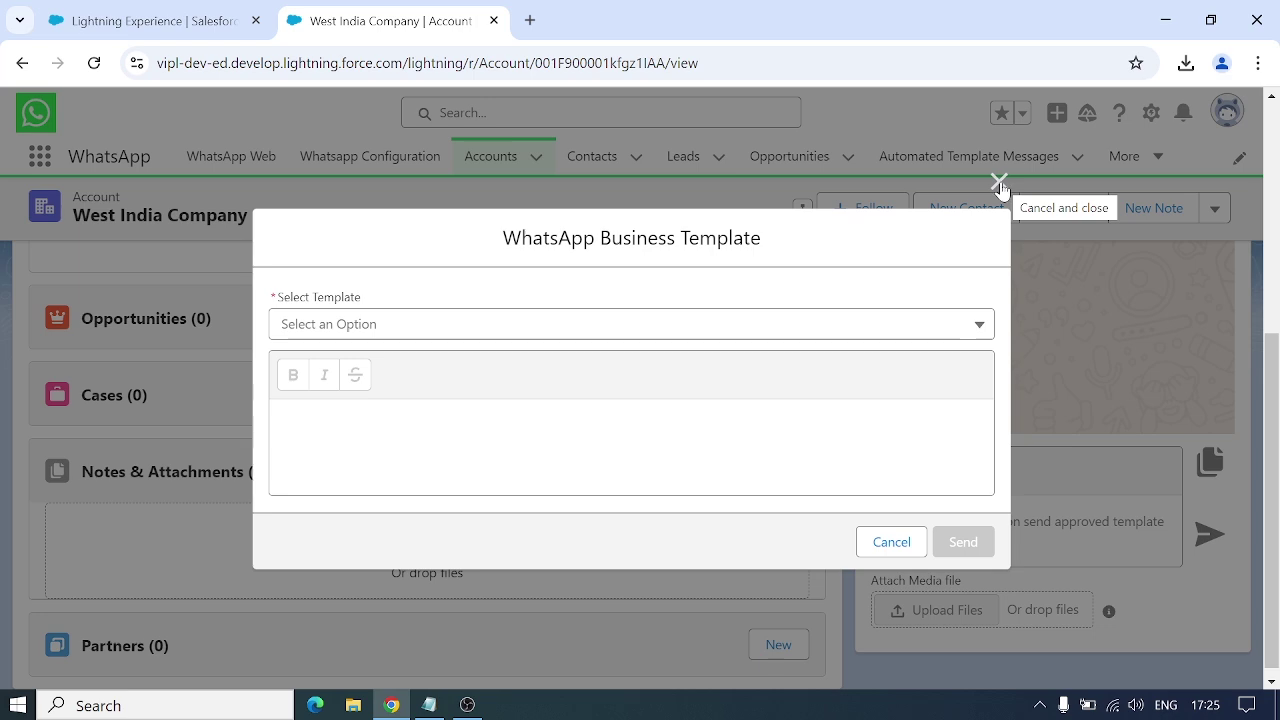
pyautogui.click(1000, 186)
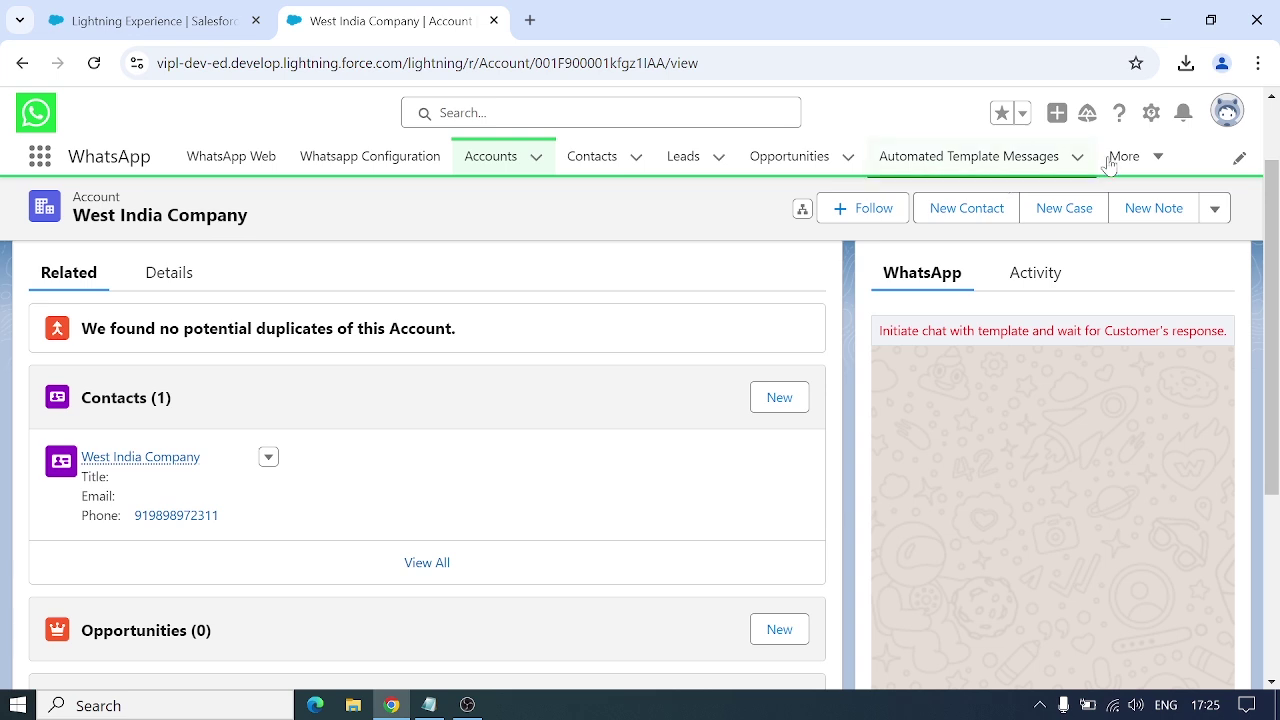
# Open the Templates list in a new browser tab and switch to it.
pyautogui.click(1155, 158)
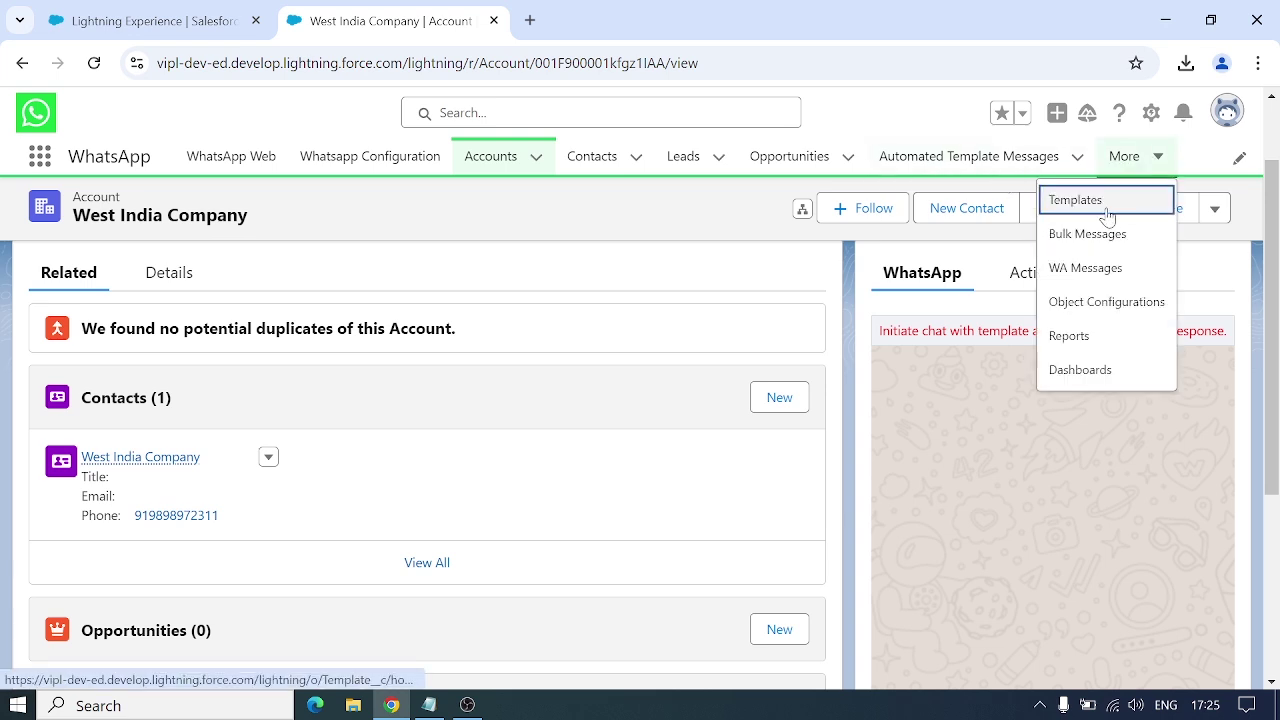
pyautogui.rightClick(1107, 217)
pyautogui.click(1043, 233)
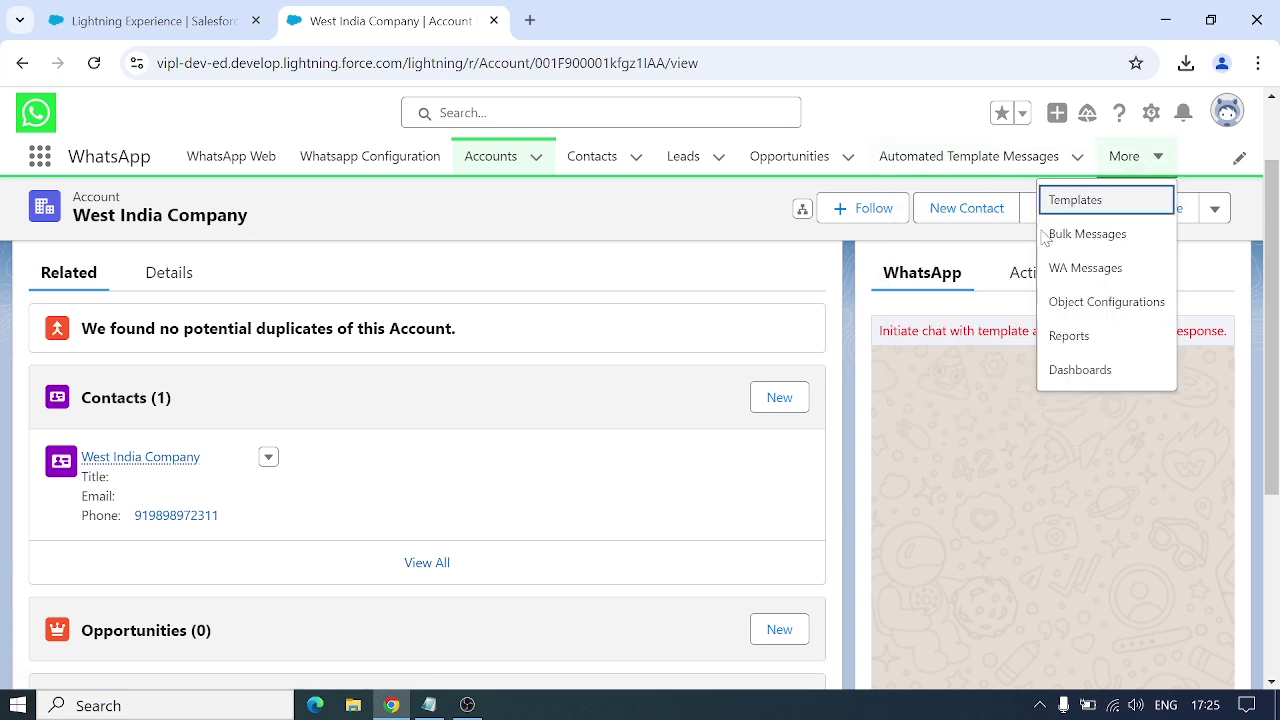
pyautogui.click(630, 14)
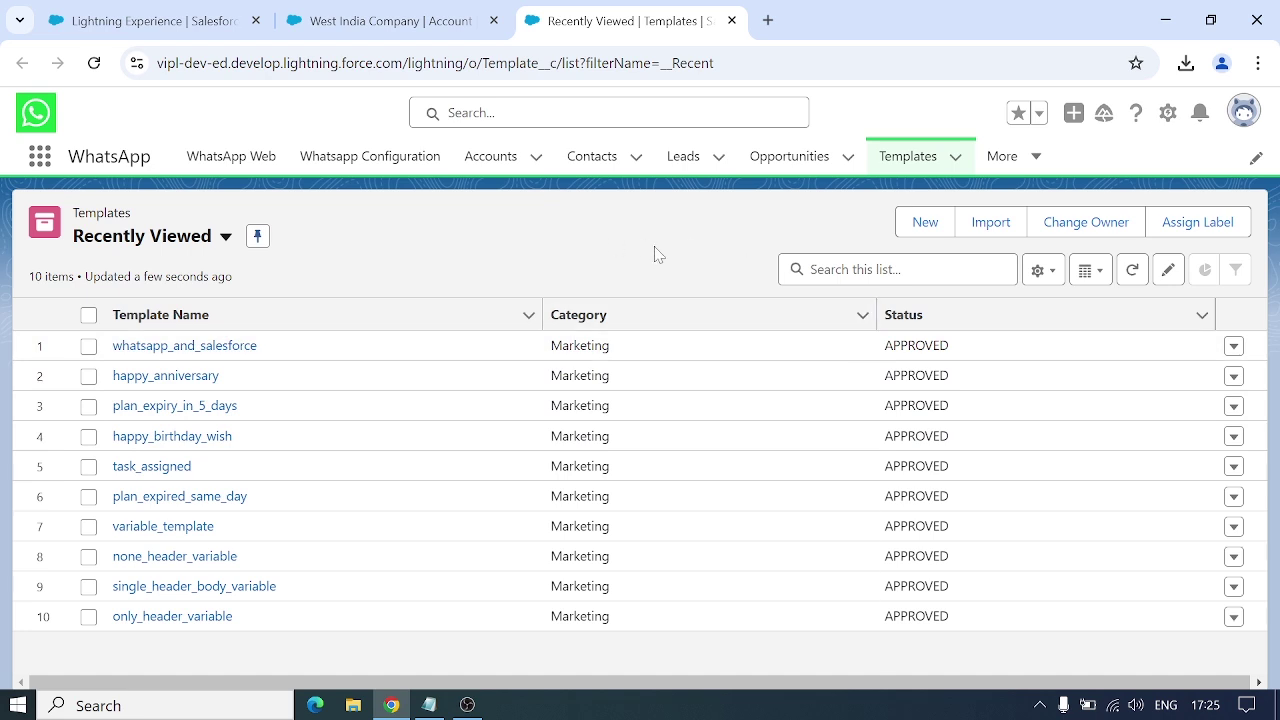
# Start a new Meta Template, examine the header options and the body and footer fields, and cancel the form.
pyautogui.click(910, 228)
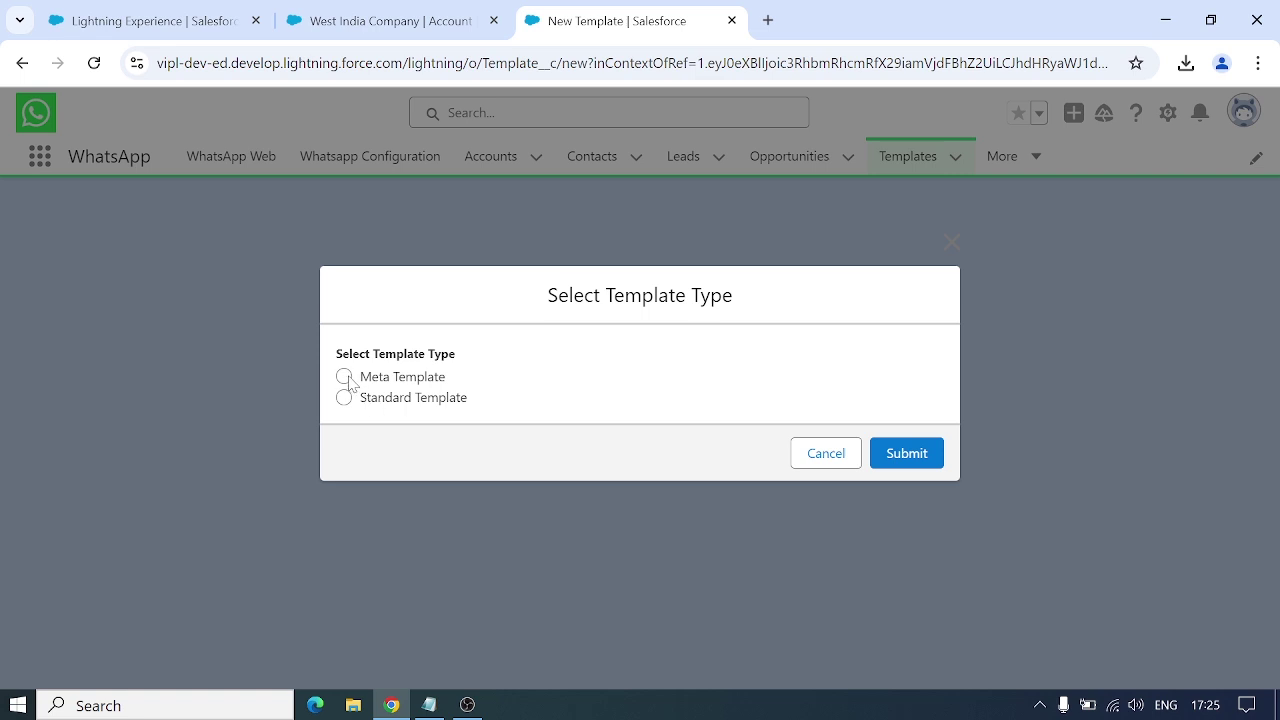
pyautogui.click(347, 379)
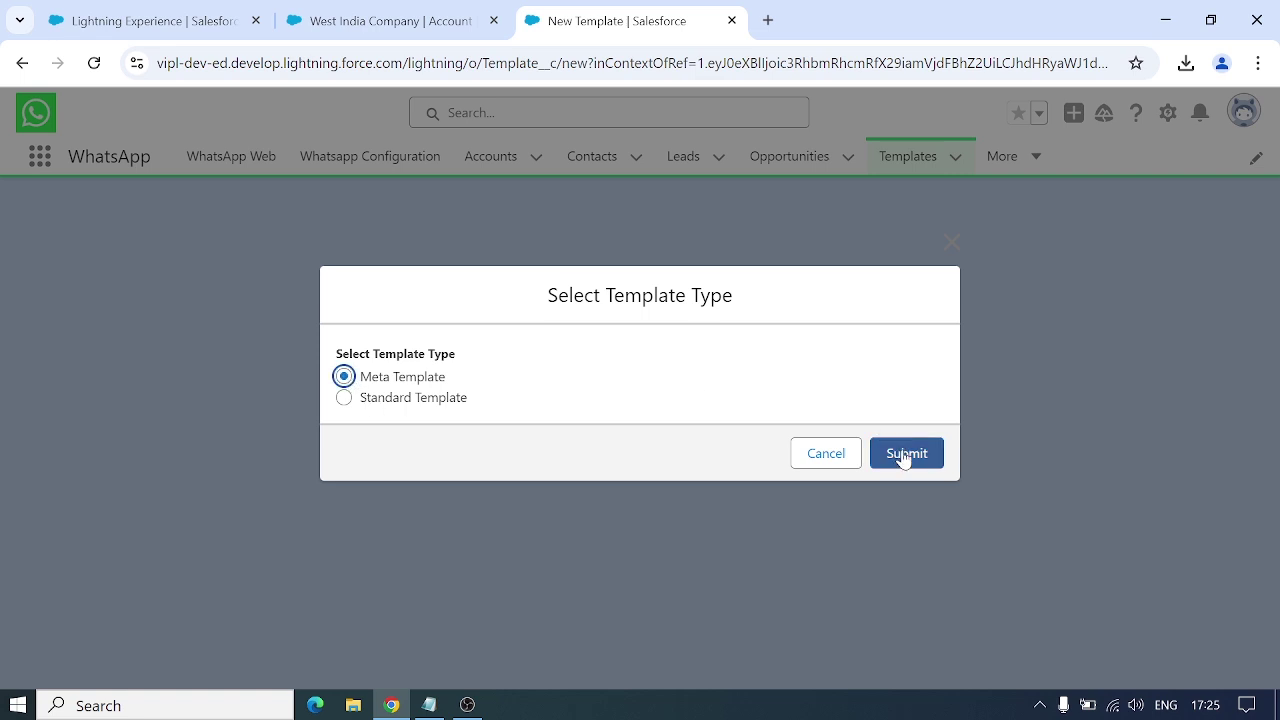
pyautogui.click(904, 455)
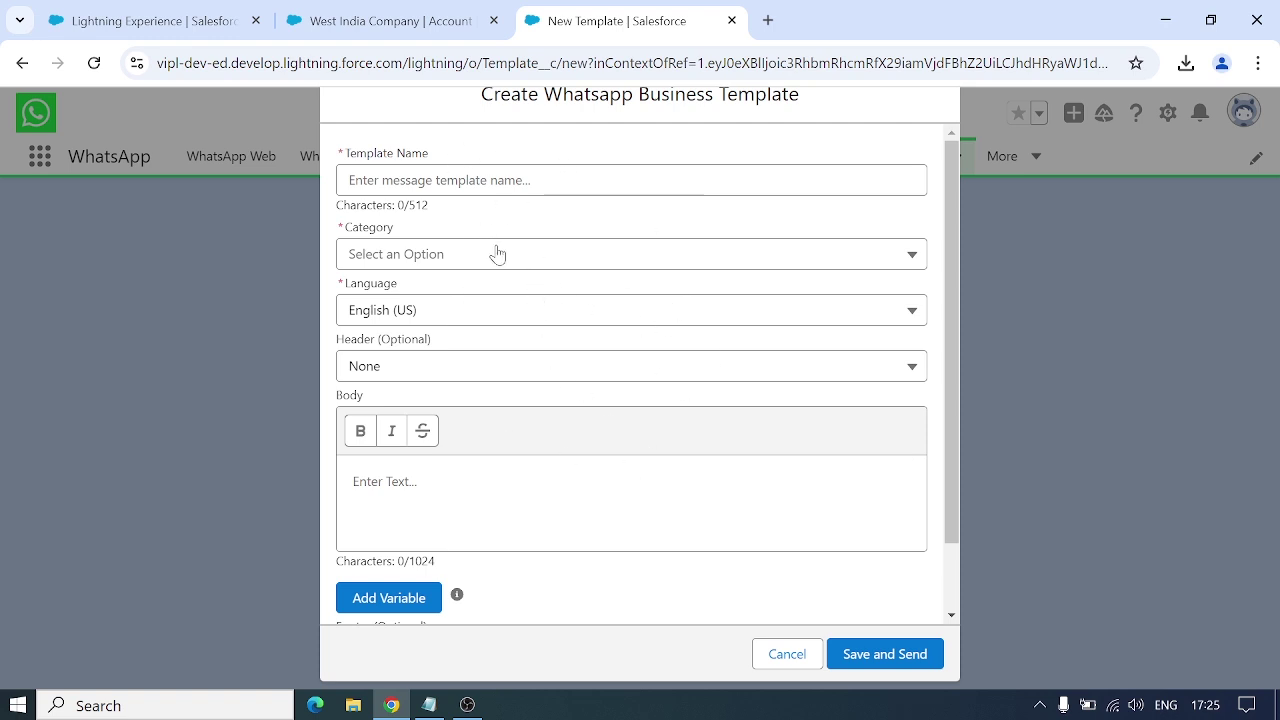
pyautogui.click(533, 365)
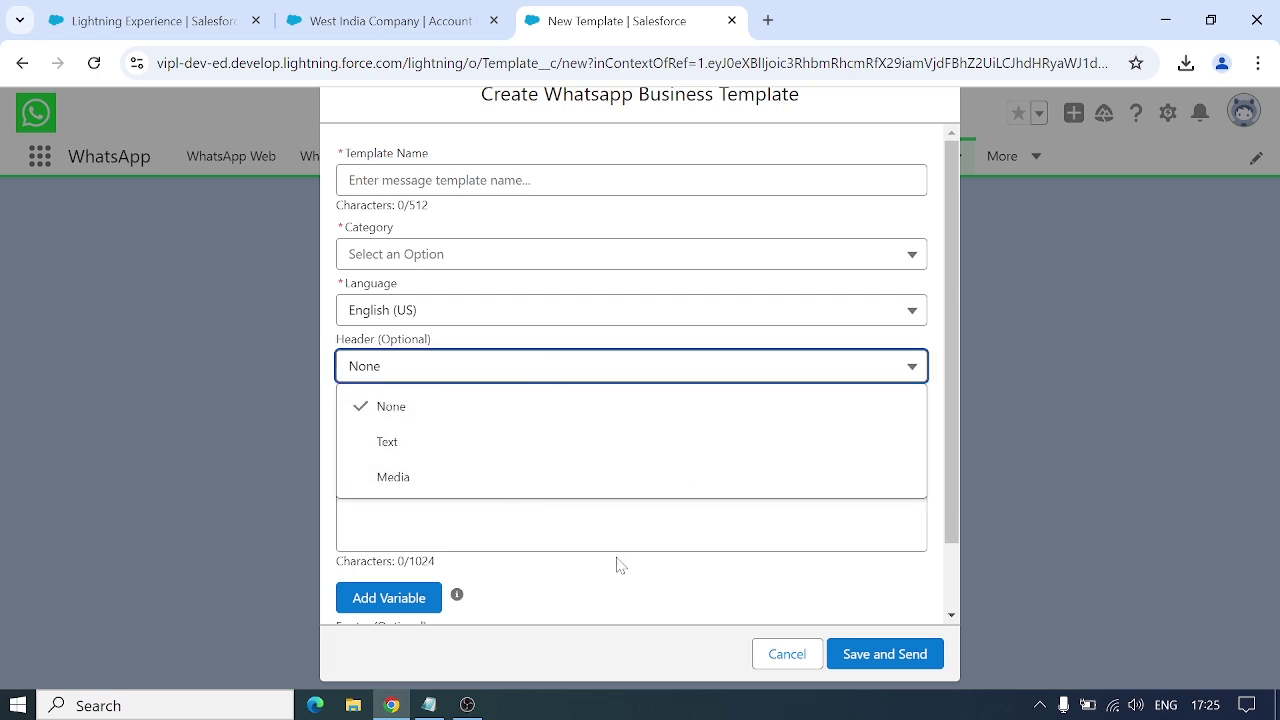
pyautogui.click(596, 516)
pyautogui.scroll(-1, 596, 516)
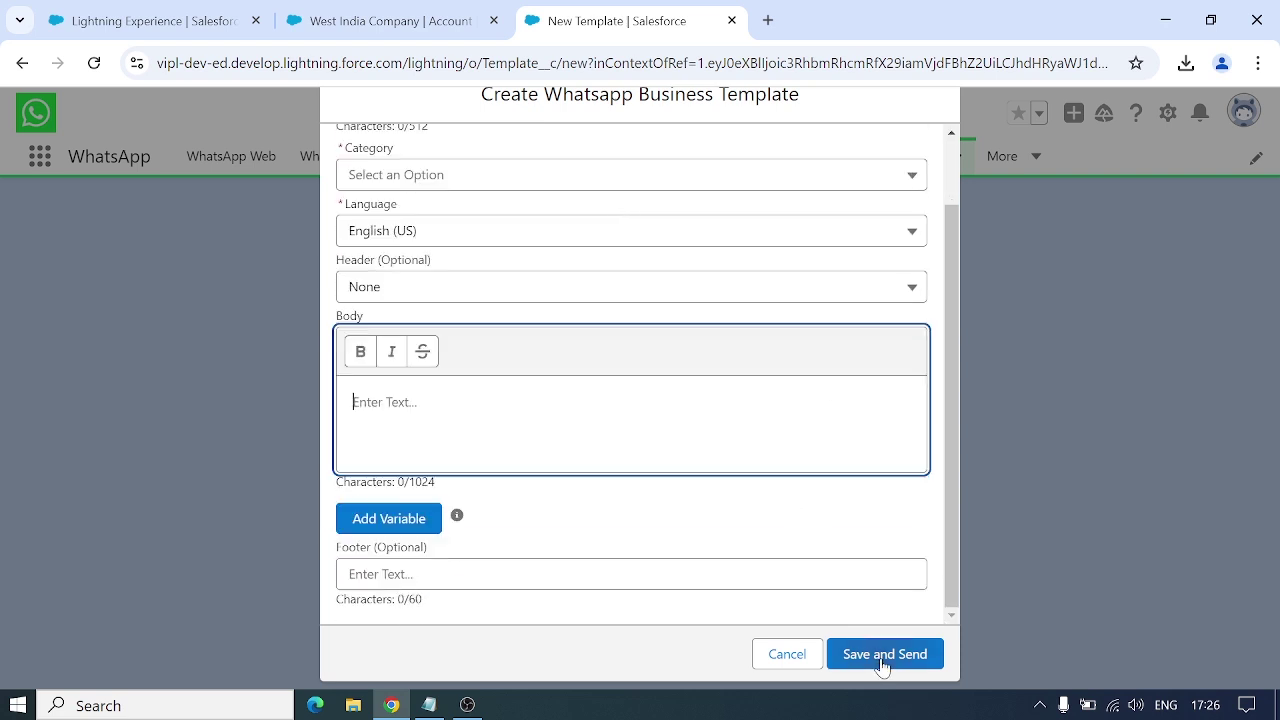
pyautogui.click(781, 656)
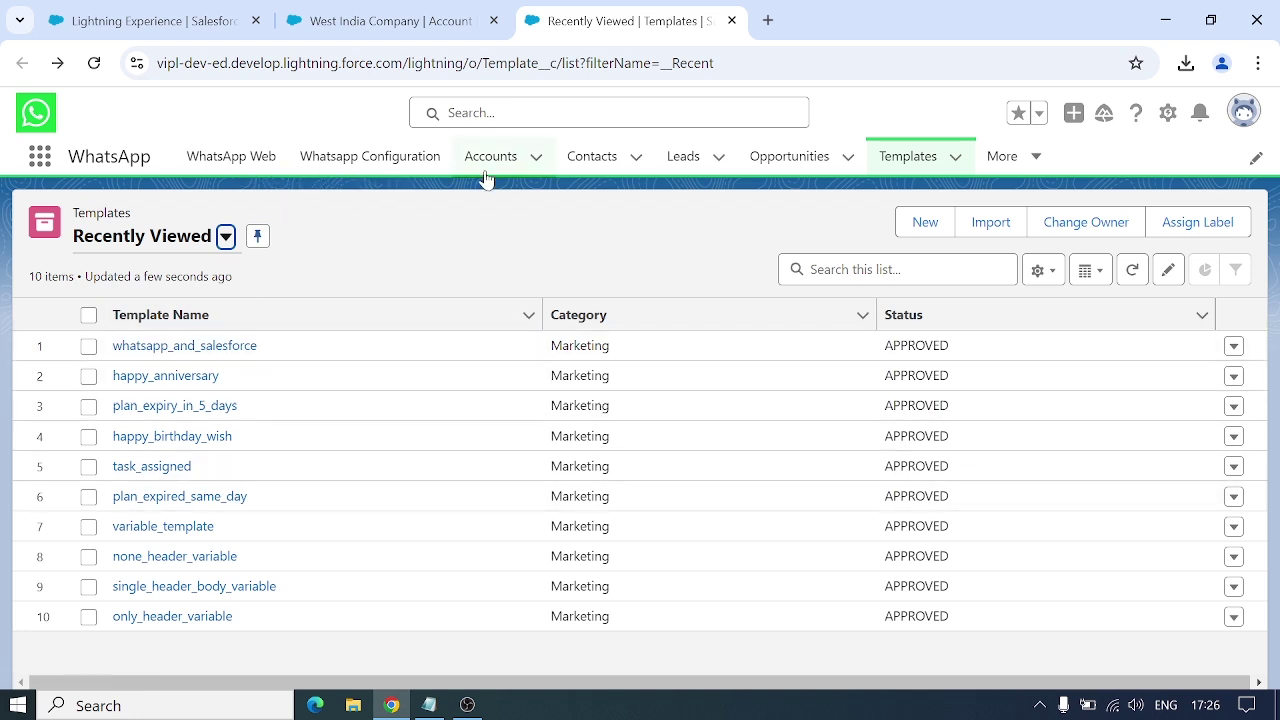
# Send the whatsapp_and_salesforce template from the WhatsApp chat on the West India Company account and view the sent message.
pyautogui.click(383, 8)
pyautogui.scroll(-2, 758, 278)
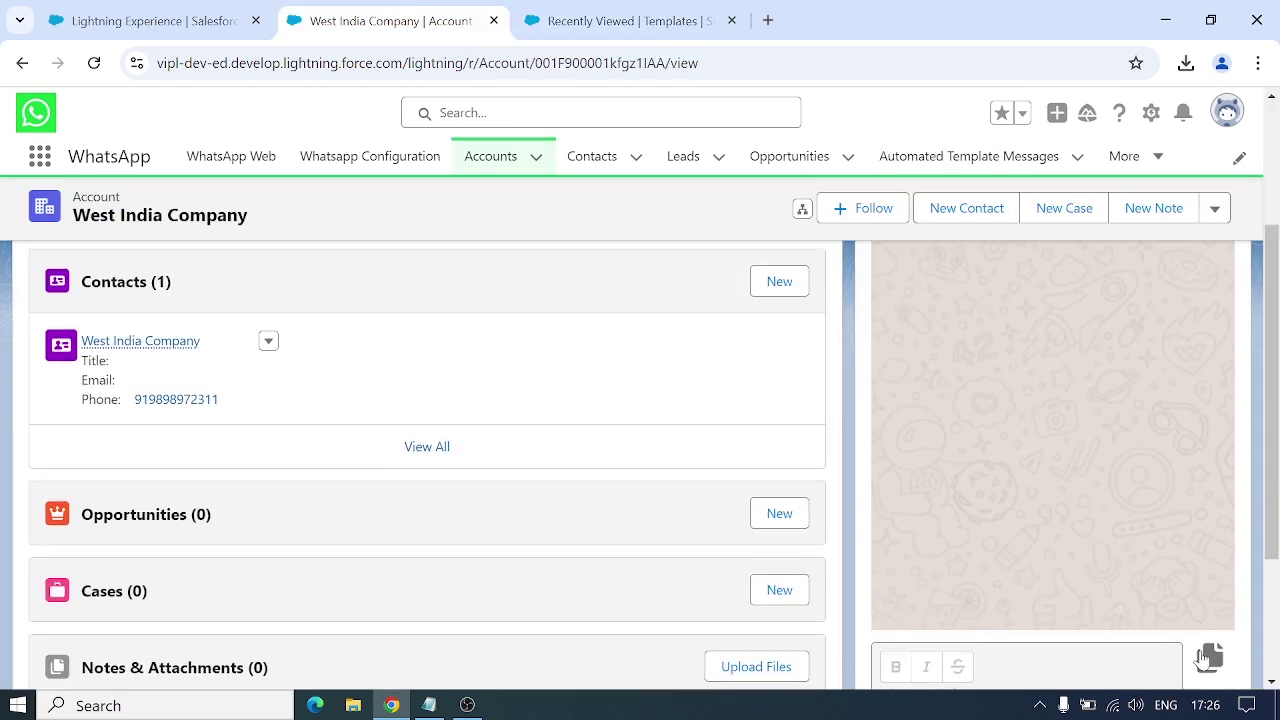
pyautogui.click(1208, 656)
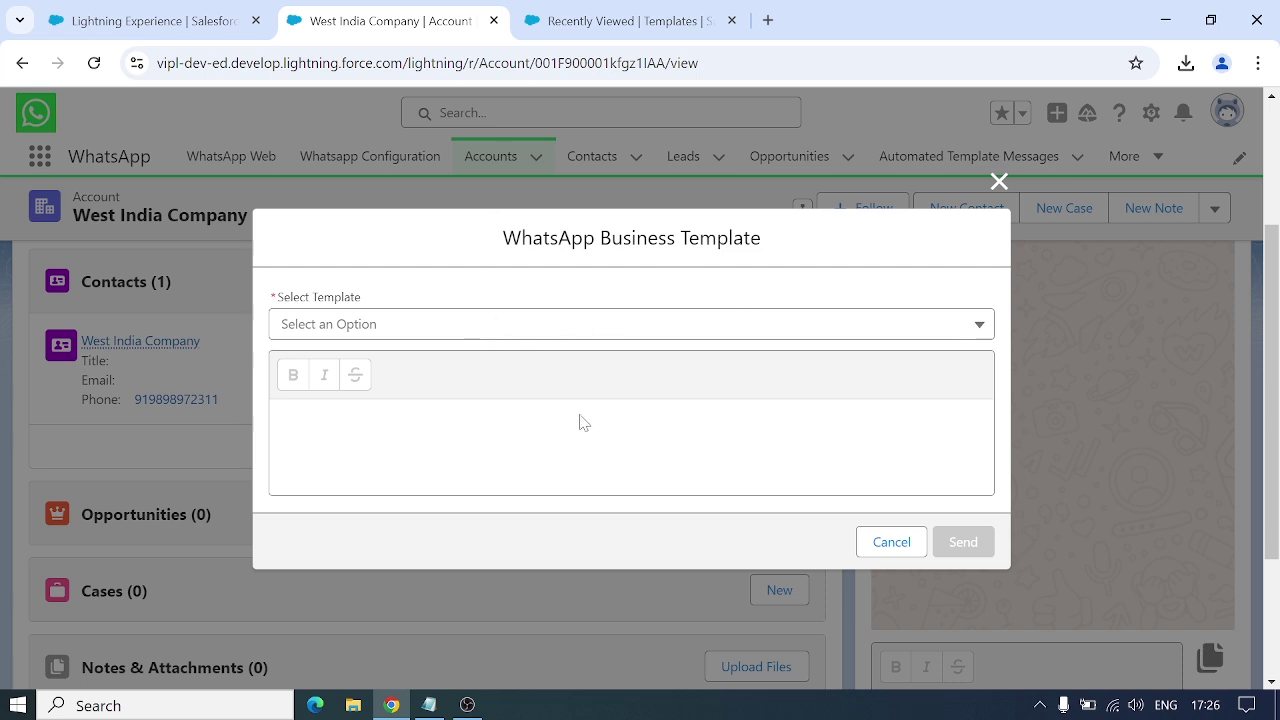
pyautogui.click(528, 337)
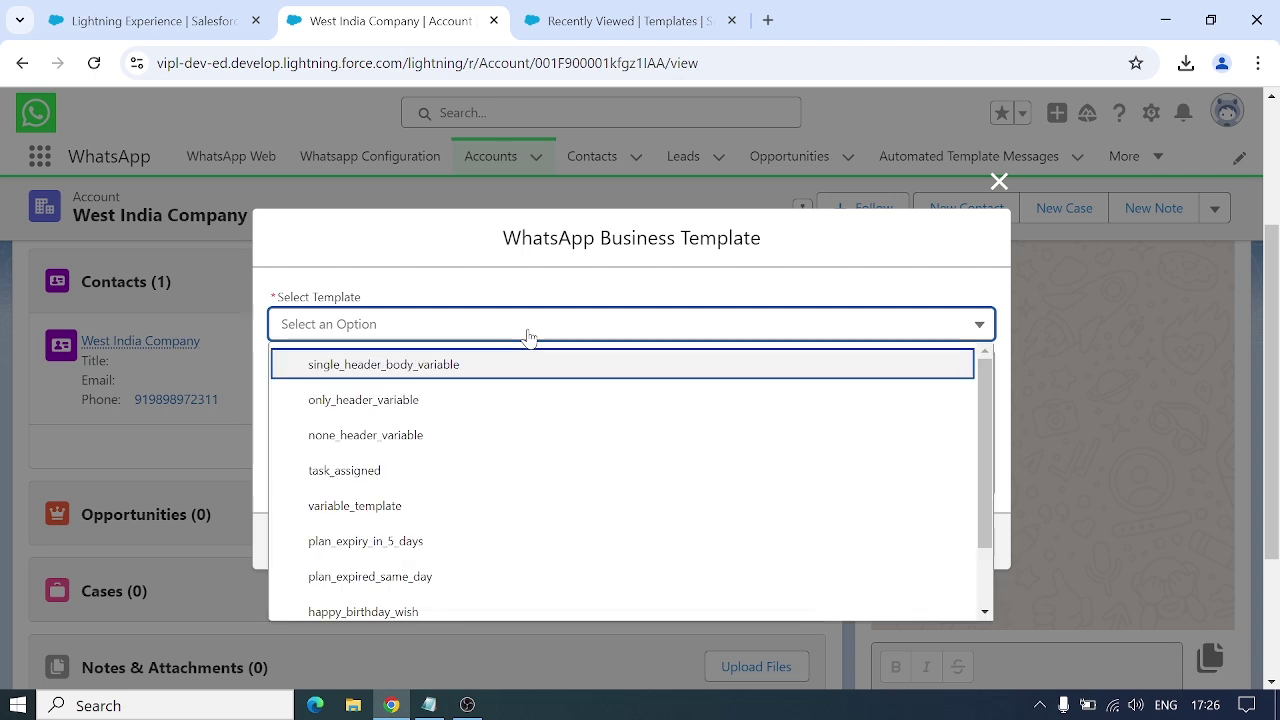
pyautogui.scroll(-1, 430, 540)
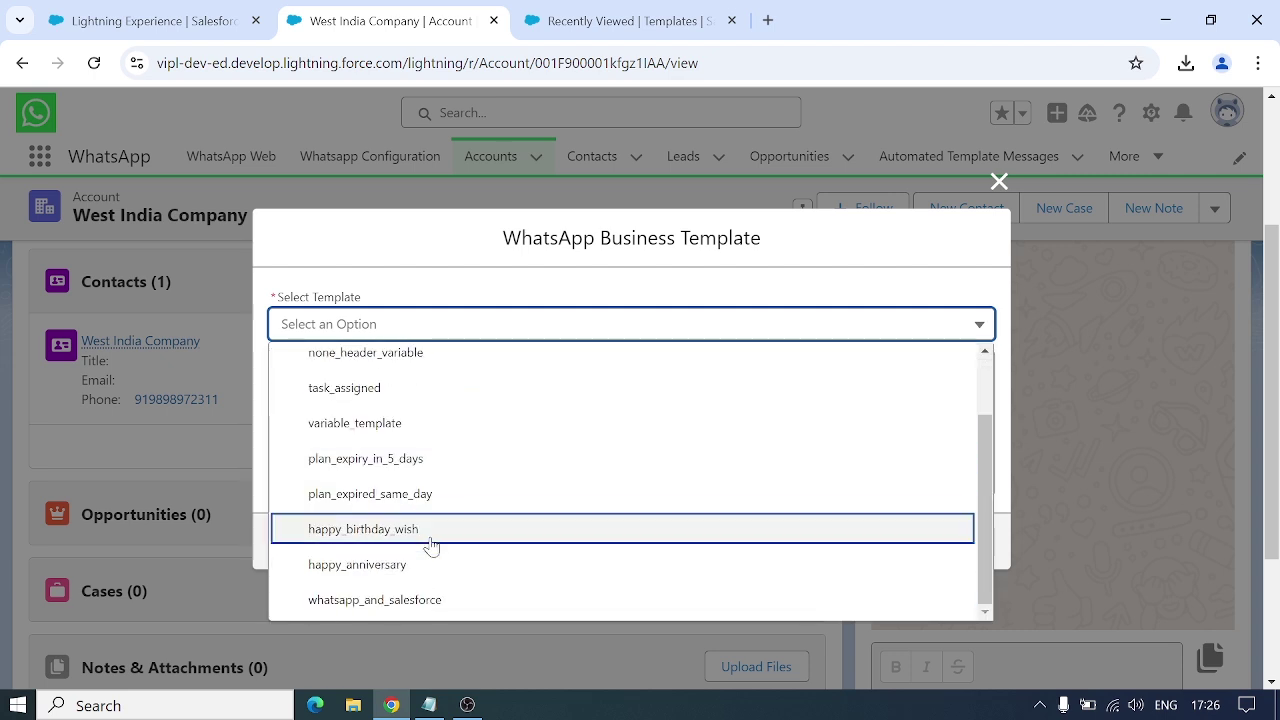
pyautogui.click(415, 600)
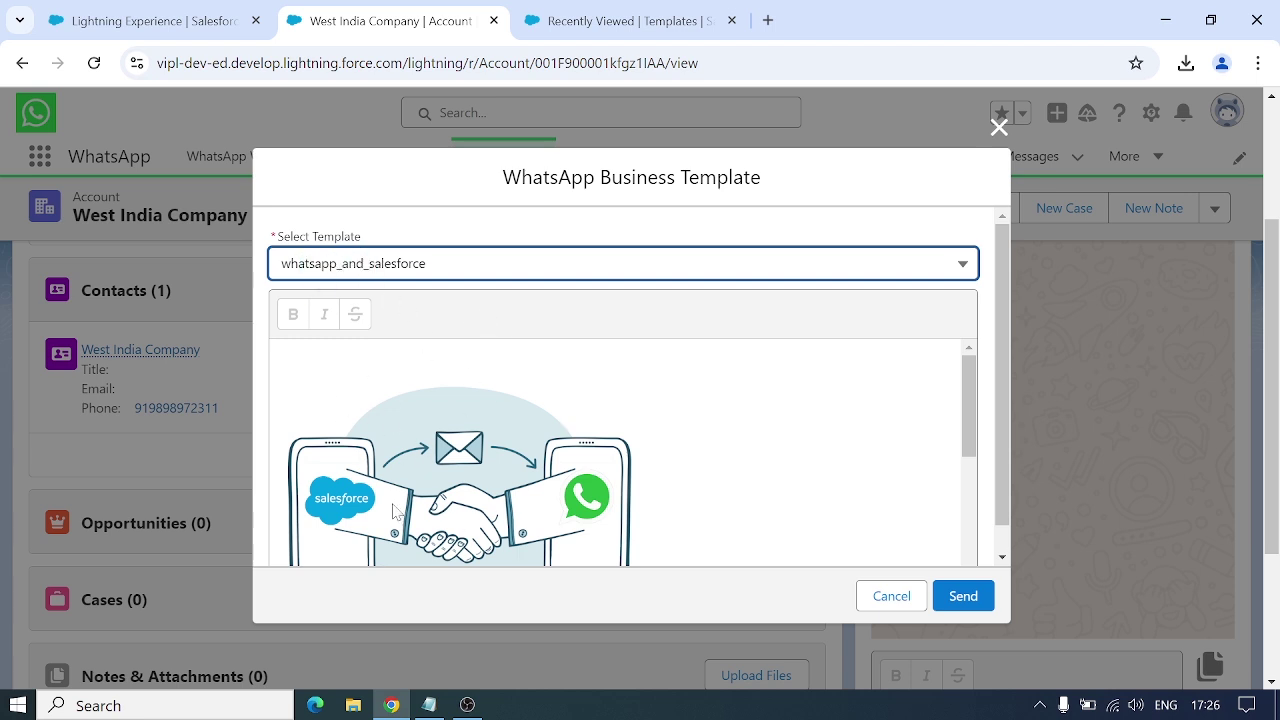
pyautogui.scroll(-1, 495, 510)
pyautogui.scroll(-5, 491, 509)
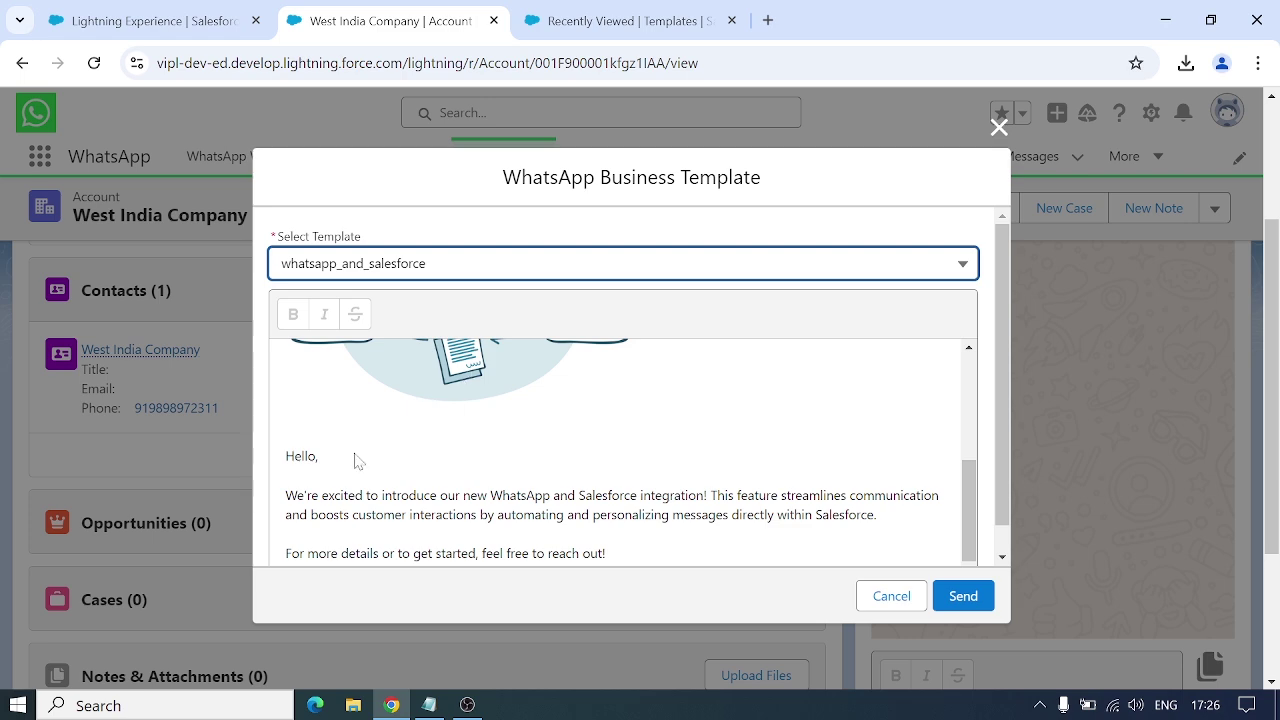
pyautogui.click(976, 600)
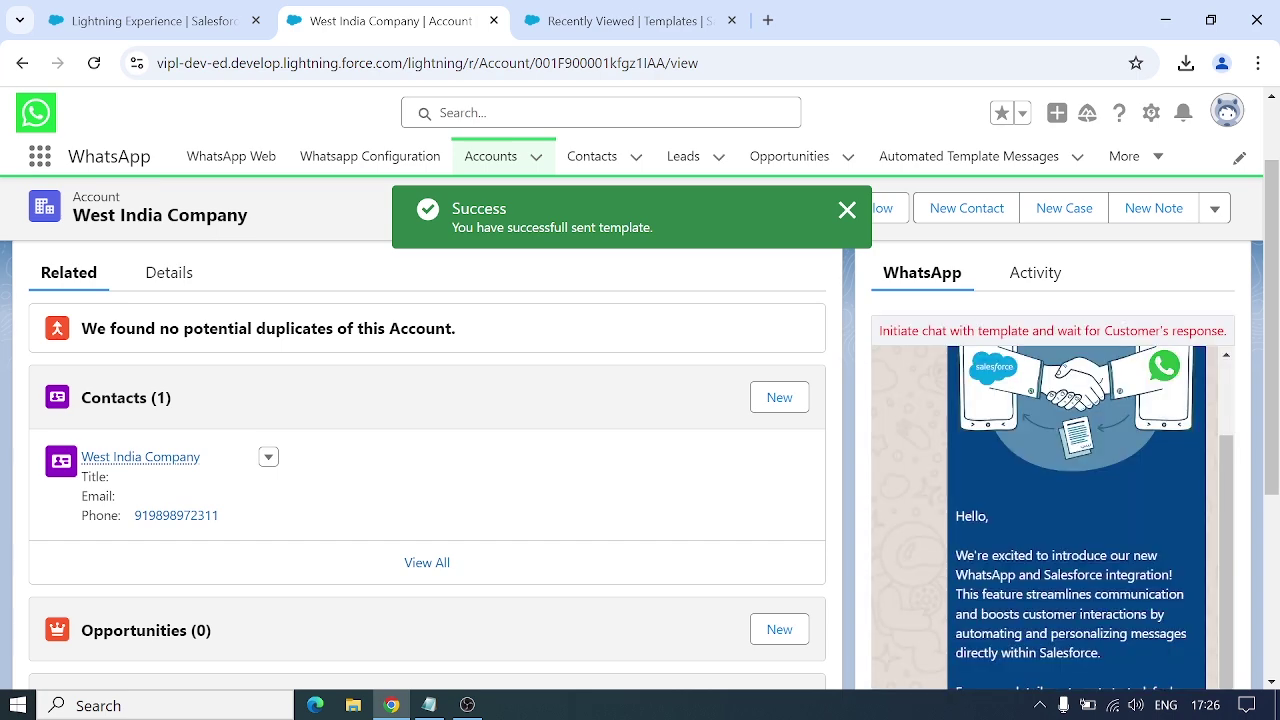
pyautogui.scroll(-3, 1101, 517)
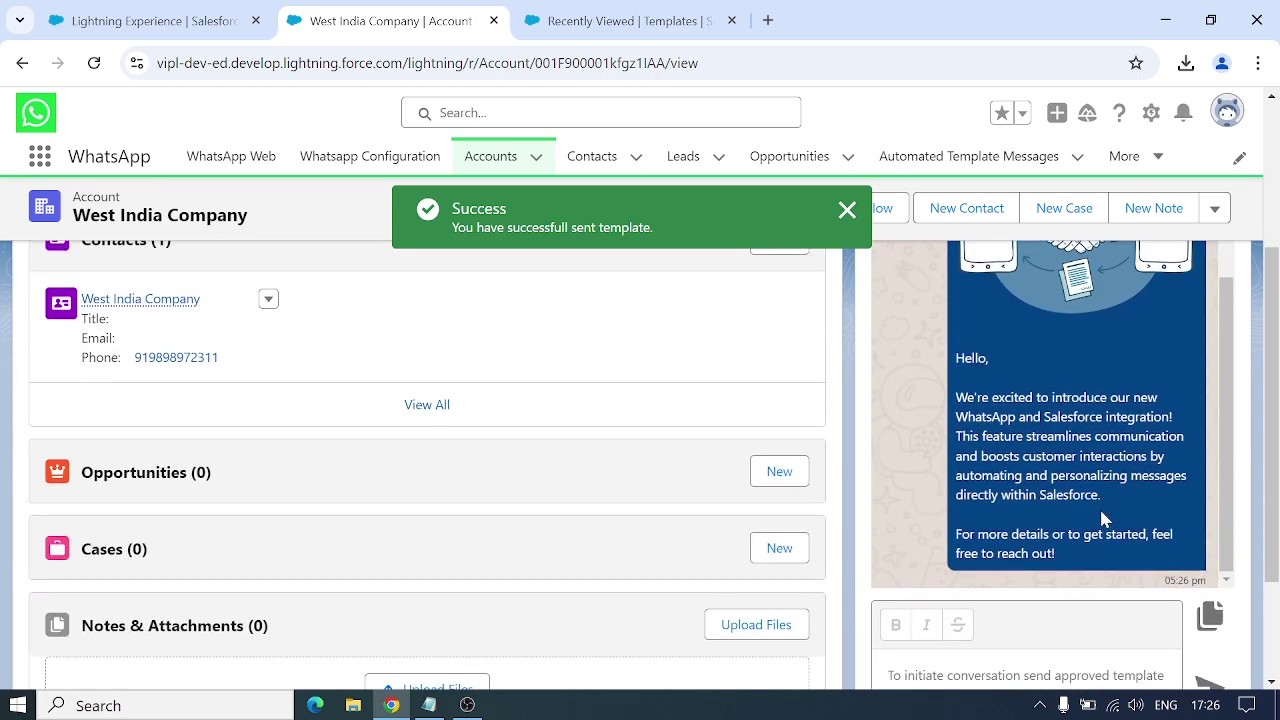
# Review the sent template message and the message box in the account's WhatsApp chat.
pyautogui.scroll(2, 1104, 518)
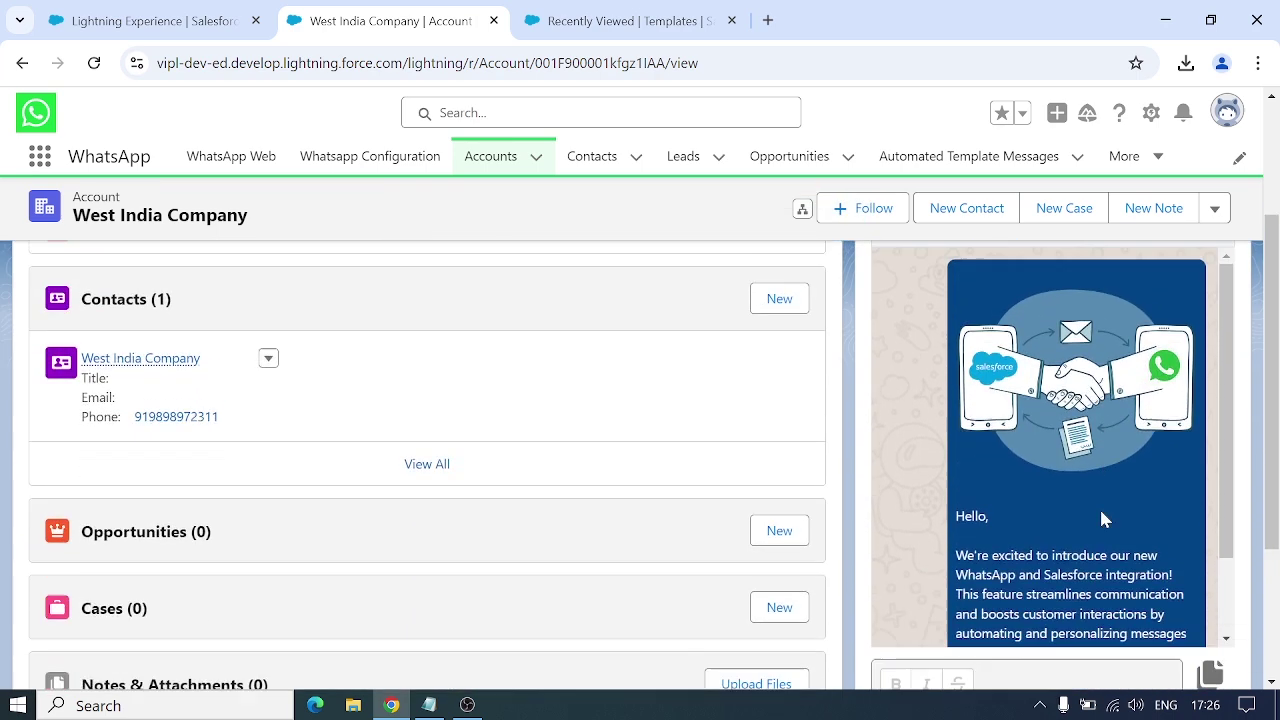
pyautogui.scroll(-4, 1101, 517)
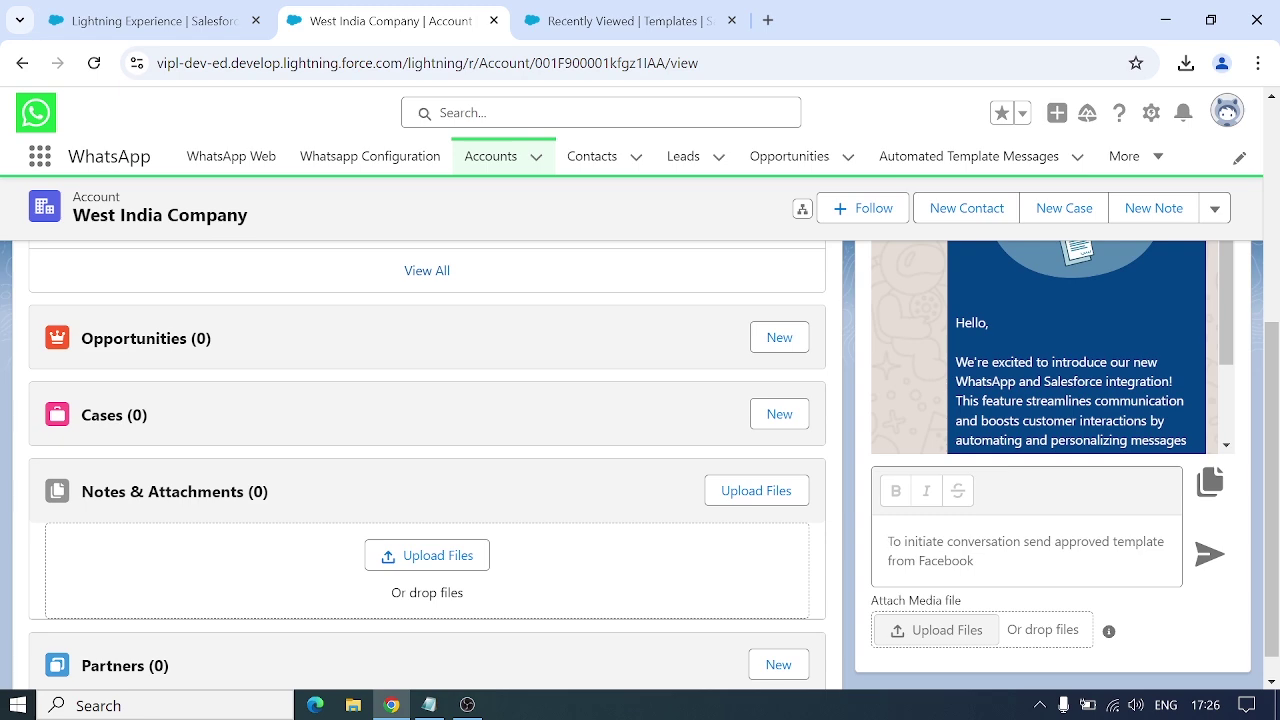
pyautogui.scroll(2, 997, 583)
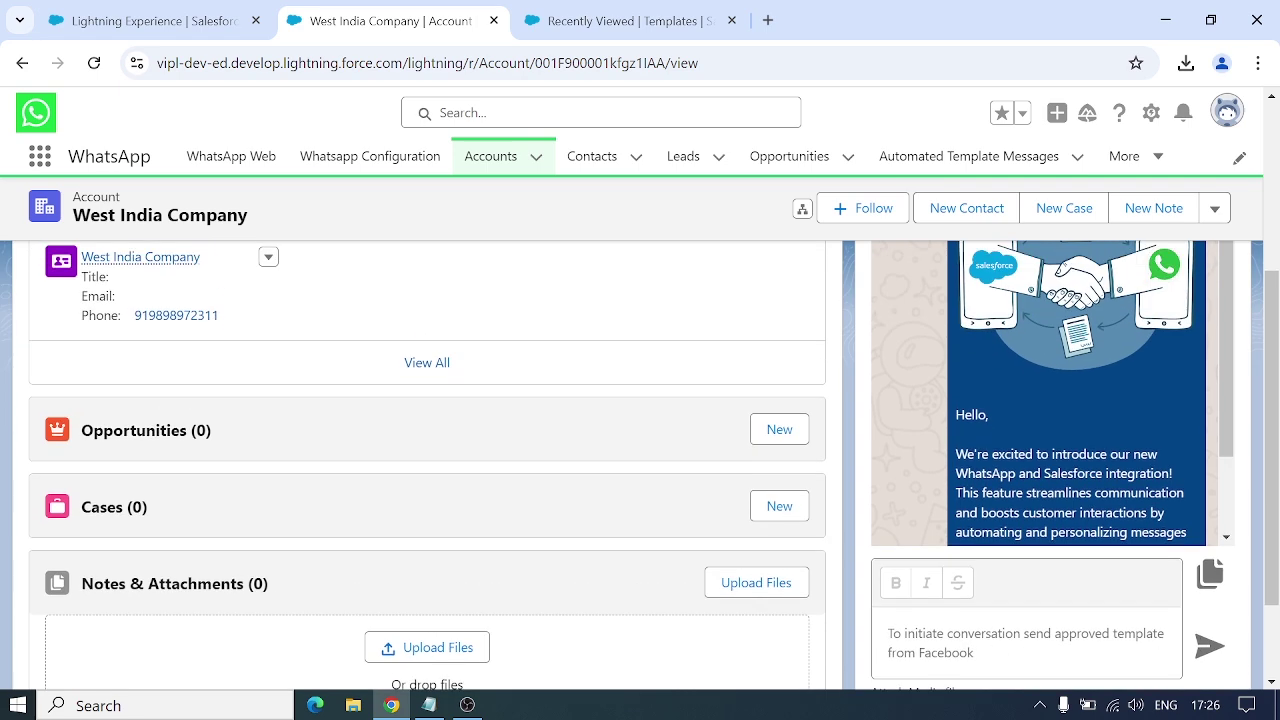
pyautogui.scroll(4, 1110, 360)
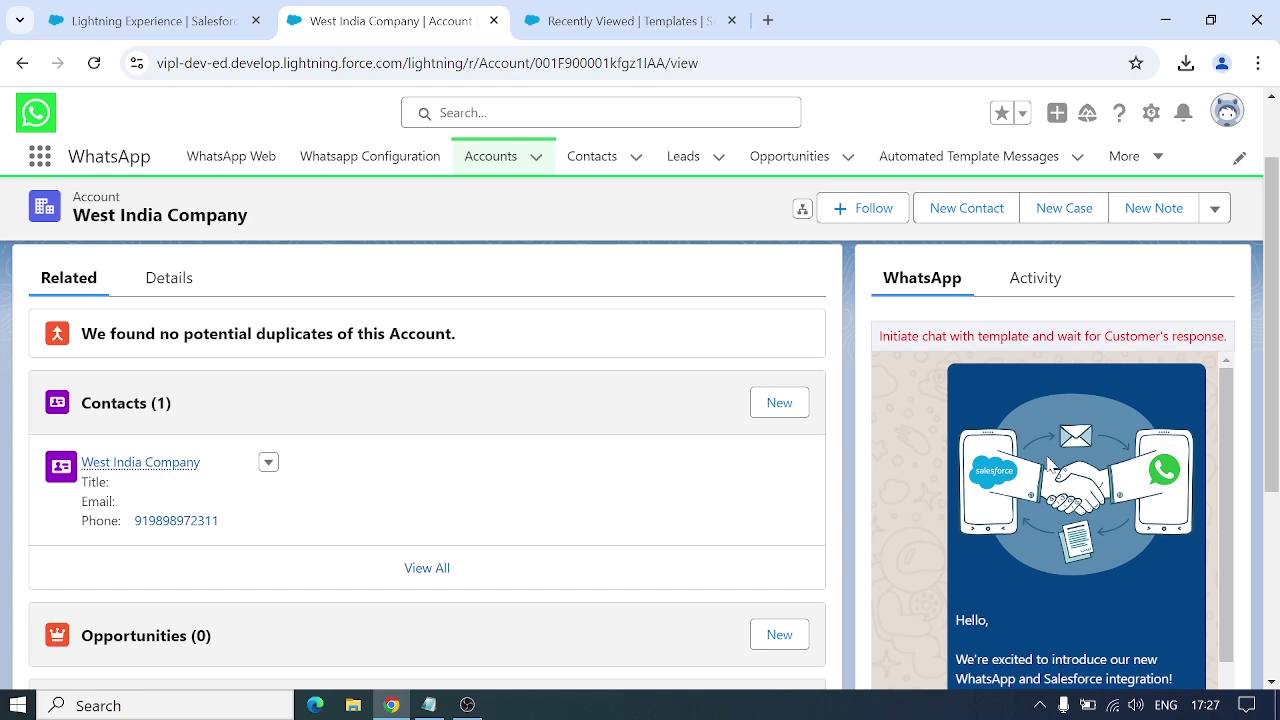
pyautogui.scroll(-2, 1047, 462)
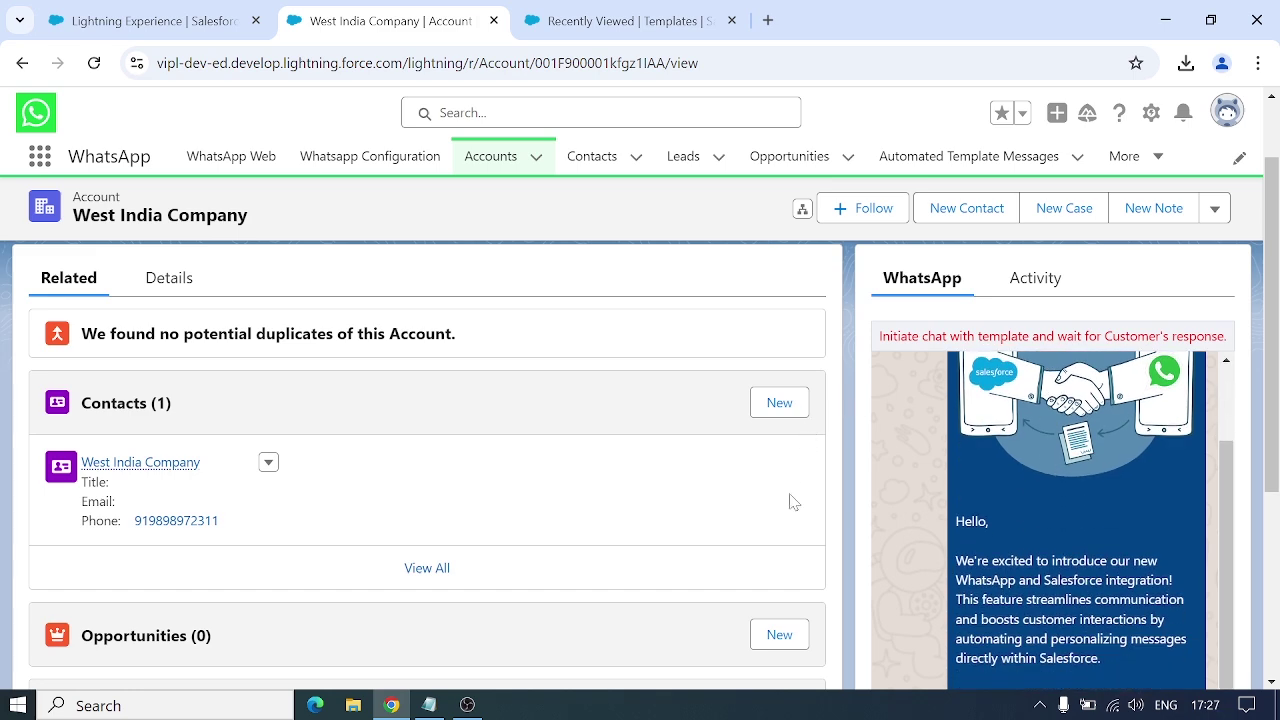
pyautogui.scroll(-3, 790, 502)
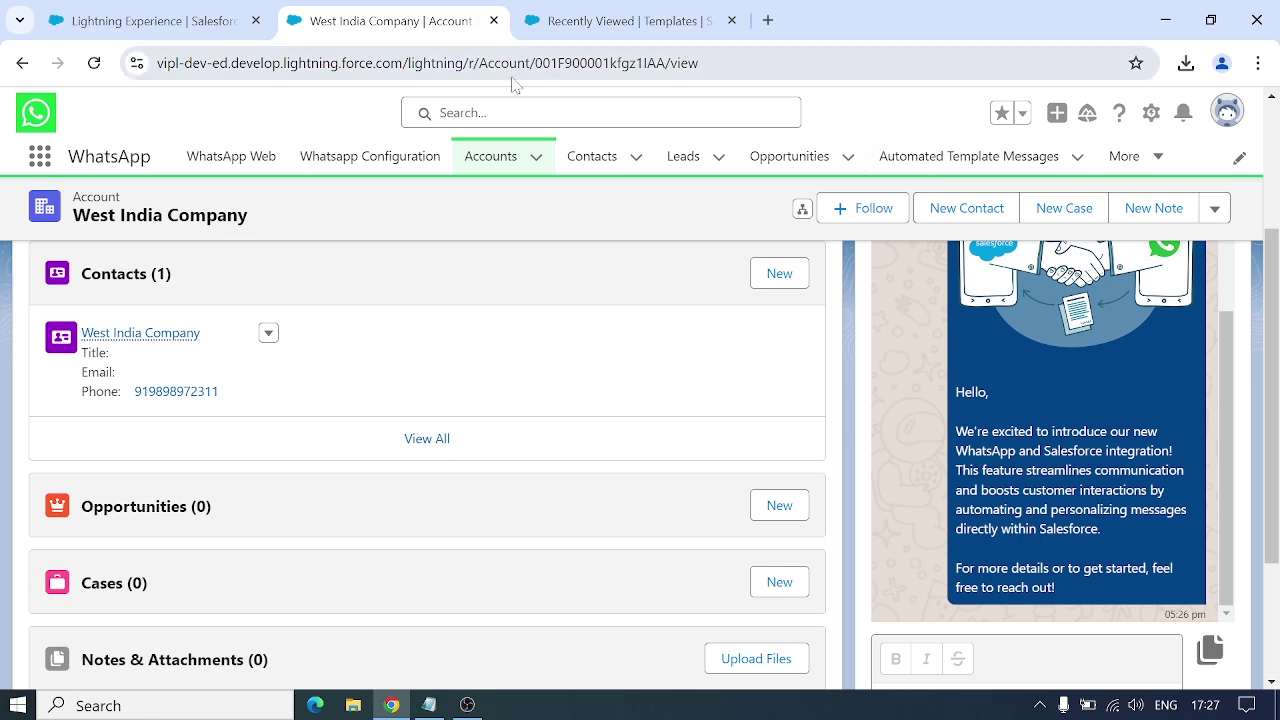
# Switch to the WhatsApp configuration browser tab, open WhatsApp Web there, and view the latest messages in the West India Company chat.
pyautogui.click(170, 18)
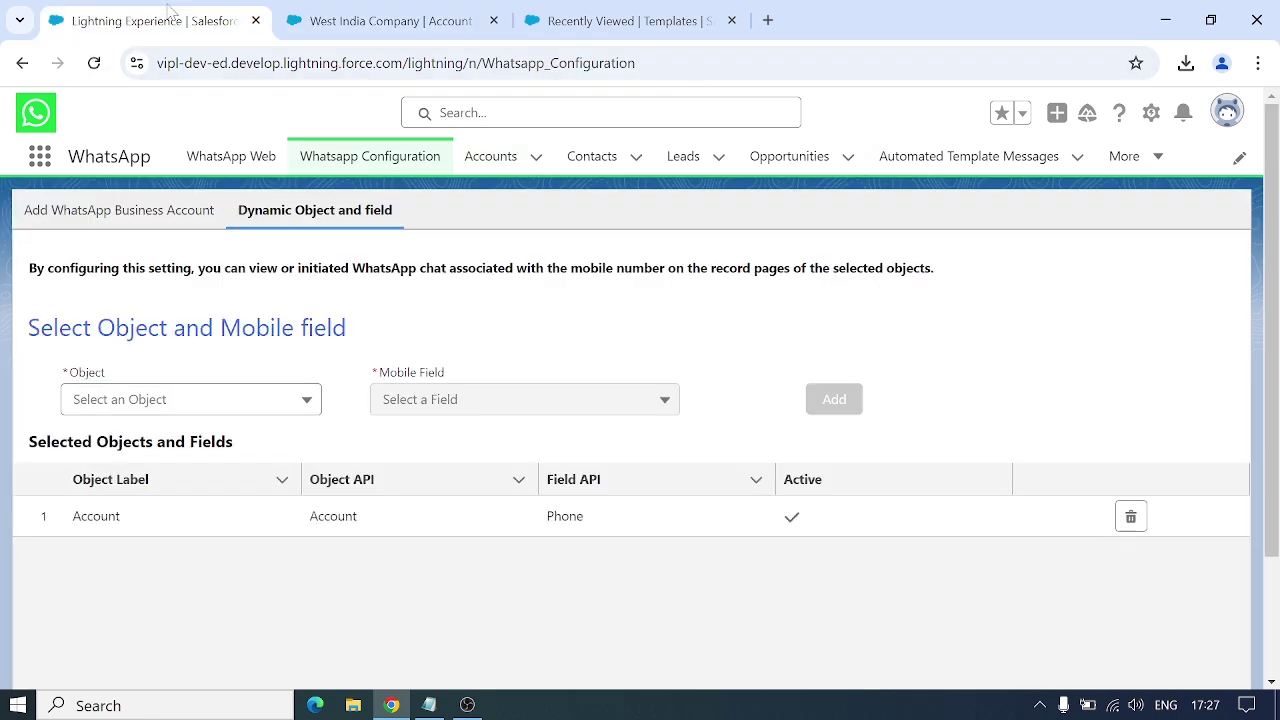
pyautogui.click(226, 156)
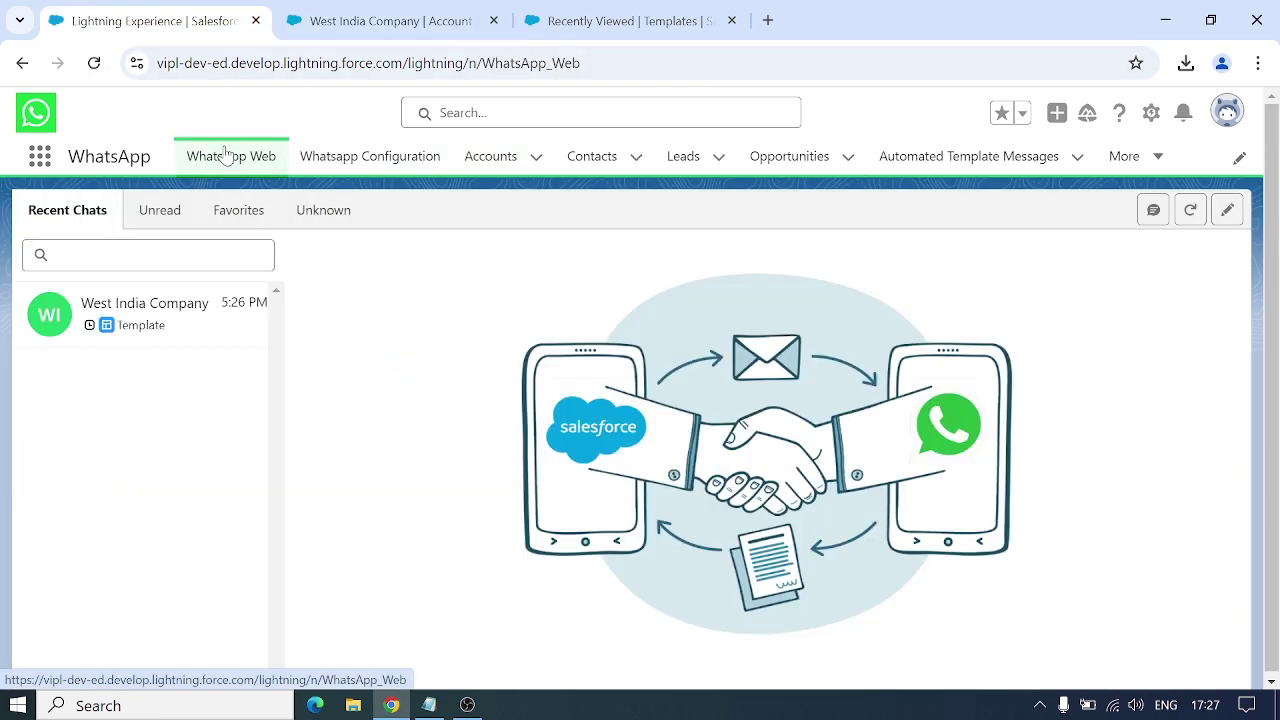
pyautogui.click(131, 322)
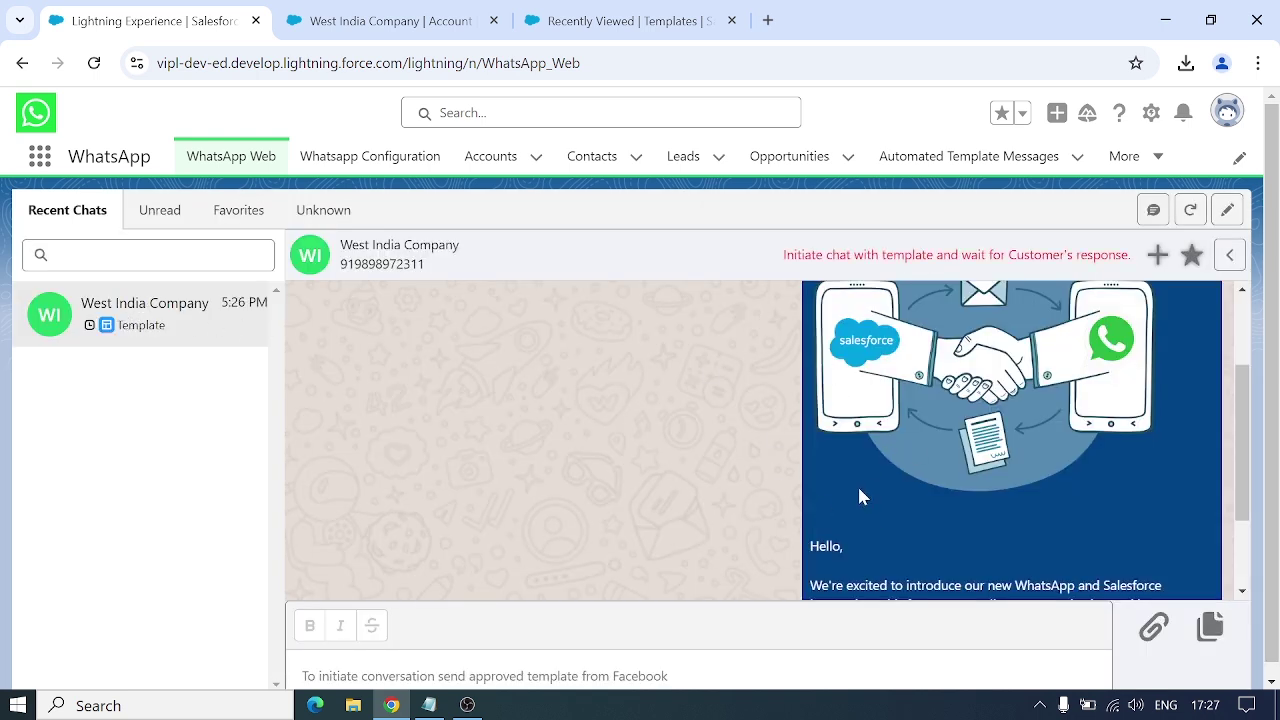
pyautogui.scroll(-2, 857, 494)
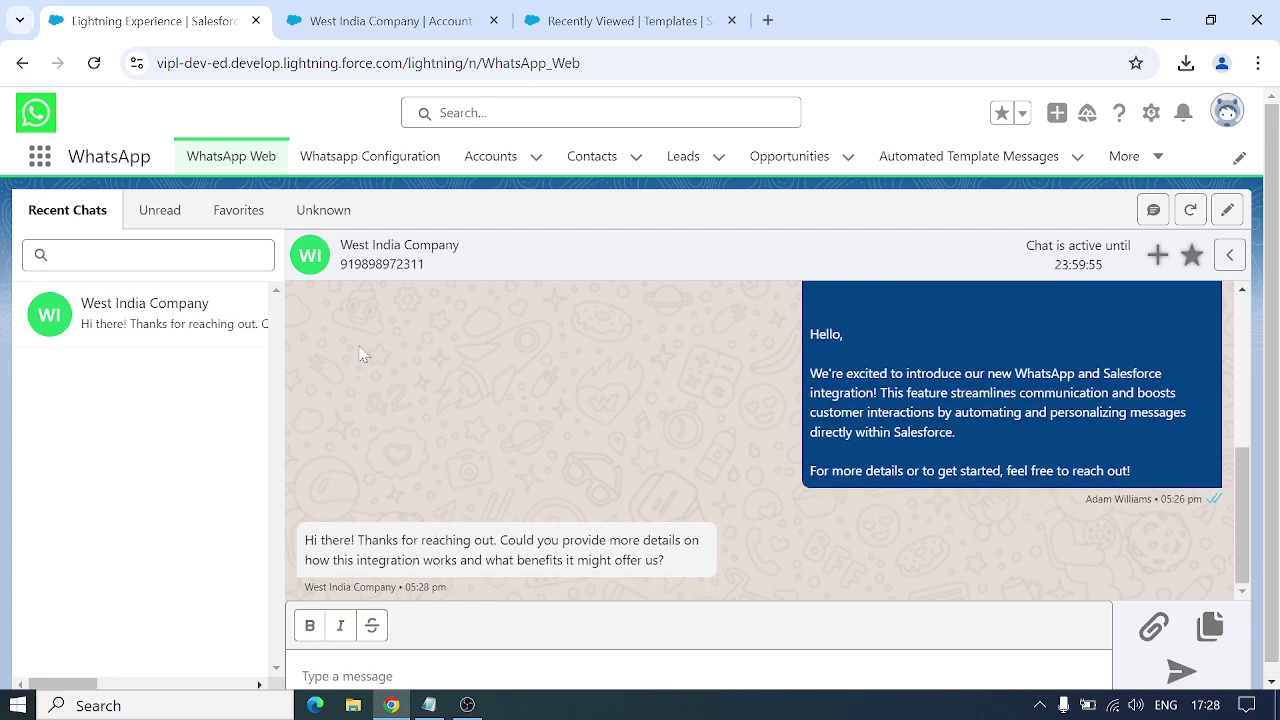
# Return to the West India Company account record and examine the customer's reply, the message box and the conversation in its WhatsApp chat.
pyautogui.click(365, 12)
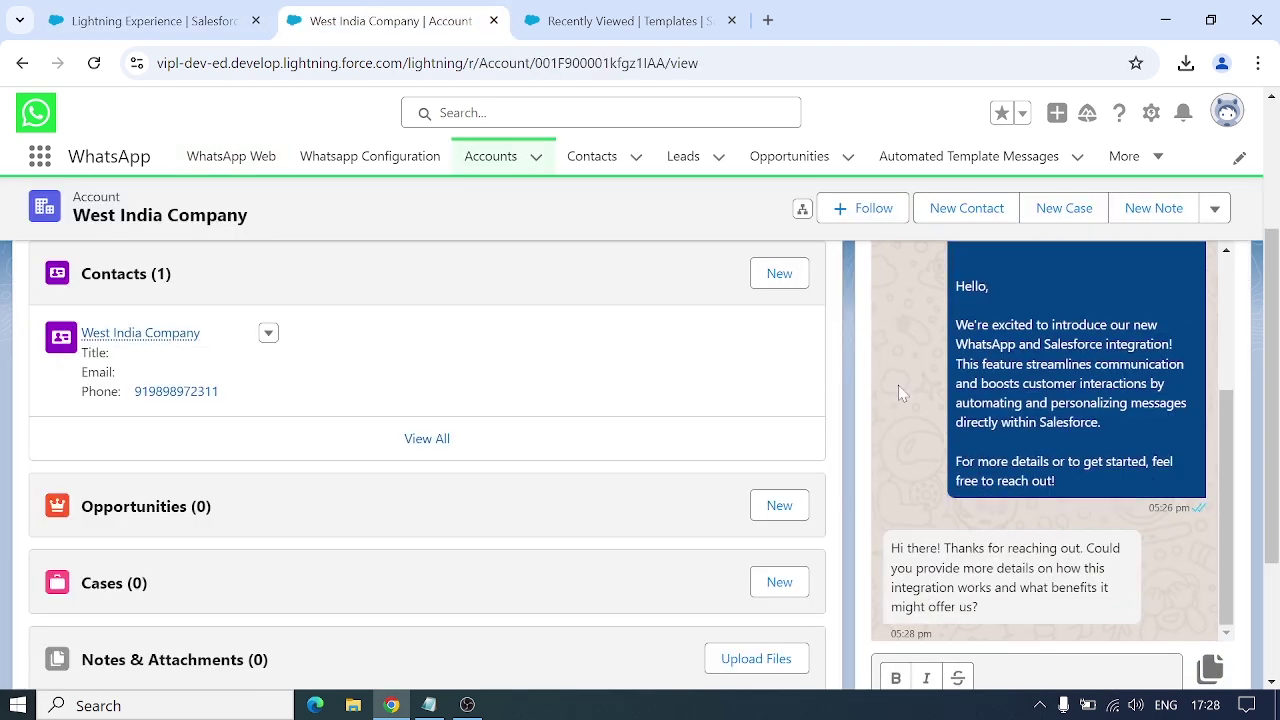
pyautogui.scroll(-2, 930, 449)
pyautogui.scroll(-1, 930, 457)
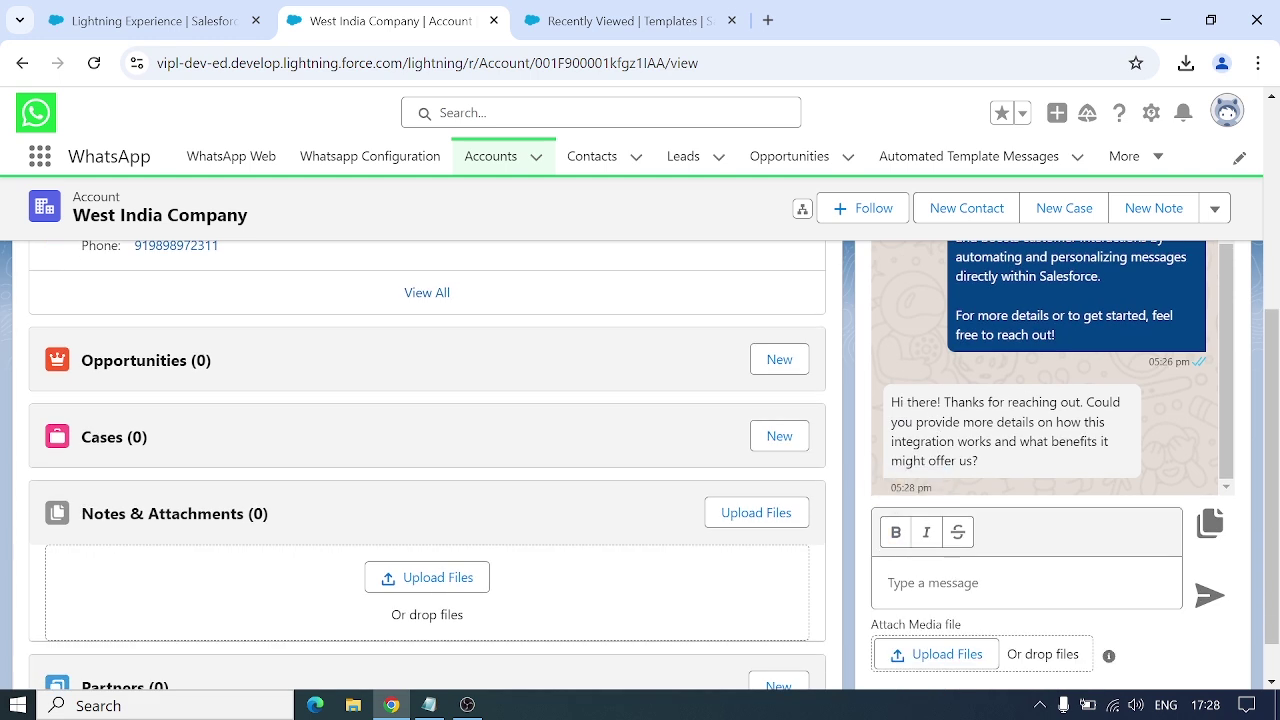
pyautogui.click(1026, 582)
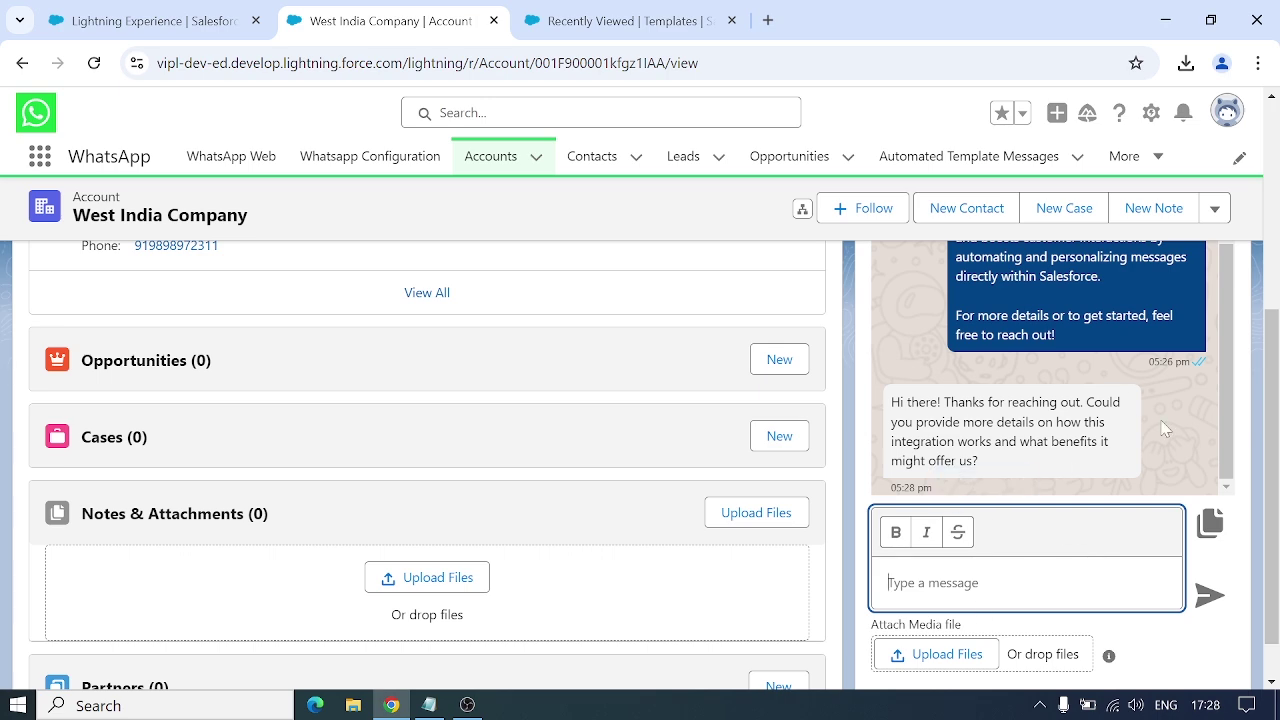
pyautogui.scroll(3, 1163, 428)
pyautogui.scroll(1, 1163, 428)
pyautogui.scroll(2, 1186, 552)
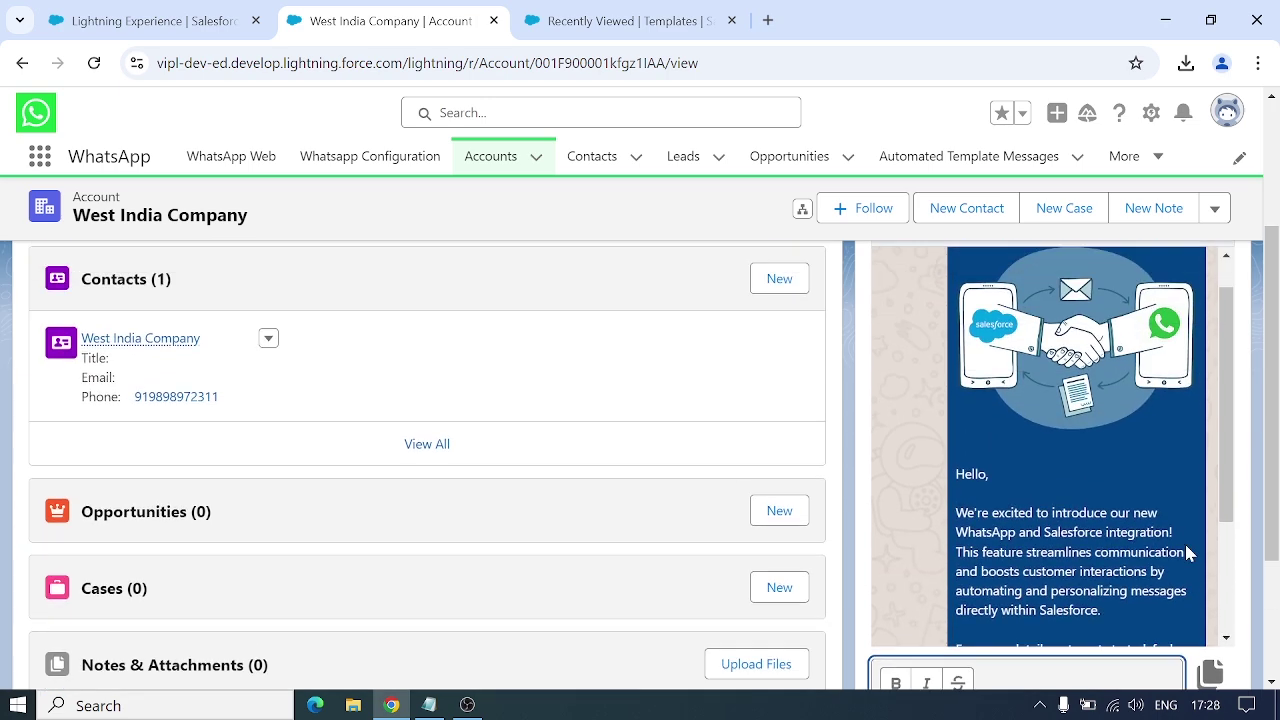
pyautogui.scroll(2, 1262, 466)
pyautogui.scroll(-1, 1253, 472)
pyautogui.scroll(-2, 1253, 472)
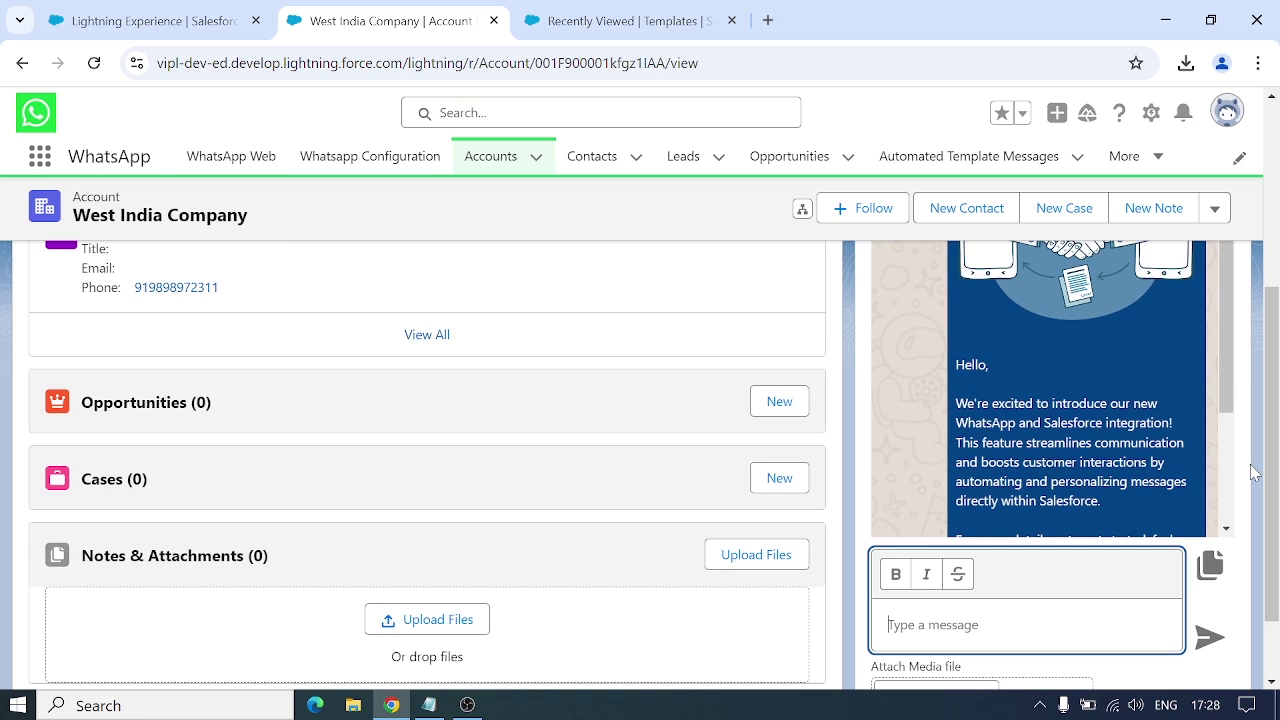
# Copy the reply beginning "Hi, Of course!" from whatsapp conversation.txt in Notepad and send it in the West India Company chat in WhatsApp Web.
pyautogui.click(187, 22)
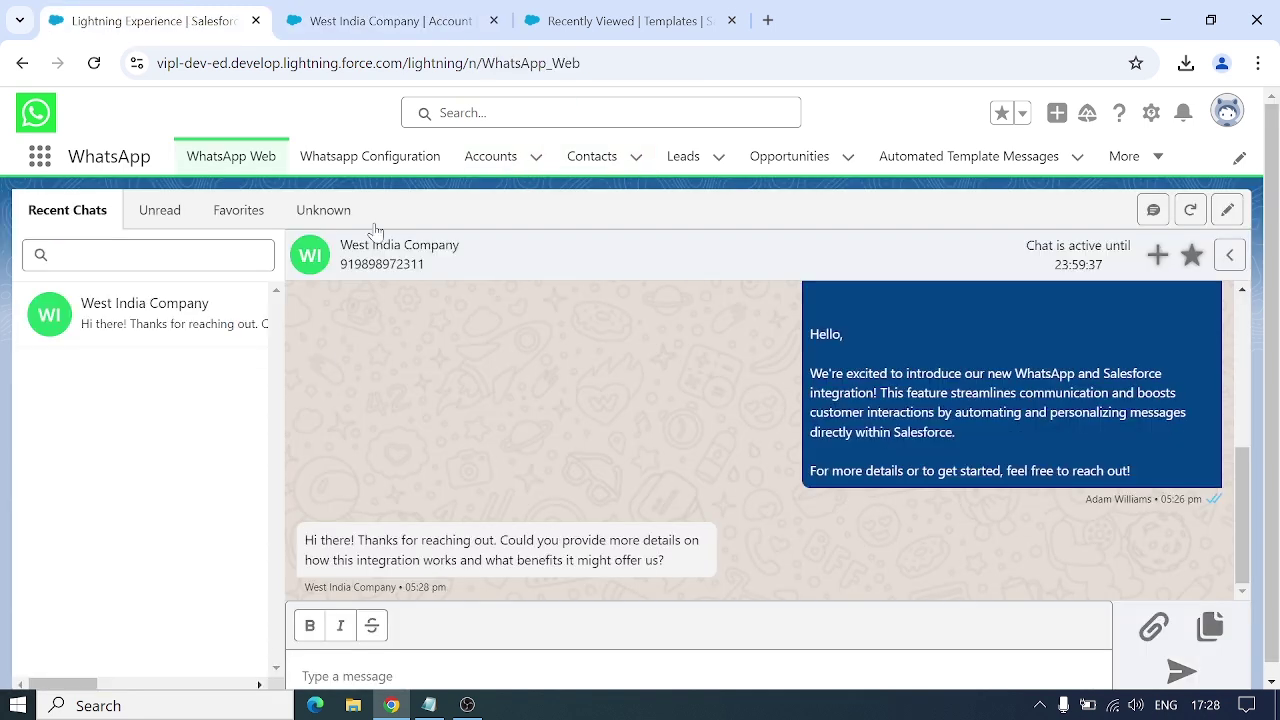
pyautogui.scroll(-1, 472, 368)
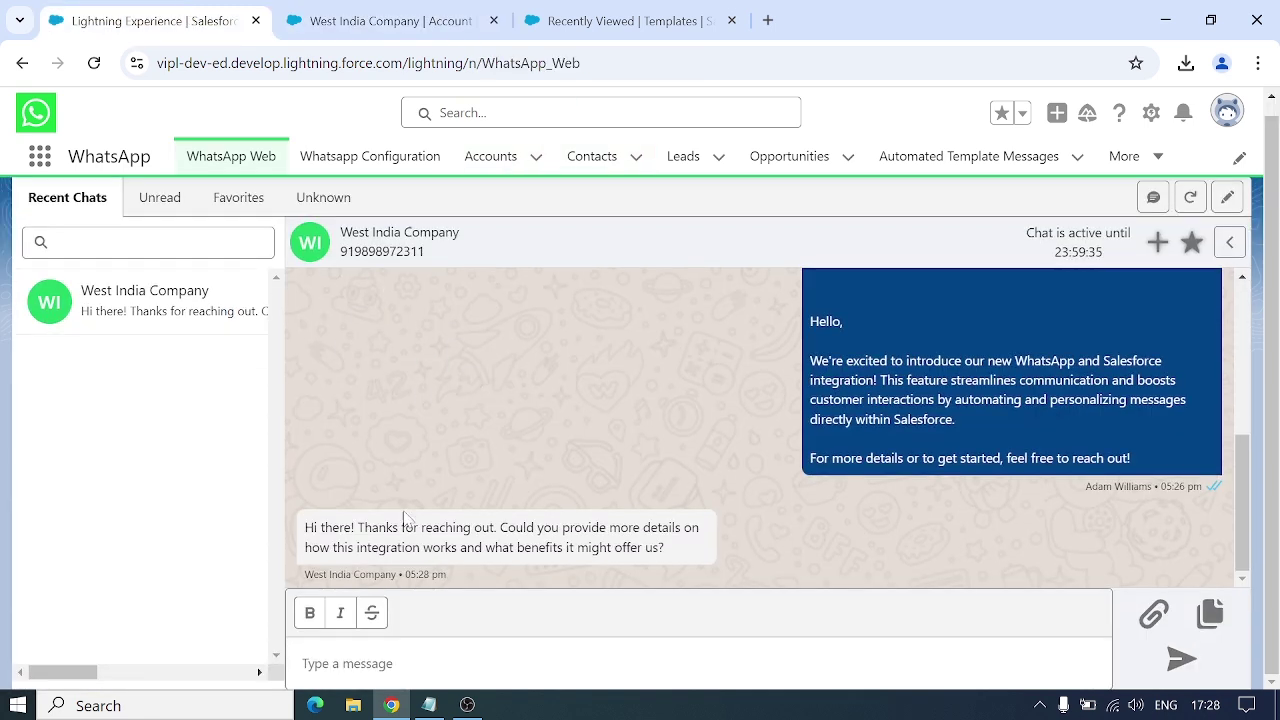
pyautogui.click(345, 670)
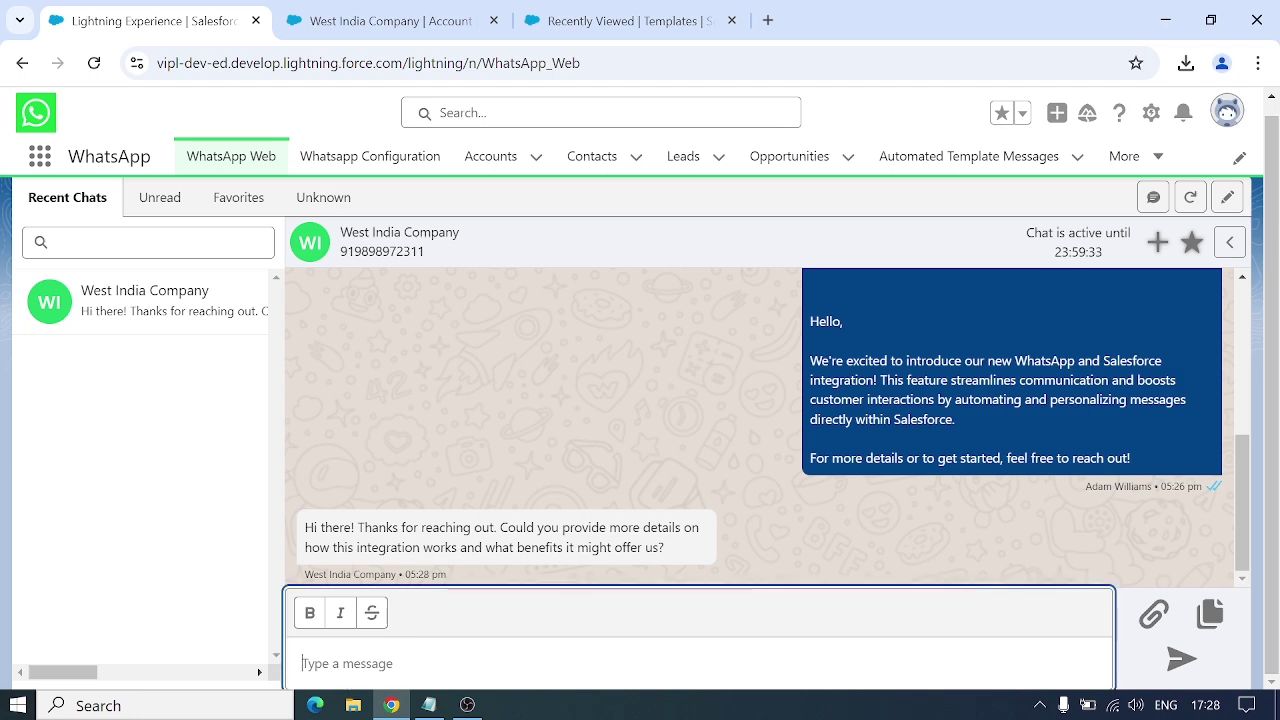
pyautogui.click(430, 705)
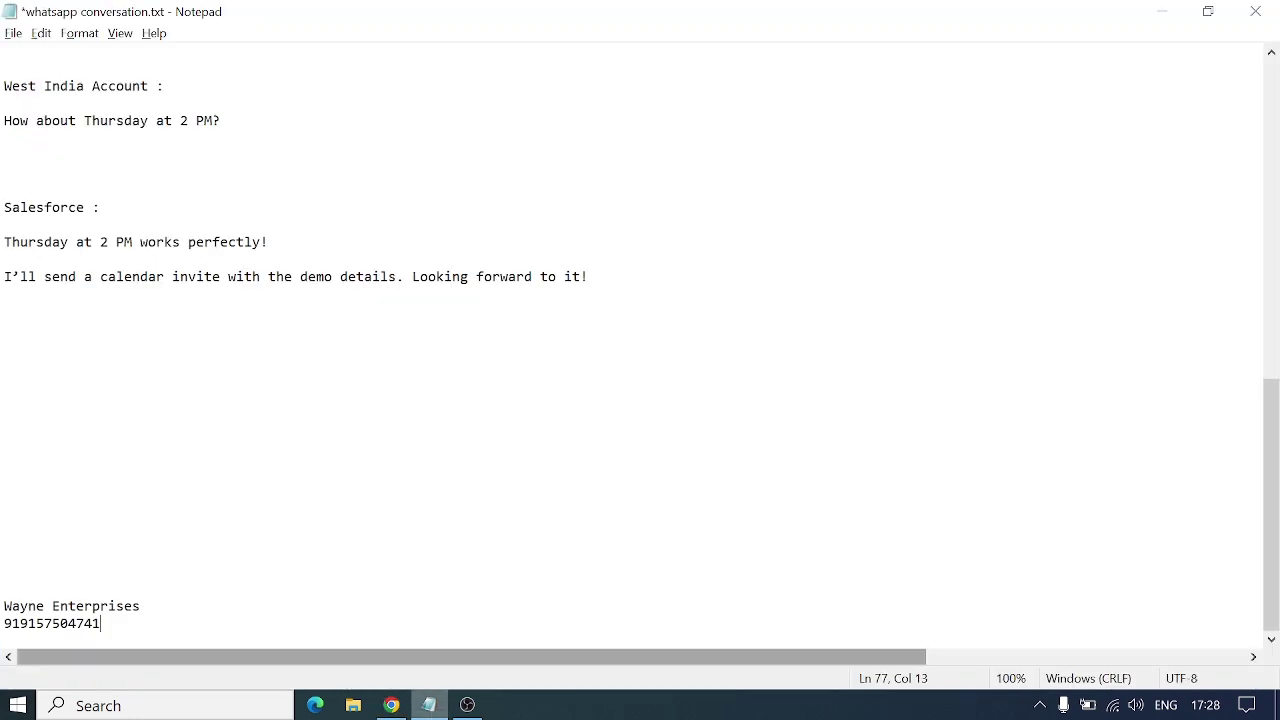
pyautogui.scroll(12, 640, 350)
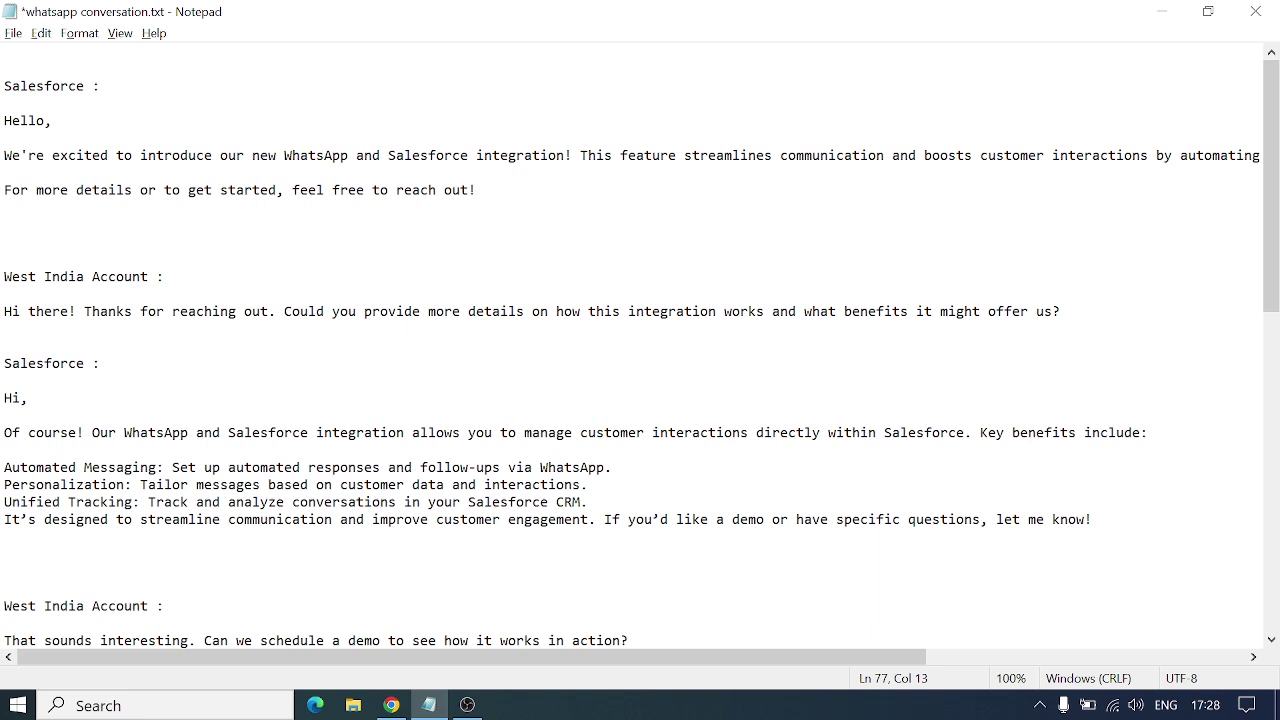
pyautogui.moveTo(1092, 520); pyautogui.dragTo(28, 398)
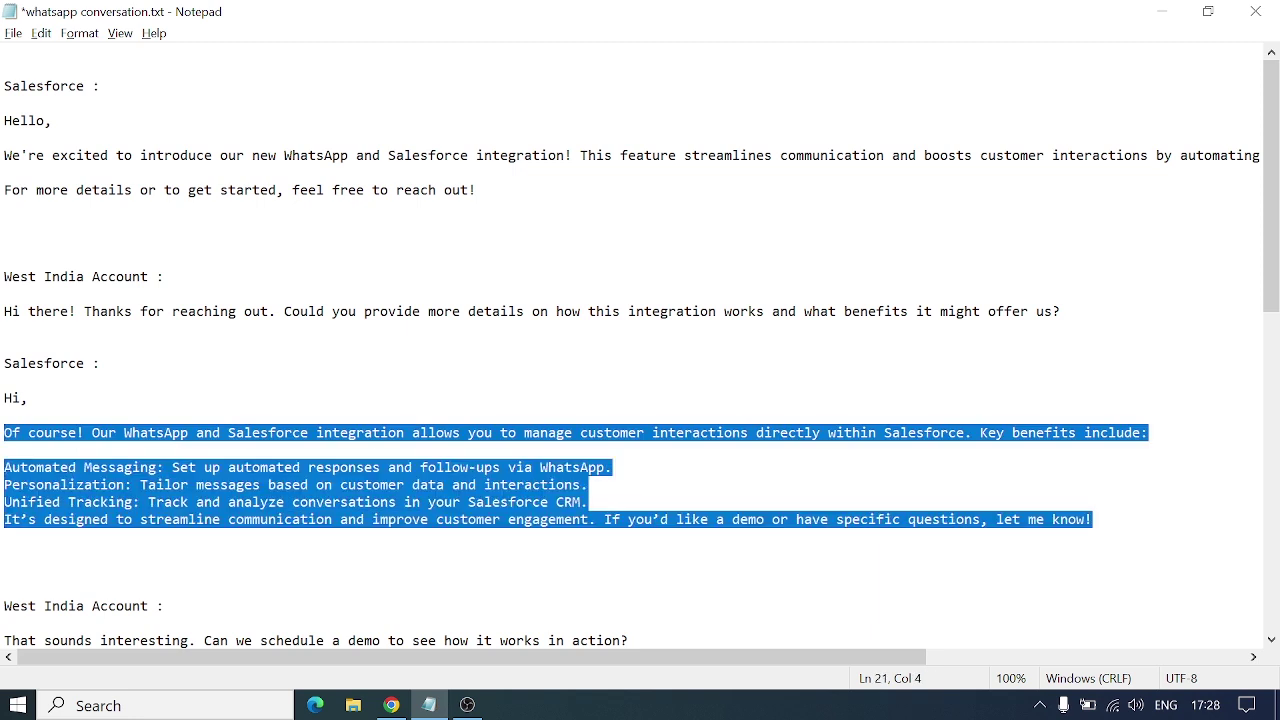
pyautogui.hotkey('shift', 'Up')
pyautogui.hotkey('alt', 'Tab')
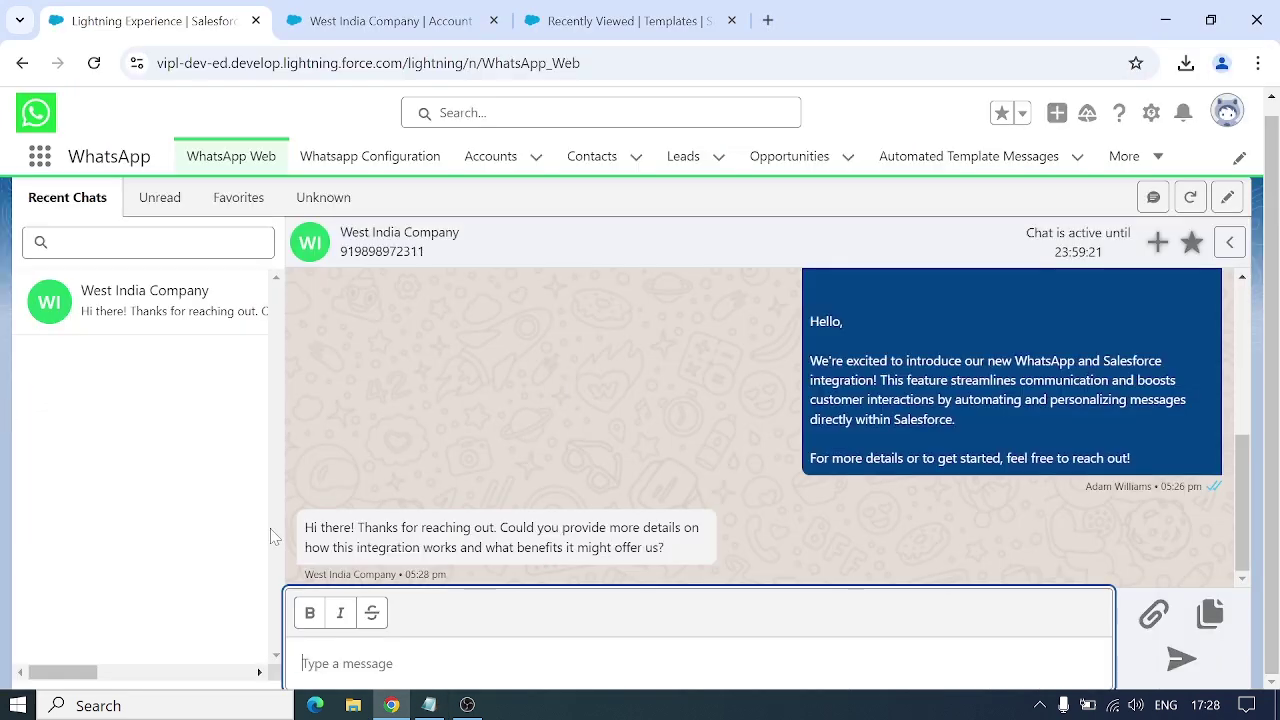
pyautogui.hotkey('ctrl', 'v')
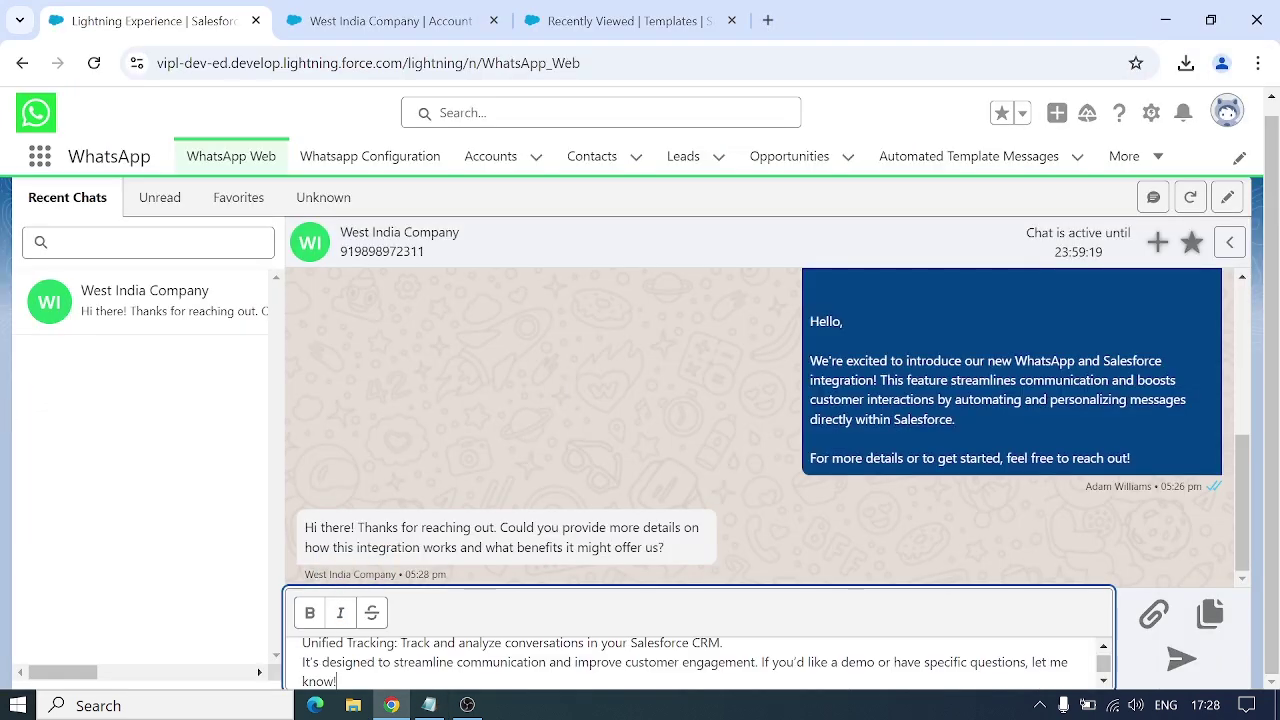
pyautogui.press('Return')
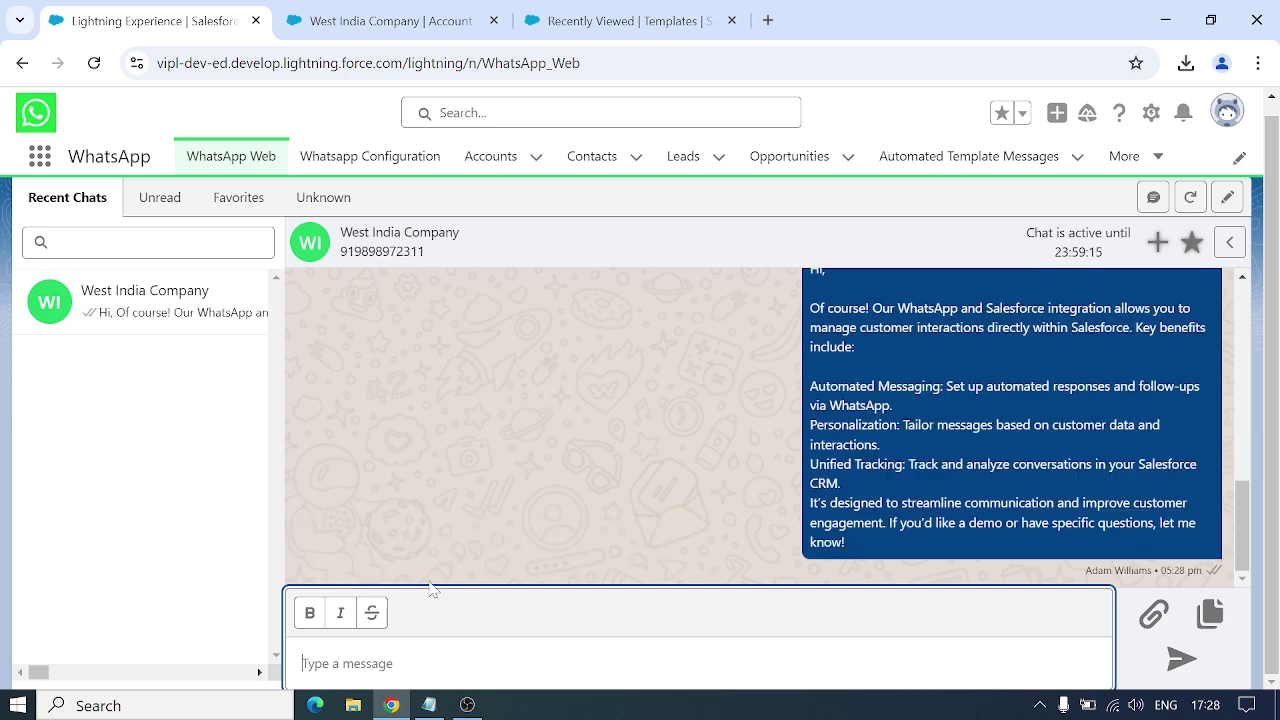
# Reduce the page zoom to 90% and read through the conversation, including the customer's newest reply.
pyautogui.hotkey('ctrl', '-')
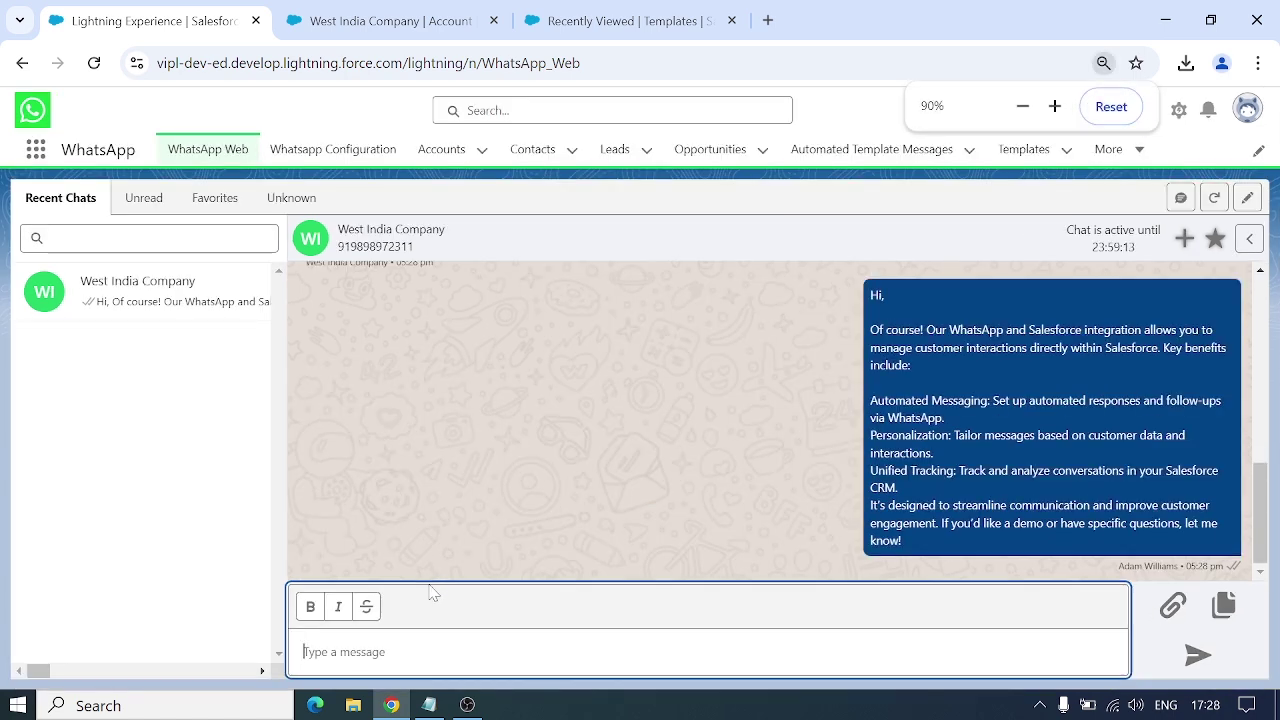
pyautogui.scroll(2, 686, 438)
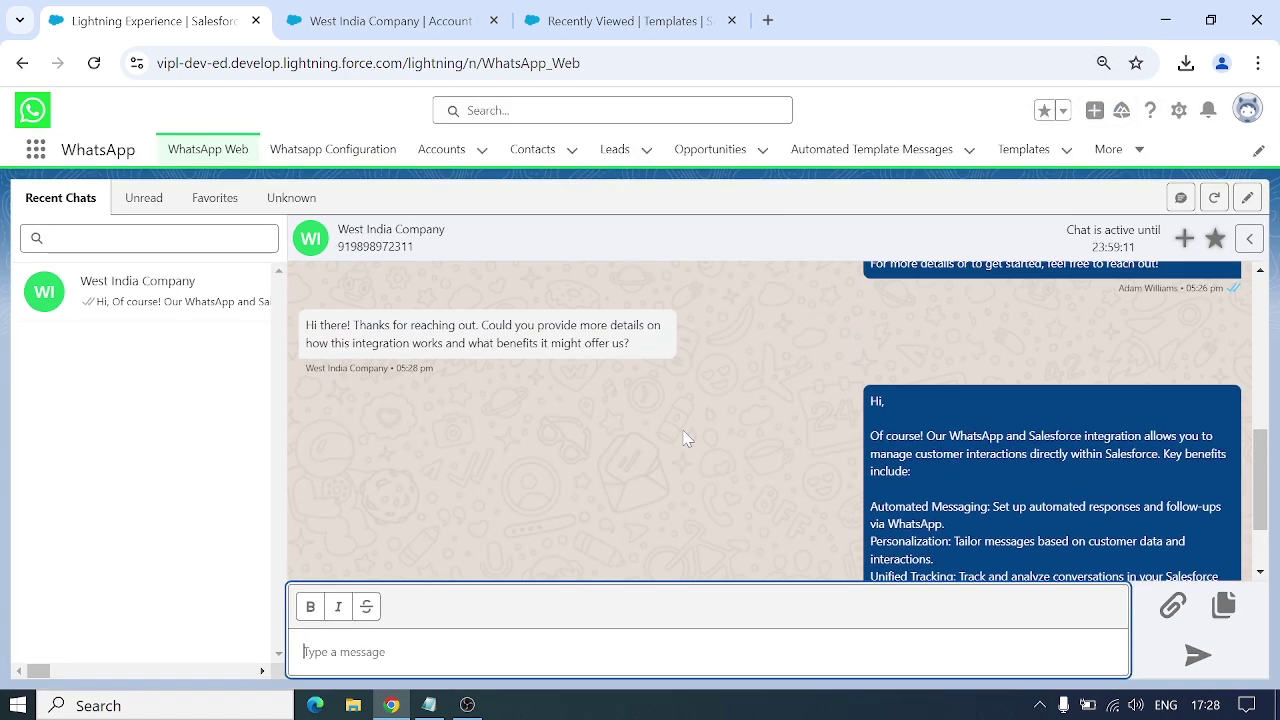
pyautogui.scroll(-2, 686, 438)
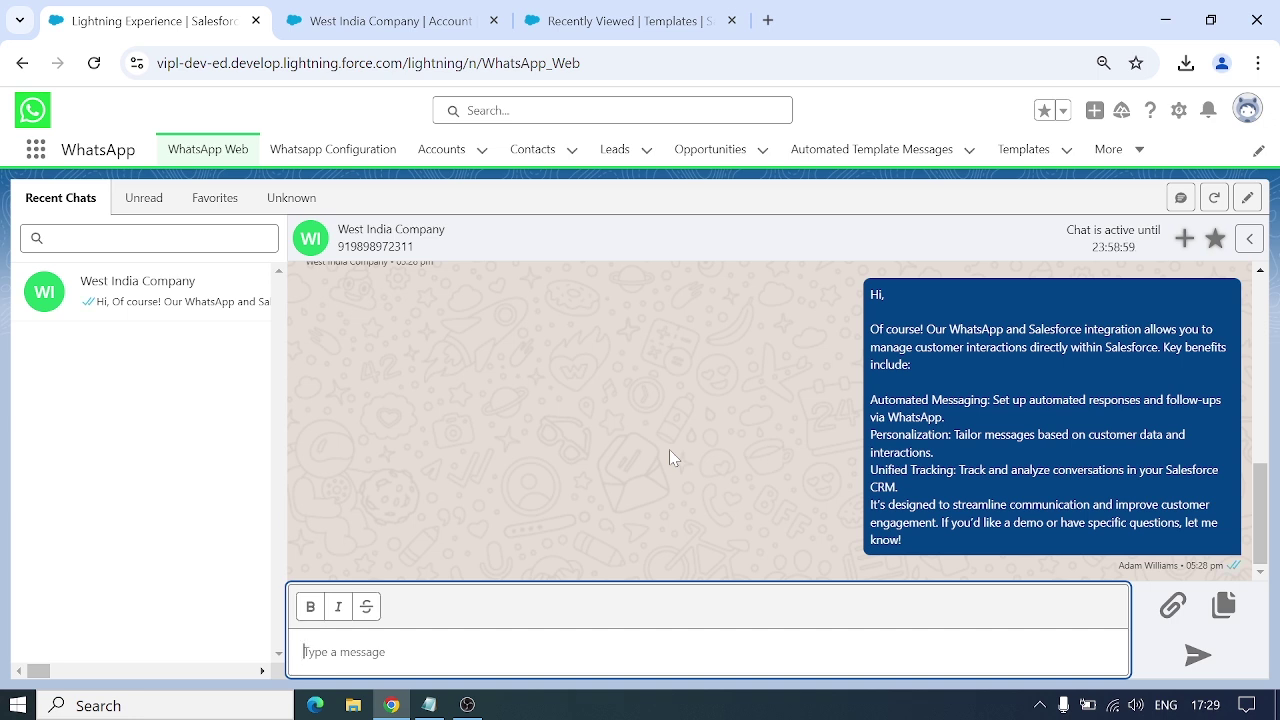
pyautogui.scroll(5, 669, 449)
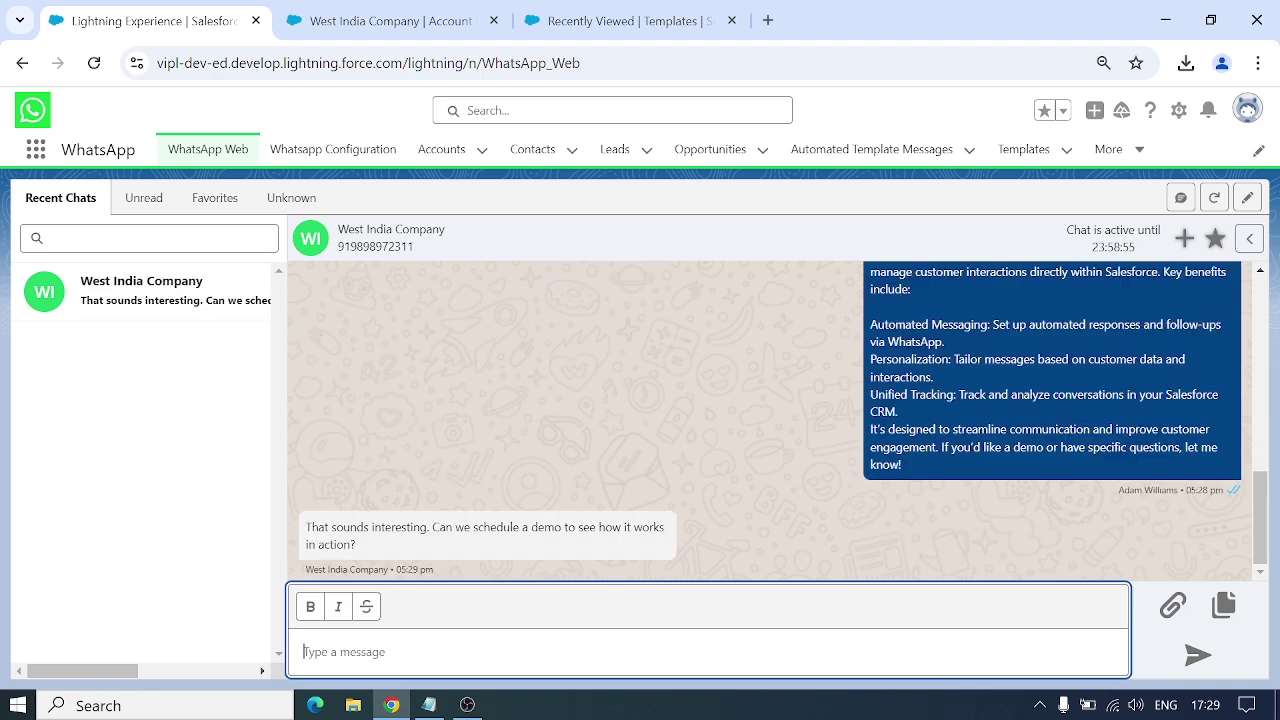
pyautogui.scroll(1, 957, 472)
pyautogui.scroll(-1, 957, 472)
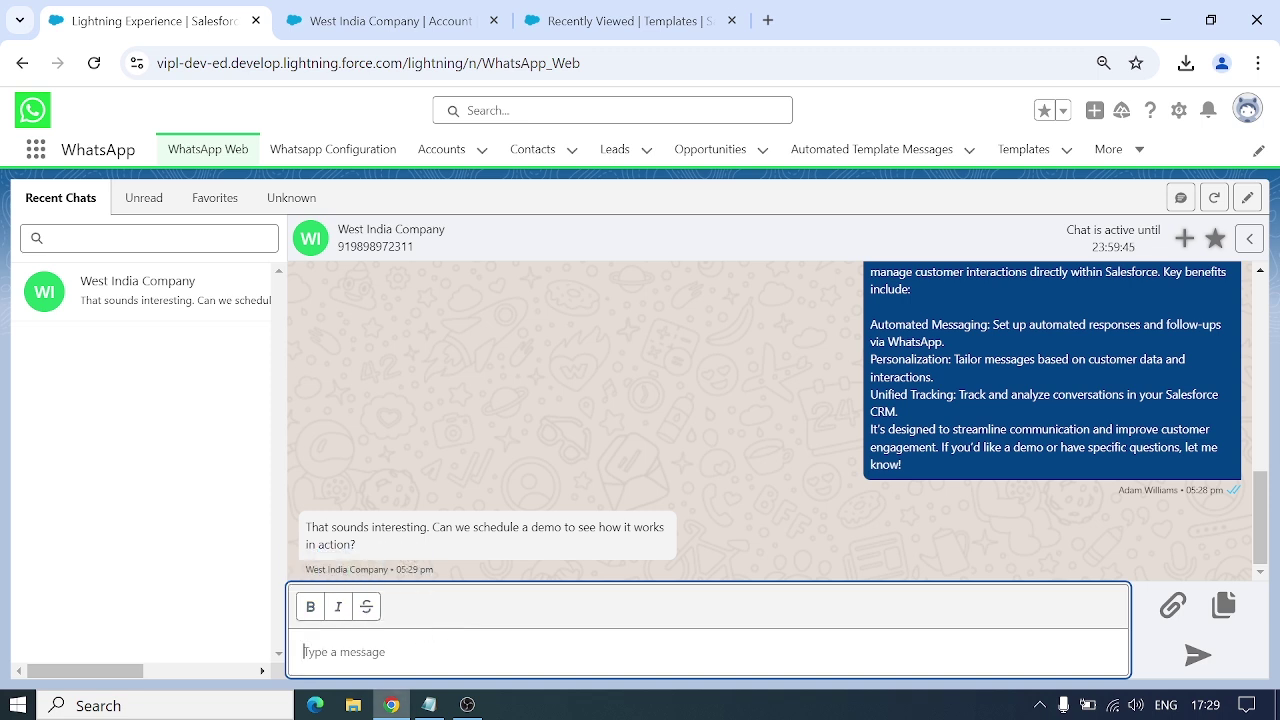
# Highlight the active chat countdown in the conversation header for inspection and clear the highlight.
pyautogui.moveTo(466, 706)
pyautogui.moveTo(1133, 247); pyautogui.dragTo(1148, 250)
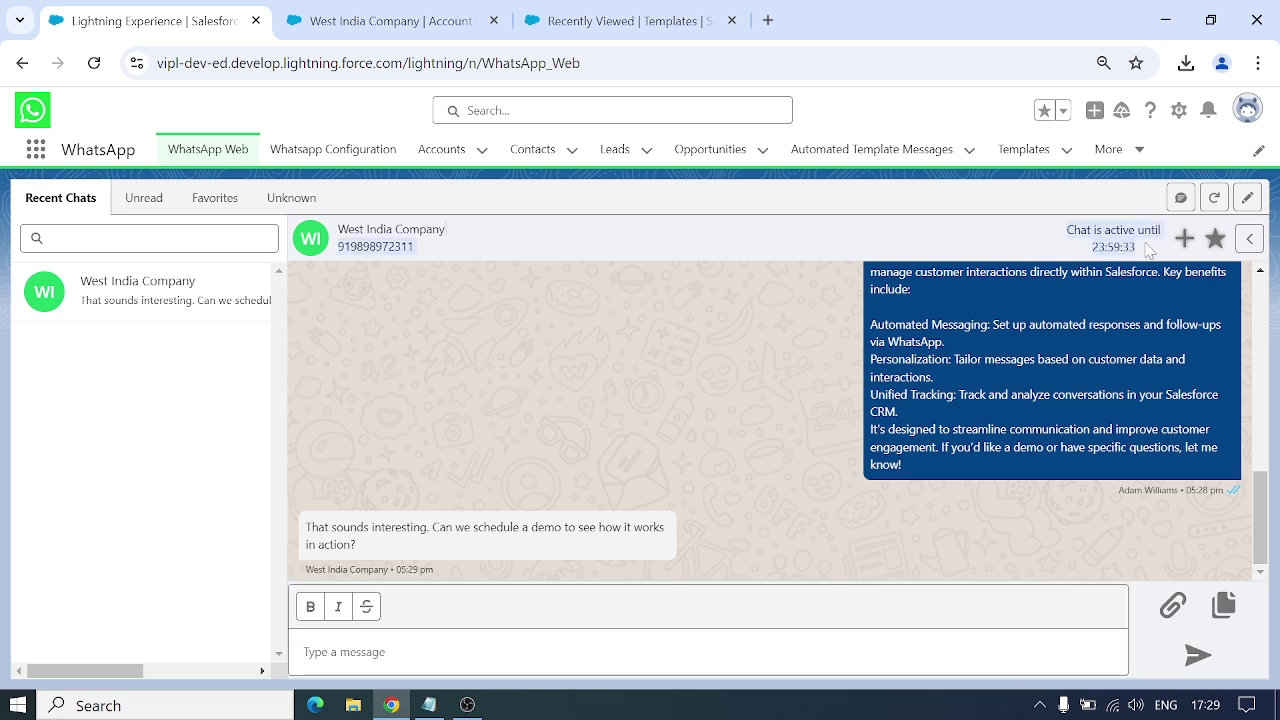
pyautogui.click(1043, 238)
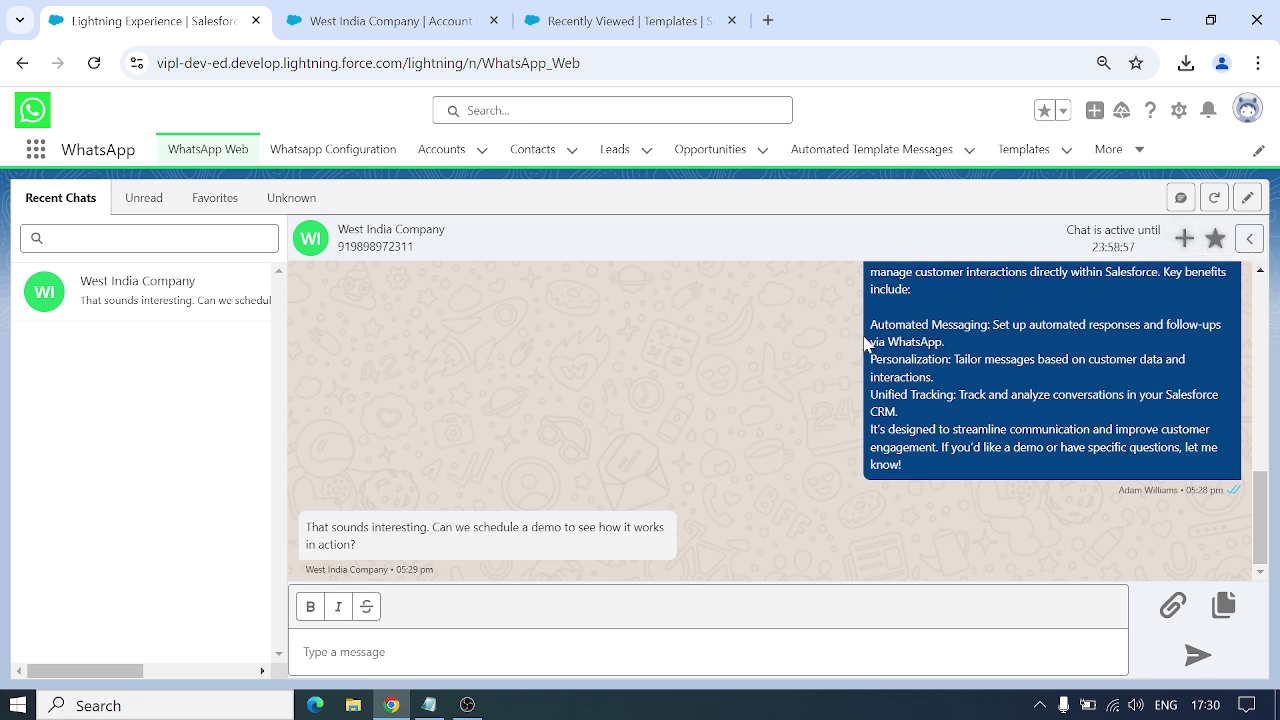
# Inspect the chat's dialog for creating a related record twice, closing it each time without creating anything.
pyautogui.click(1183, 240)
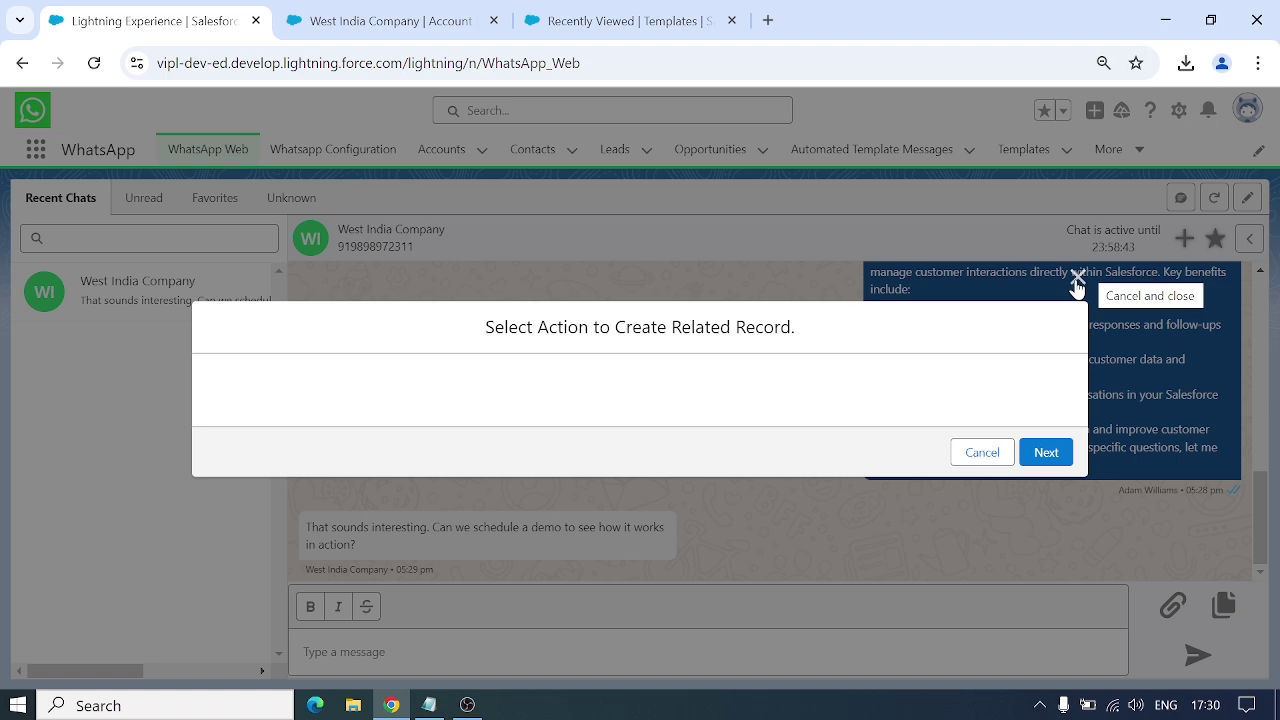
pyautogui.click(1076, 282)
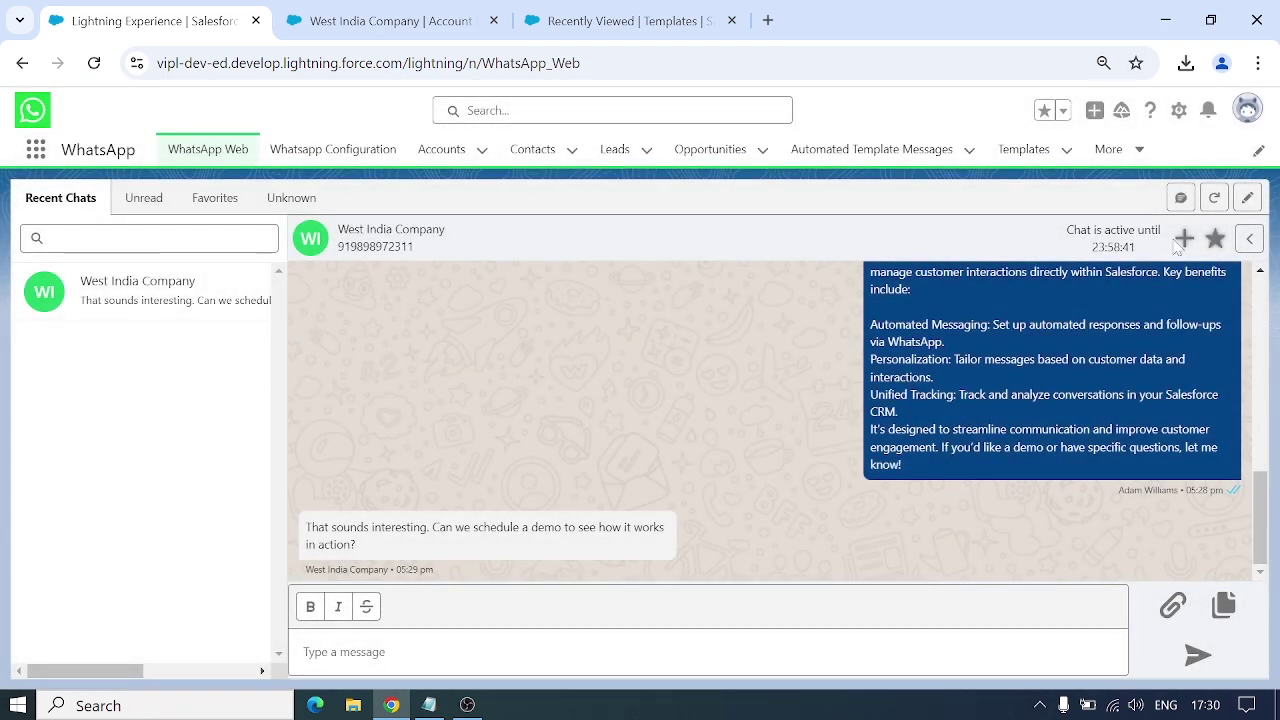
pyautogui.click(1185, 240)
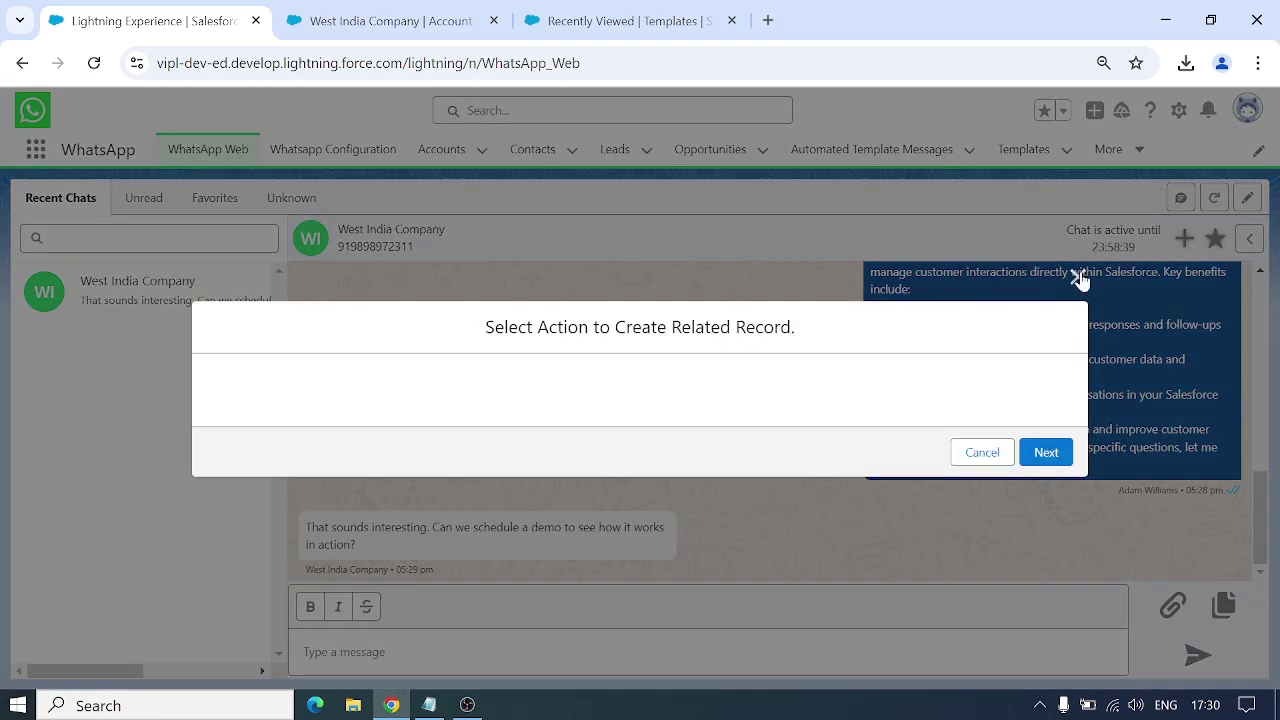
pyautogui.click(1080, 280)
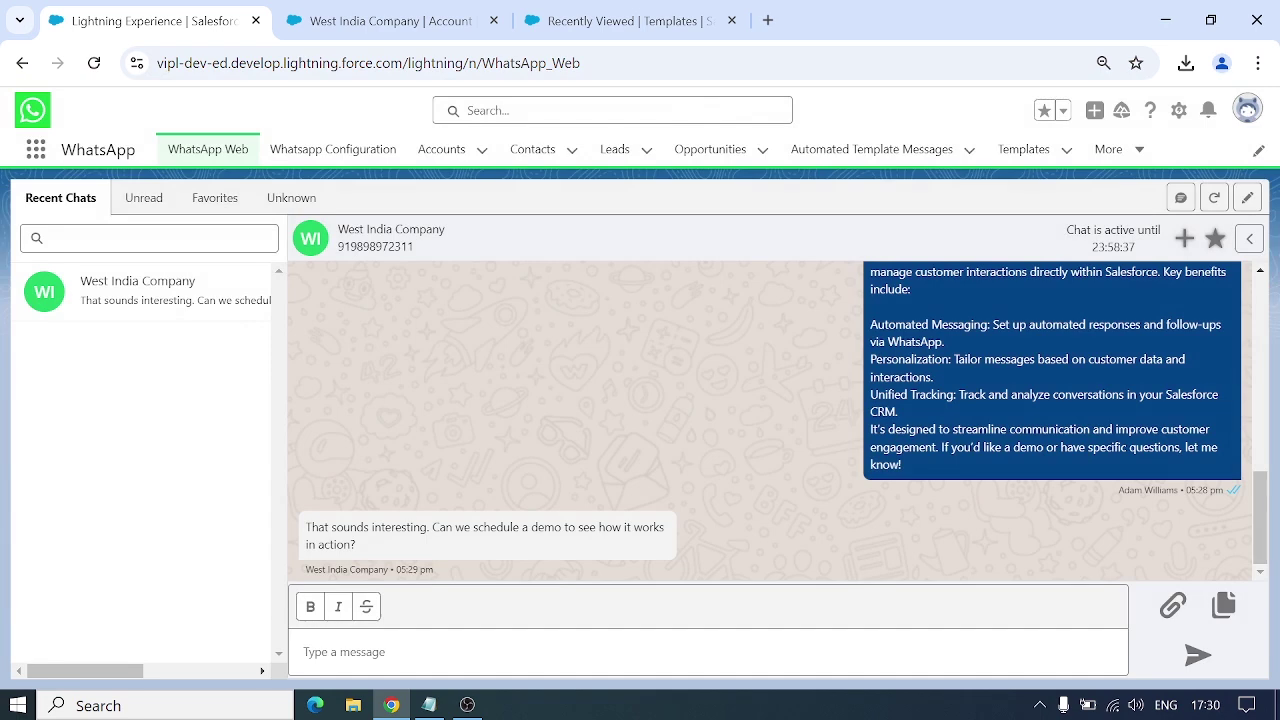
# Close the related-record dialog, reload the WhatsApp Web page, and reopen the West India Company chat.
pyautogui.click(1212, 199)
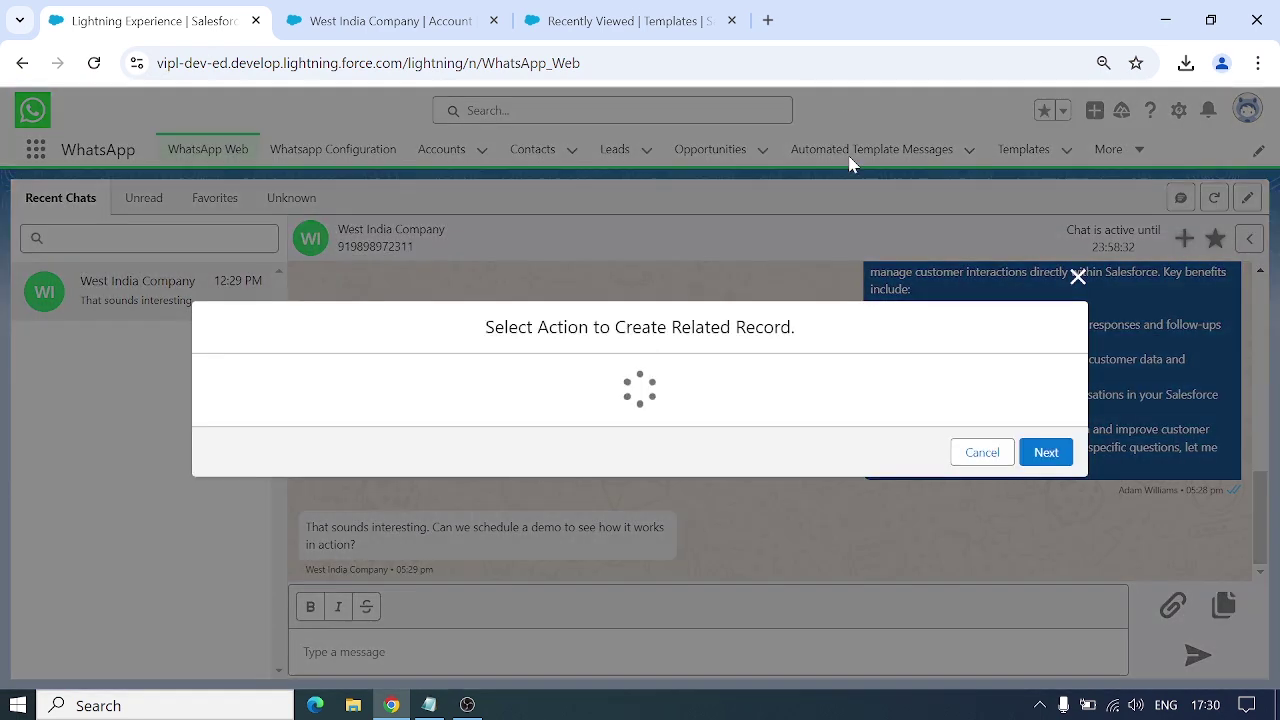
pyautogui.click(1076, 284)
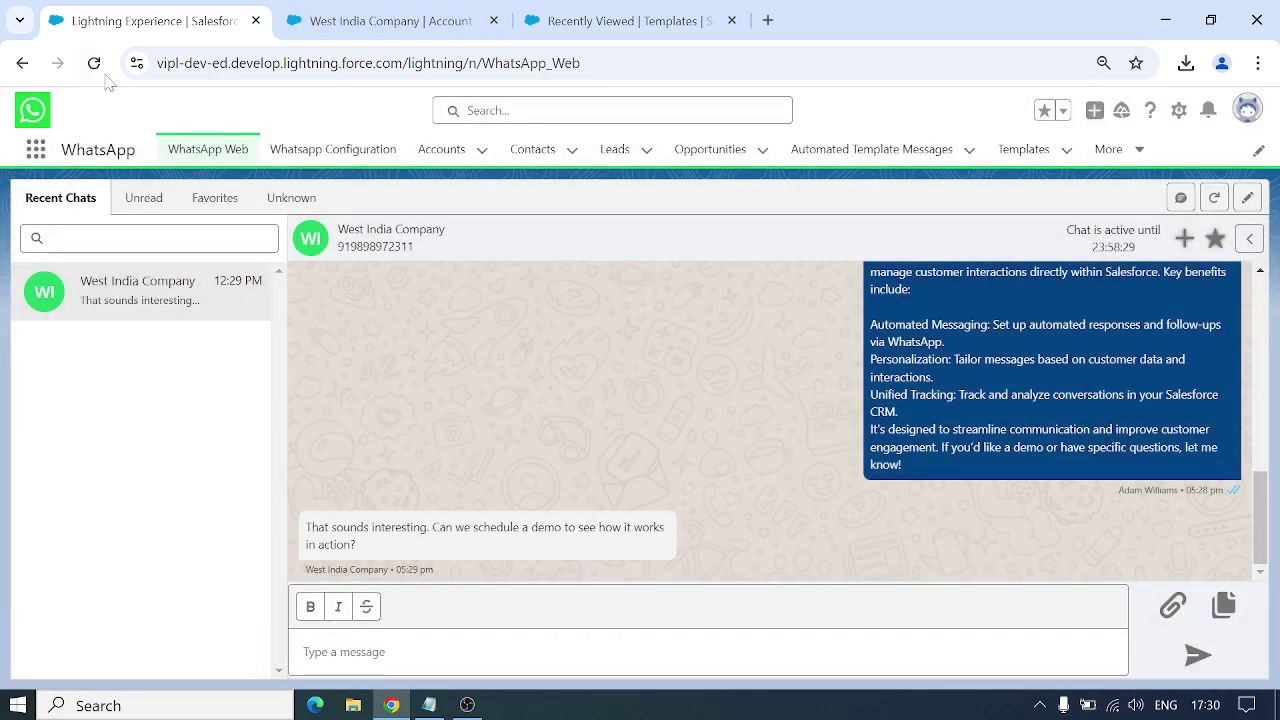
pyautogui.click(93, 63)
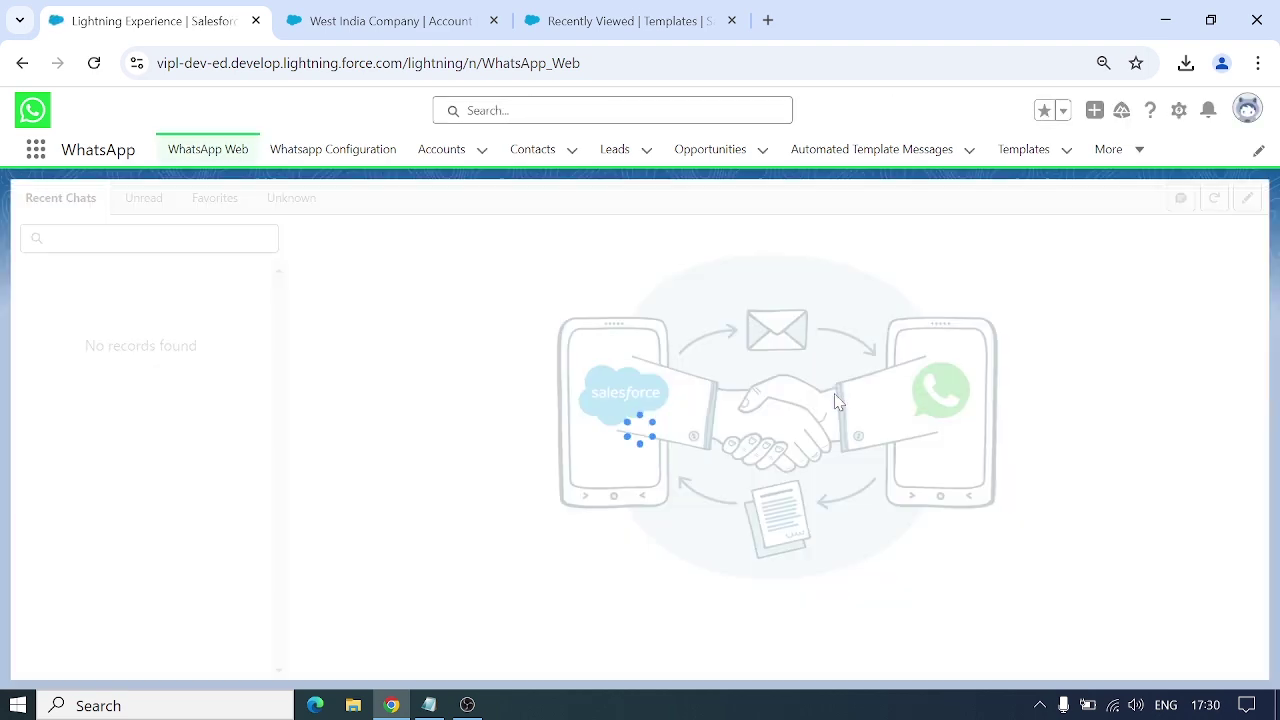
pyautogui.click(220, 314)
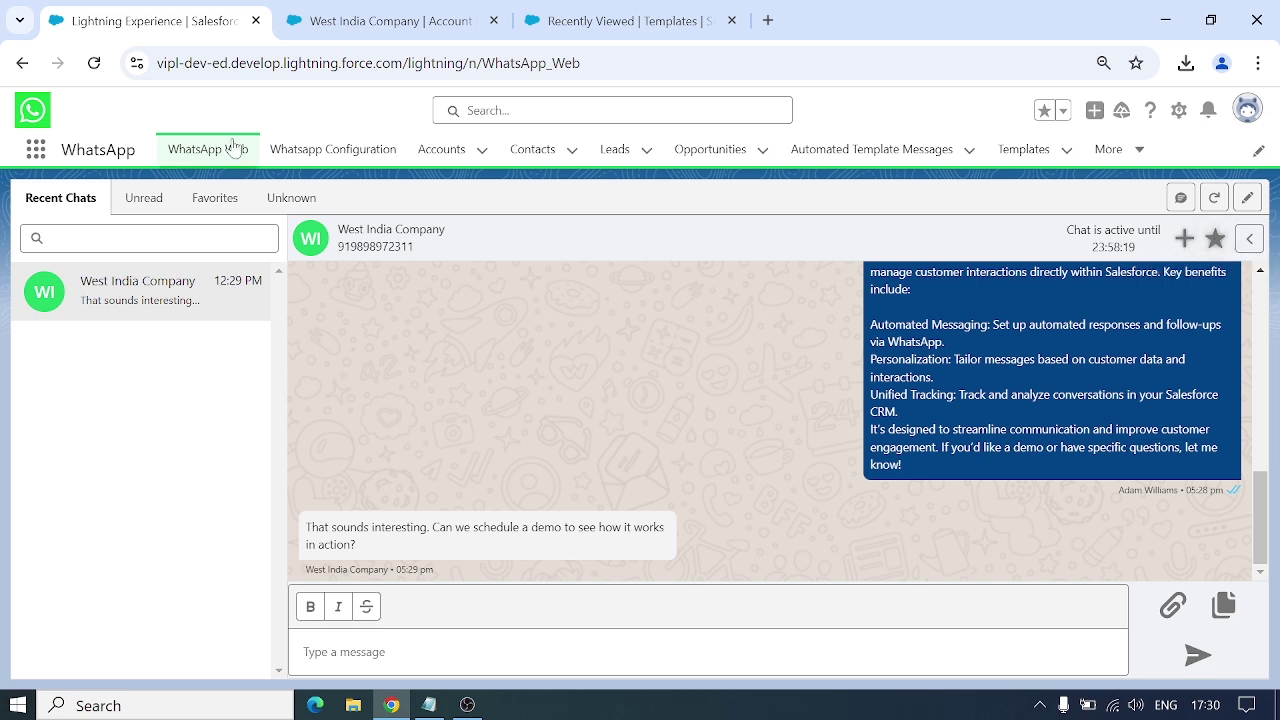
# Mark the West India Company chat as a favorite, checking the Favorites list before and after.
pyautogui.click(207, 200)
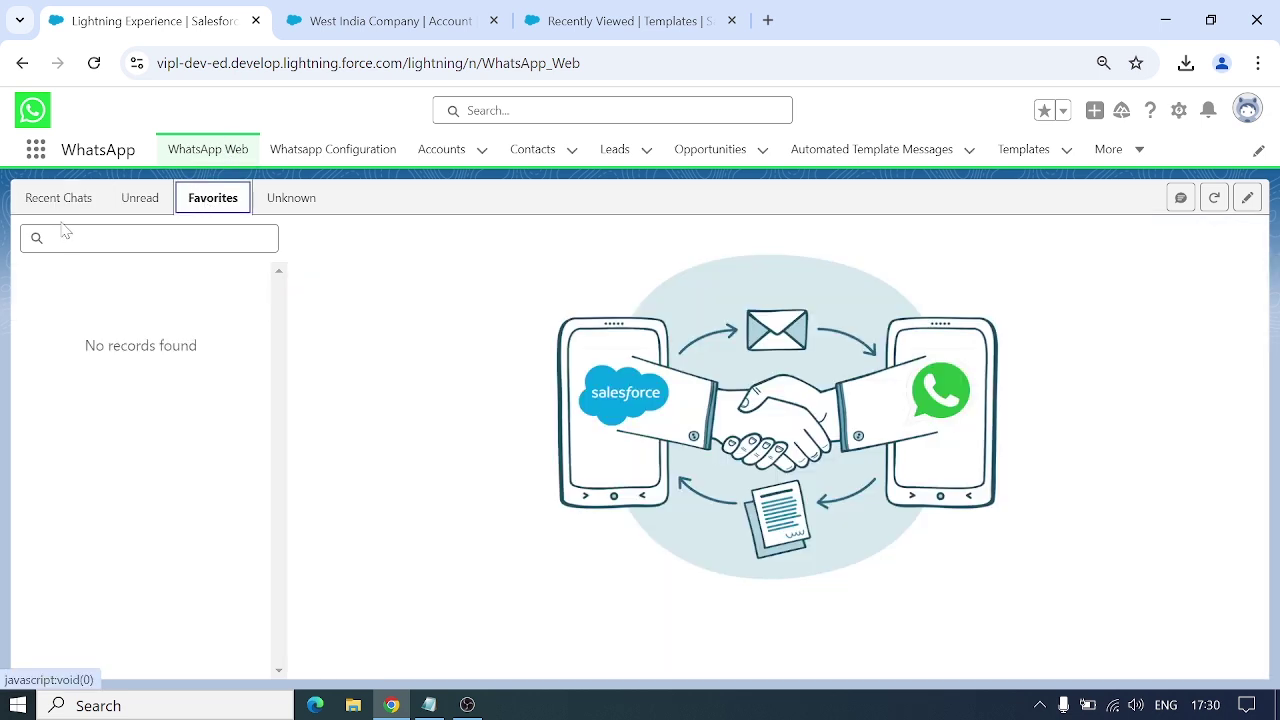
pyautogui.click(76, 199)
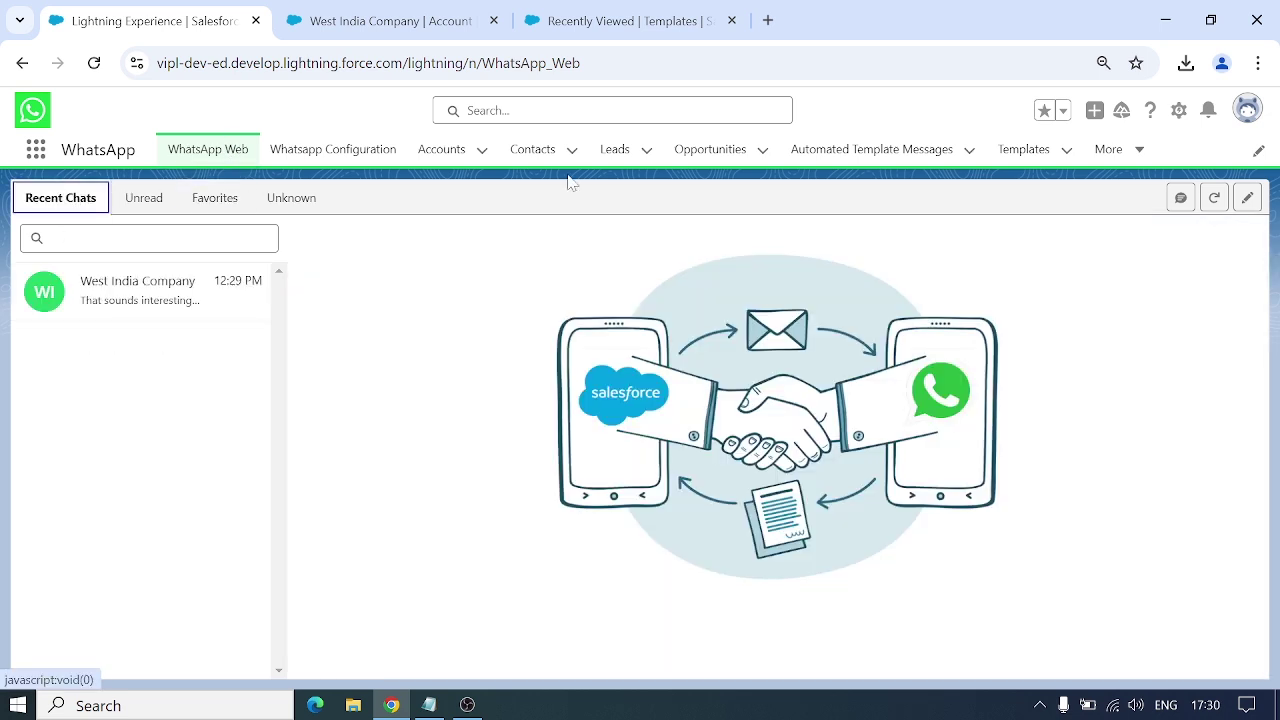
pyautogui.click(225, 312)
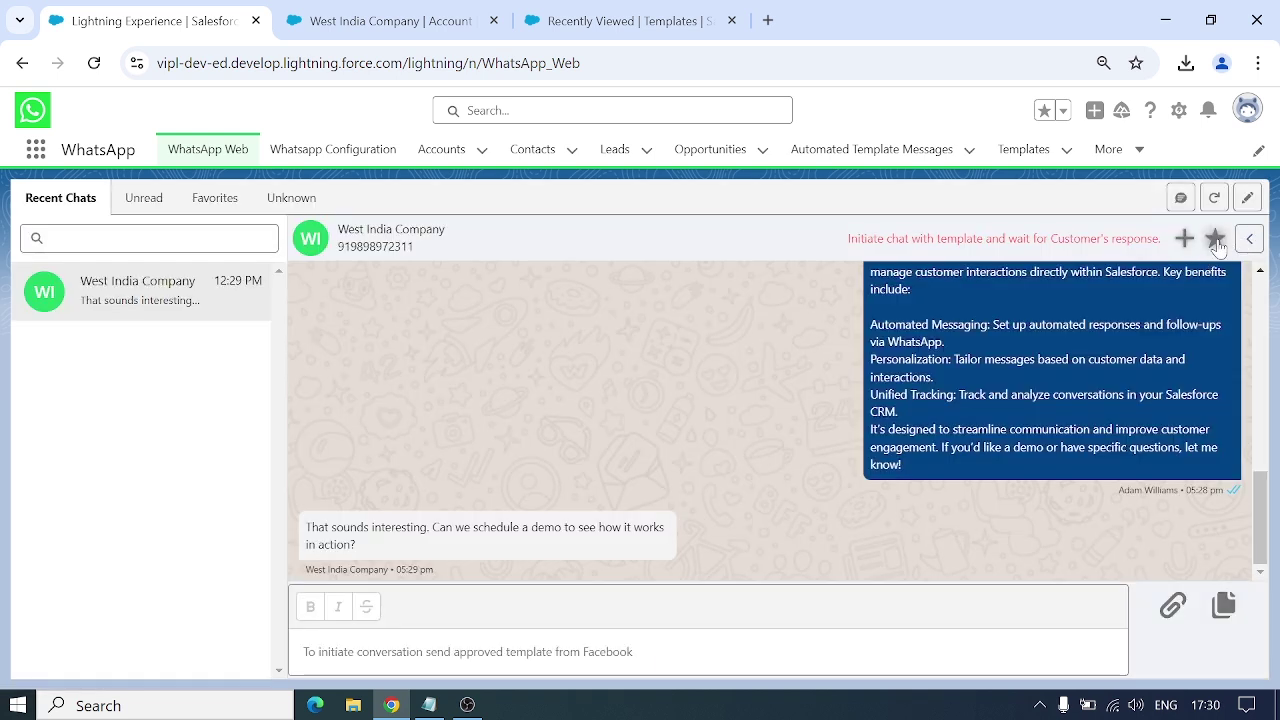
pyautogui.click(1216, 240)
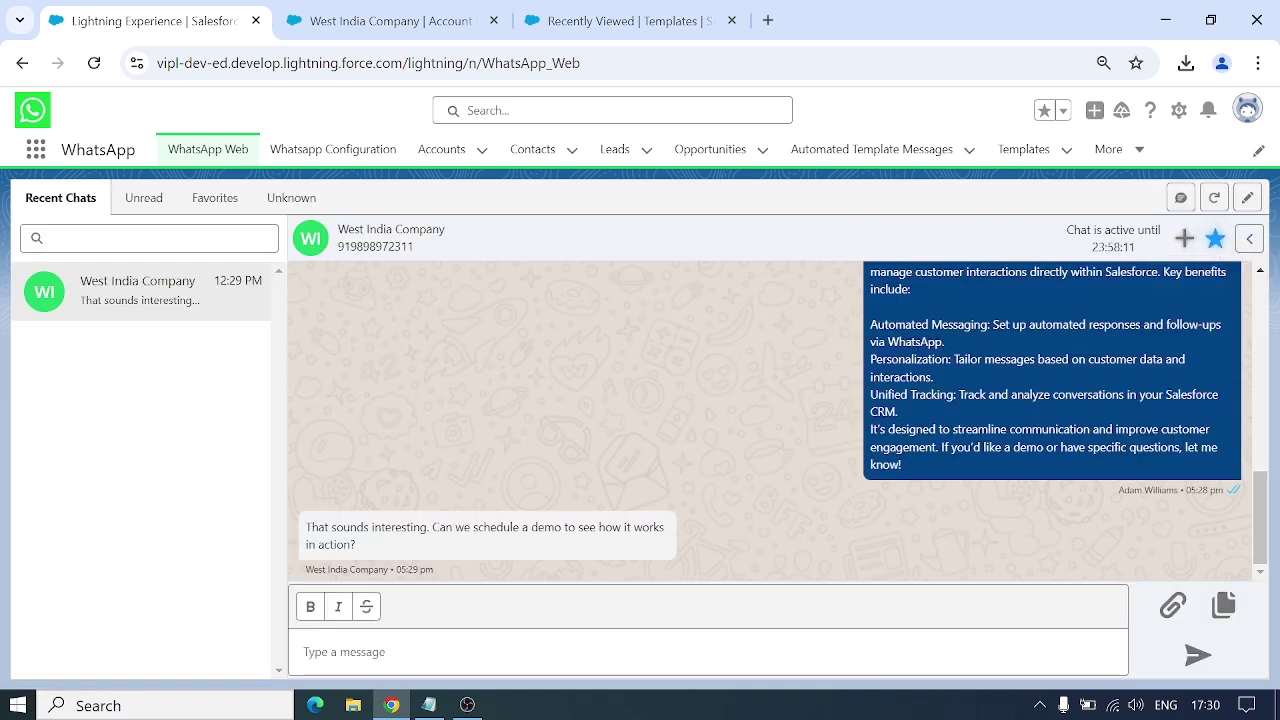
pyautogui.click(212, 205)
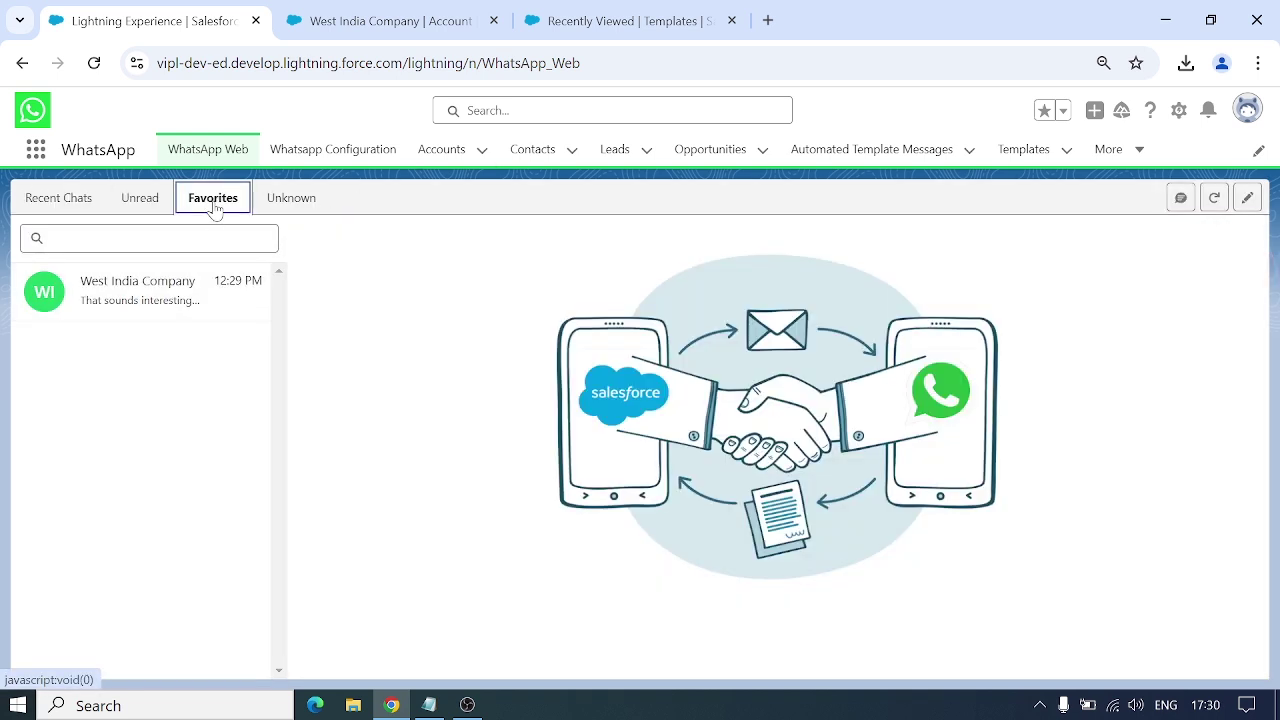
# Reopen the West India Company chat from the recent chats and review the account's detail information.
pyautogui.click(40, 200)
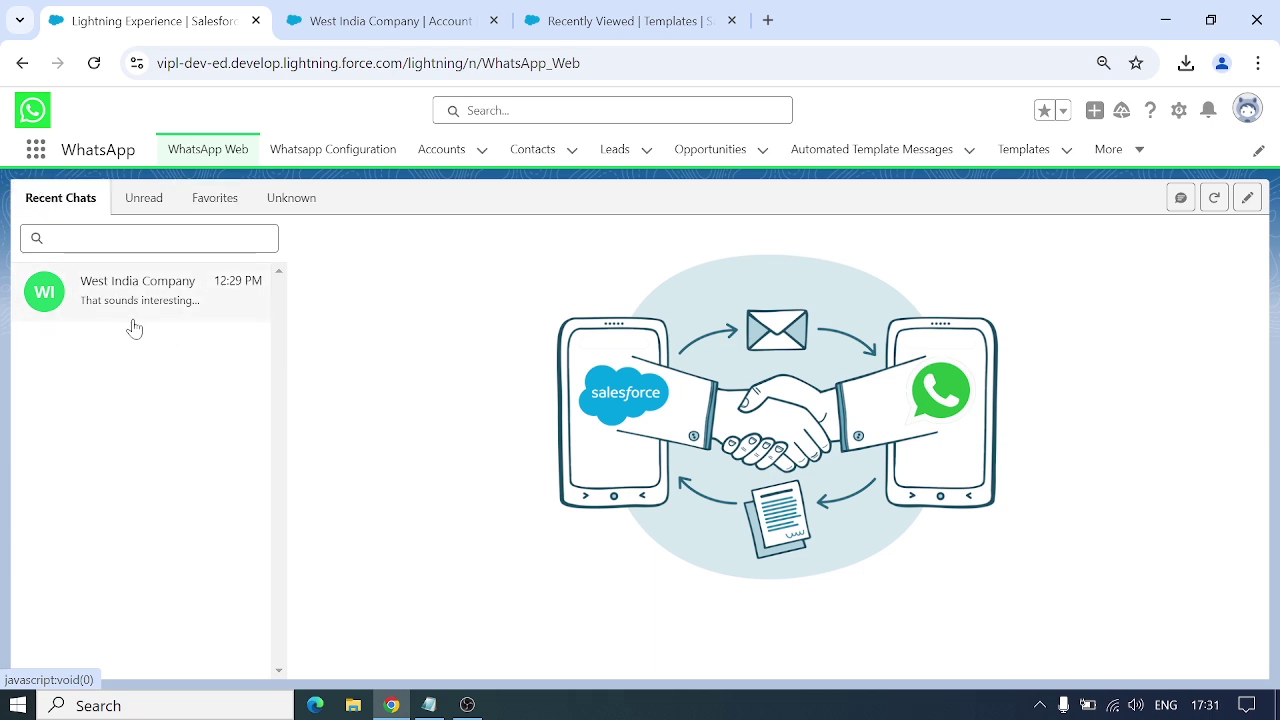
pyautogui.click(132, 322)
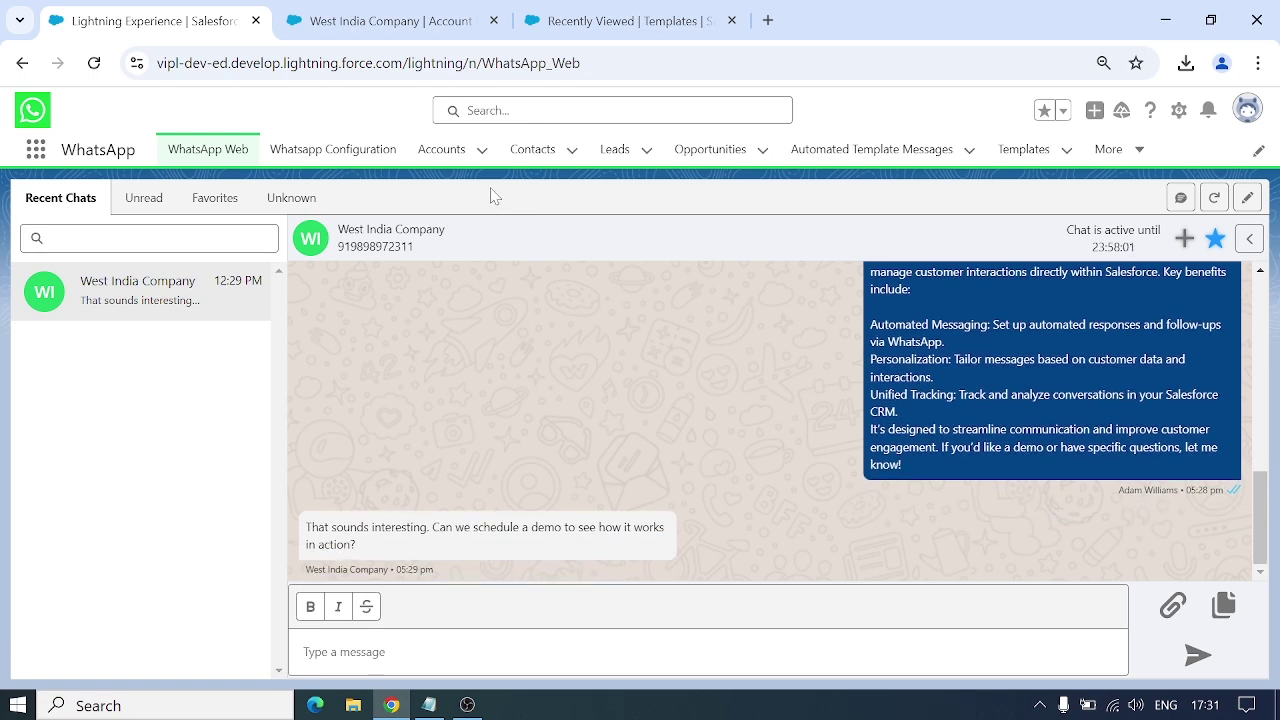
pyautogui.click(388, 252)
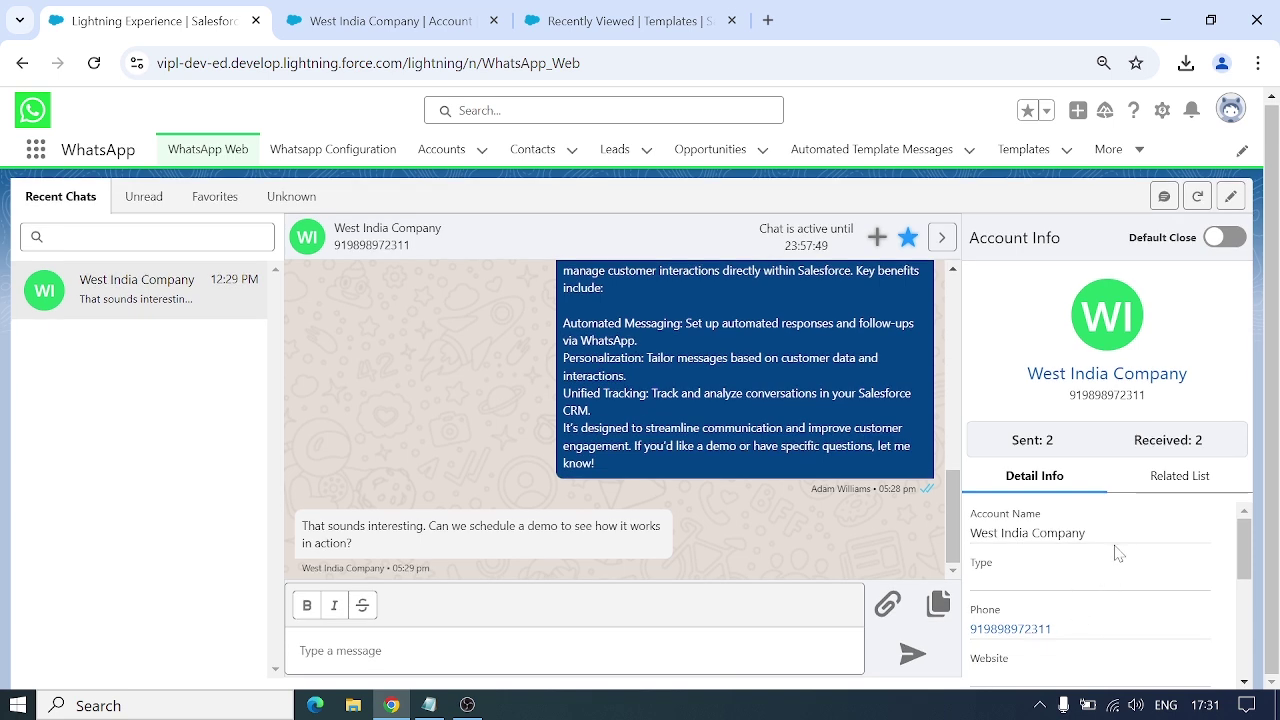
pyautogui.scroll(-3, 1098, 618)
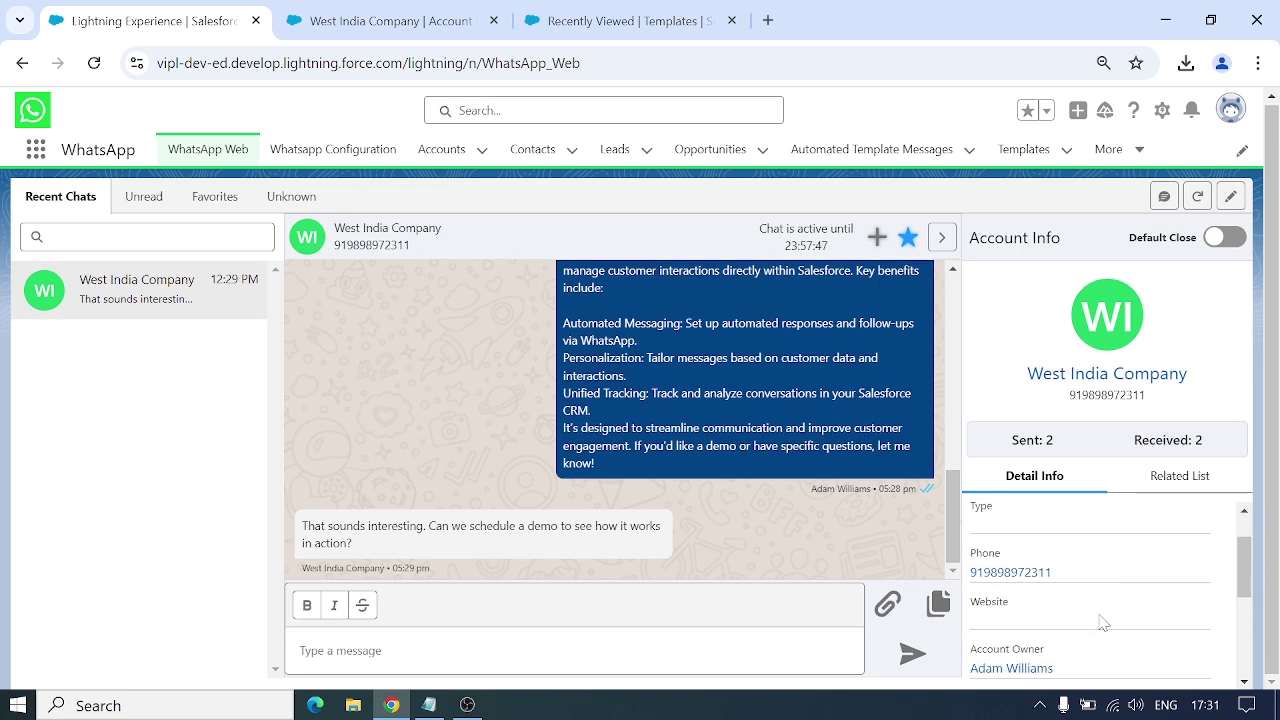
pyautogui.scroll(-2, 1102, 623)
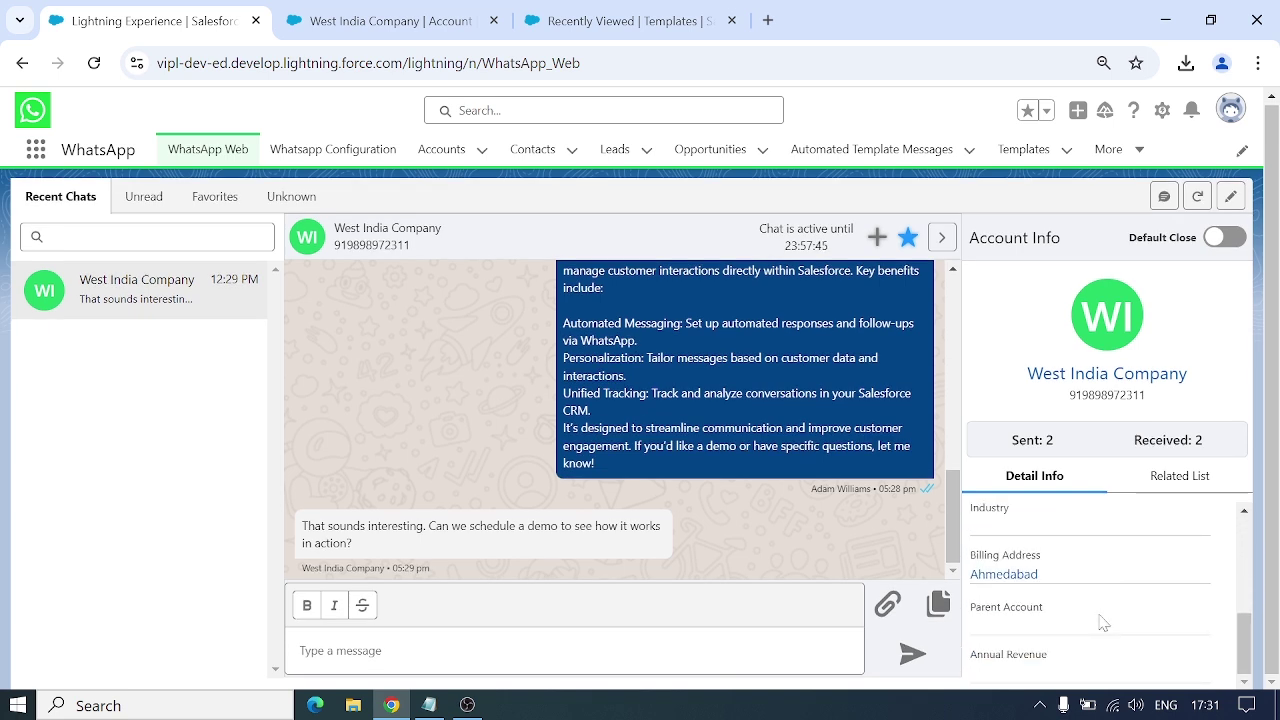
pyautogui.scroll(2, 1102, 623)
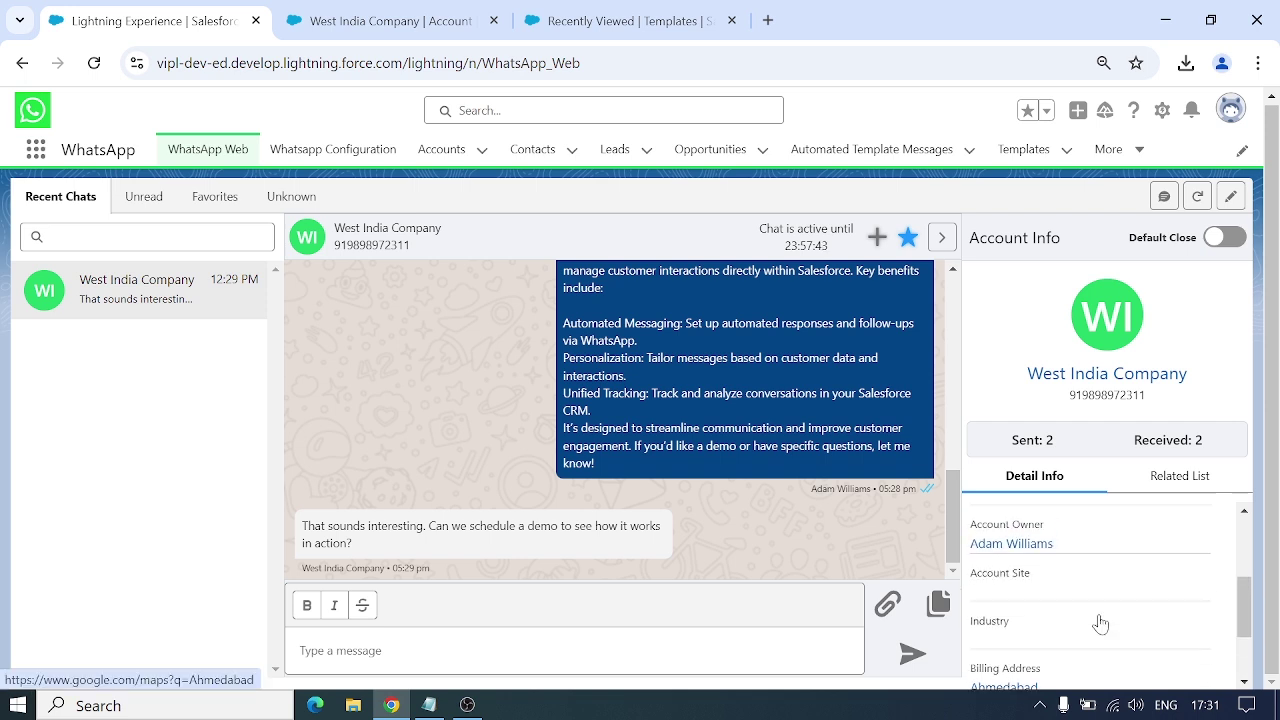
pyautogui.scroll(3, 1100, 623)
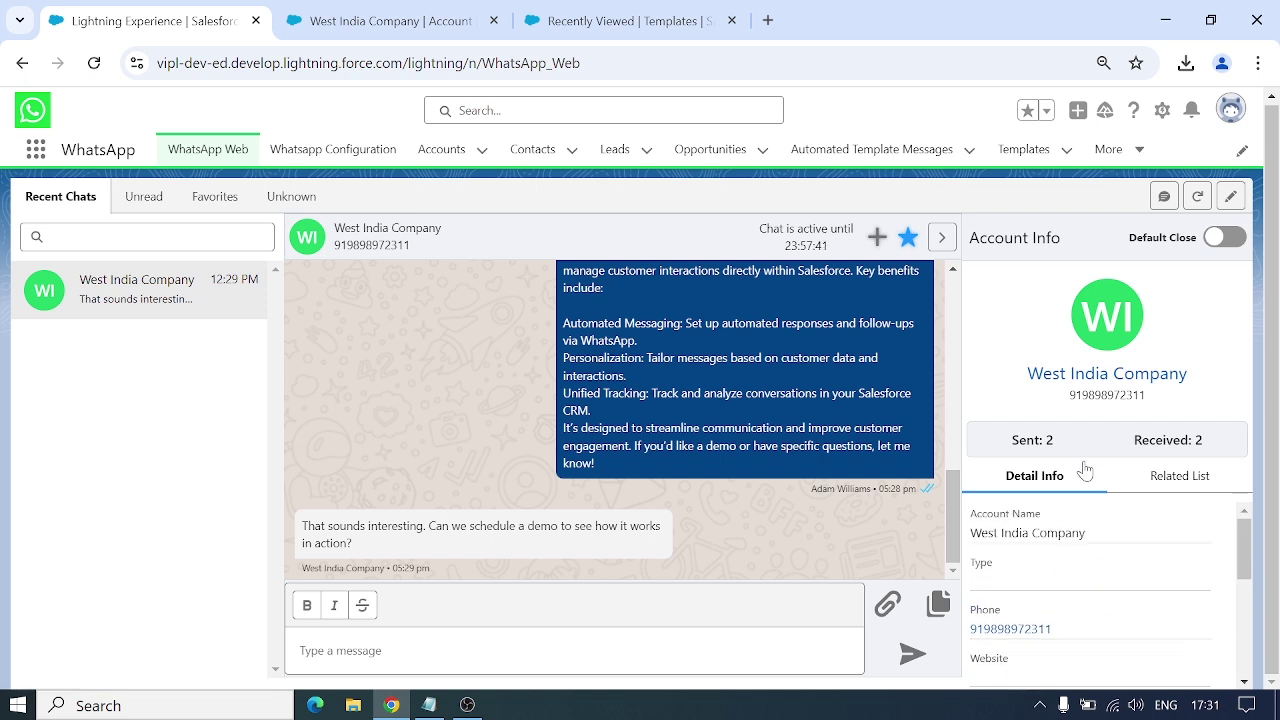
# Inspect the account's related lists and view its related contacts on a separate page, closing that page when done.
pyautogui.click(1165, 483)
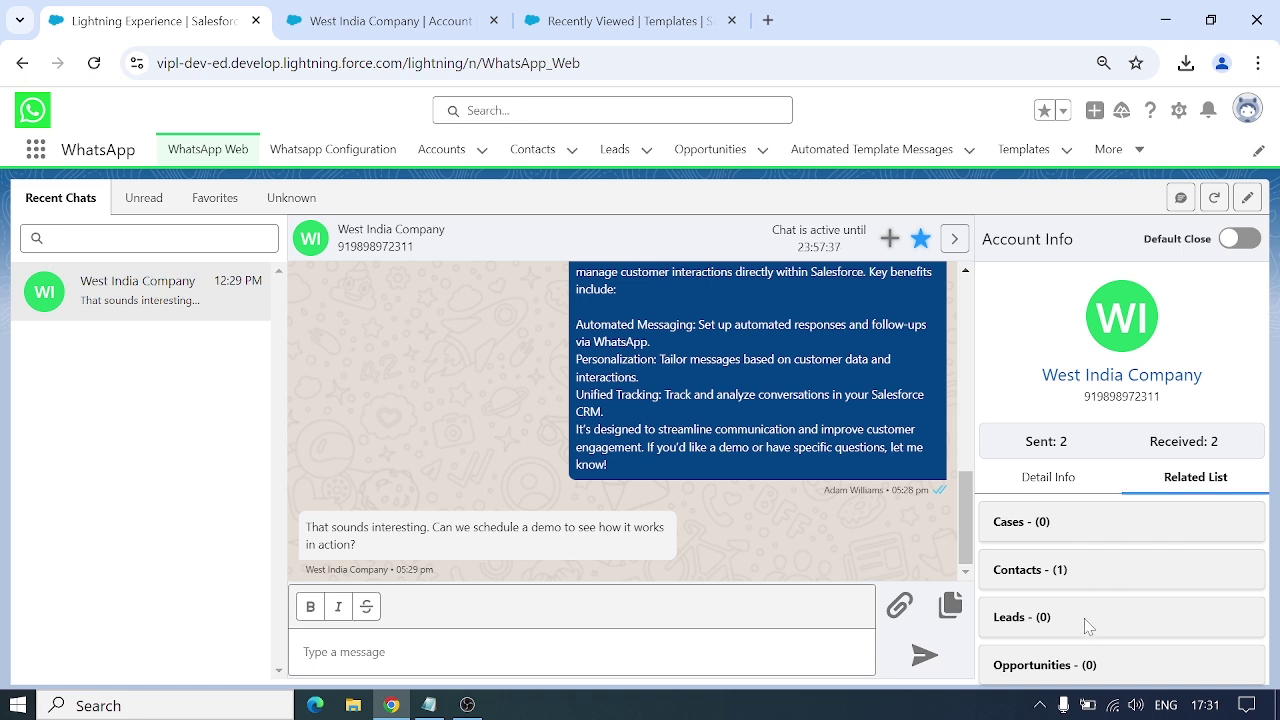
pyautogui.rightClick(1028, 577)
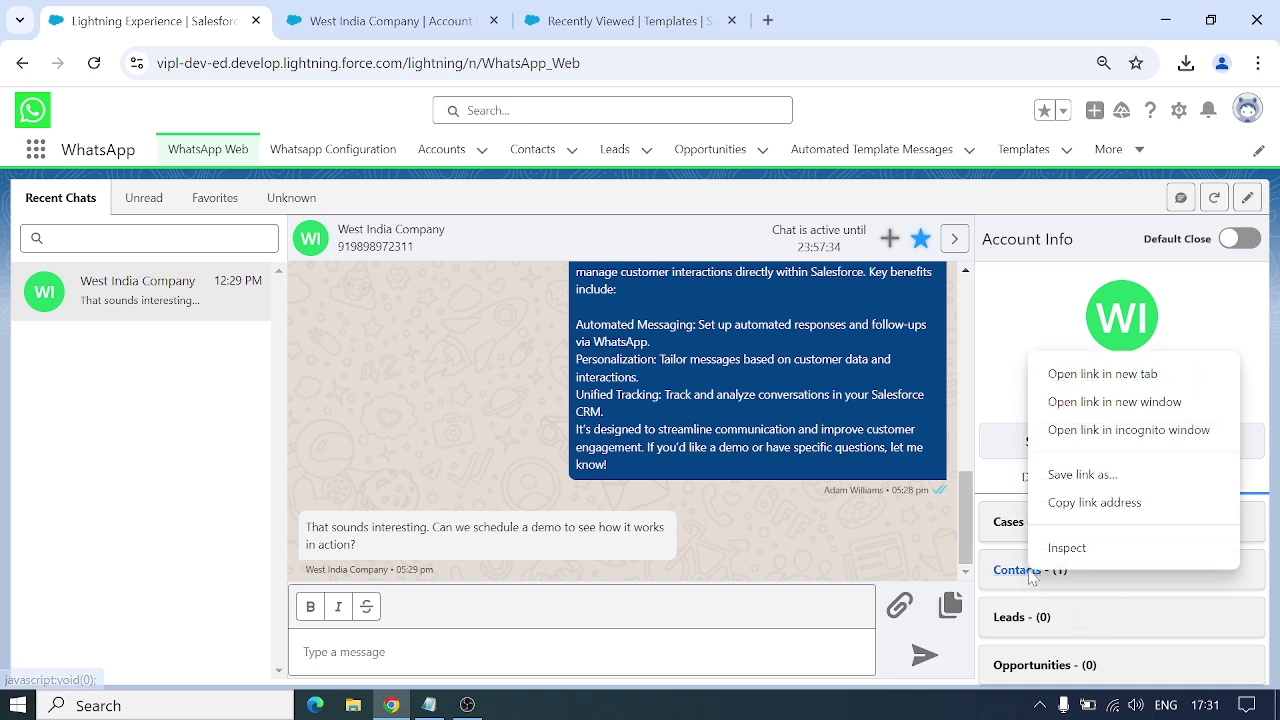
pyautogui.click(1140, 371)
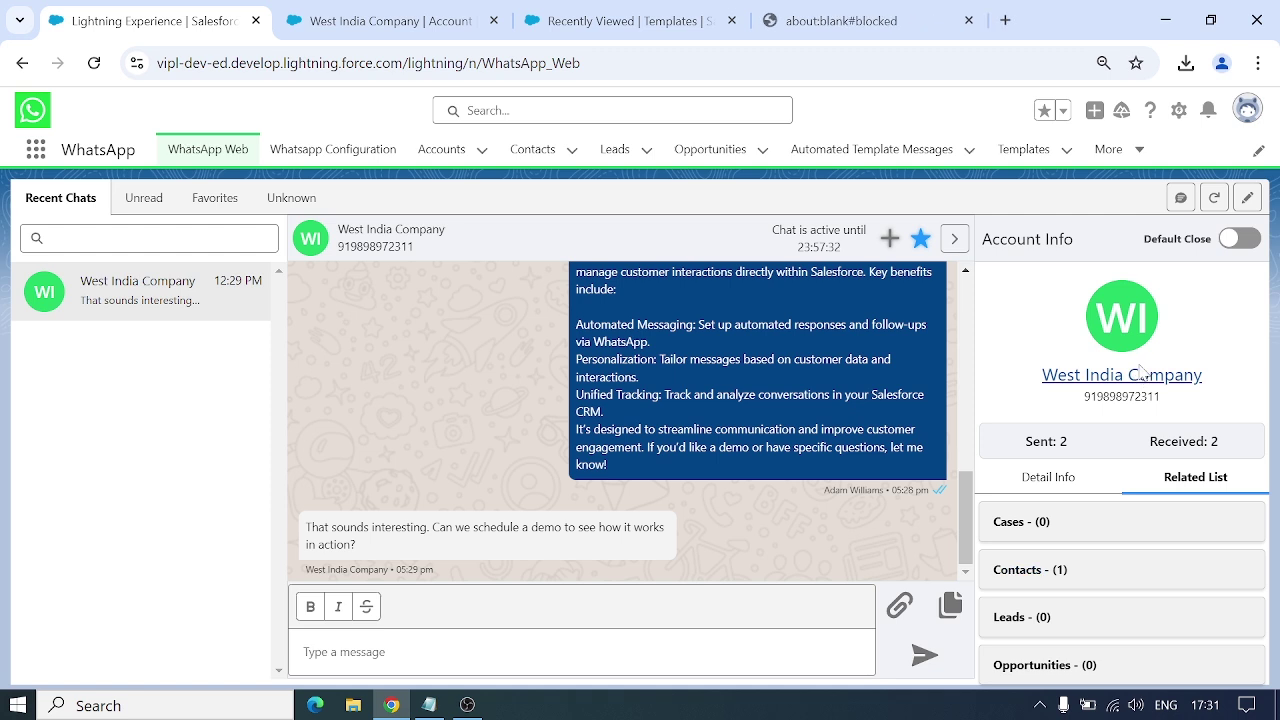
pyautogui.click(968, 21)
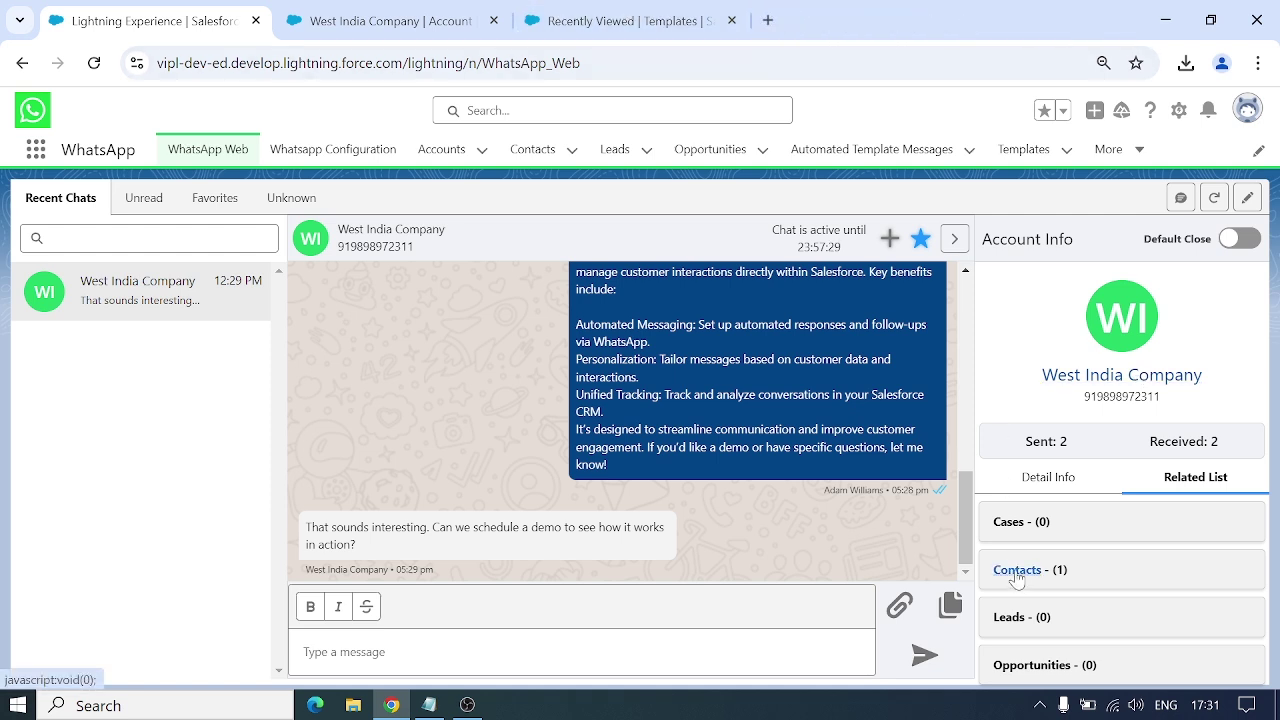
pyautogui.click(1016, 578)
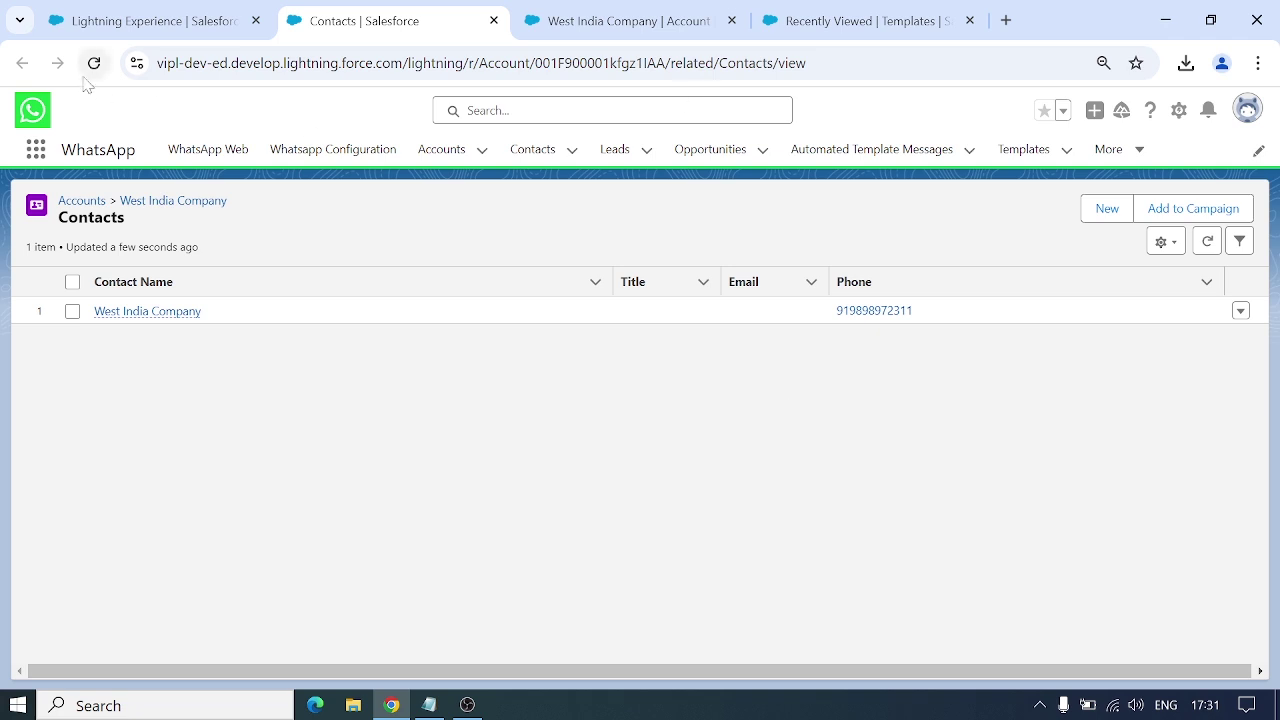
pyautogui.click(493, 20)
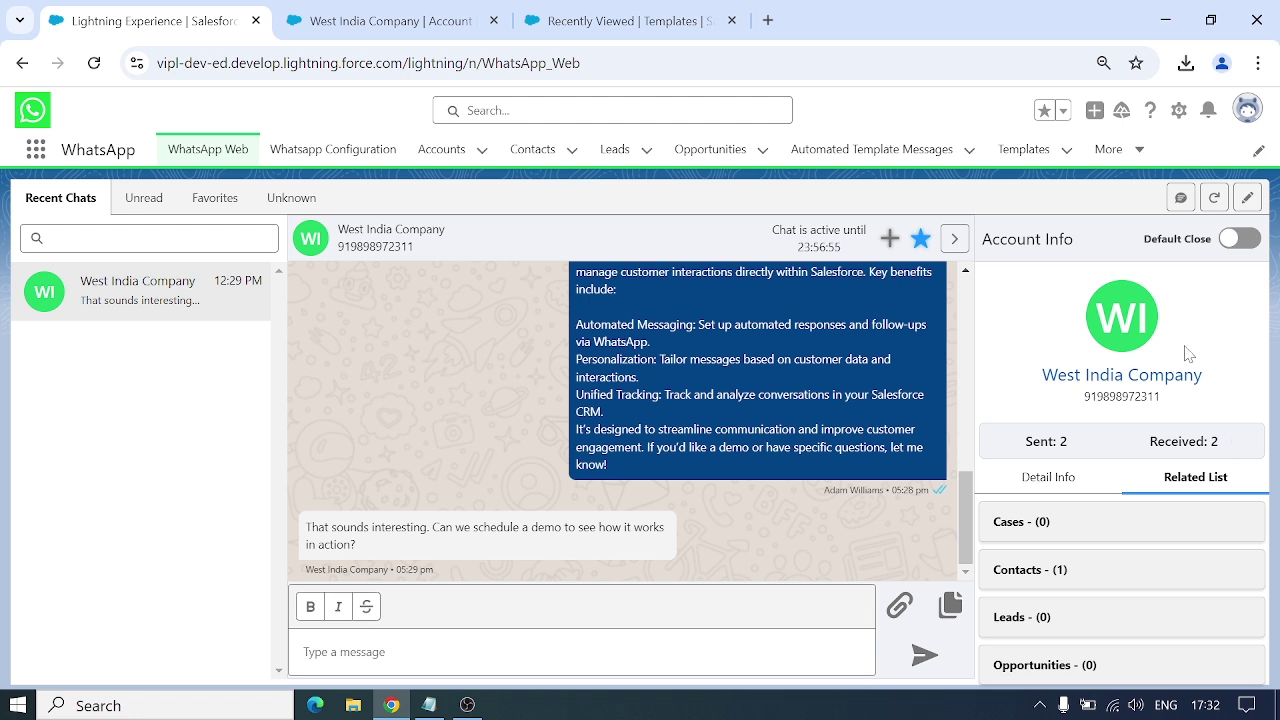
# View the West India Company account record from the chat's account information and return to the WhatsApp Web conversation.
pyautogui.click(1137, 375)
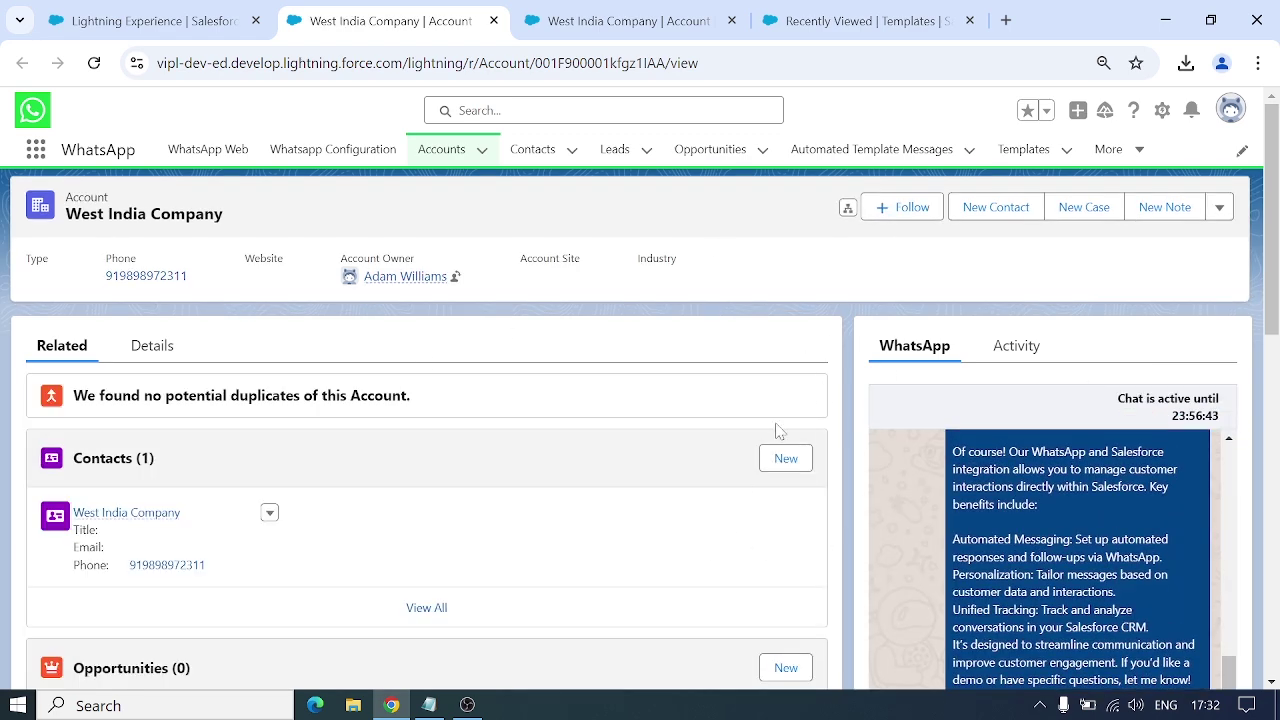
pyautogui.scroll(-5, 945, 438)
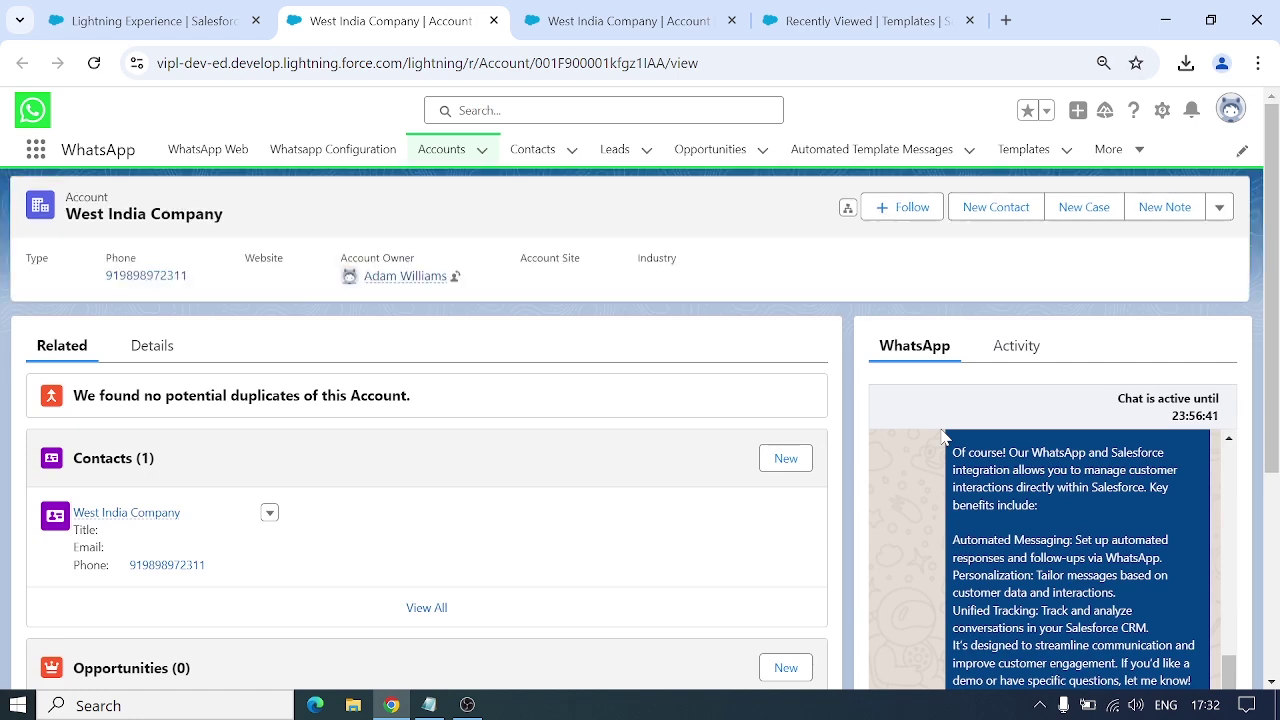
pyautogui.click(175, 10)
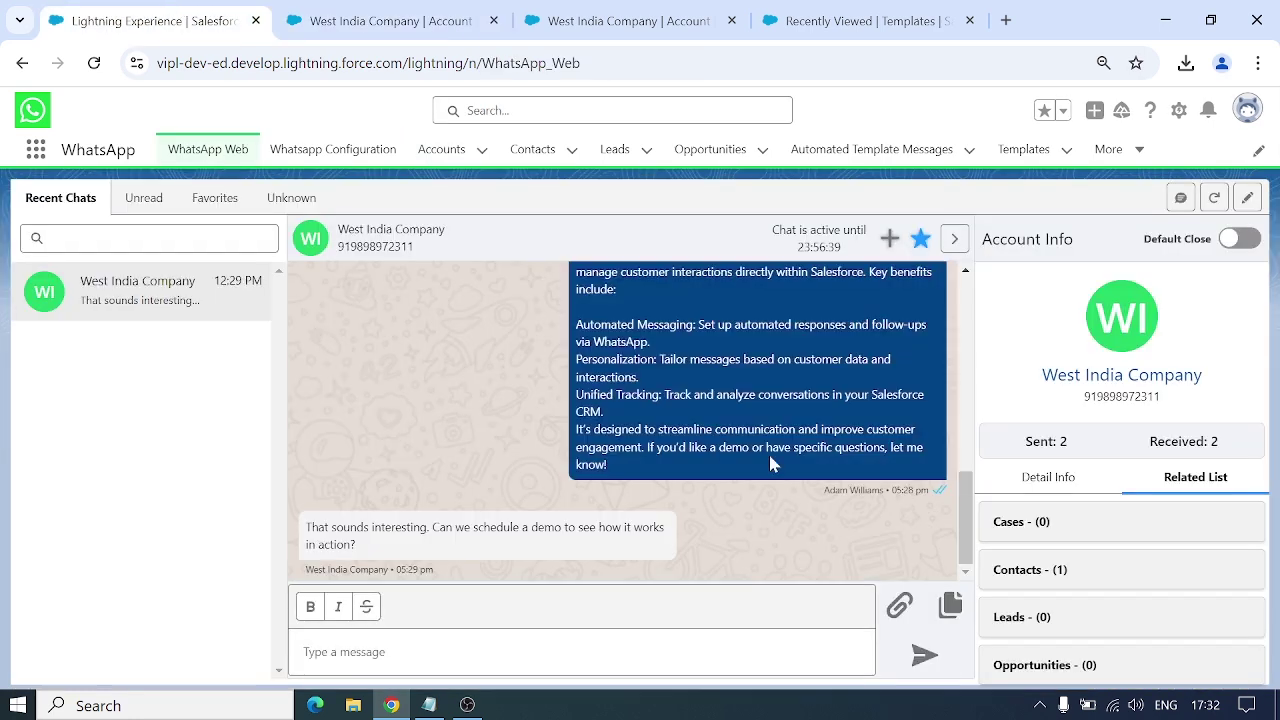
# Send file-sample_150kB.pdf from the Downloads folder as an attachment in the West India Company chat.
pyautogui.click(899, 605)
pyautogui.click(815, 564)
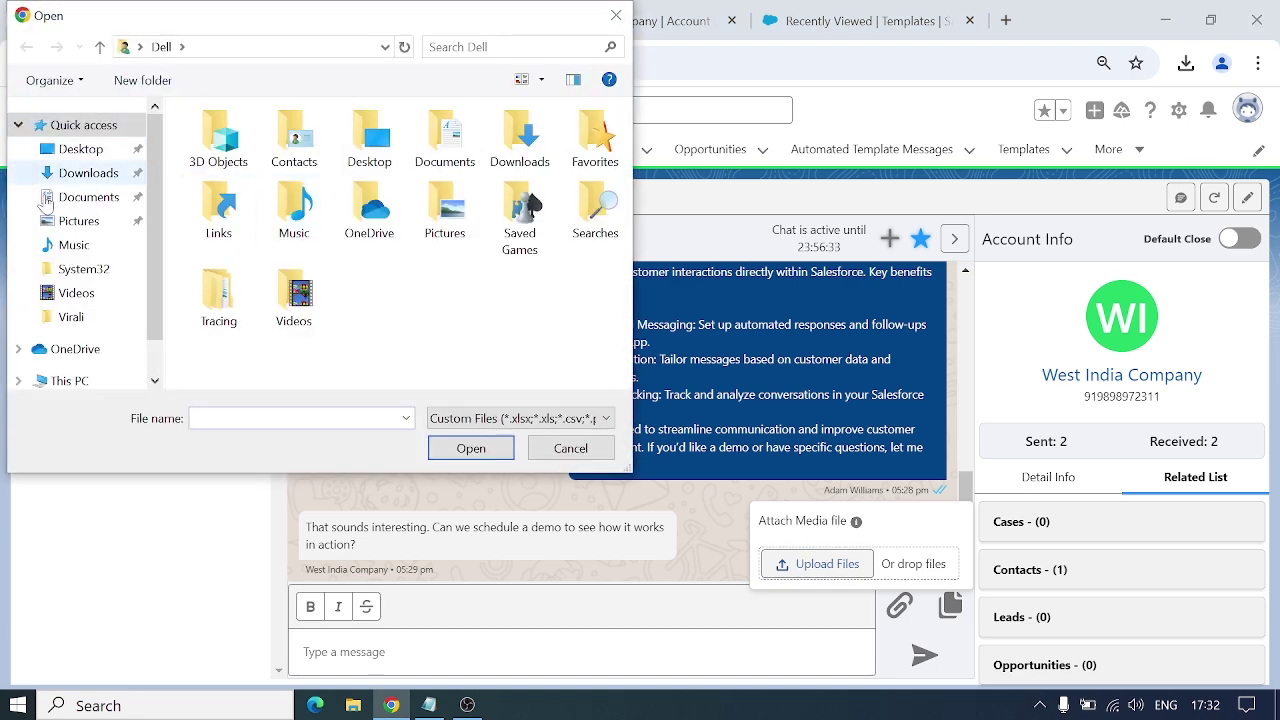
pyautogui.click(86, 174)
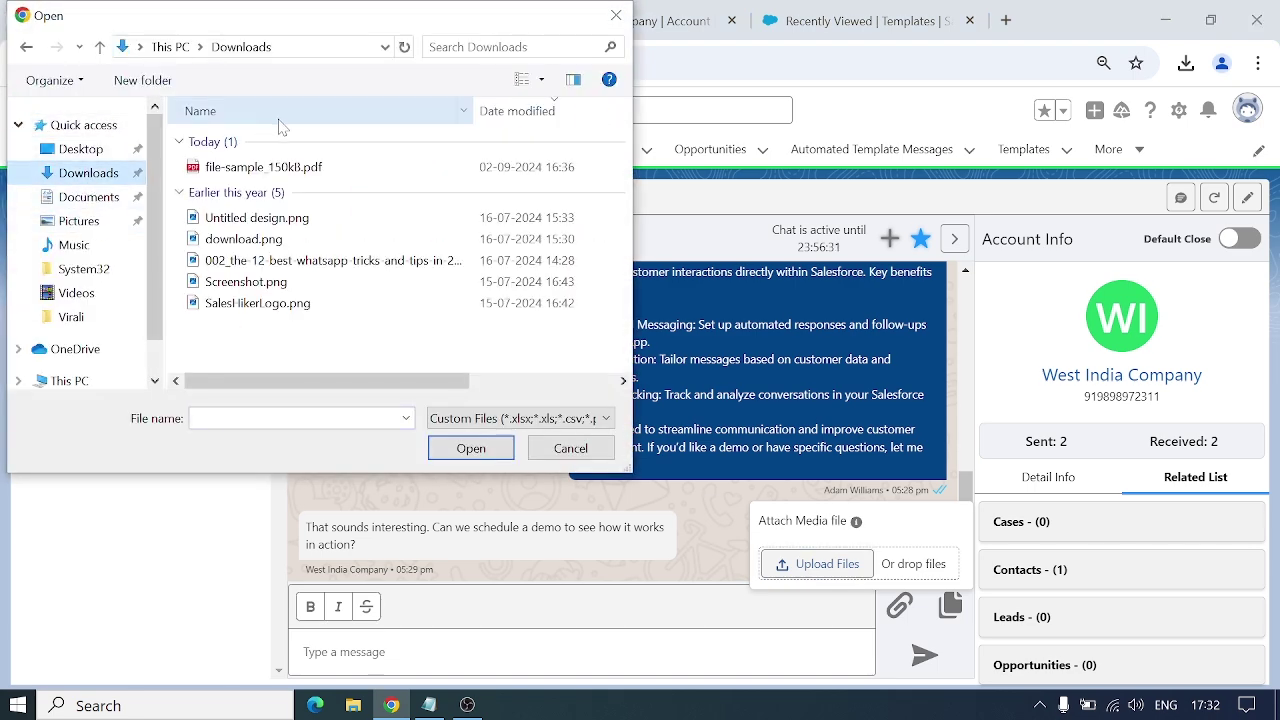
pyautogui.click(263, 170)
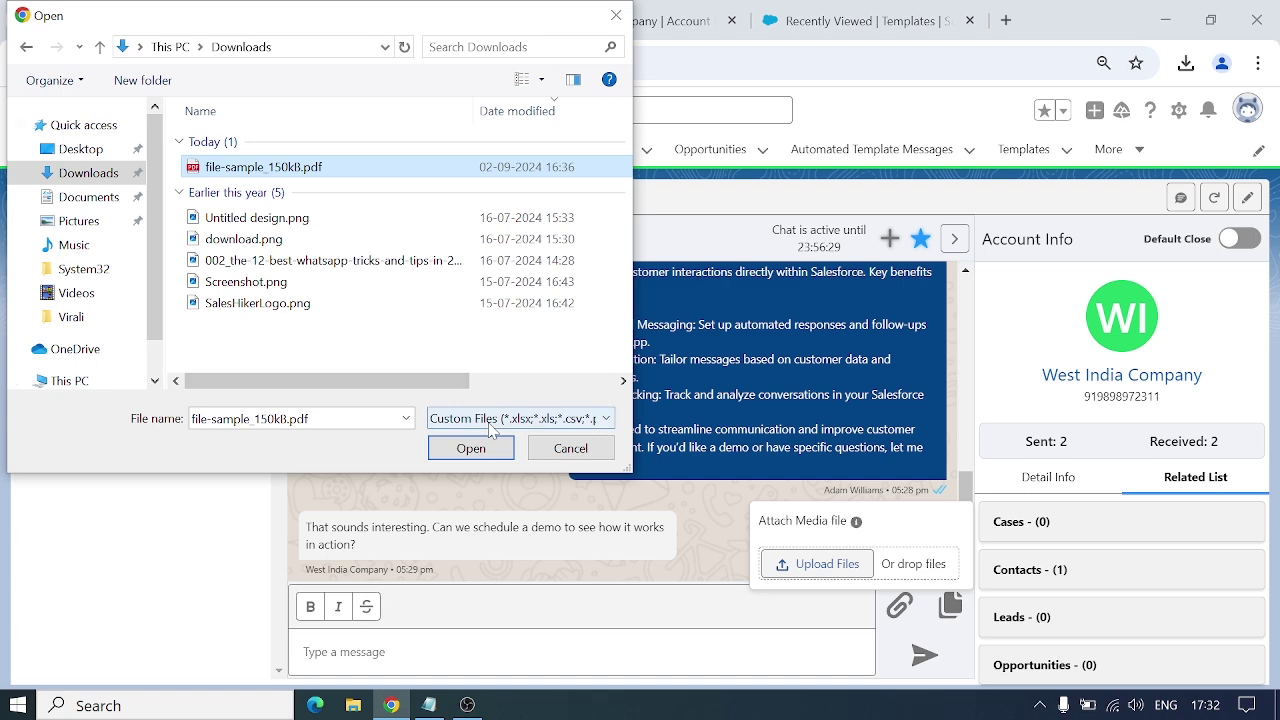
pyautogui.click(467, 449)
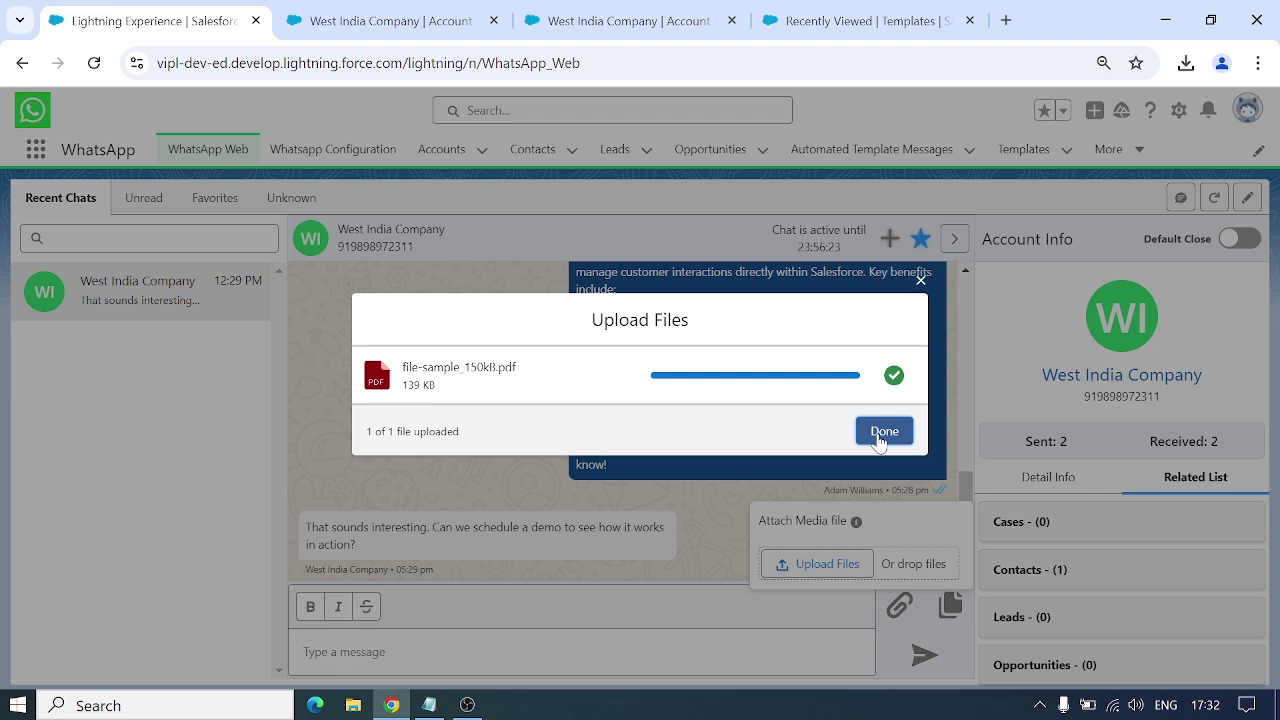
pyautogui.click(883, 433)
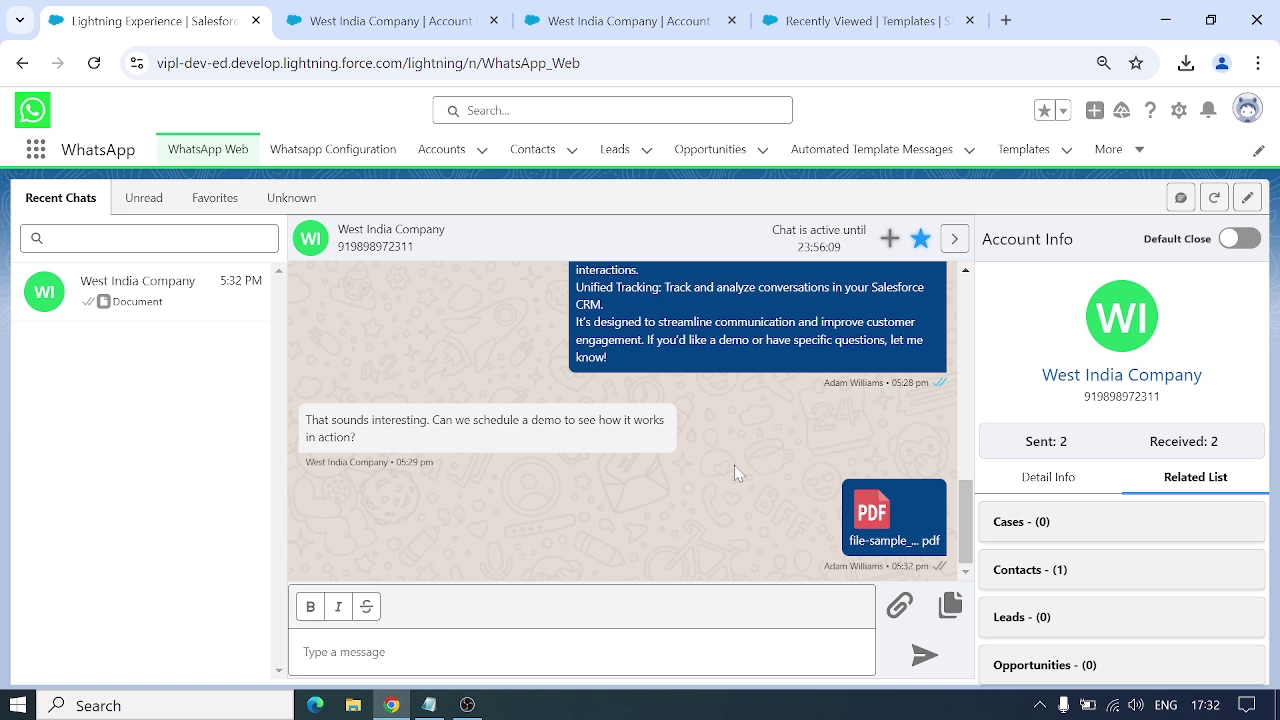
# Send the image SalesHikerLogo.png from the Downloads folder as an attachment in the West India Company chat.
pyautogui.click(900, 613)
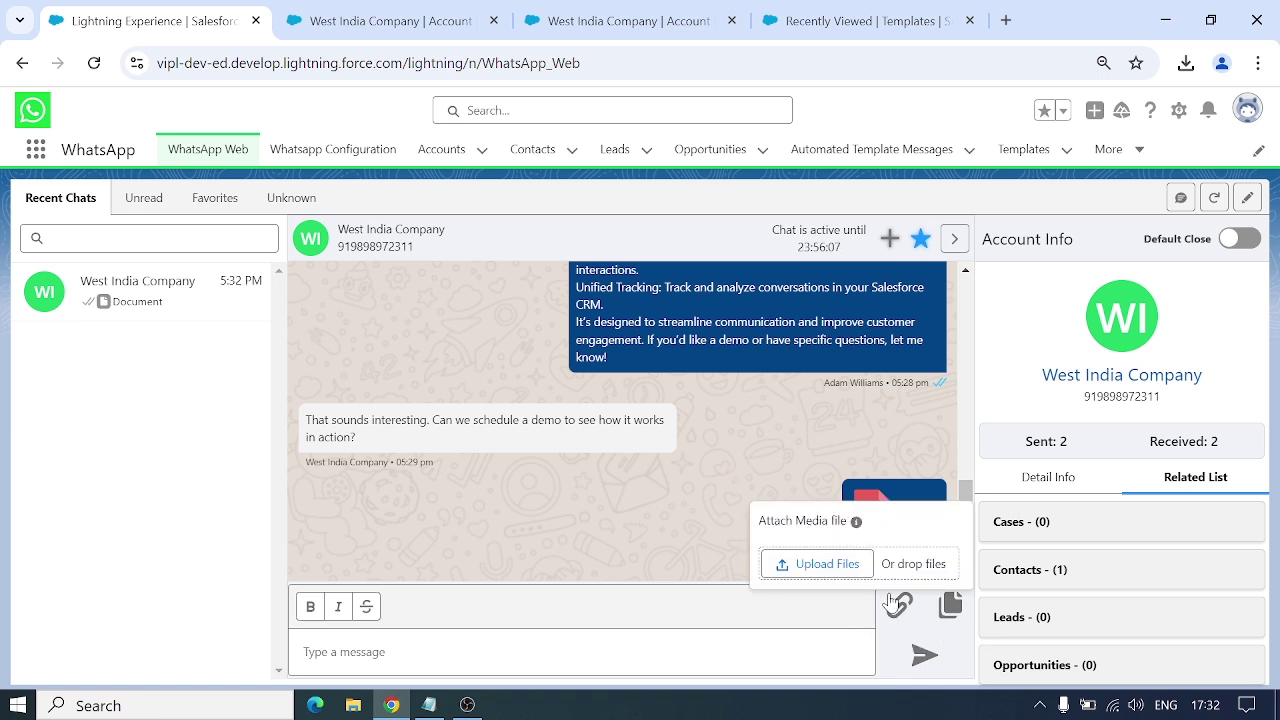
pyautogui.click(816, 566)
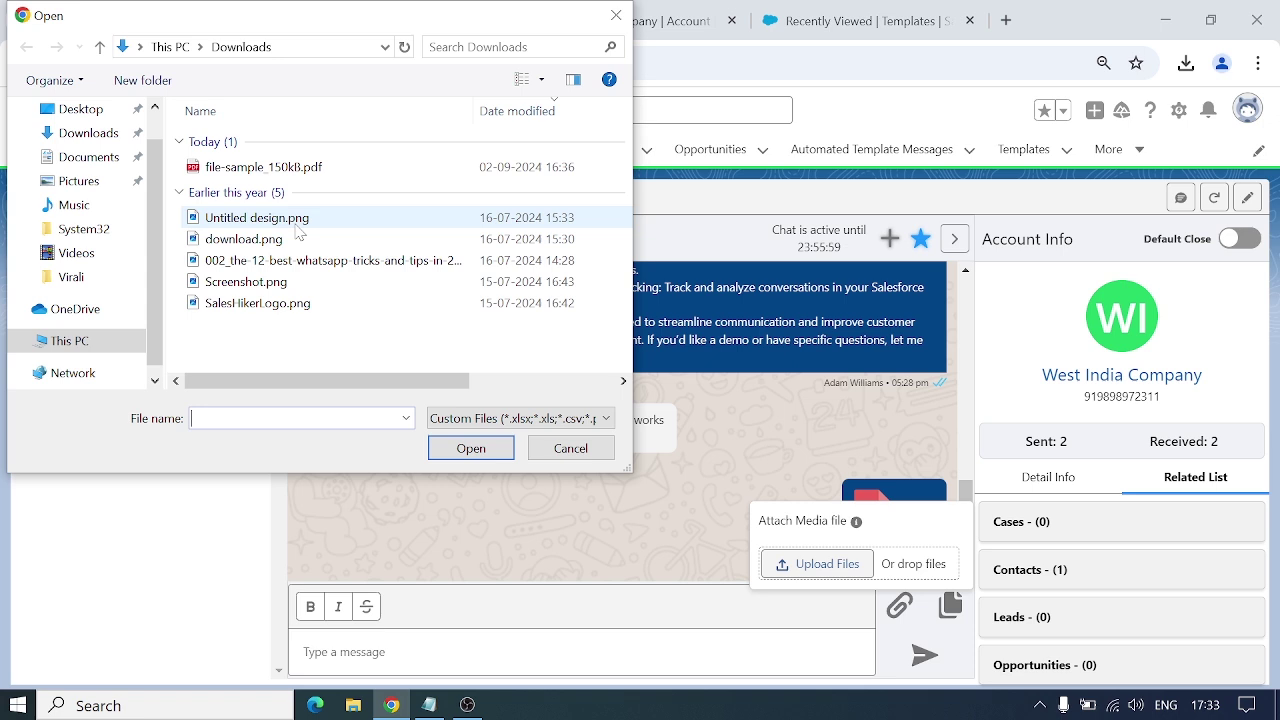
pyautogui.click(292, 310)
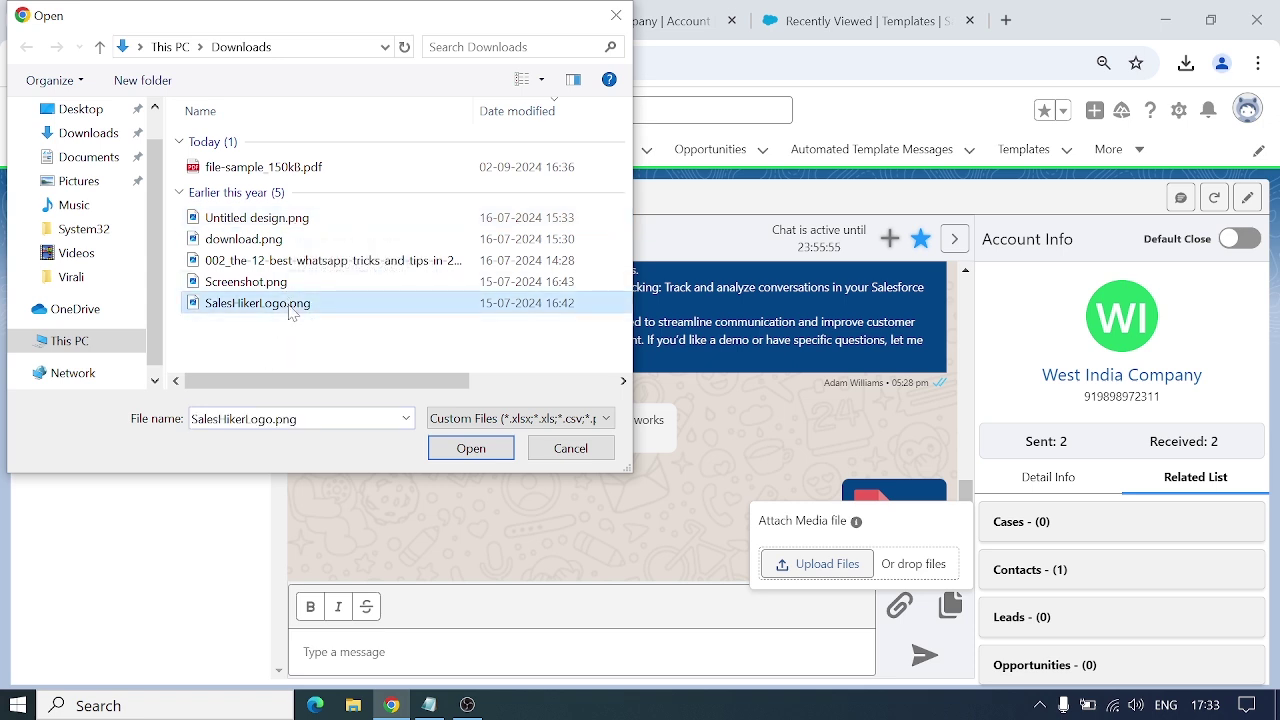
pyautogui.click(477, 458)
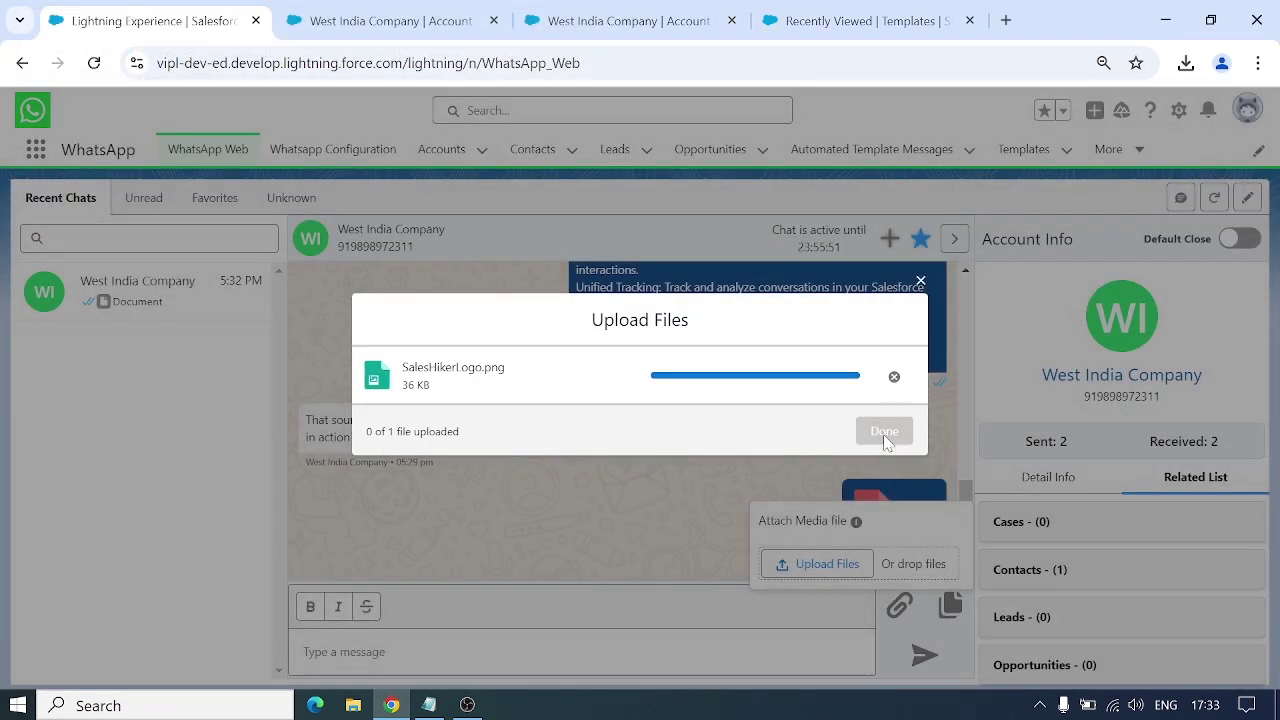
pyautogui.click(884, 433)
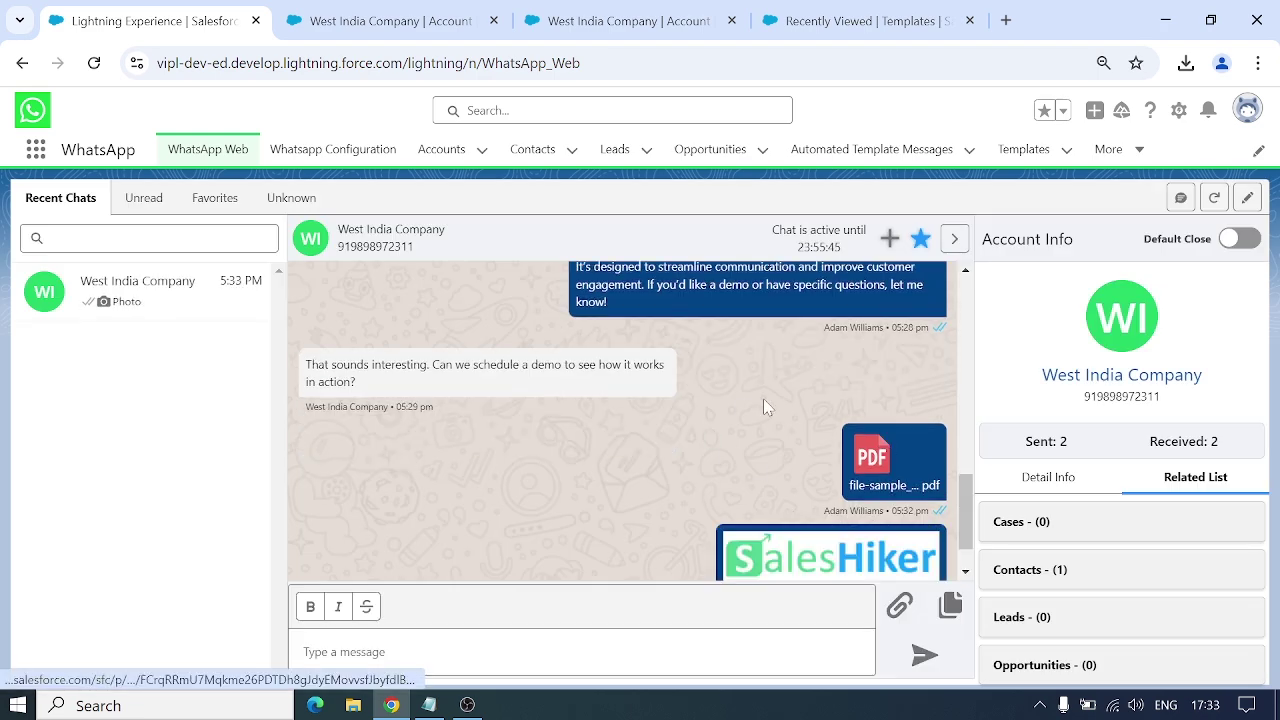
# Review the latest messages in the West India Company conversation and download the image received from the customer.
pyautogui.scroll(3, 707, 472)
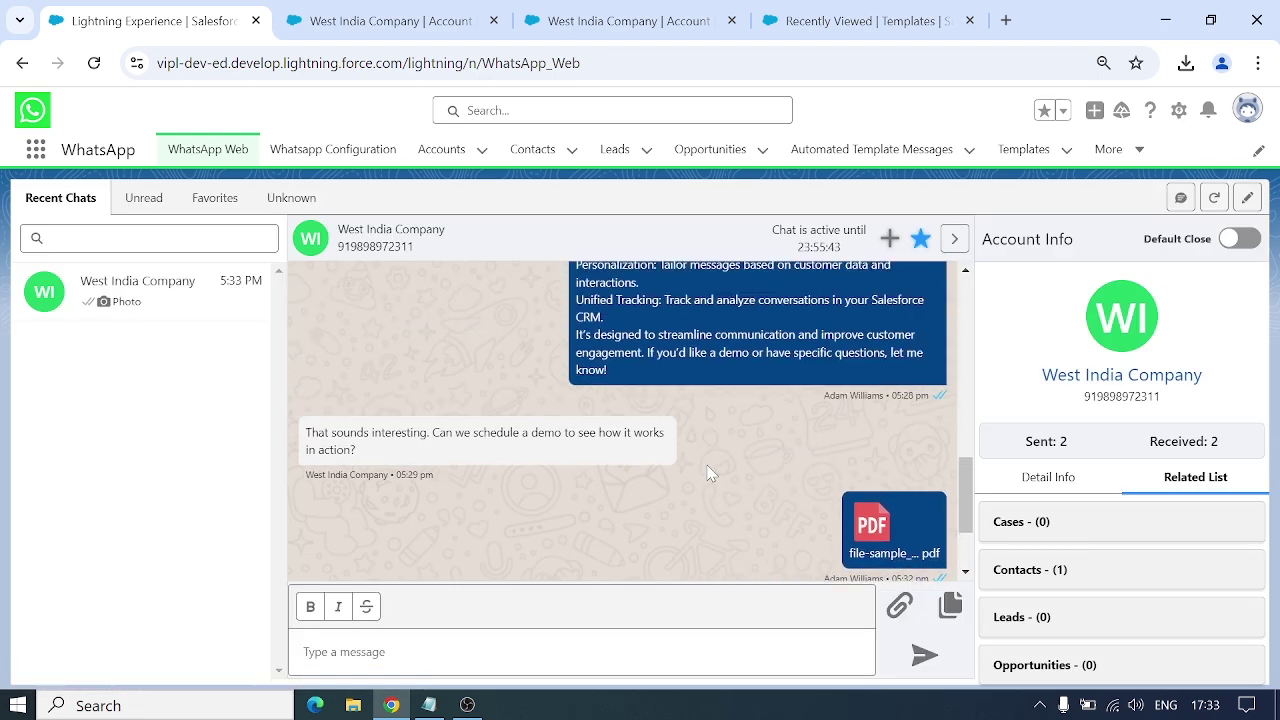
pyautogui.scroll(-3, 707, 472)
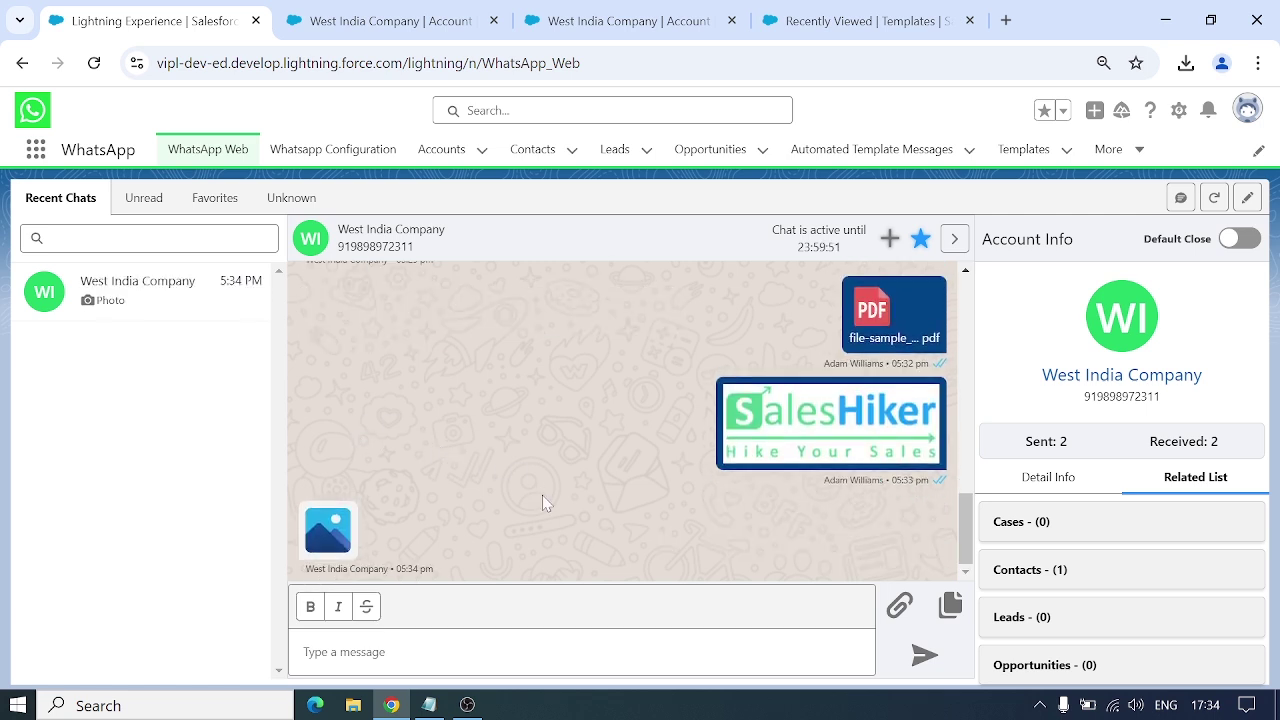
pyautogui.click(338, 537)
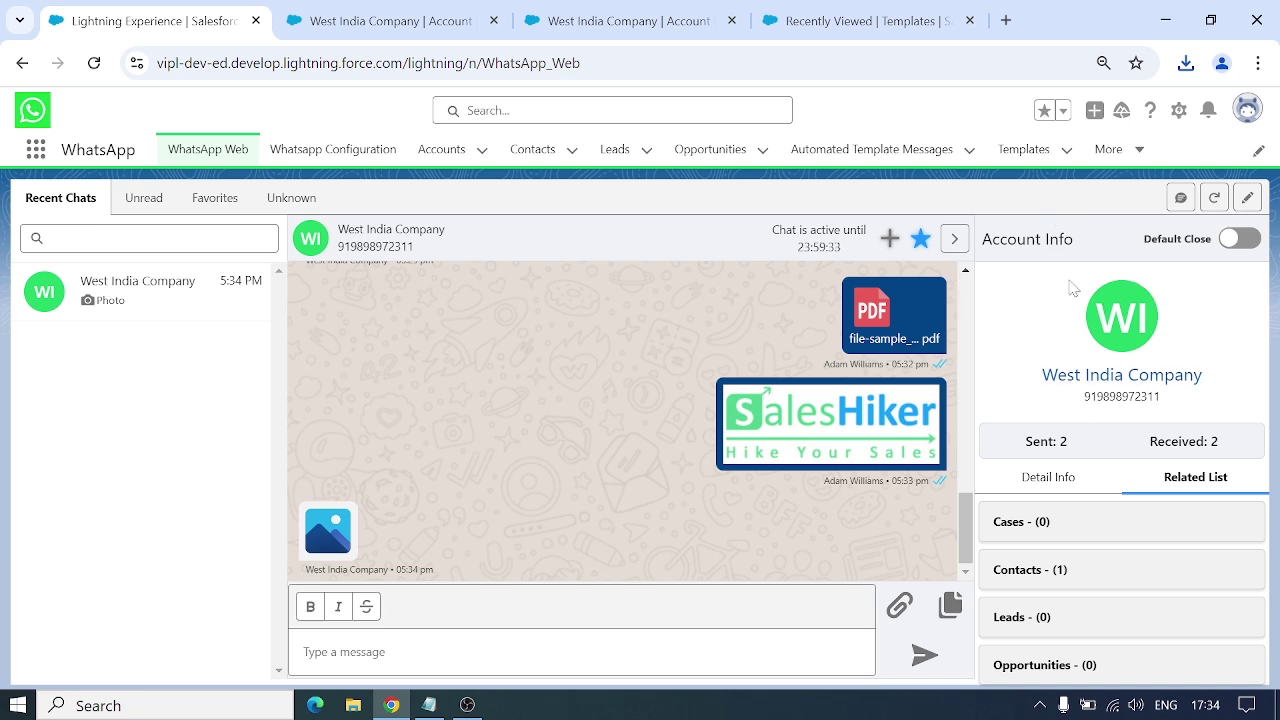
# Set the Account Info panel to open by default, then reload the page and reopen the West India Company chat to check it.
pyautogui.click(1232, 244)
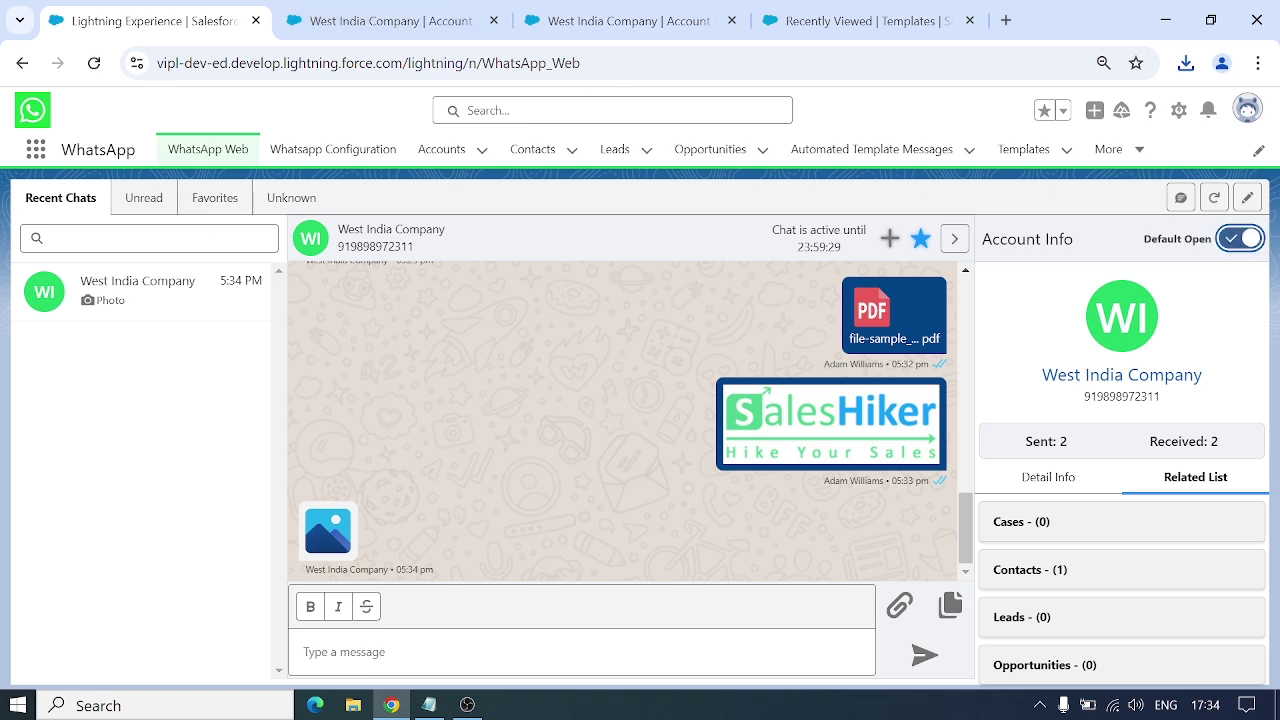
pyautogui.click(93, 63)
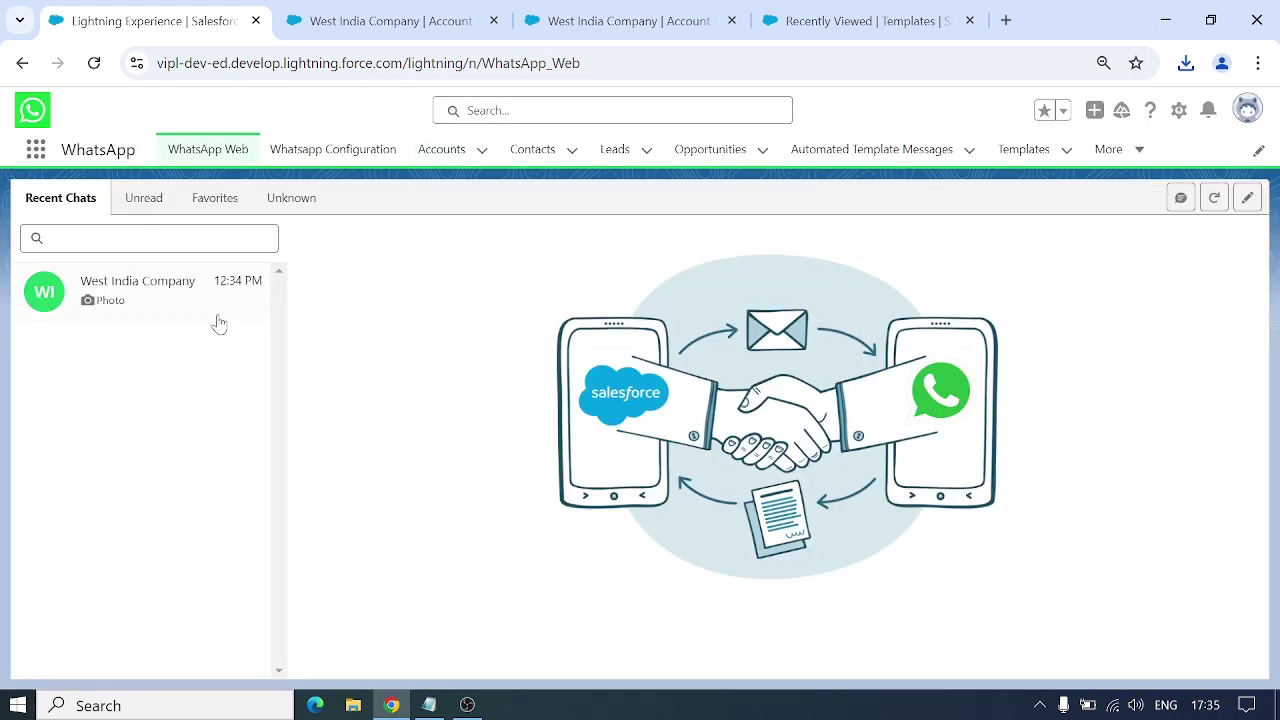
pyautogui.click(174, 290)
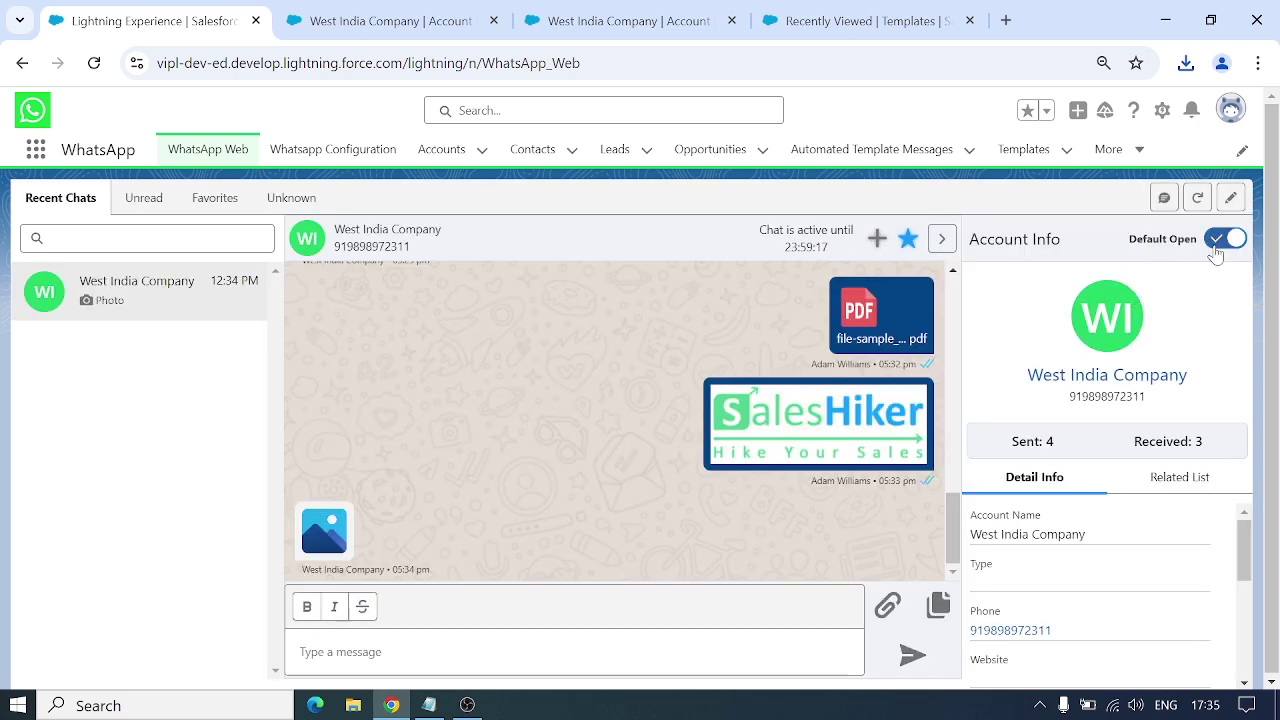
# Set the Account Info panel to stay closed by default and collapse it in the West India Company chat.
pyautogui.click(1214, 249)
pyautogui.click(941, 238)
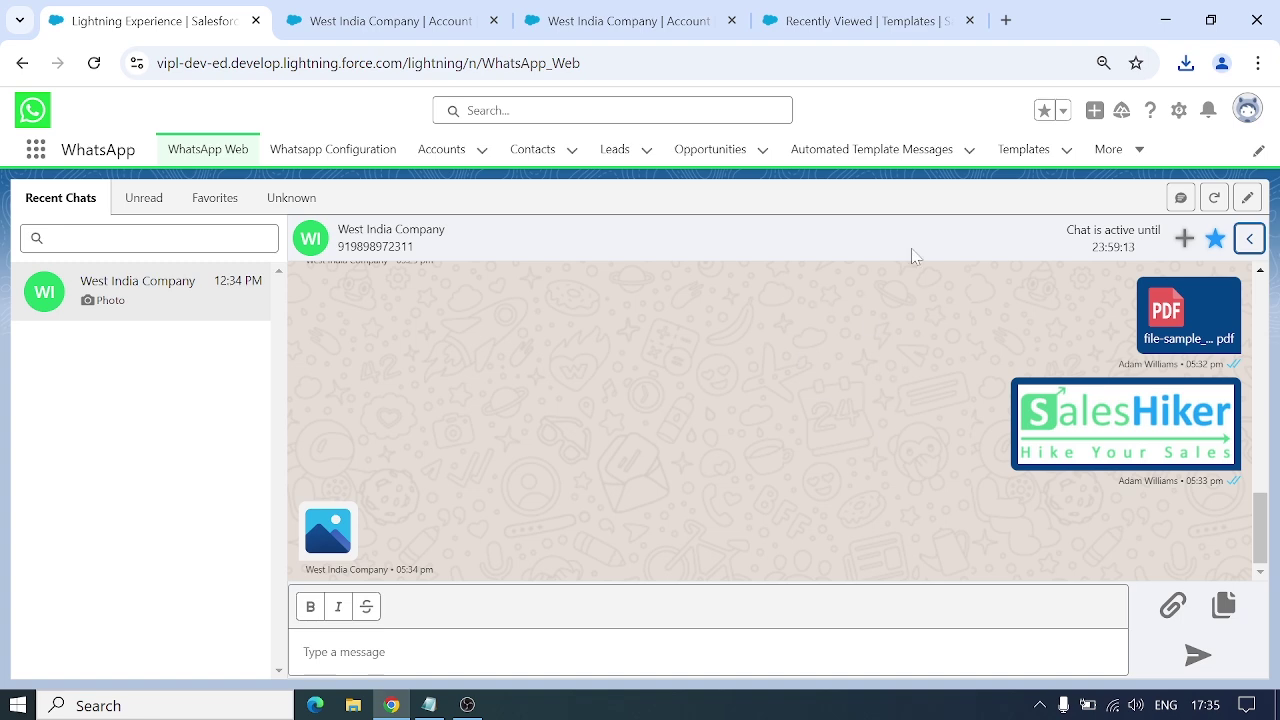
# Start a New Task as a related record for West India Company from the chat.
pyautogui.click(1184, 238)
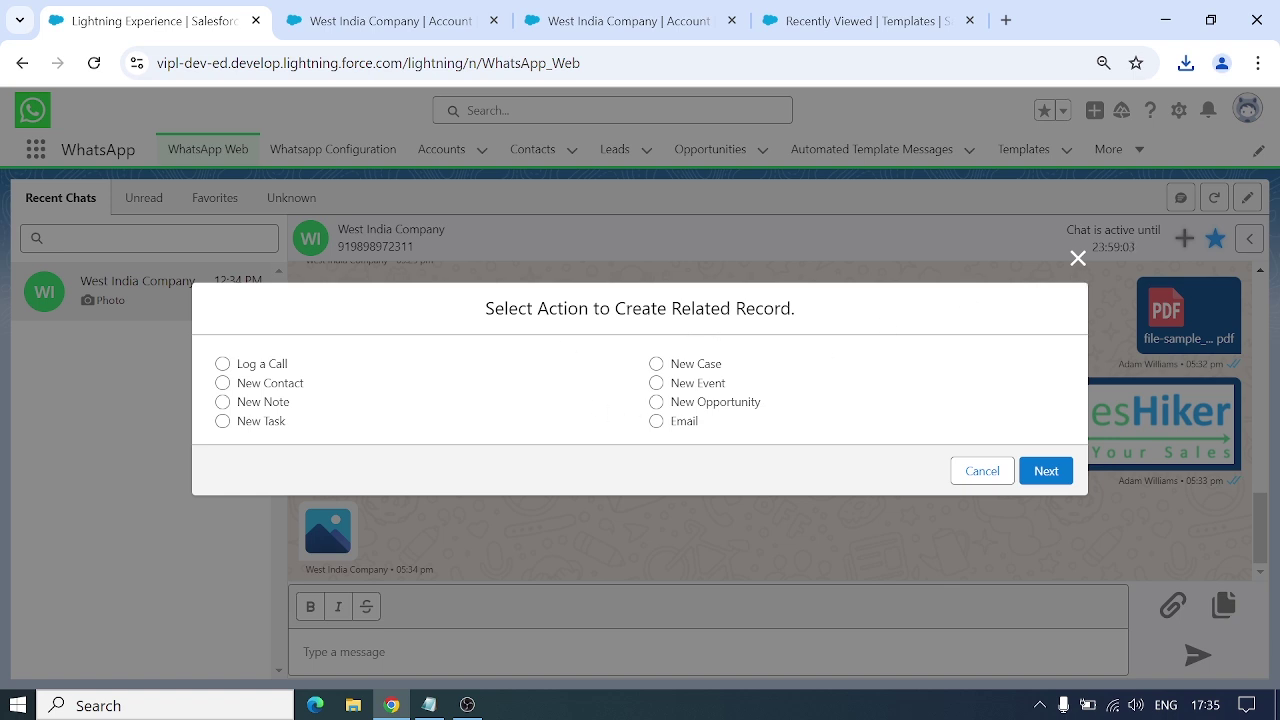
pyautogui.click(271, 403)
pyautogui.click(253, 425)
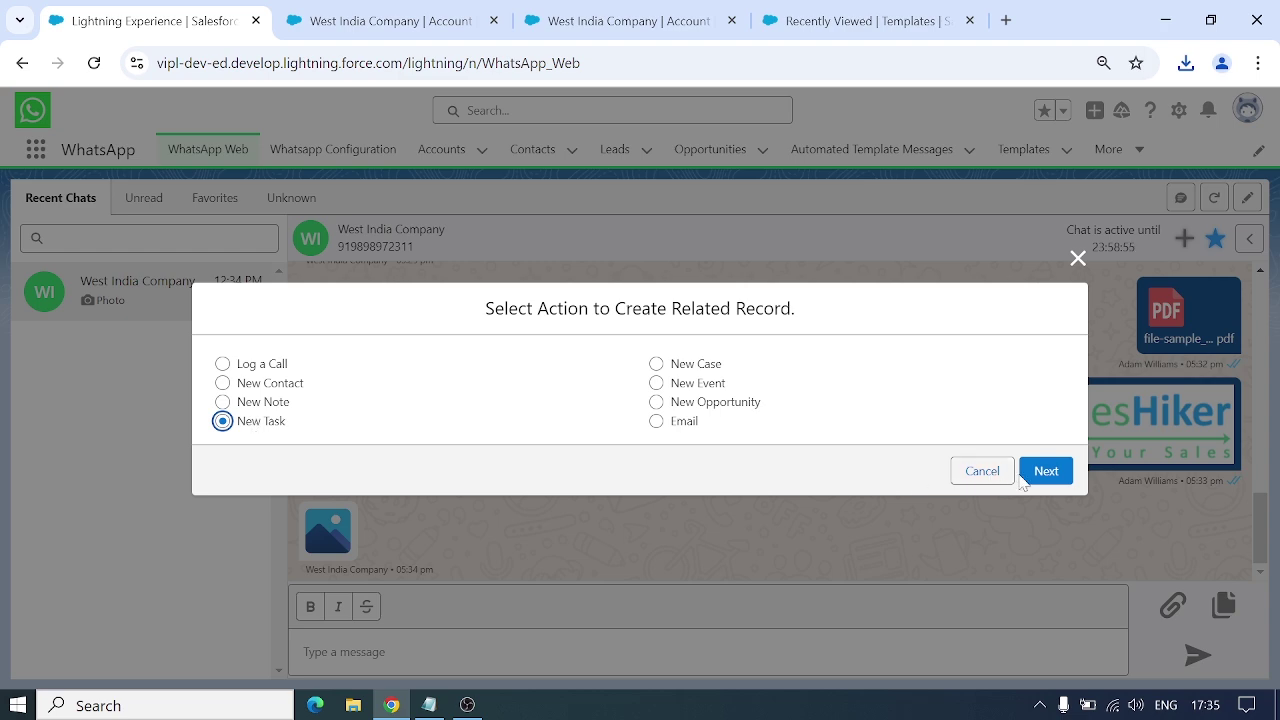
pyautogui.click(1055, 476)
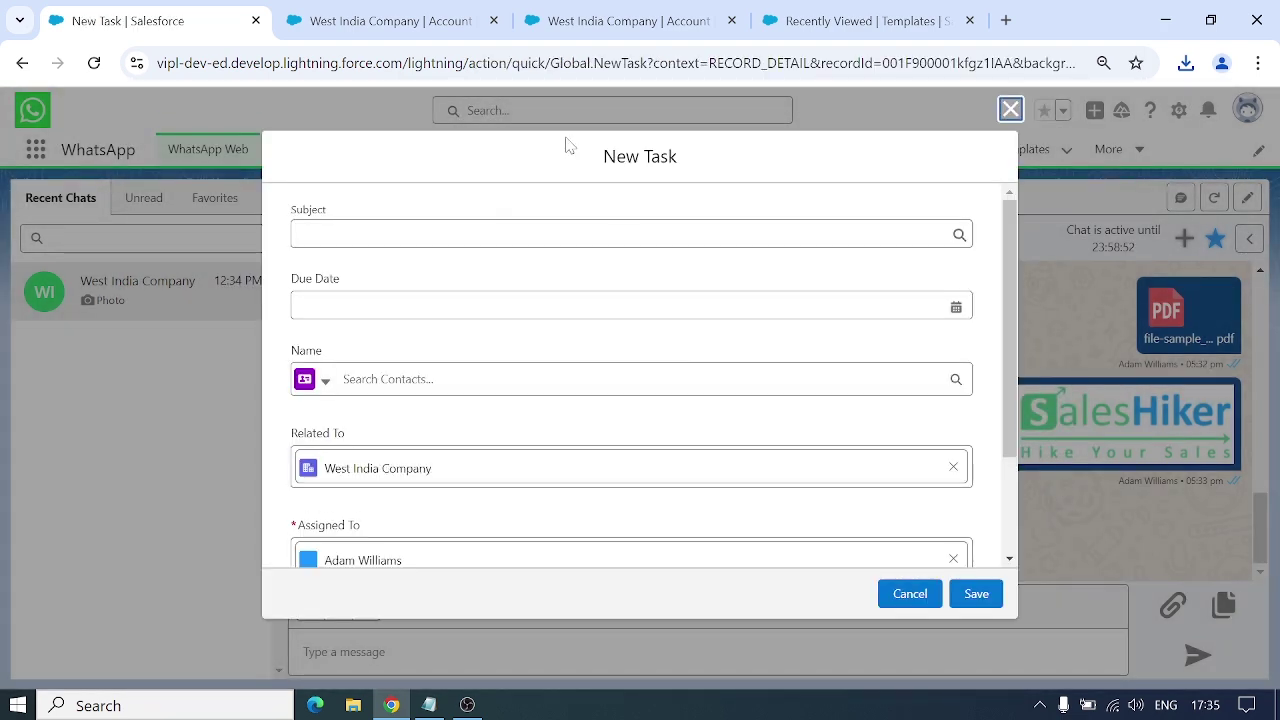
# Enter "Send Mail to this company" as the task's subject and set its due date to 06/09/2024.
pyautogui.click(600, 233)
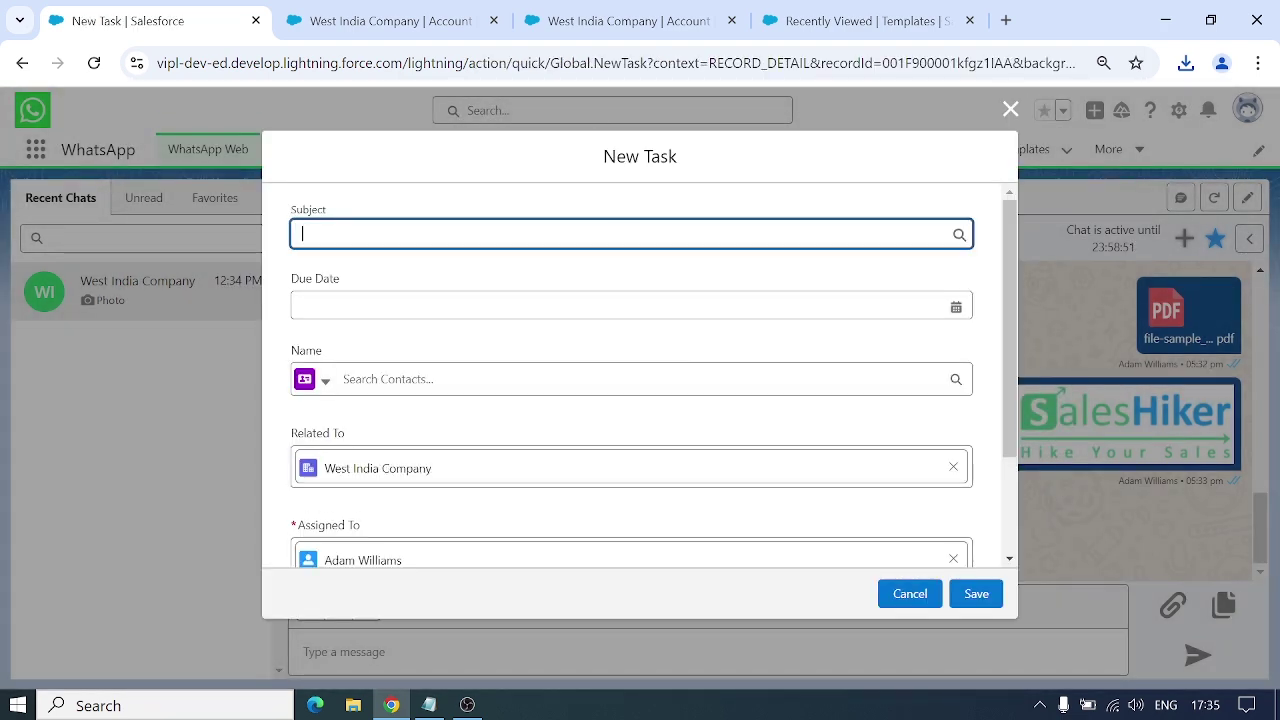
pyautogui.write('Send ')
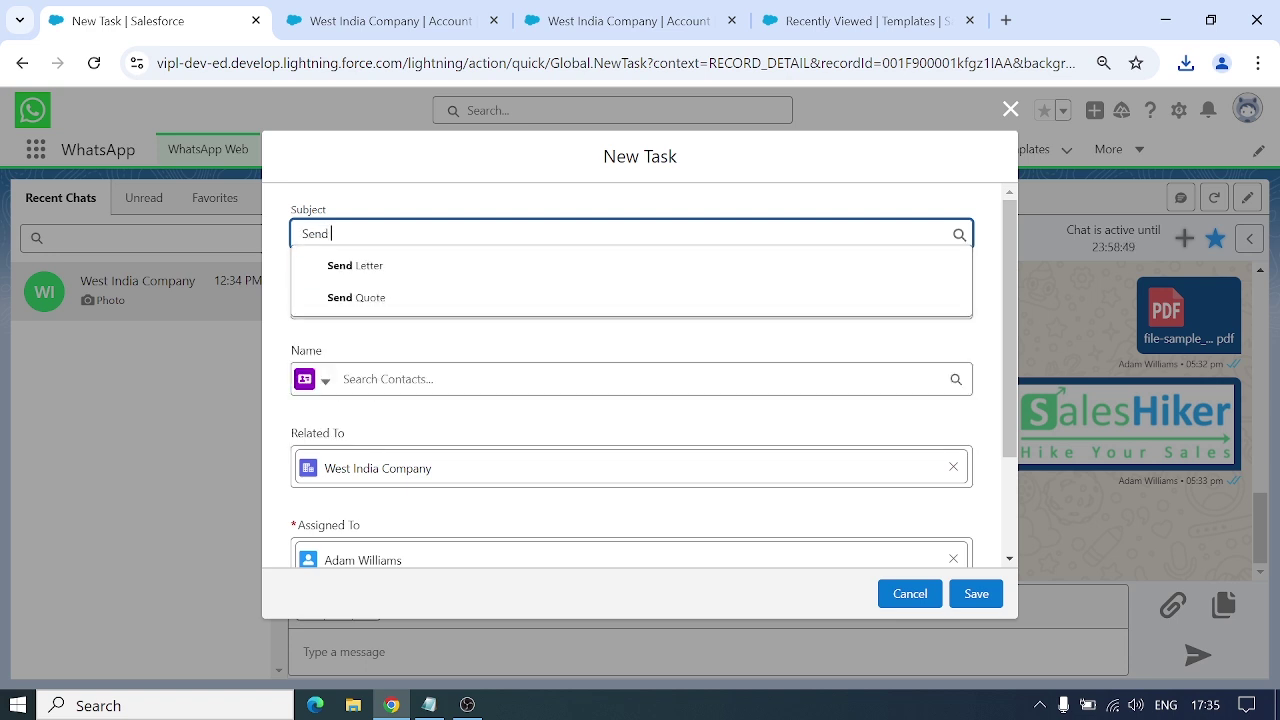
pyautogui.write('Mail to t')
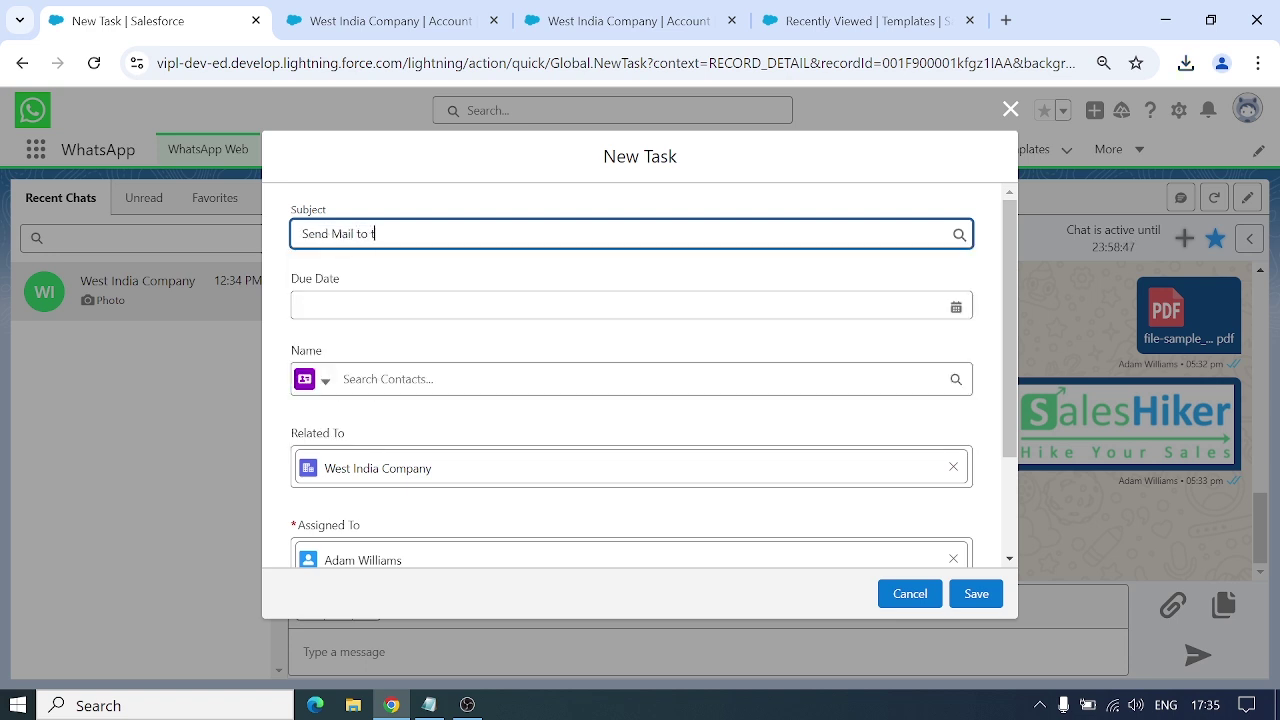
pyautogui.write('his company')
pyautogui.click(583, 300)
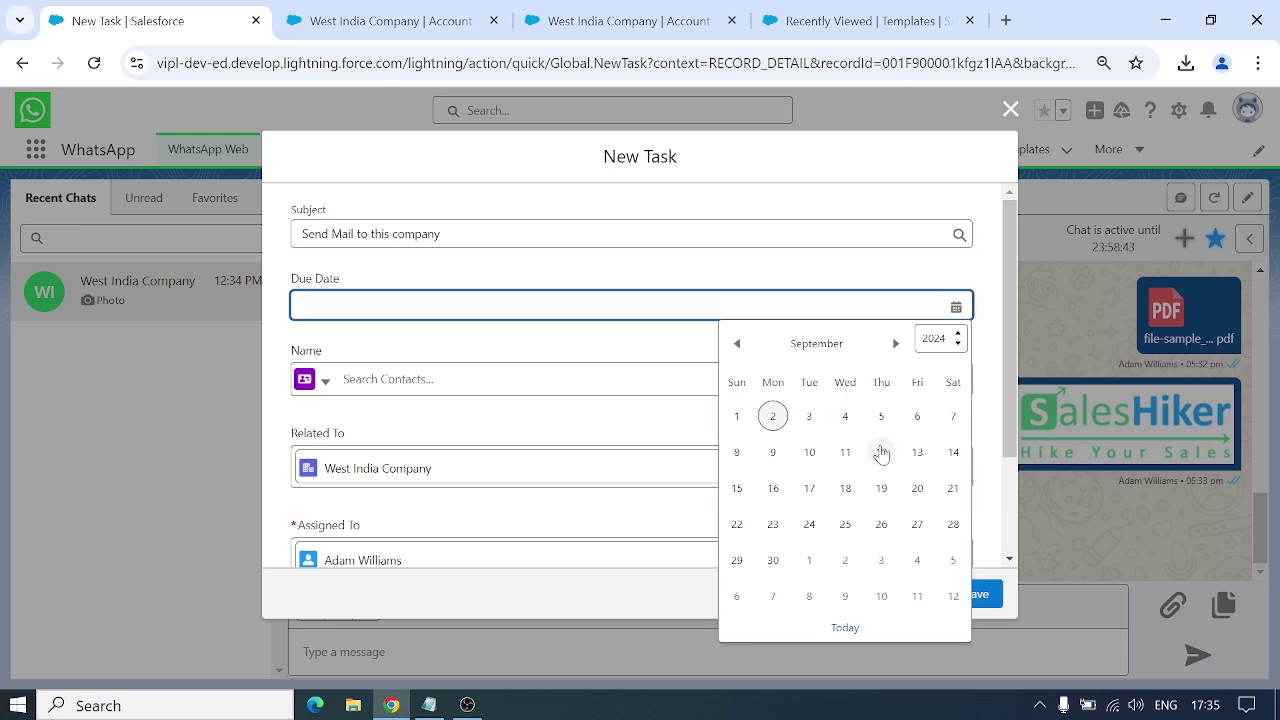
pyautogui.click(915, 418)
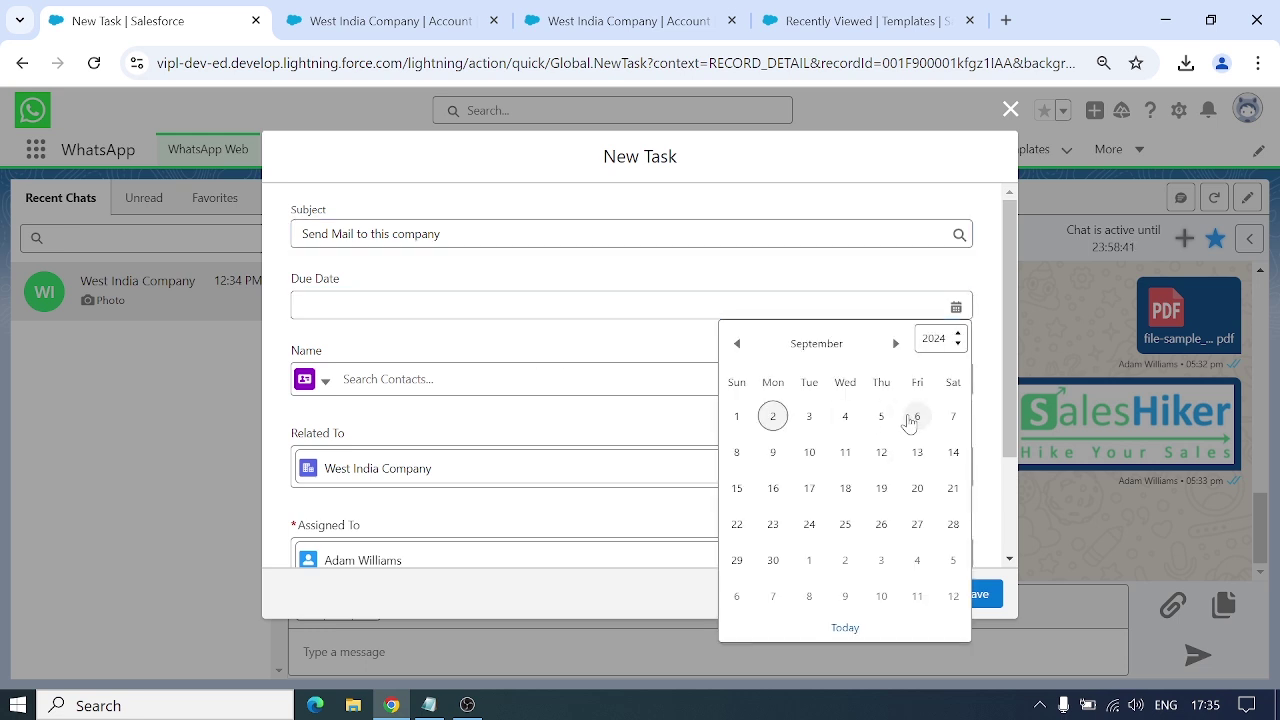
# Choose the West India Company contact as the task's name and save the task.
pyautogui.click(823, 368)
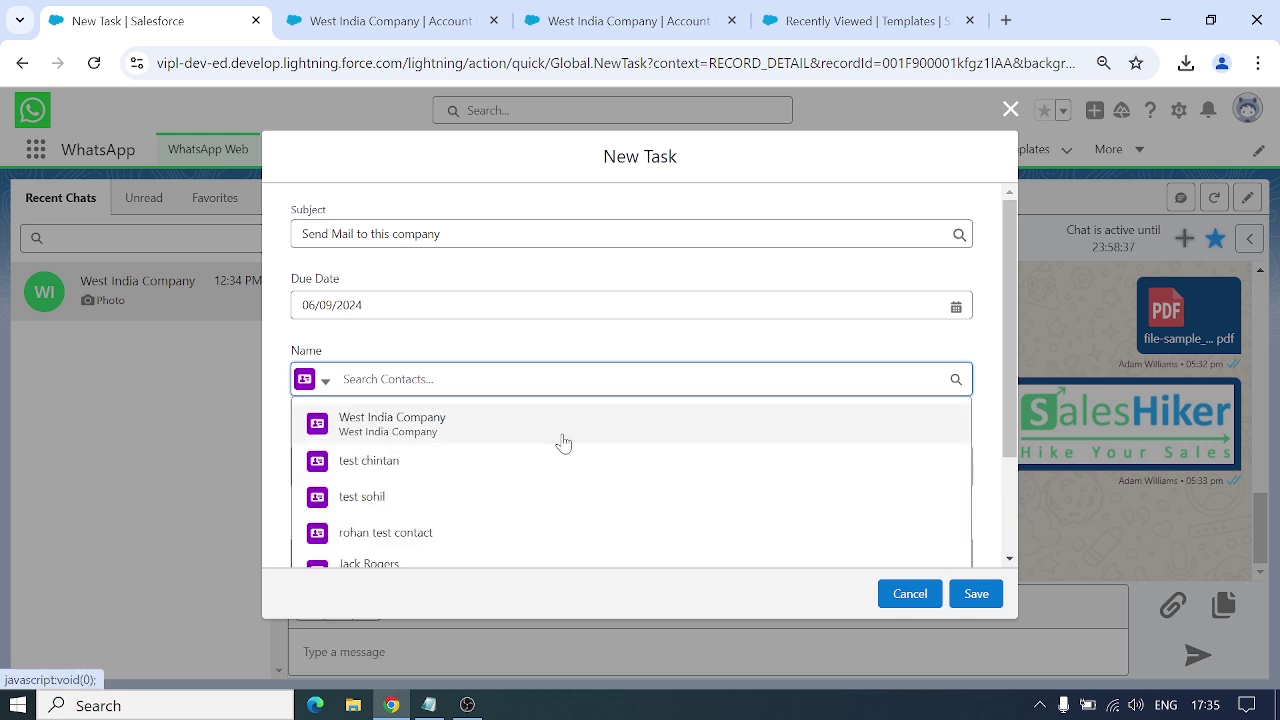
pyautogui.click(563, 440)
pyautogui.scroll(-3, 630, 424)
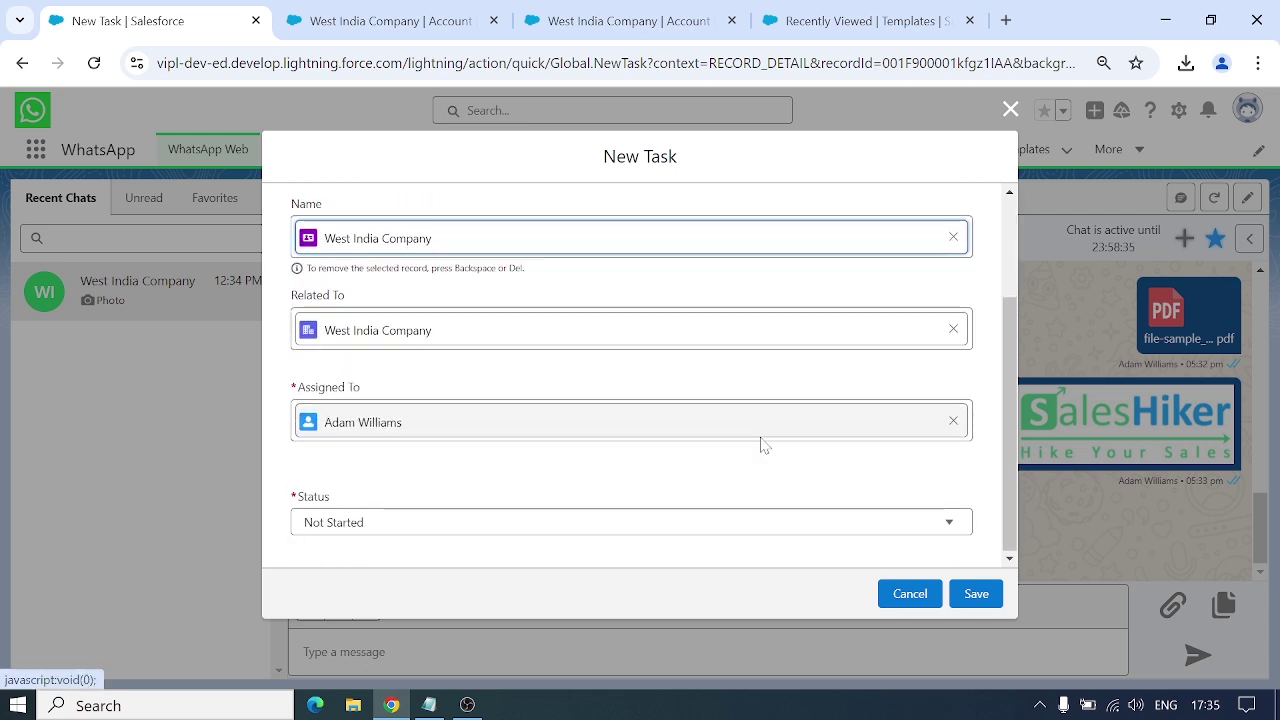
pyautogui.click(976, 594)
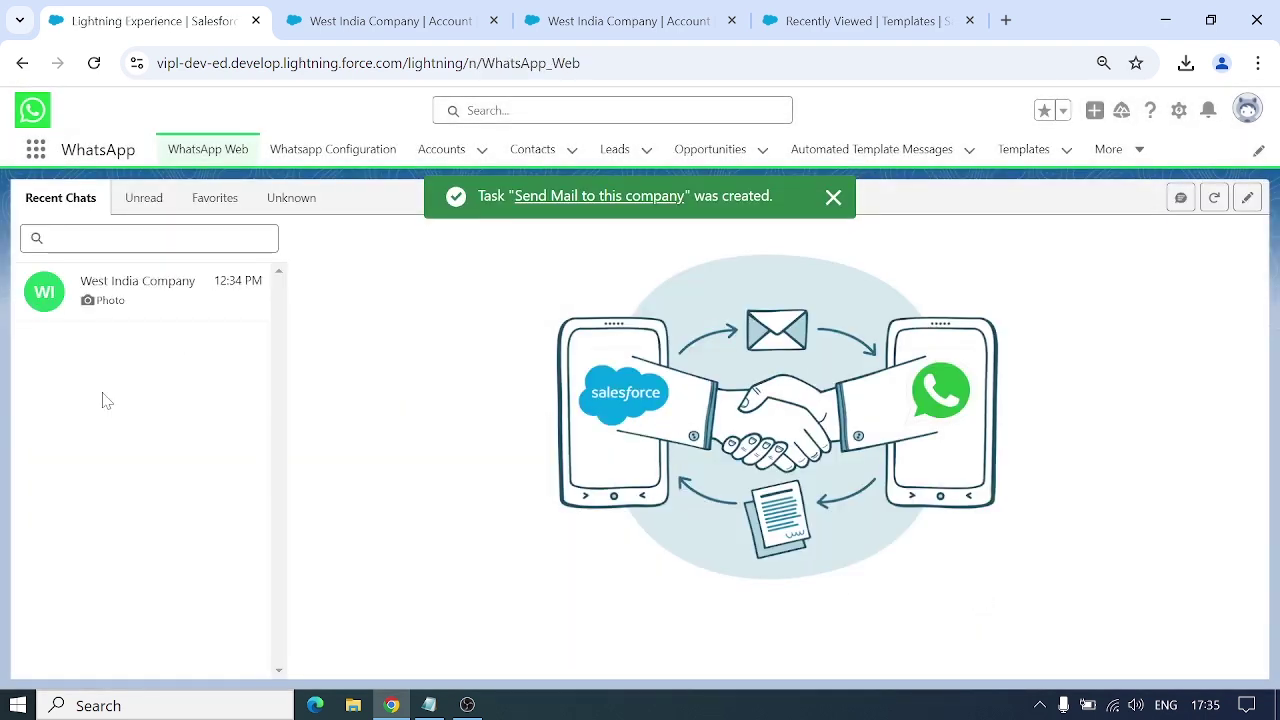
# Reopen the West India Company chat and dismiss the task notification.
pyautogui.click(162, 299)
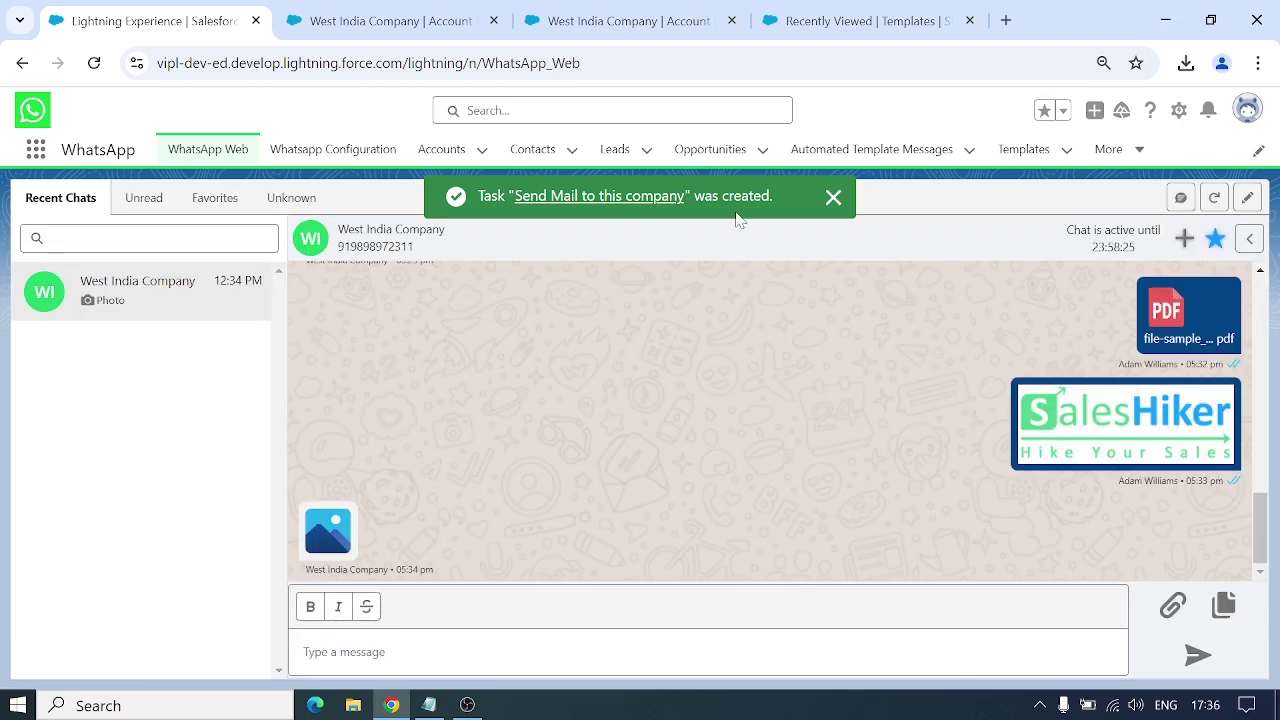
pyautogui.click(835, 196)
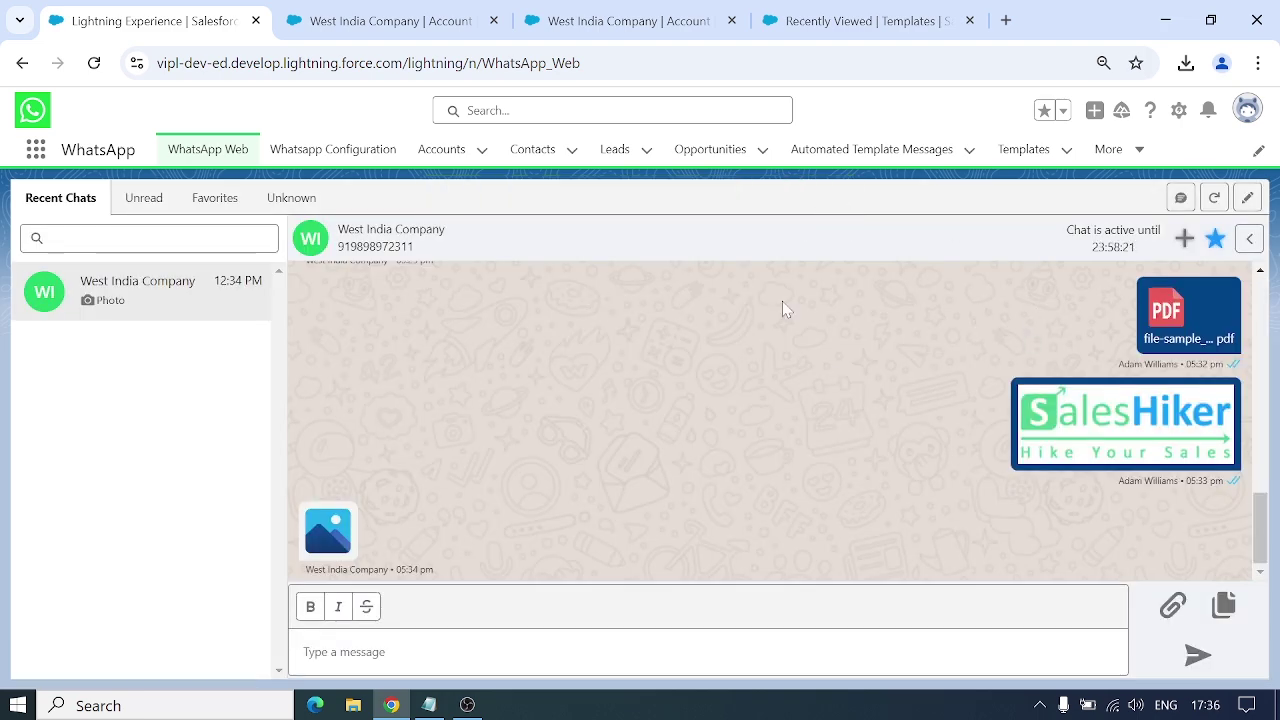
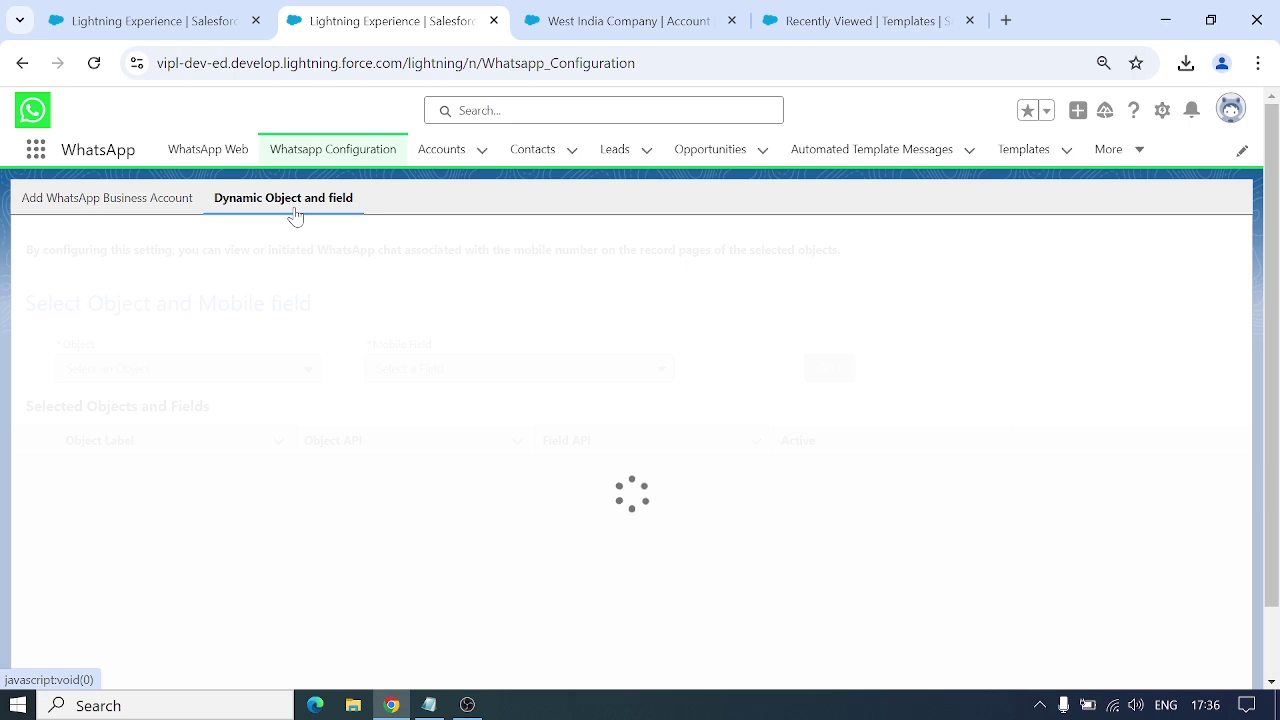
# Return to the WhatsApp Web page and add Account to the objects displayed in the chat list, saving the selection.
pyautogui.click(174, 12)
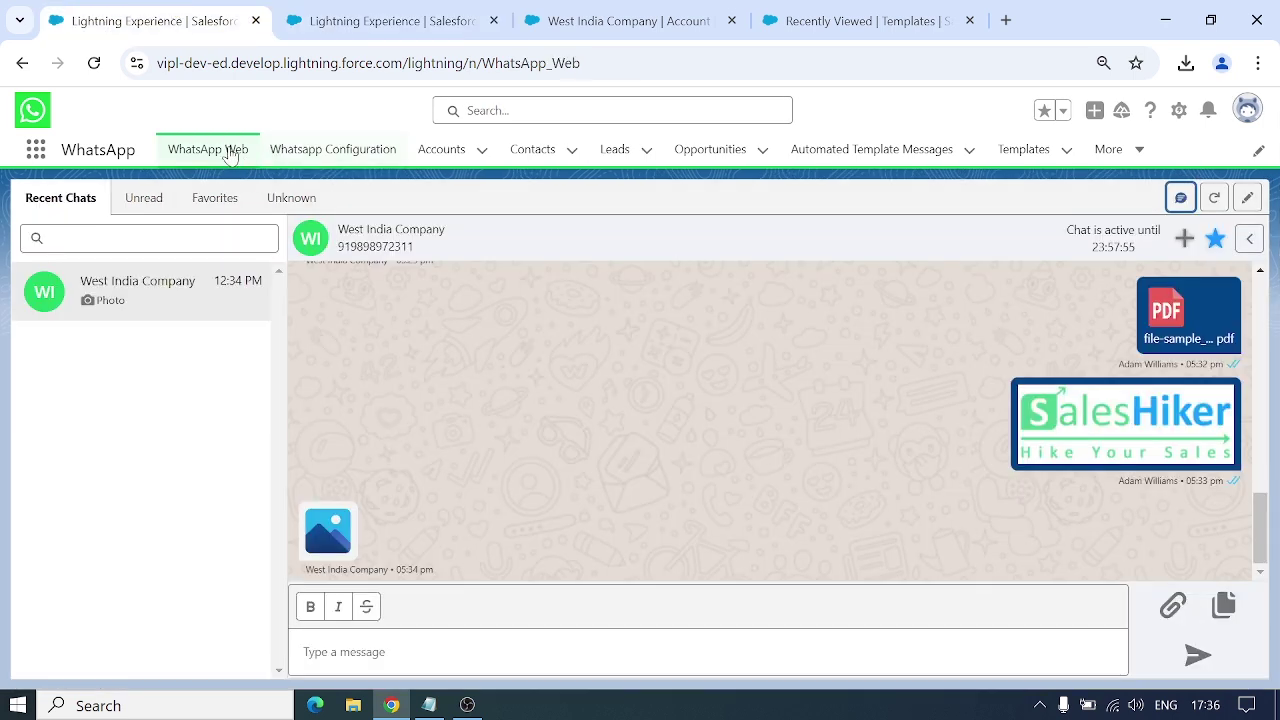
pyautogui.click(1248, 200)
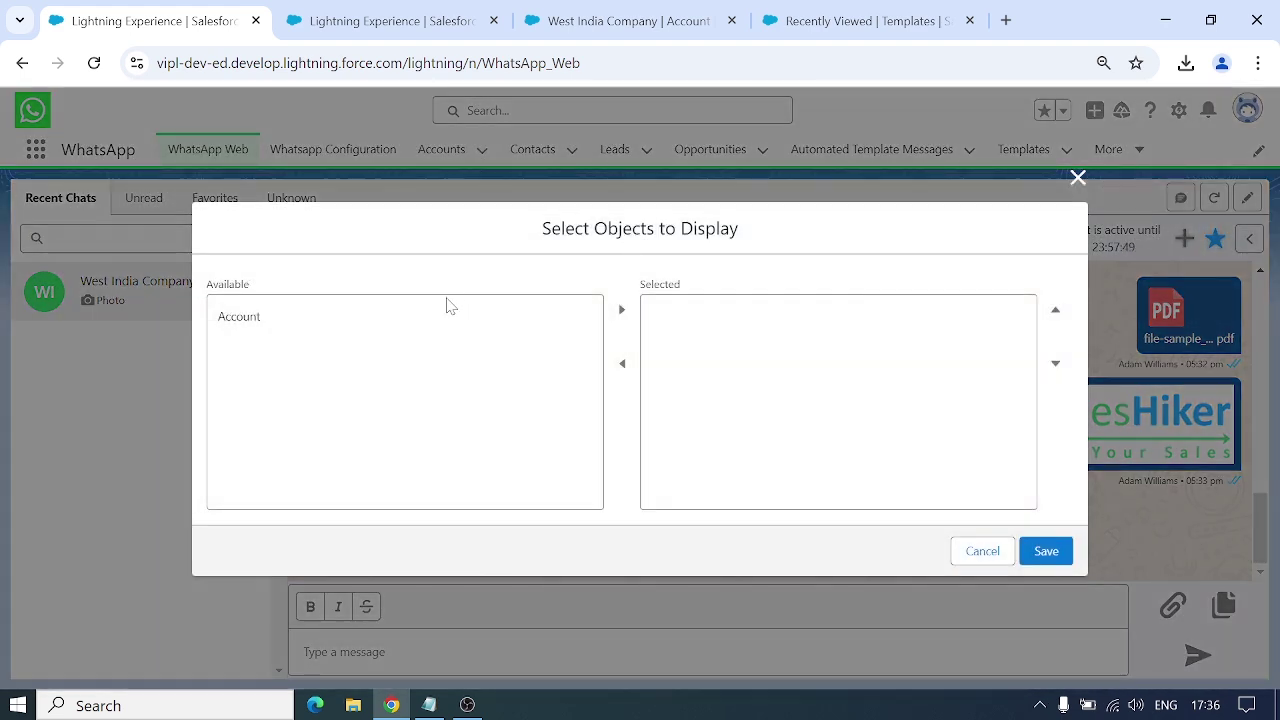
pyautogui.click(431, 332)
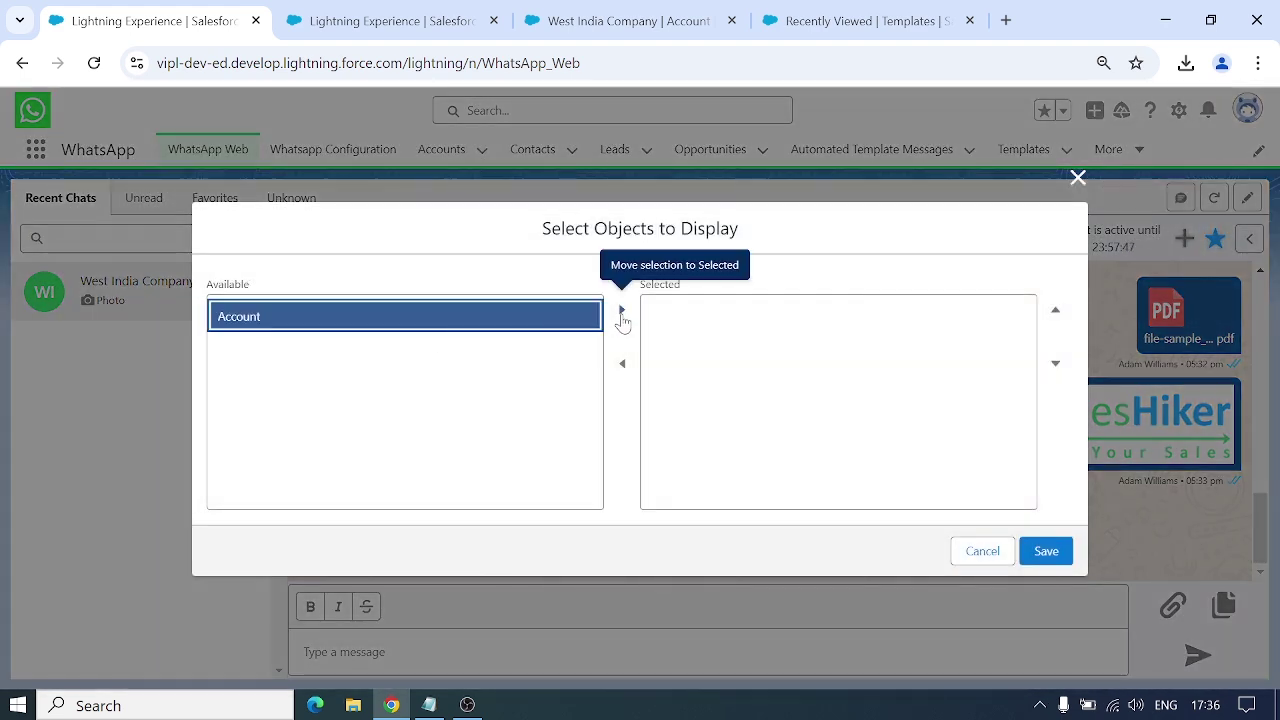
pyautogui.click(621, 311)
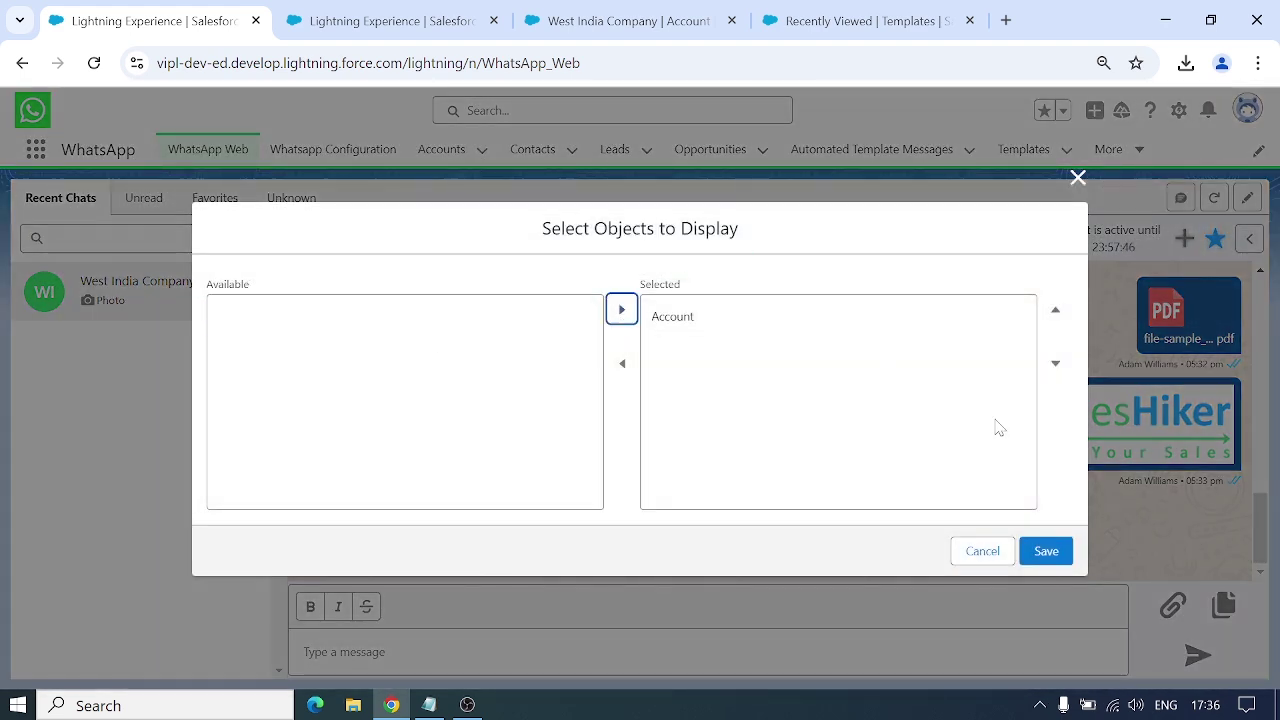
pyautogui.click(1043, 553)
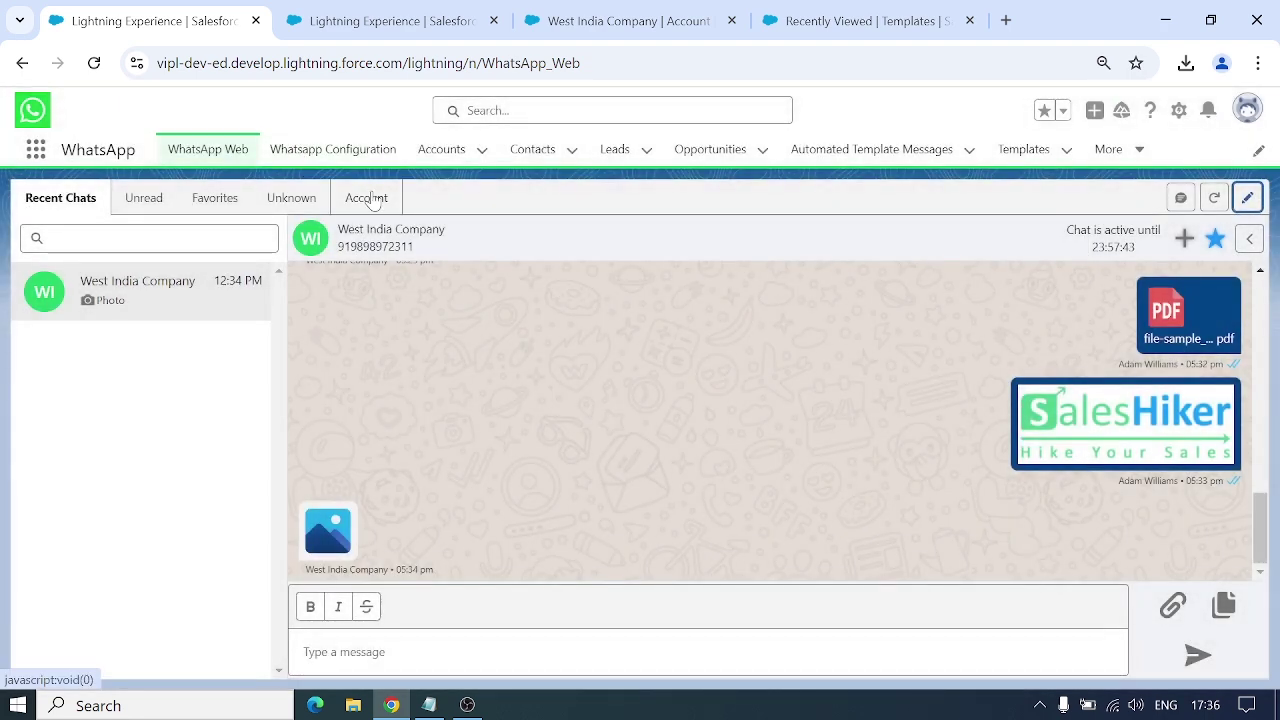
# Browse the list of account records available for chatting under the Account object.
pyautogui.click(371, 198)
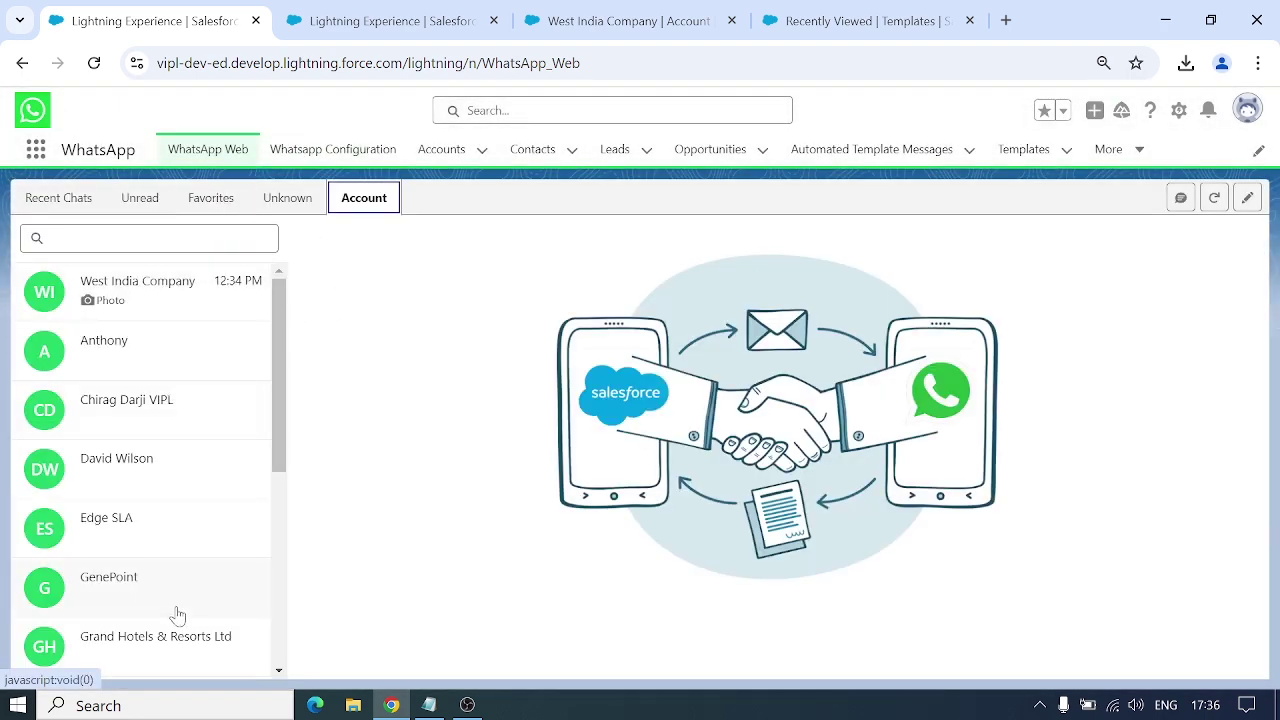
pyautogui.scroll(-2, 177, 611)
pyautogui.scroll(-2, 177, 614)
pyautogui.scroll(4, 177, 614)
pyautogui.scroll(-4, 177, 614)
pyautogui.scroll(4, 174, 614)
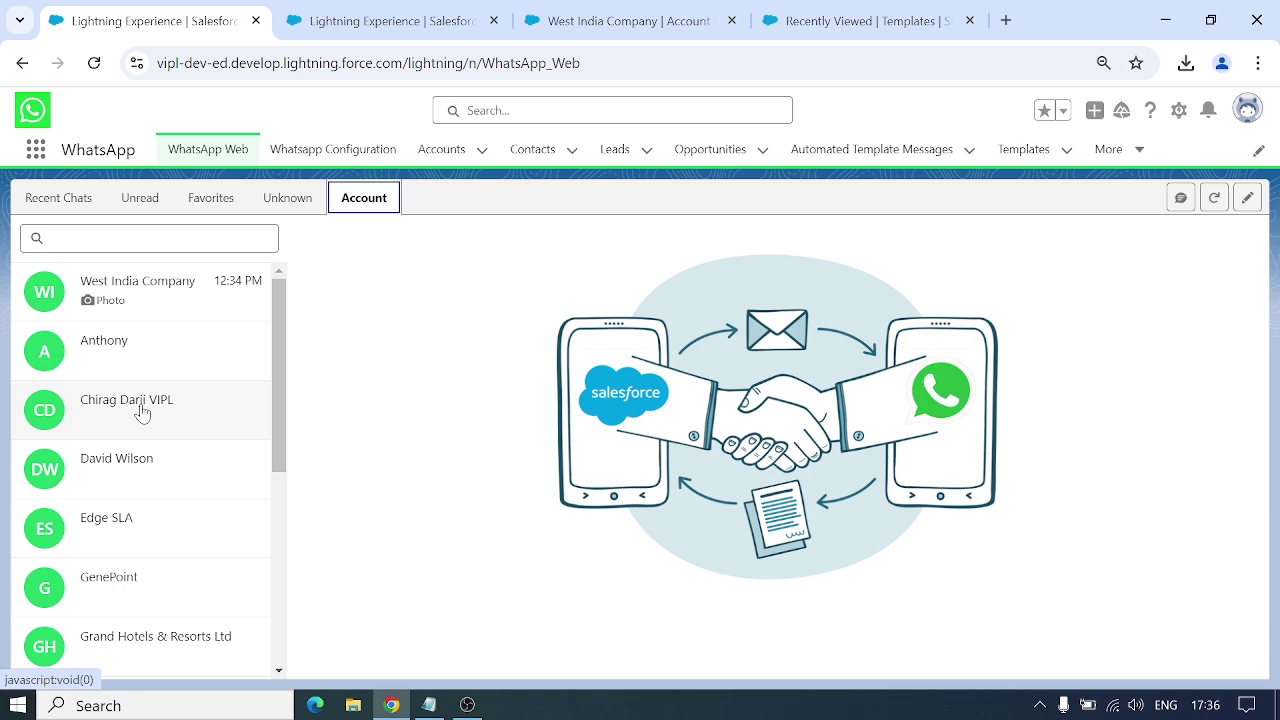
# Return to the recent chats and open the West India Company conversation.
pyautogui.click(57, 201)
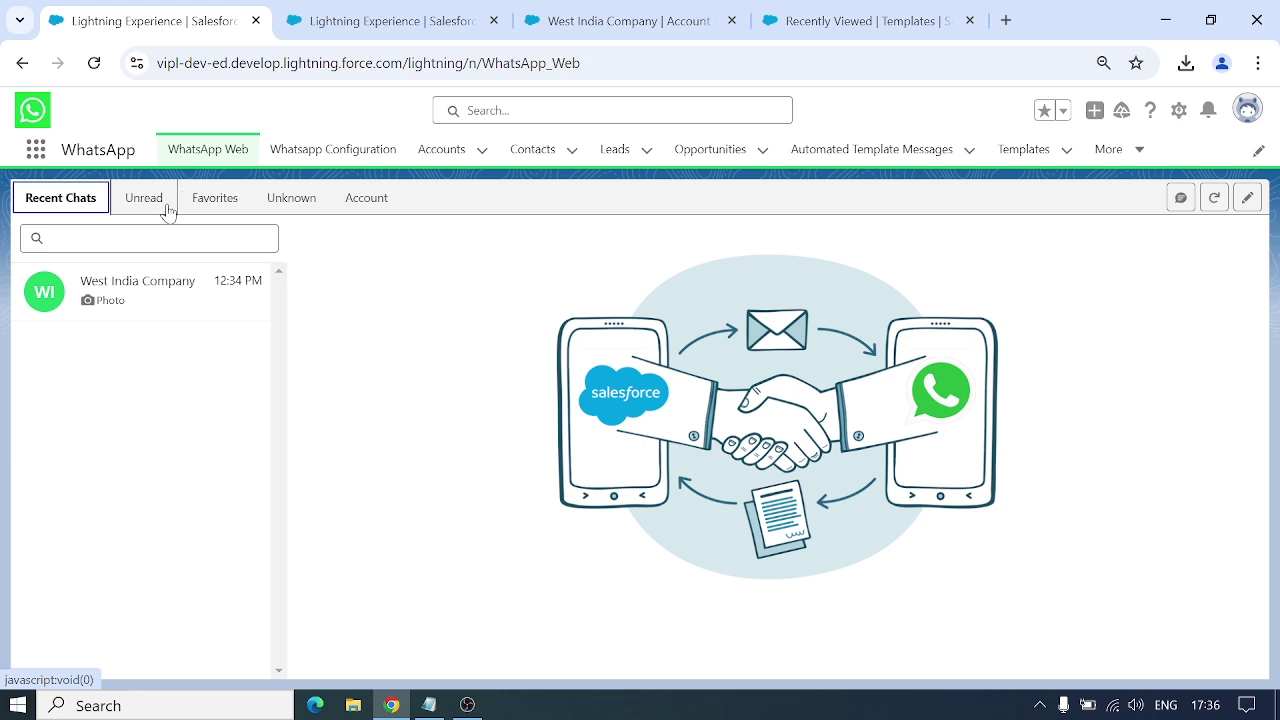
pyautogui.click(216, 200)
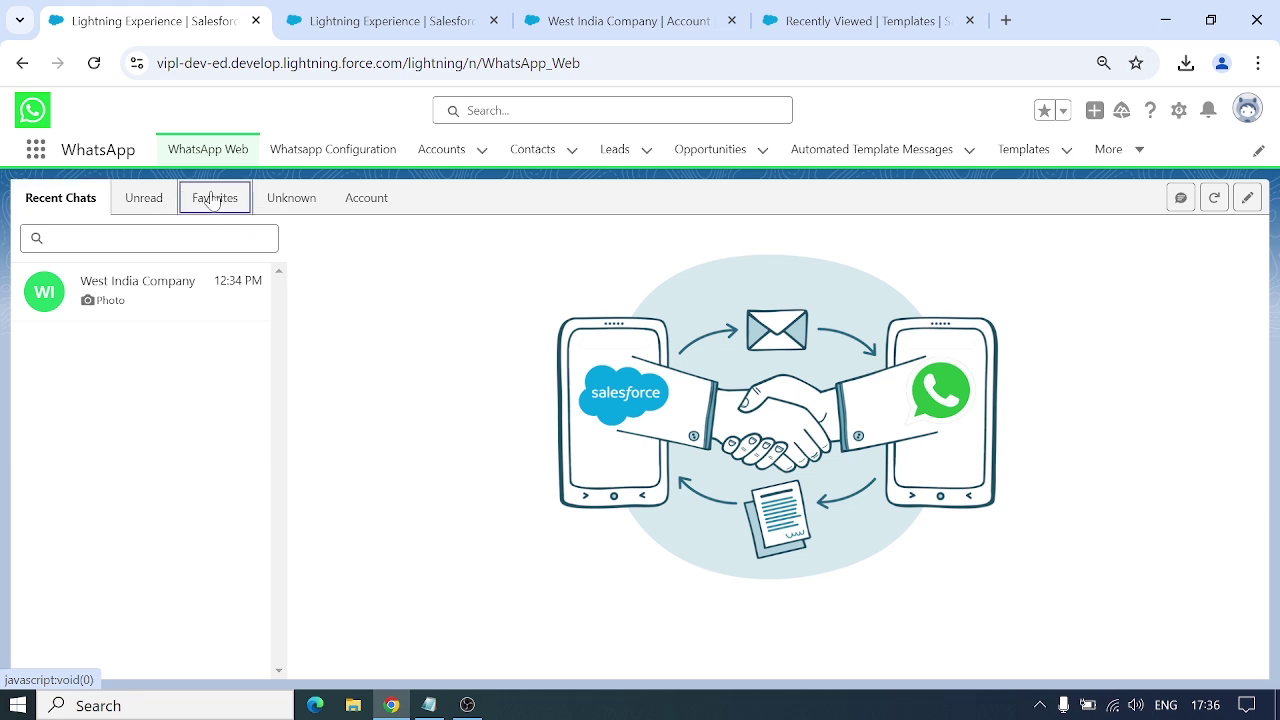
pyautogui.click(76, 209)
pyautogui.click(86, 298)
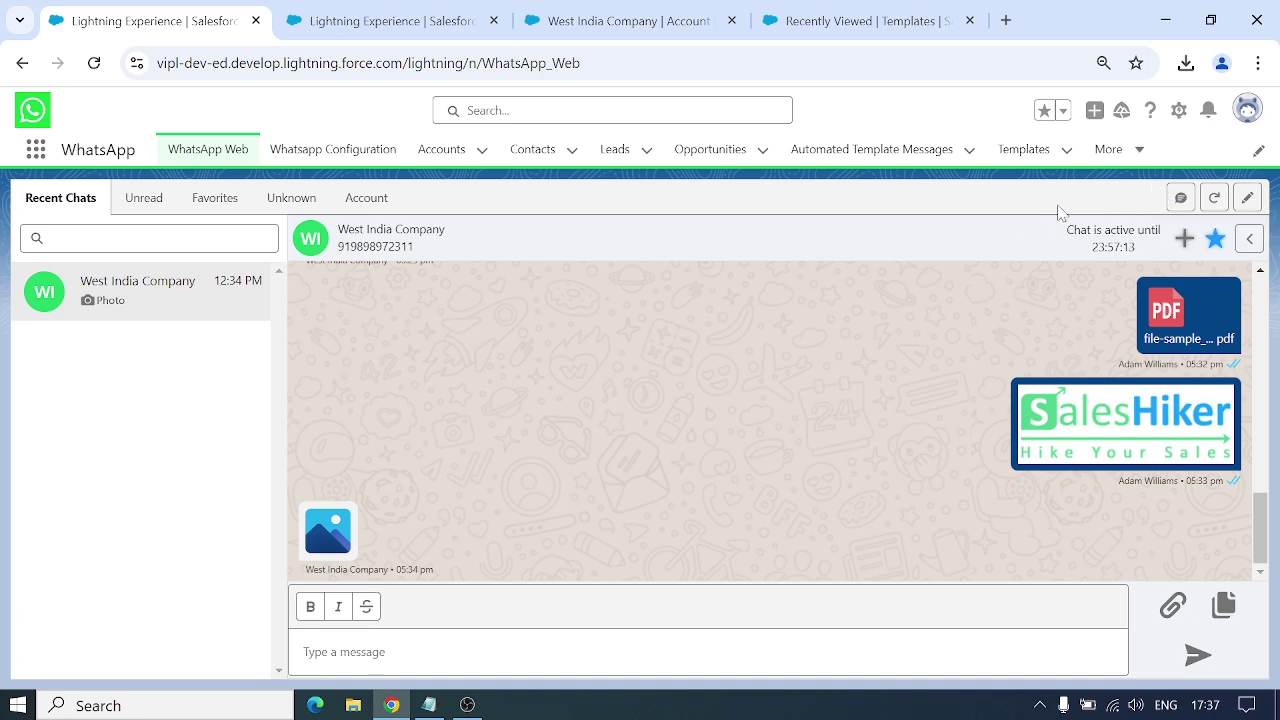
# Start a message to a new WhatsApp number and set its country code to India (+91).
pyautogui.click(1178, 199)
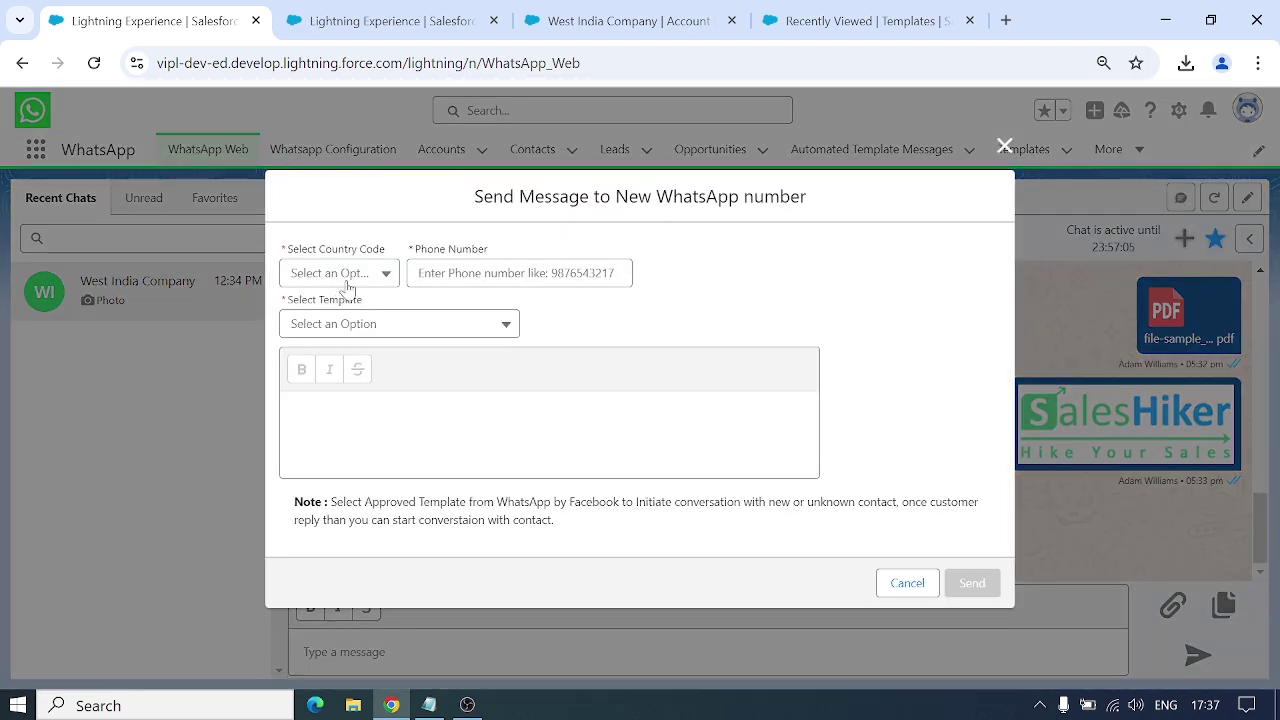
pyautogui.click(344, 276)
pyautogui.scroll(-2, 355, 405)
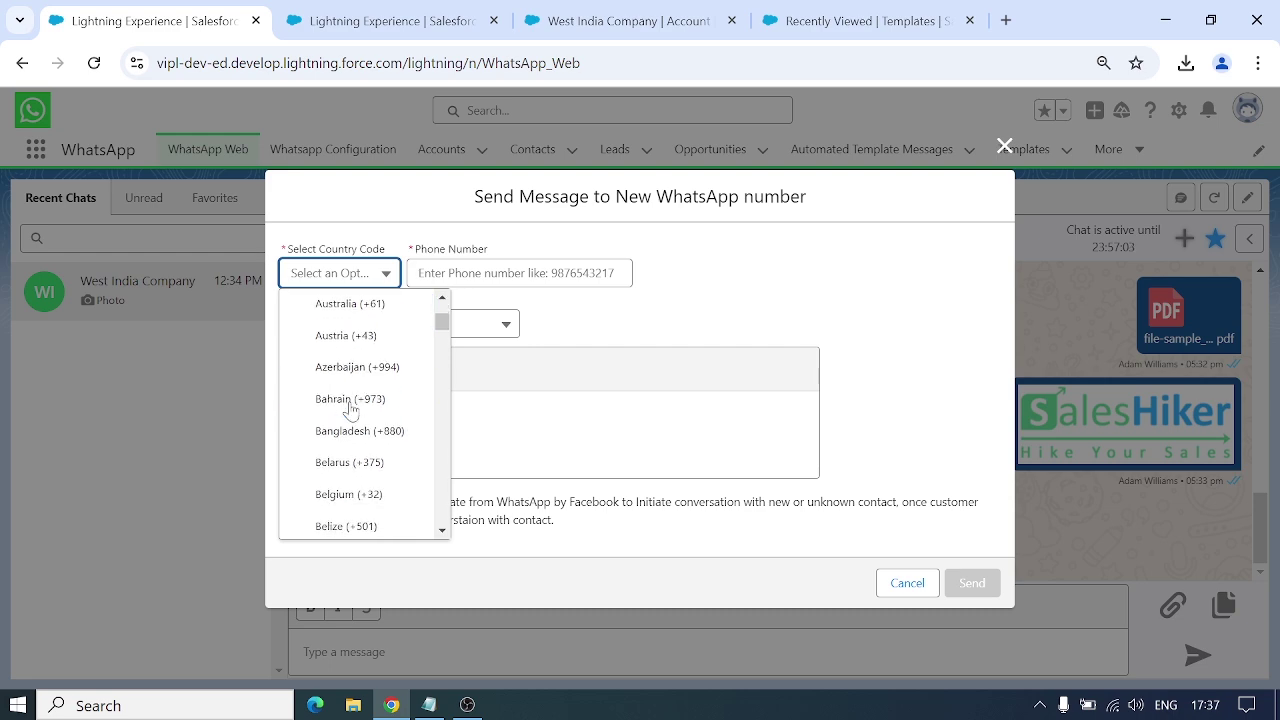
pyautogui.scroll(-20, 348, 470)
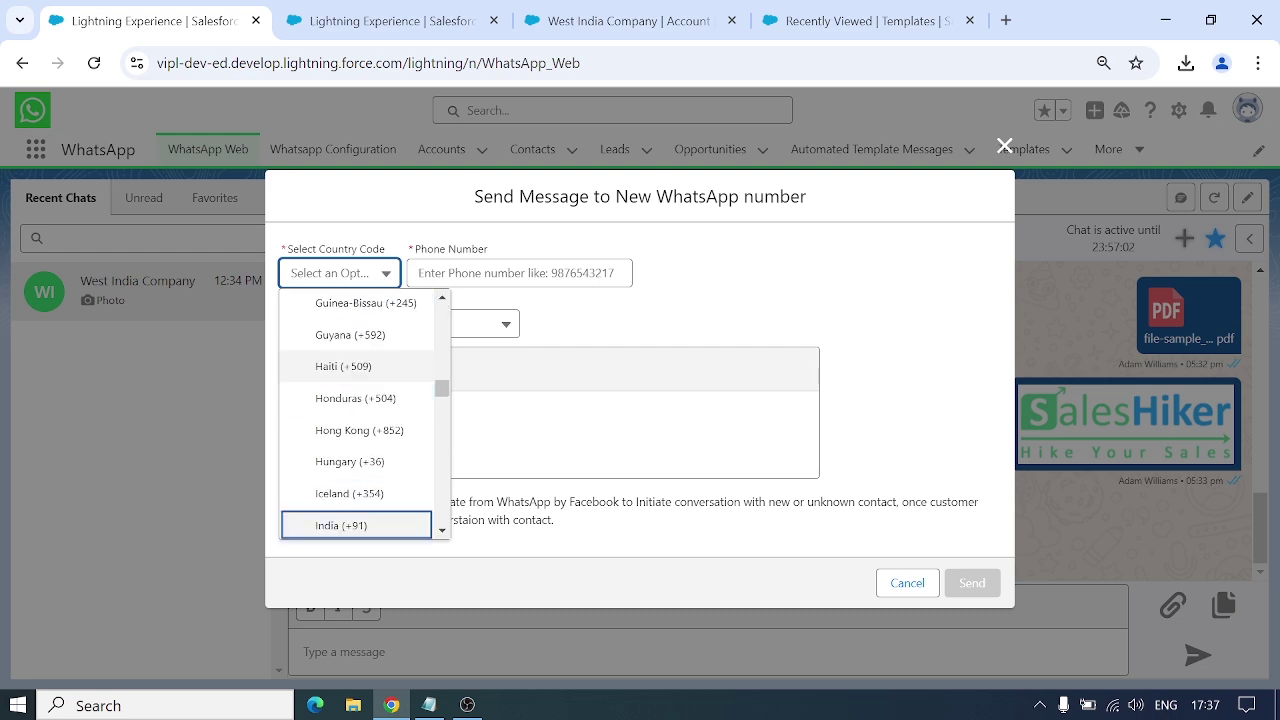
pyautogui.click(344, 526)
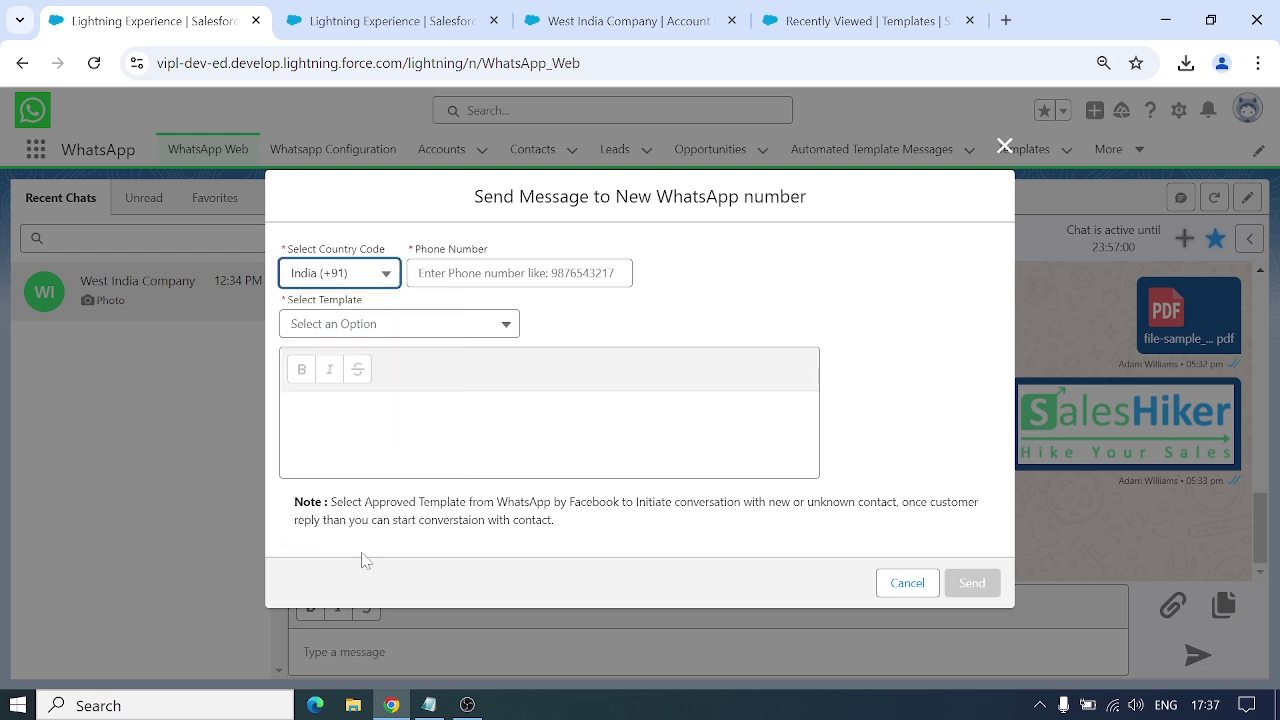
# Copy the Wayne Enterprises phone number without its country code from the Notepad notes and enter it as the recipient's phone number.
pyautogui.click(430, 705)
pyautogui.scroll(-10, 640, 350)
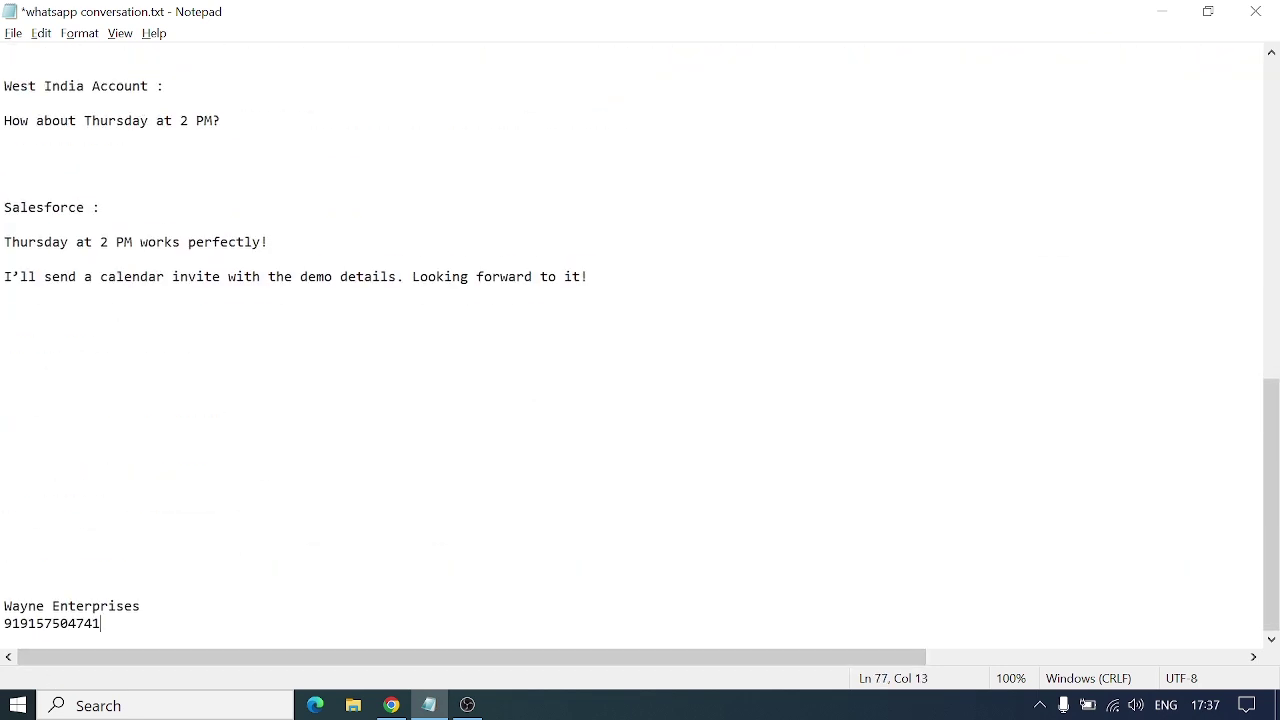
pyautogui.moveTo(101, 623); pyautogui.dragTo(12, 623)
pyautogui.hotkey('ctrl', 'c')
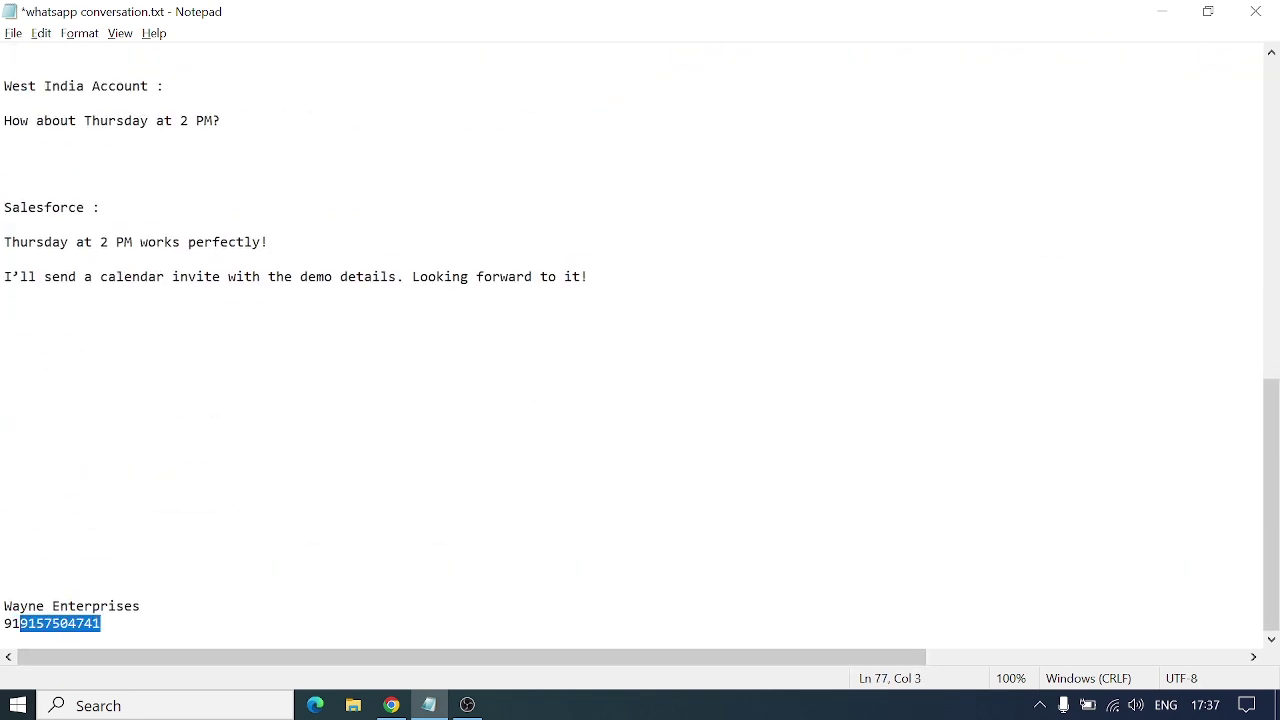
pyautogui.hotkey('alt', 'Tab')
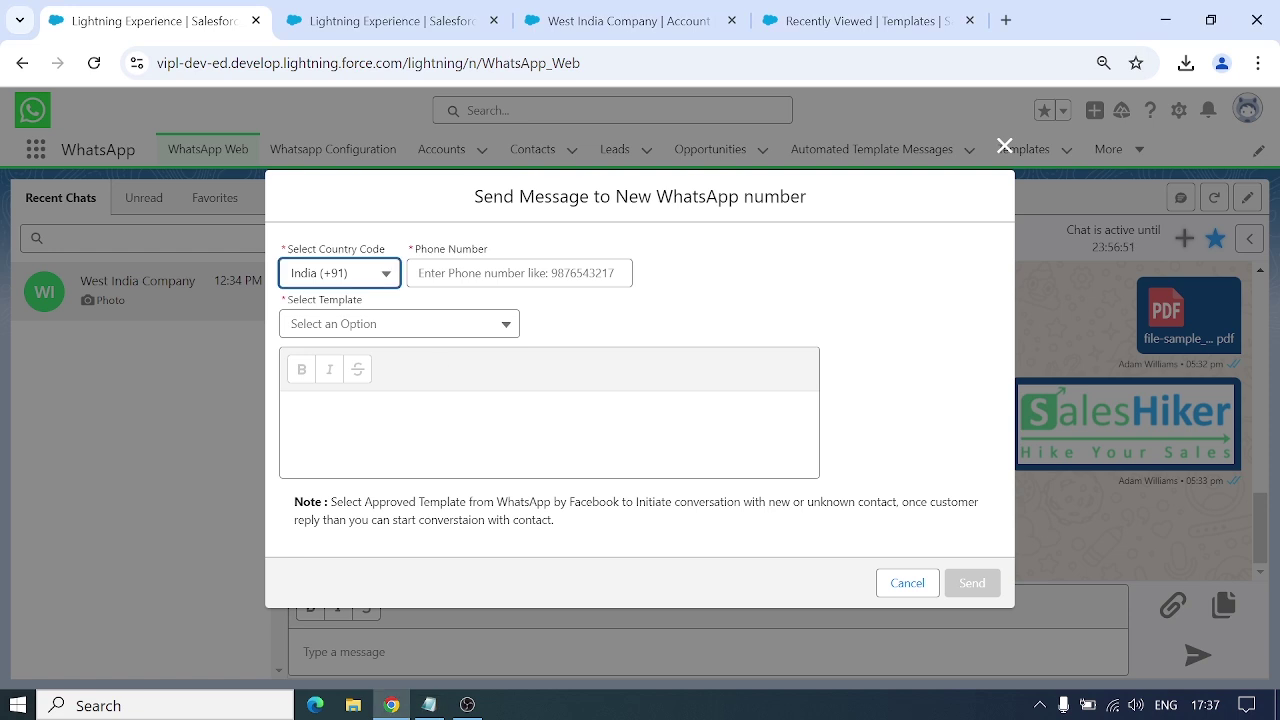
pyautogui.press('Tab')
pyautogui.hotkey('ctrl', 'v')
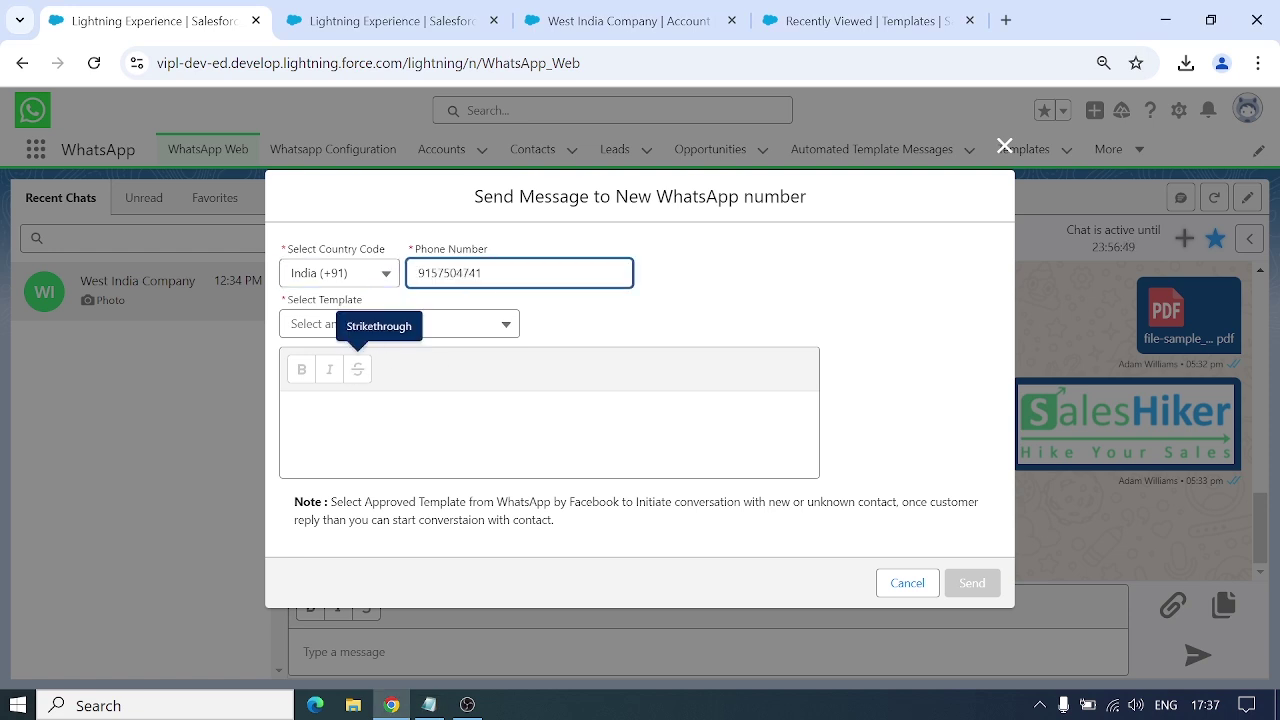
# Choose the whatsapp_and_salesforce template for the new number and send the message.
pyautogui.click(472, 325)
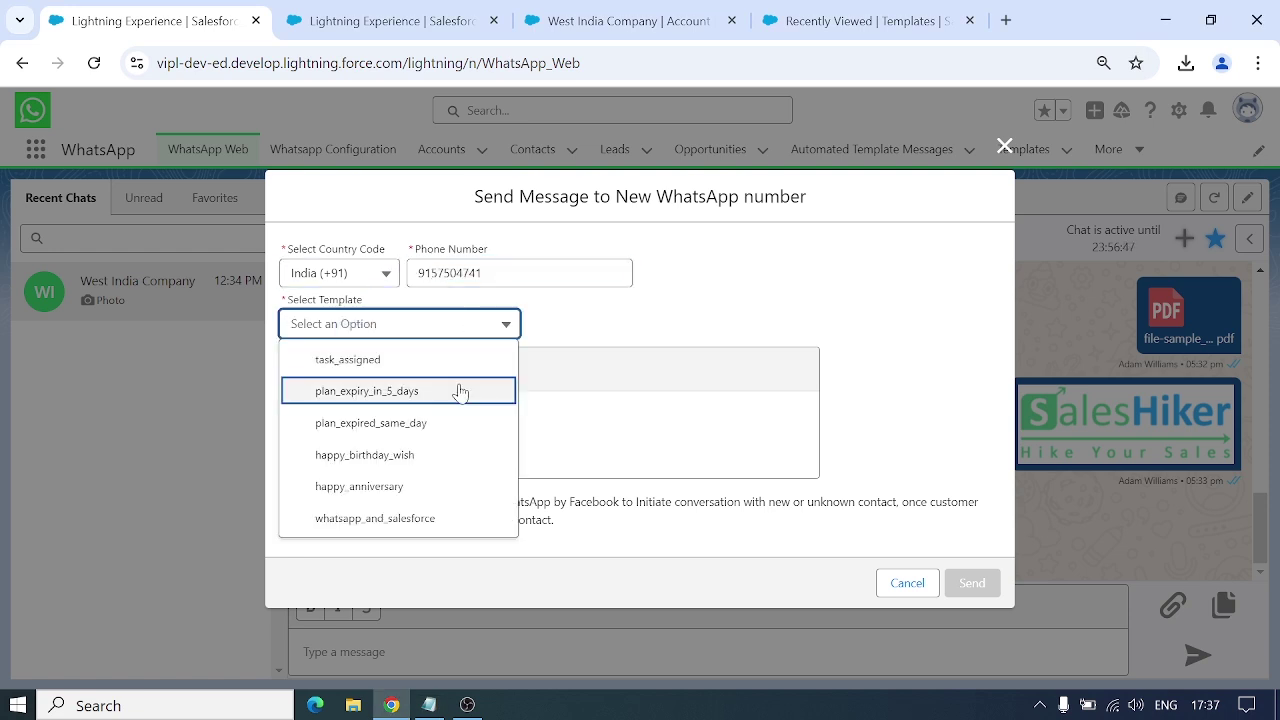
pyautogui.click(408, 518)
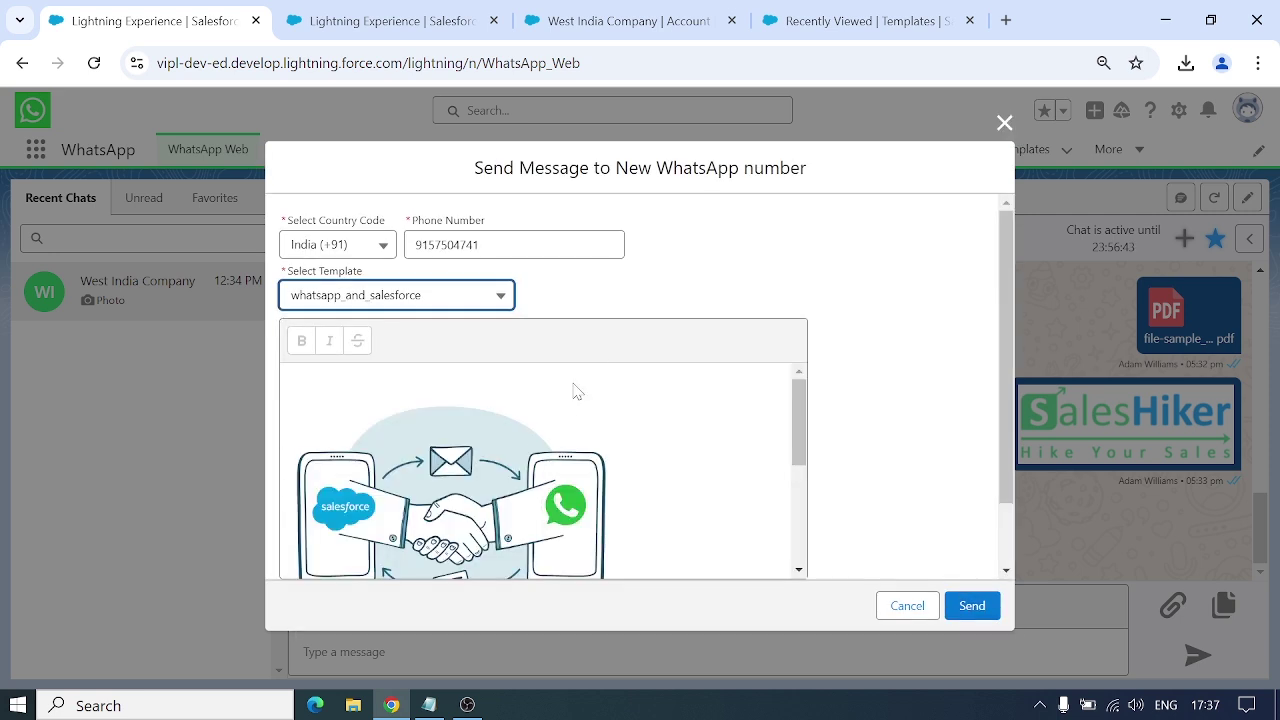
pyautogui.scroll(-5, 603, 500)
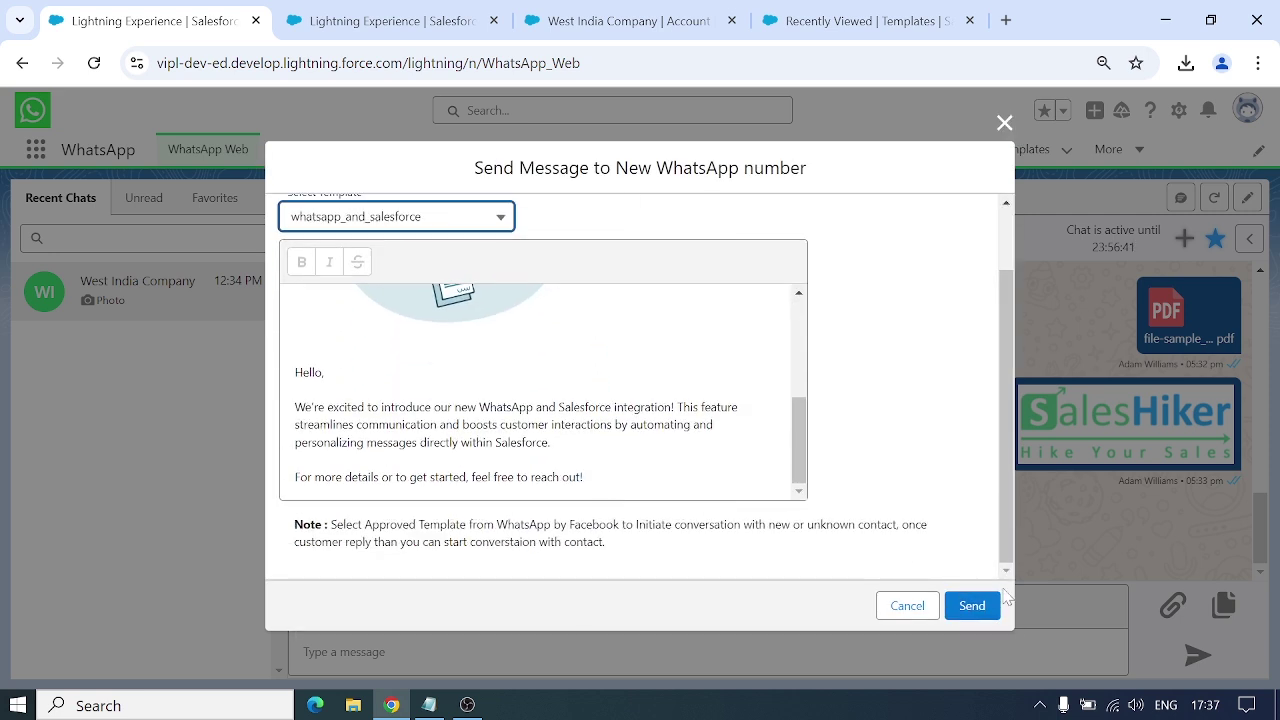
pyautogui.click(968, 612)
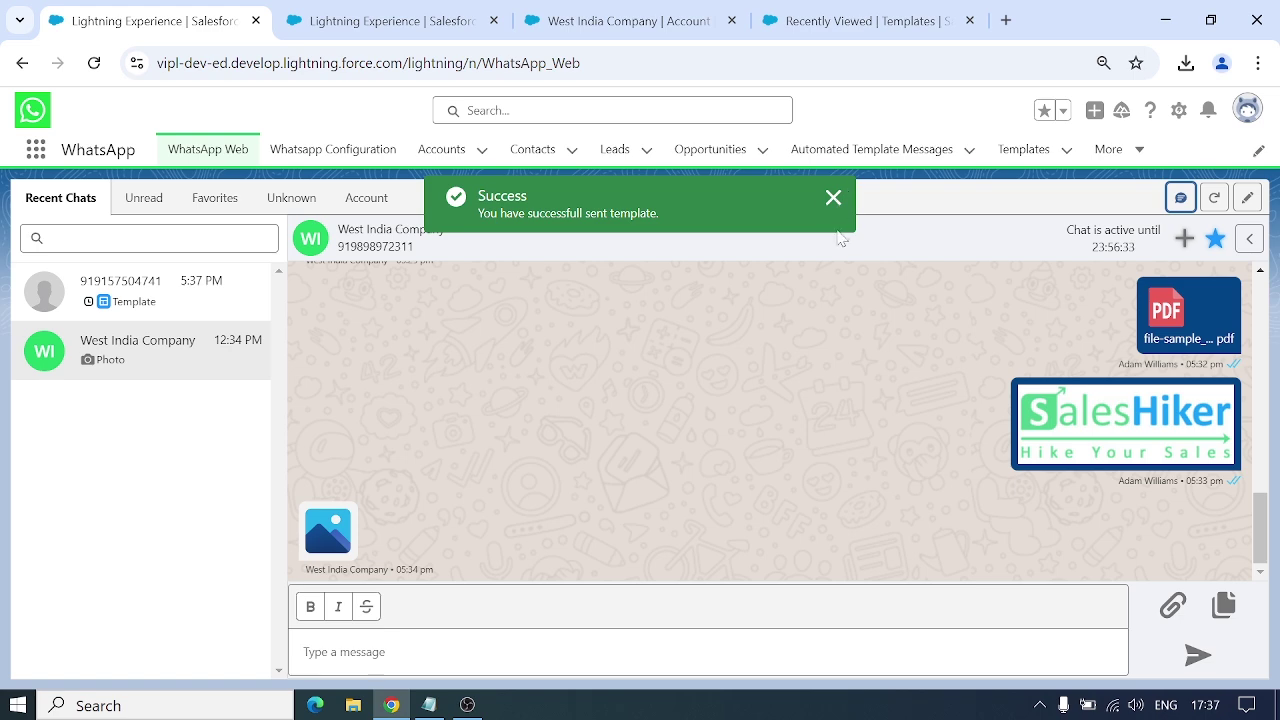
# Review the new number's conversation, check the Unknown chats list, and read through the sent template message in the recent chats.
pyautogui.click(108, 306)
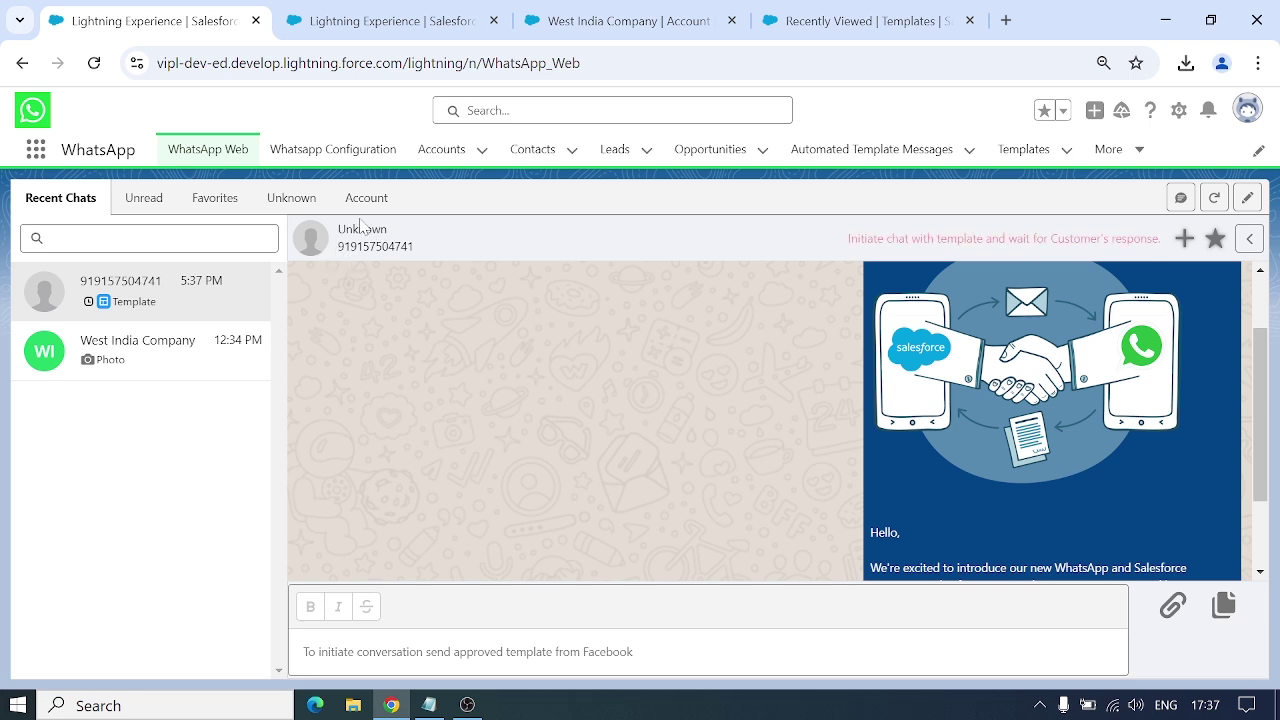
pyautogui.click(291, 199)
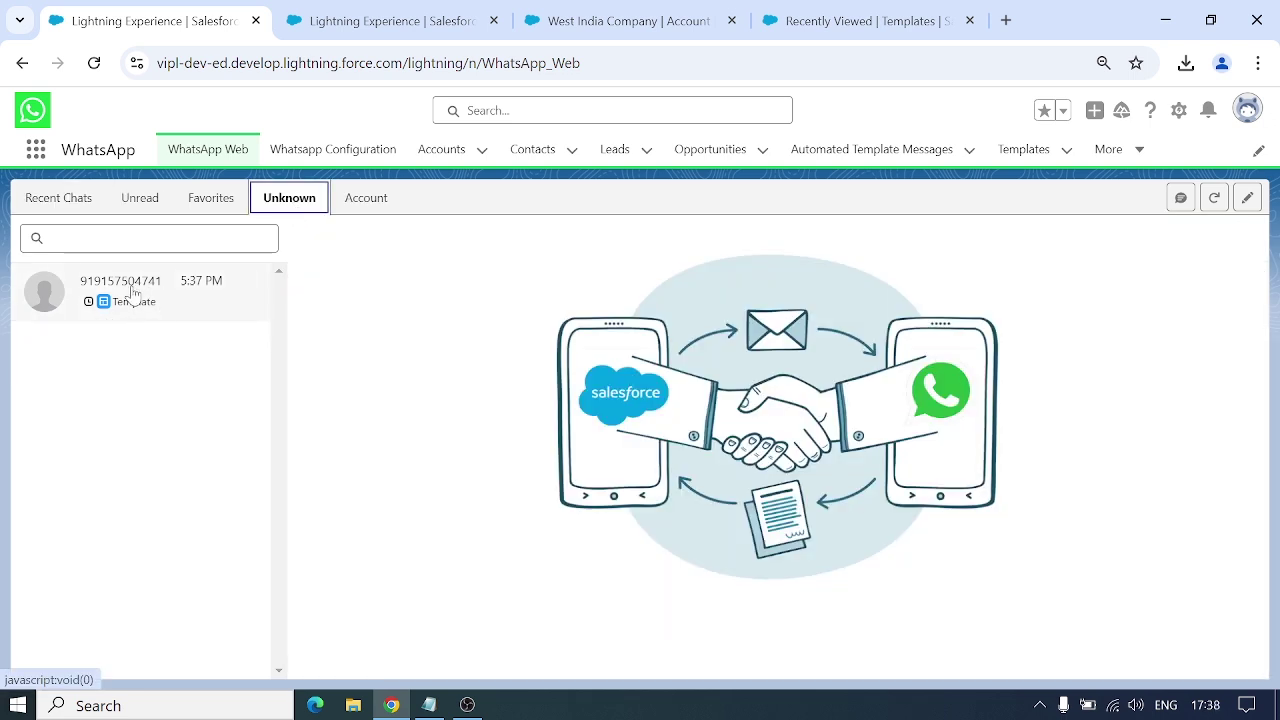
pyautogui.click(60, 205)
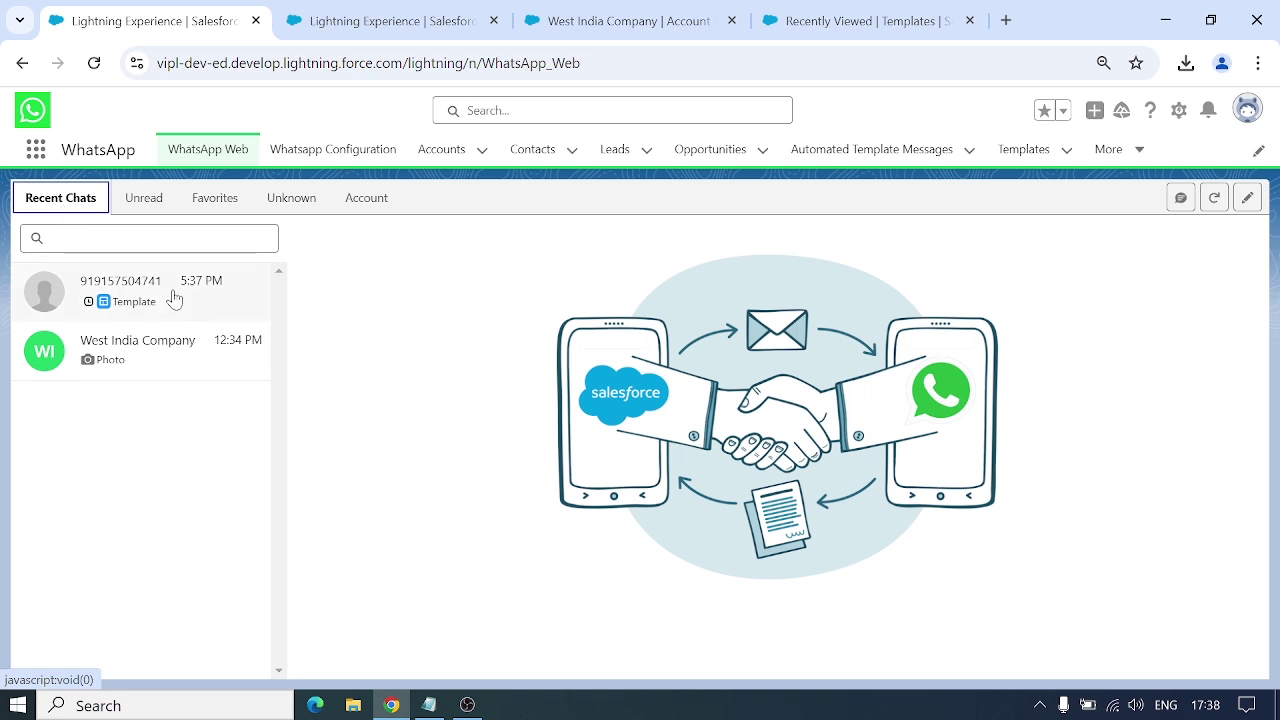
pyautogui.click(216, 308)
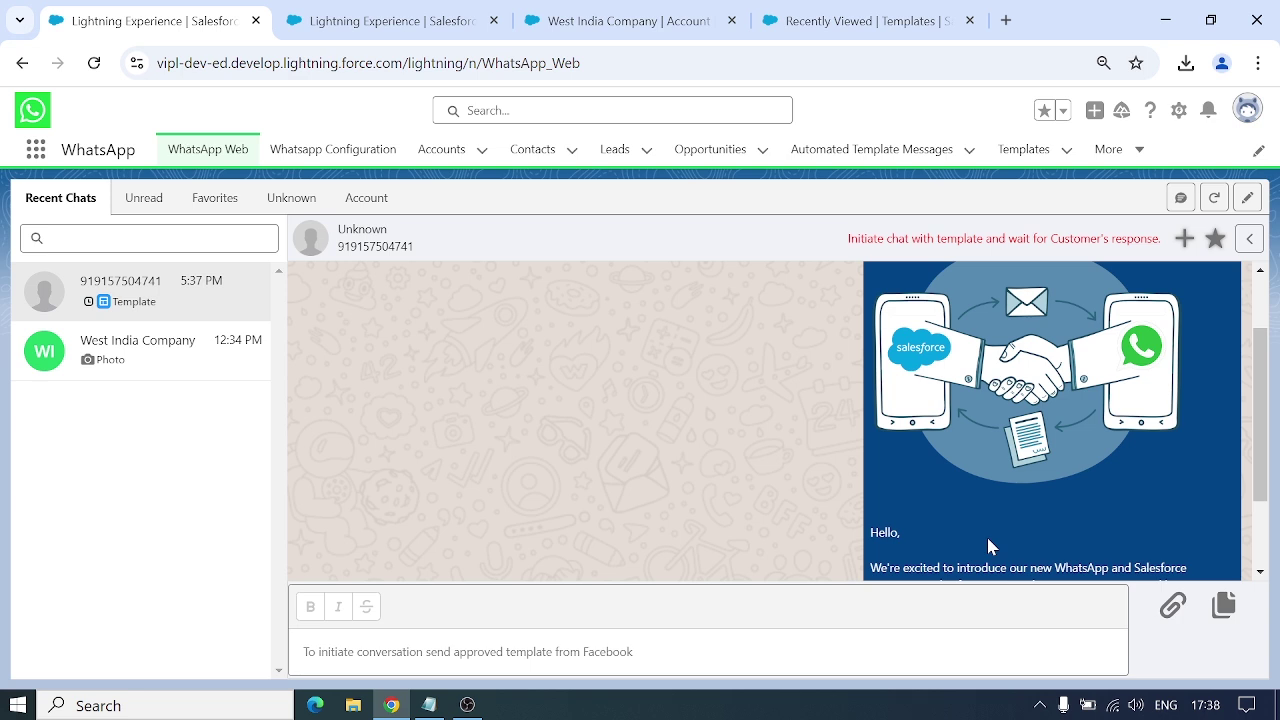
pyautogui.scroll(-2, 986, 534)
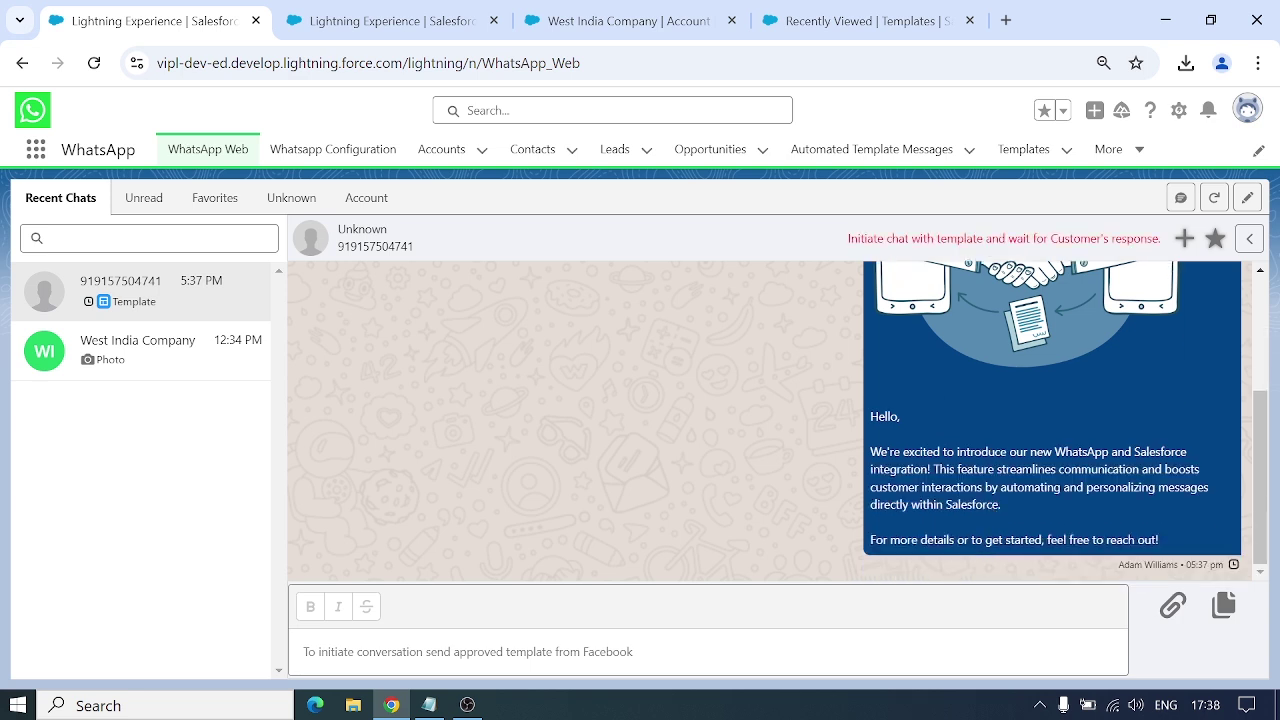
pyautogui.scroll(2, 988, 546)
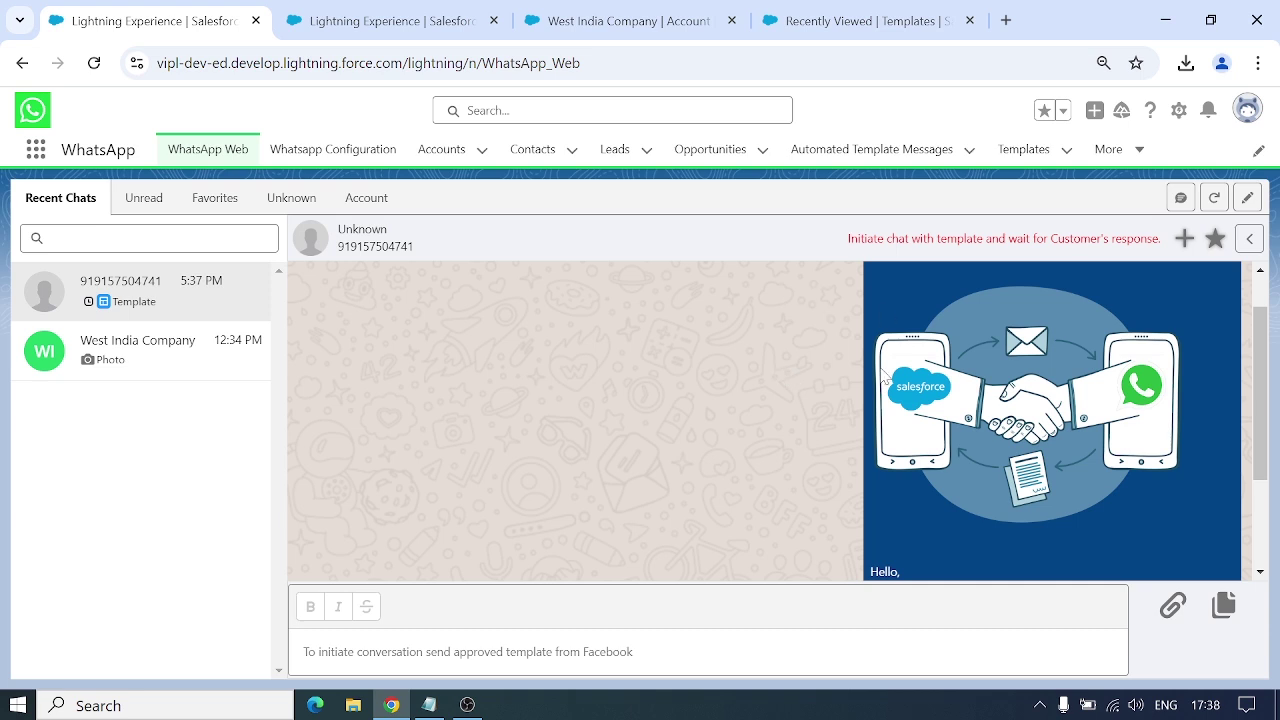
# Start creating an Account record from the unknown number's chat, checking the configured objects in the WhatsApp configuration along the way.
pyautogui.click(1184, 240)
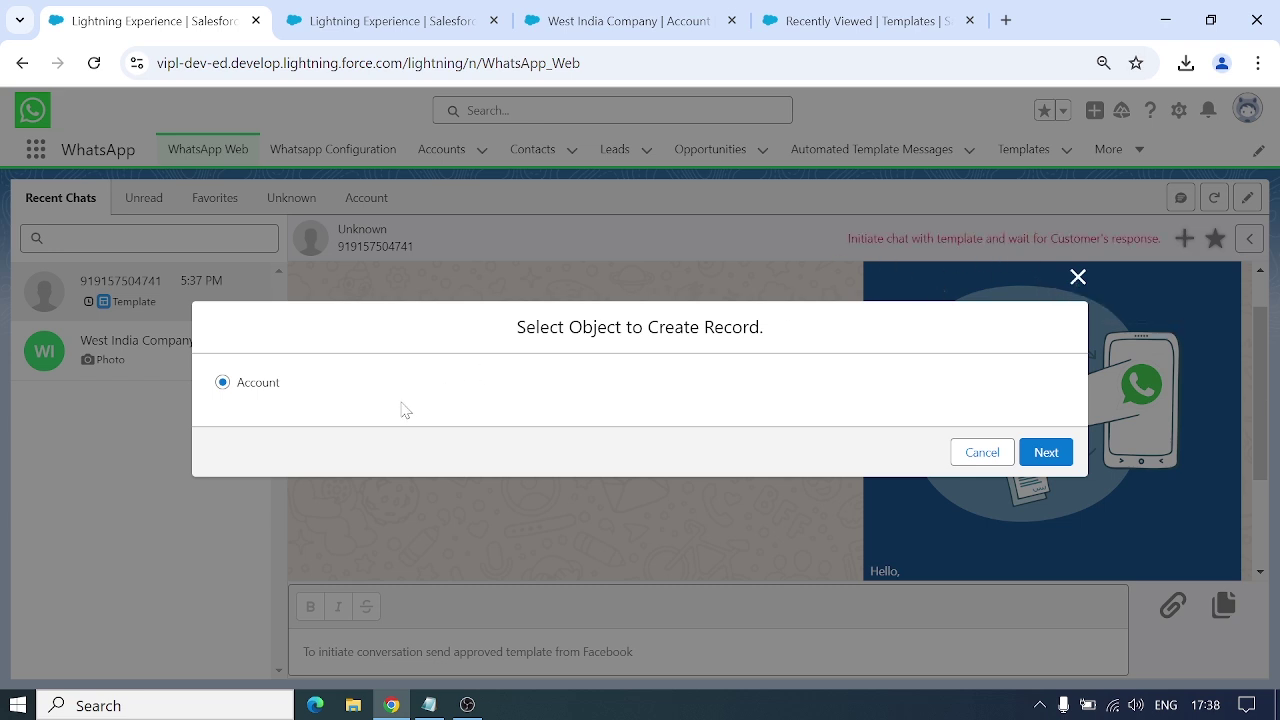
pyautogui.click(388, 10)
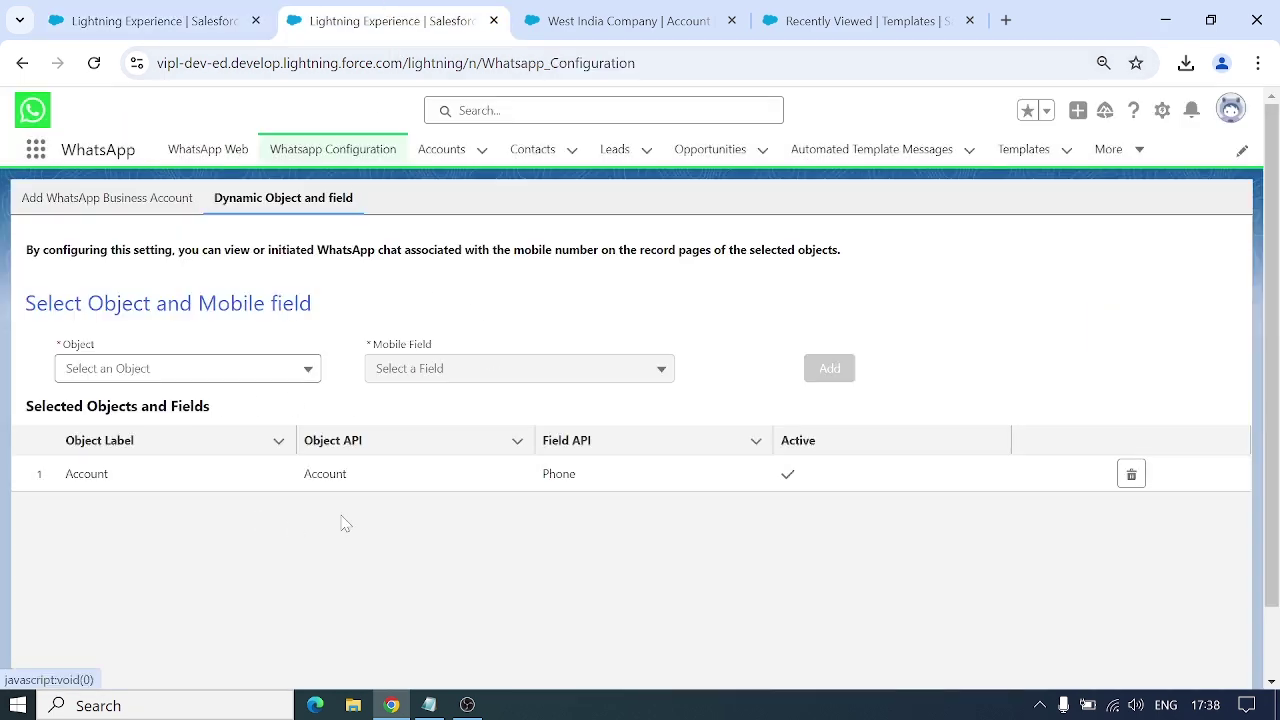
pyautogui.click(232, 14)
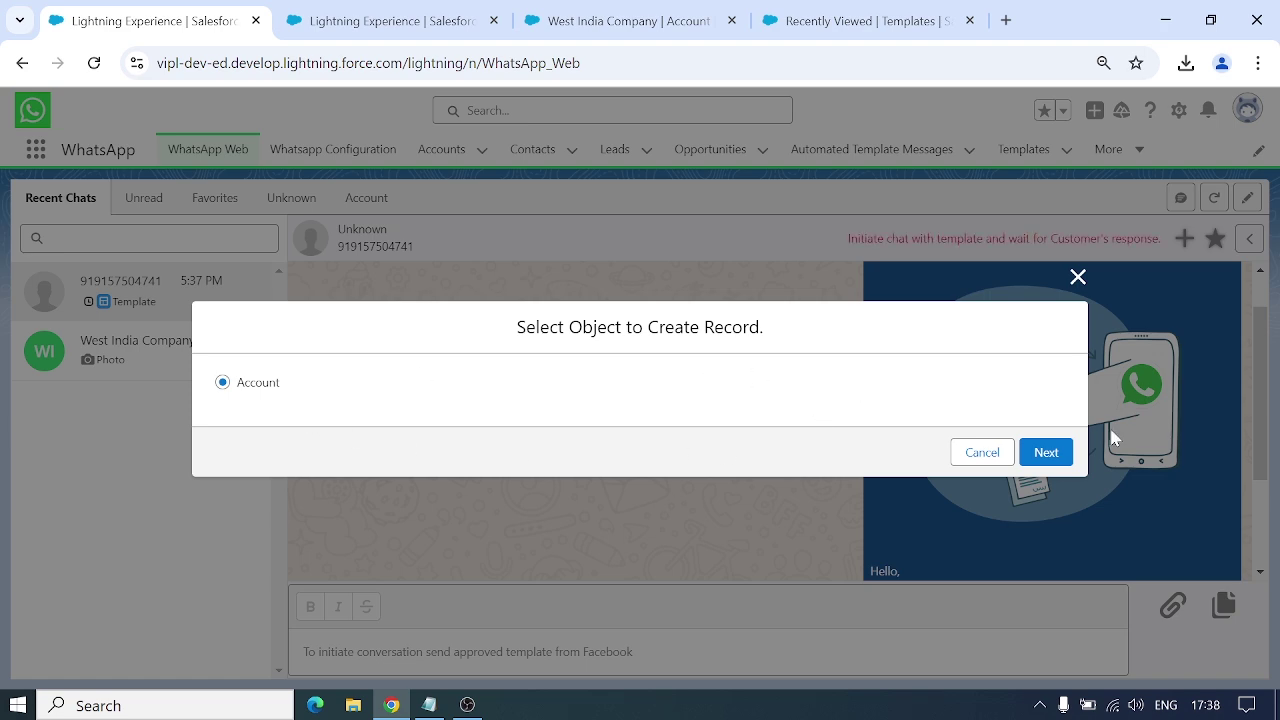
pyautogui.click(1046, 452)
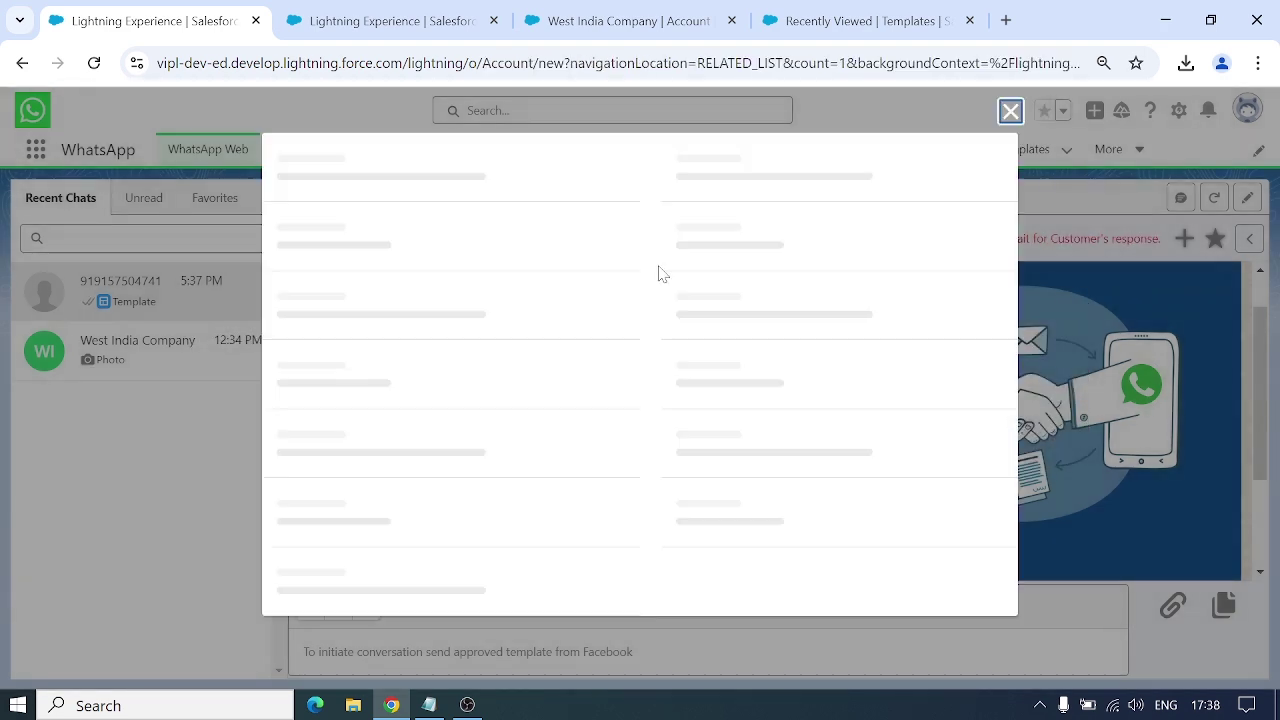
# Name the new account Wayne Enterprises using the name copied from the Notepad notes, save the record, and refresh the chat list.
pyautogui.click(429, 705)
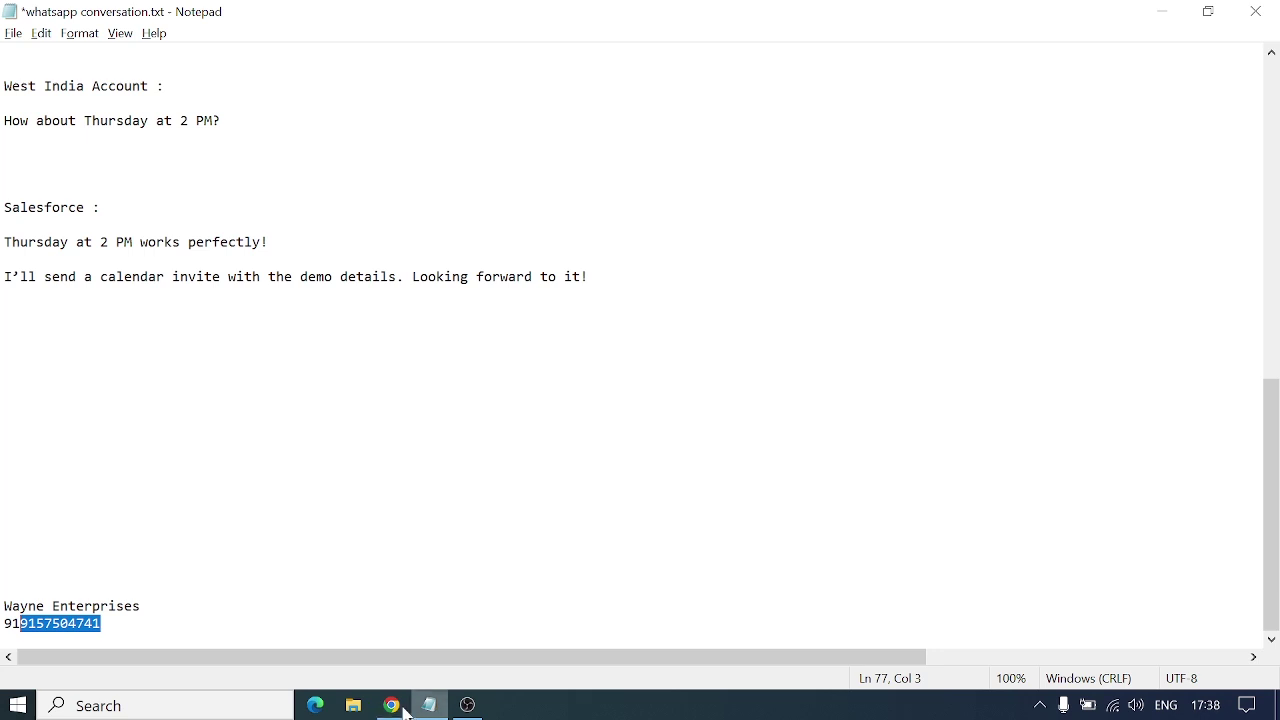
pyautogui.click(5, 588)
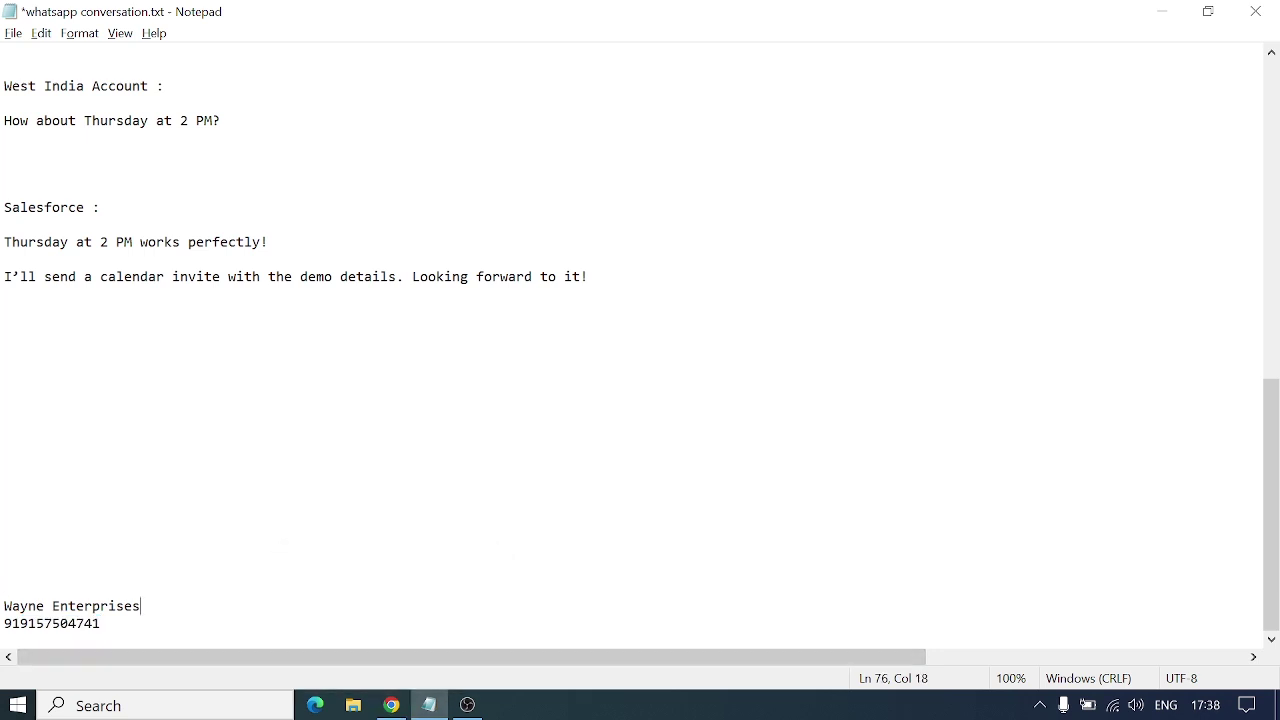
pyautogui.hotkey('shift', 'Left')
pyautogui.hotkey('shift', 'Left')
pyautogui.hotkey('shift', 'Left')
pyautogui.hotkey('shift', 'Left')
pyautogui.hotkey('shift', 'Left')
pyautogui.hotkey('shift', 'Left')
pyautogui.hotkey('shift', 'Left')
pyautogui.hotkey('shift', 'Left')
pyautogui.hotkey('shift', 'Left')
pyautogui.hotkey('shift', 'Left')
pyautogui.hotkey('shift', 'Left')
pyautogui.hotkey('shift', 'Left')
pyautogui.hotkey('shift', 'Left')
pyautogui.hotkey('shift', 'Left')
pyautogui.hotkey('shift', 'Left')
pyautogui.hotkey('shift', 'Left')
pyautogui.hotkey('shift', 'Left')
pyautogui.hotkey('ctrl', 'c')
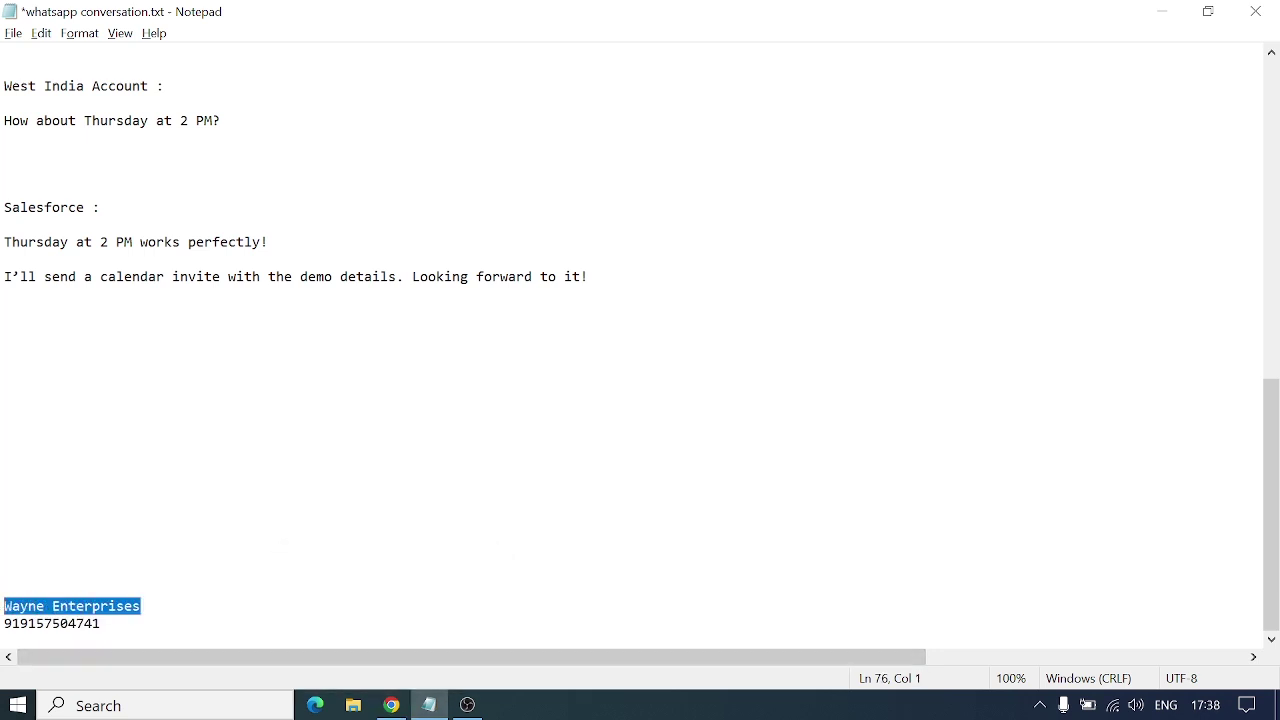
pyautogui.hotkey('alt', 'Tab')
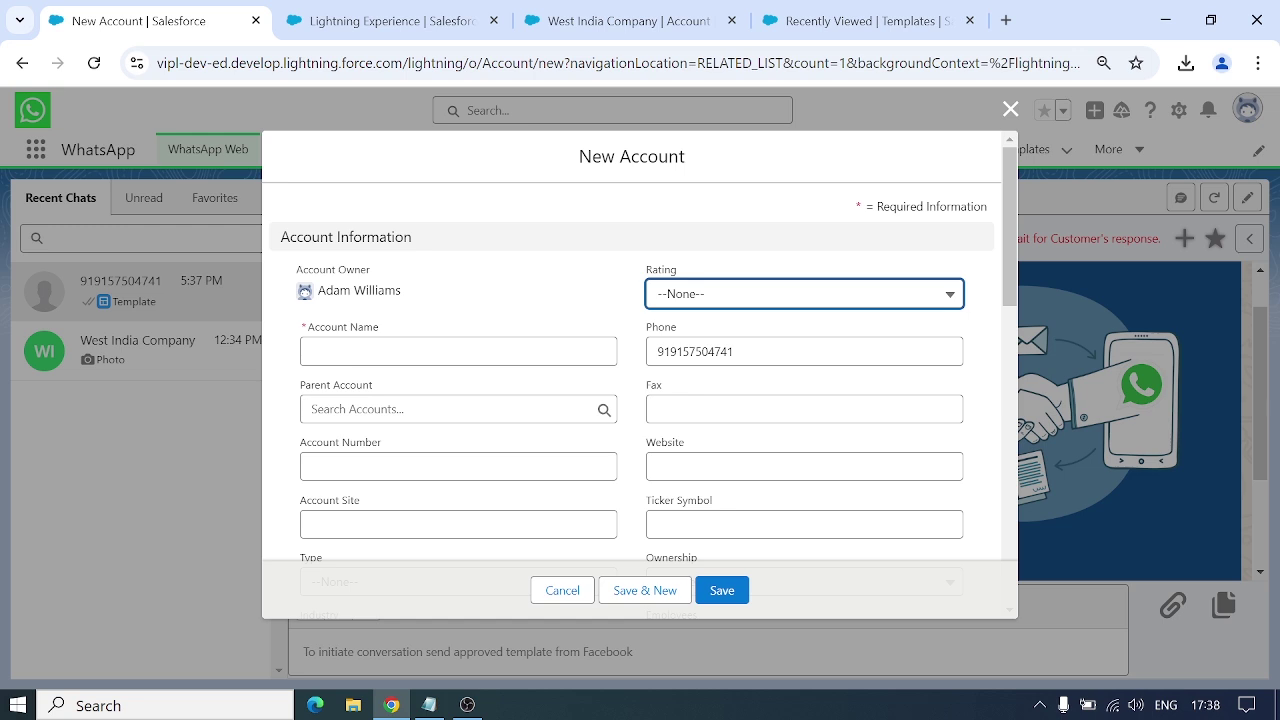
pyautogui.click(458, 351)
pyautogui.hotkey('ctrl', 'v')
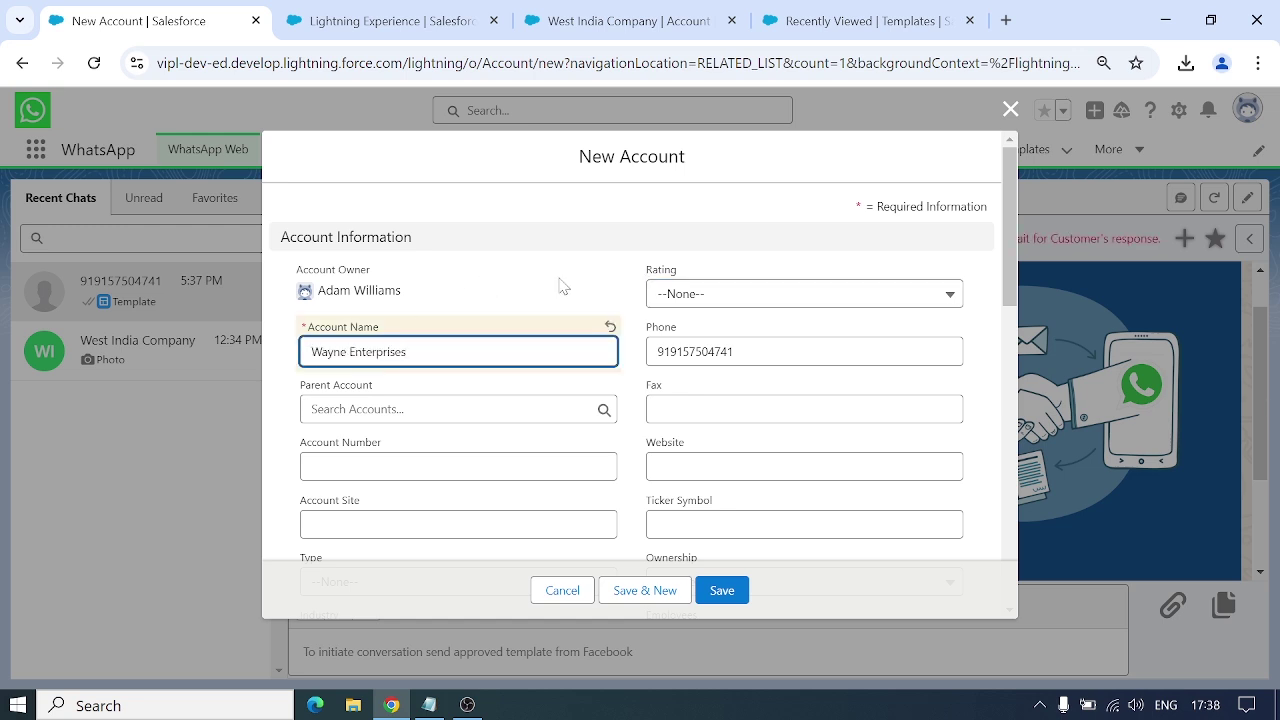
pyautogui.click(735, 598)
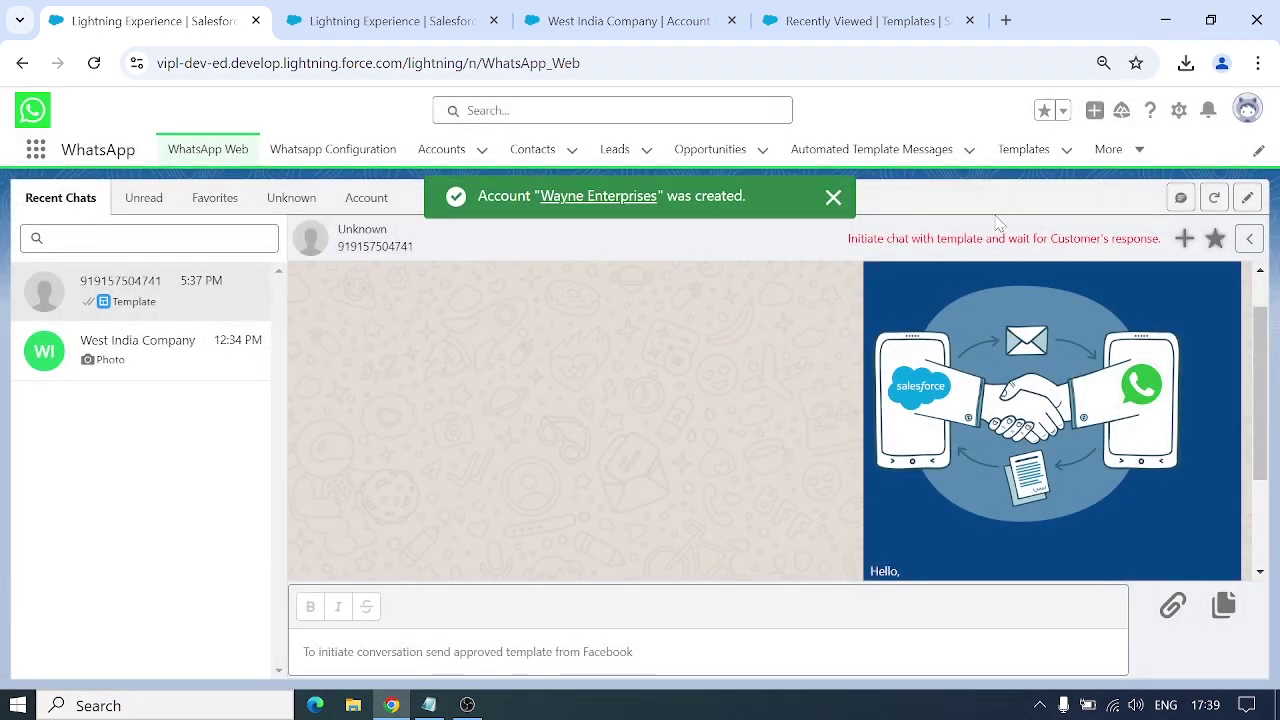
pyautogui.click(1212, 199)
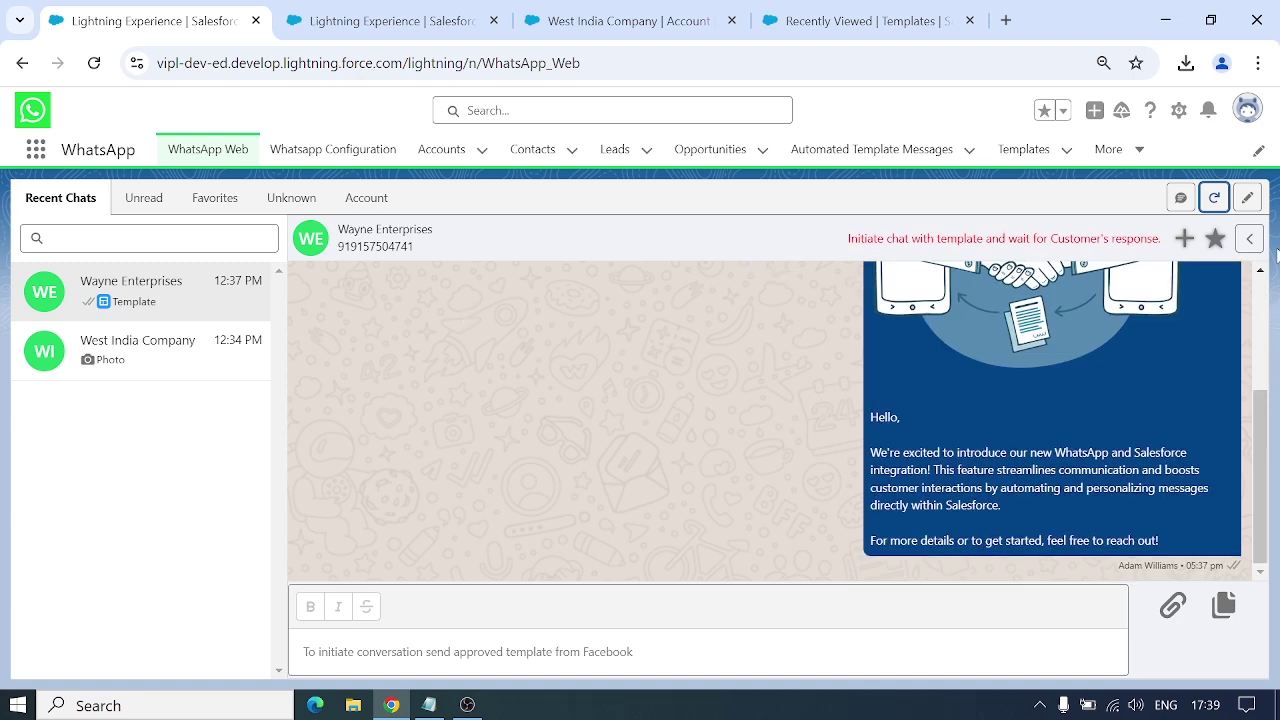
pyautogui.click(1126, 156)
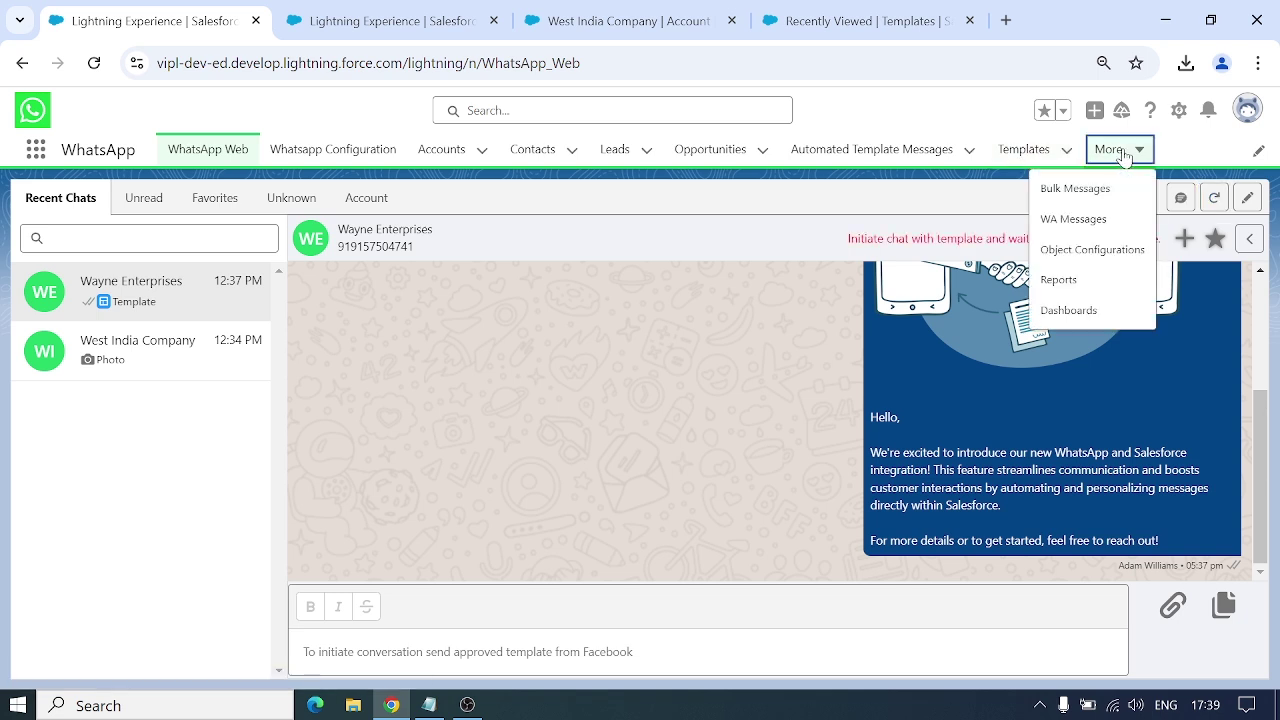
pyautogui.click(702, 386)
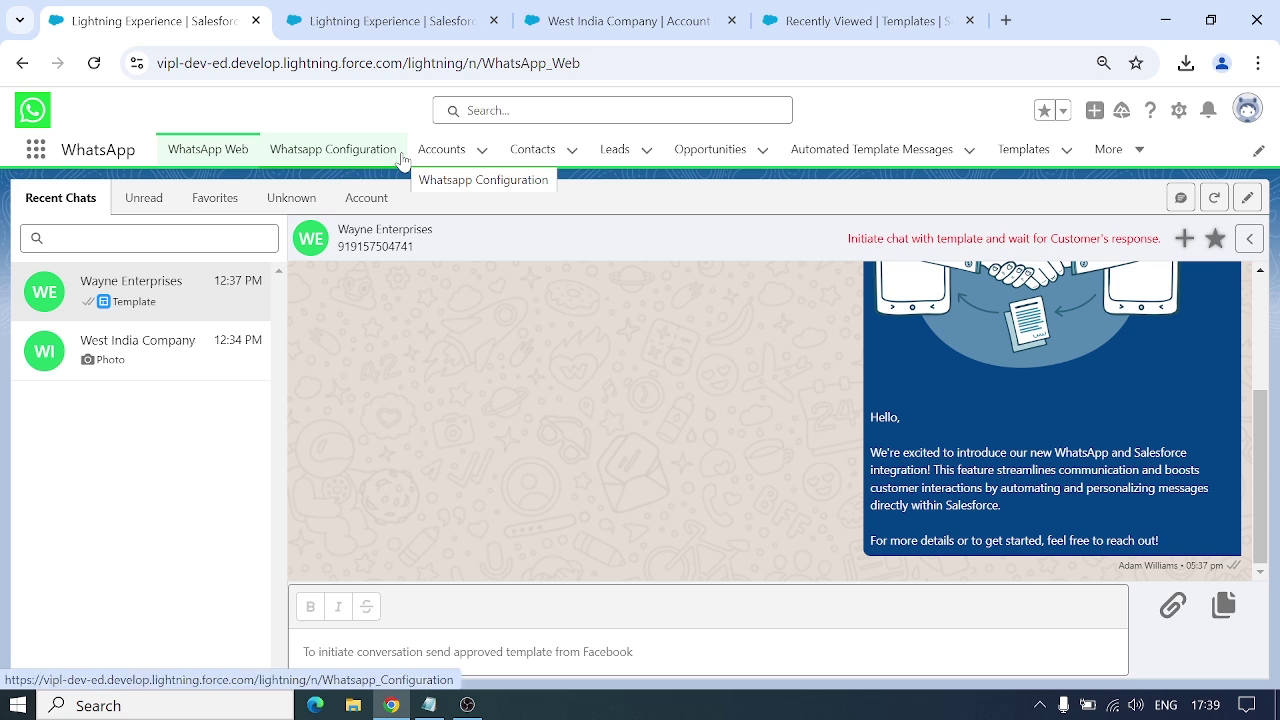
# Select Wayne Enterprises and West India Company in the Important Account list and start a bulk message to them.
pyautogui.click(437, 160)
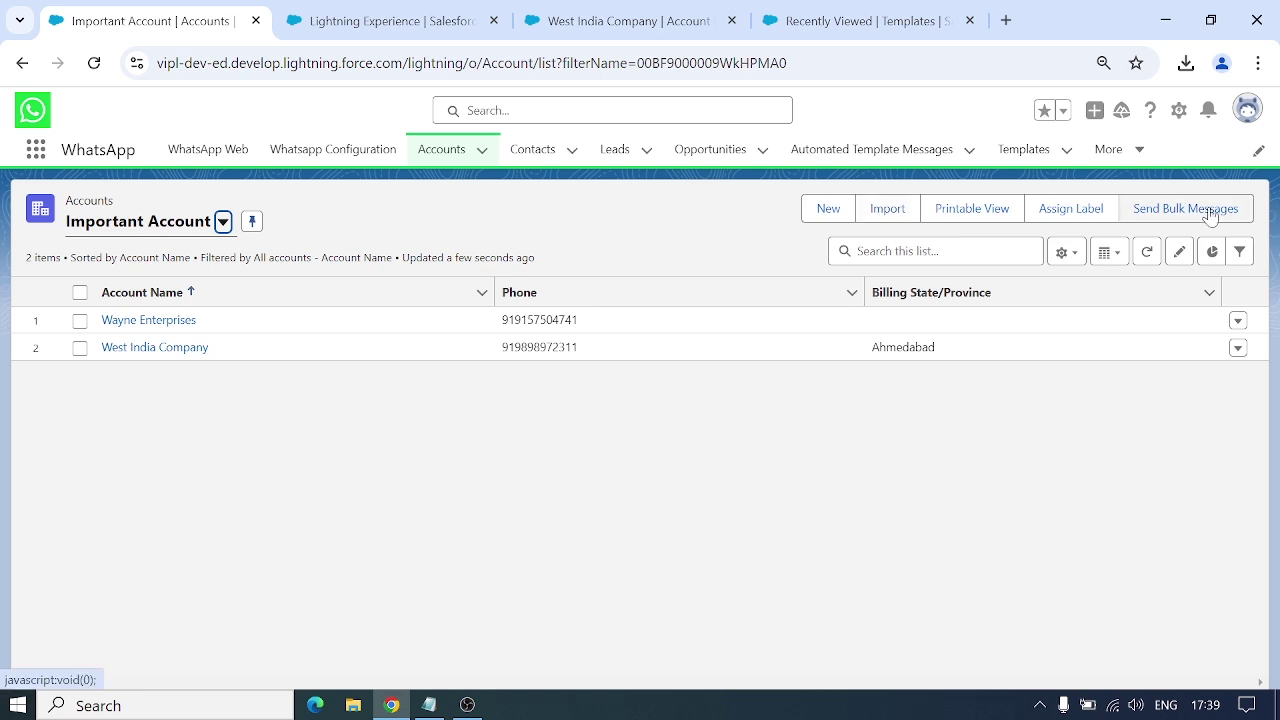
pyautogui.click(80, 321)
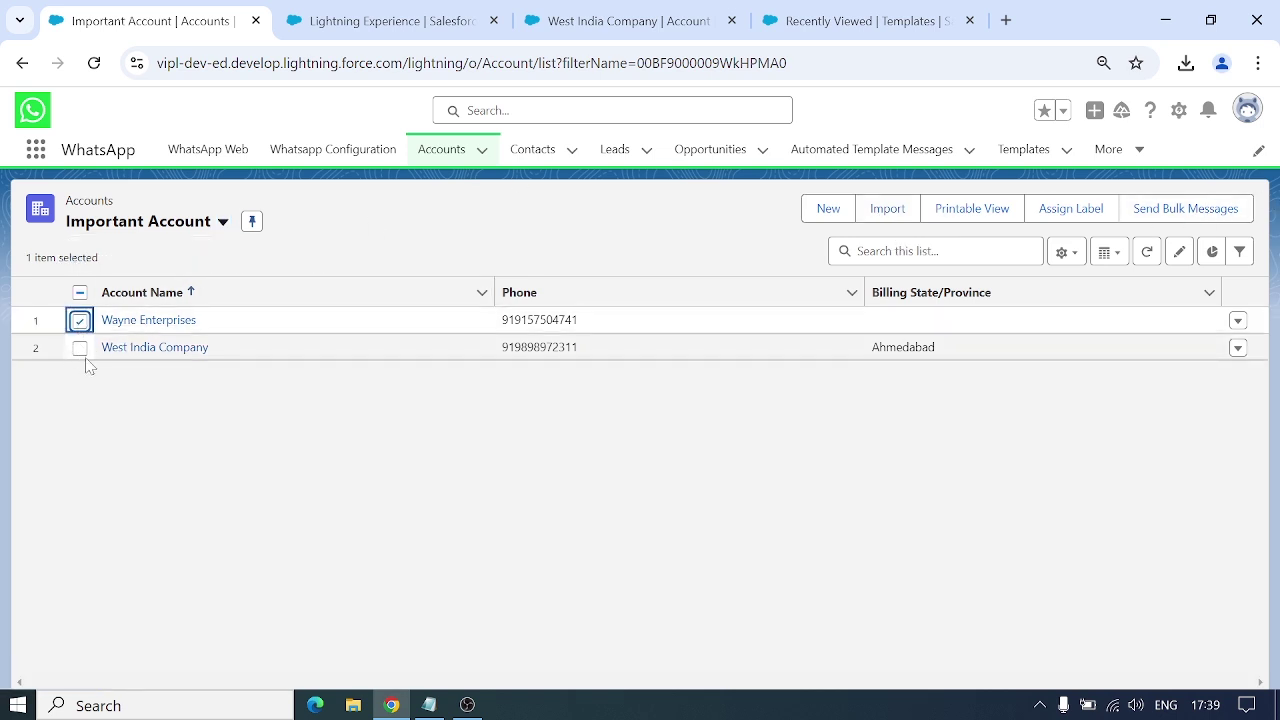
pyautogui.click(80, 348)
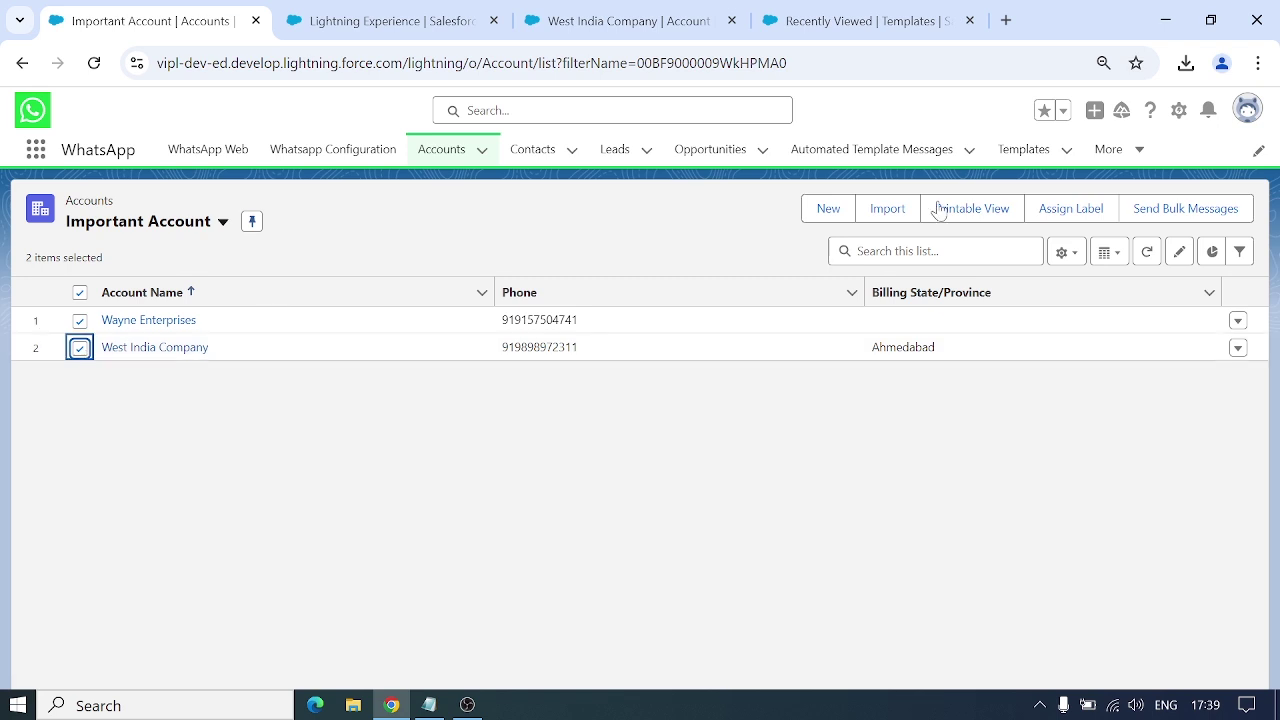
pyautogui.click(1186, 212)
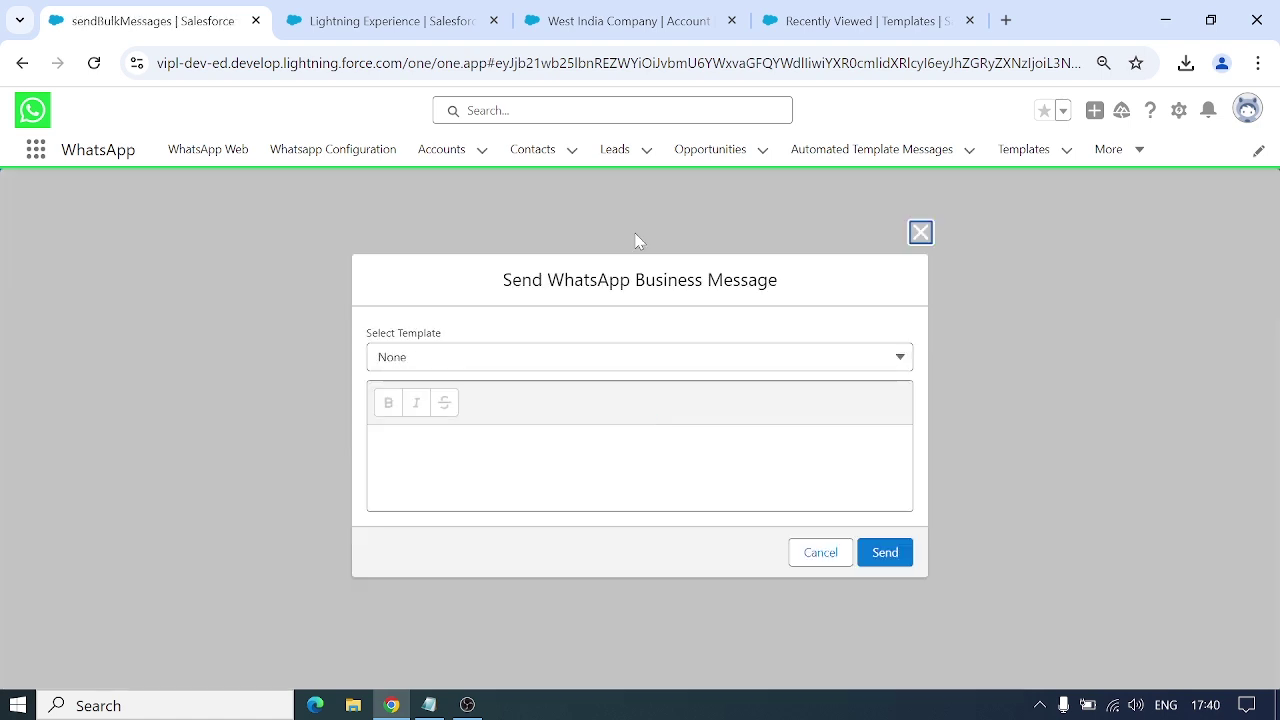
# Choose the task_assigned template for the bulk message and send it.
pyautogui.click(662, 360)
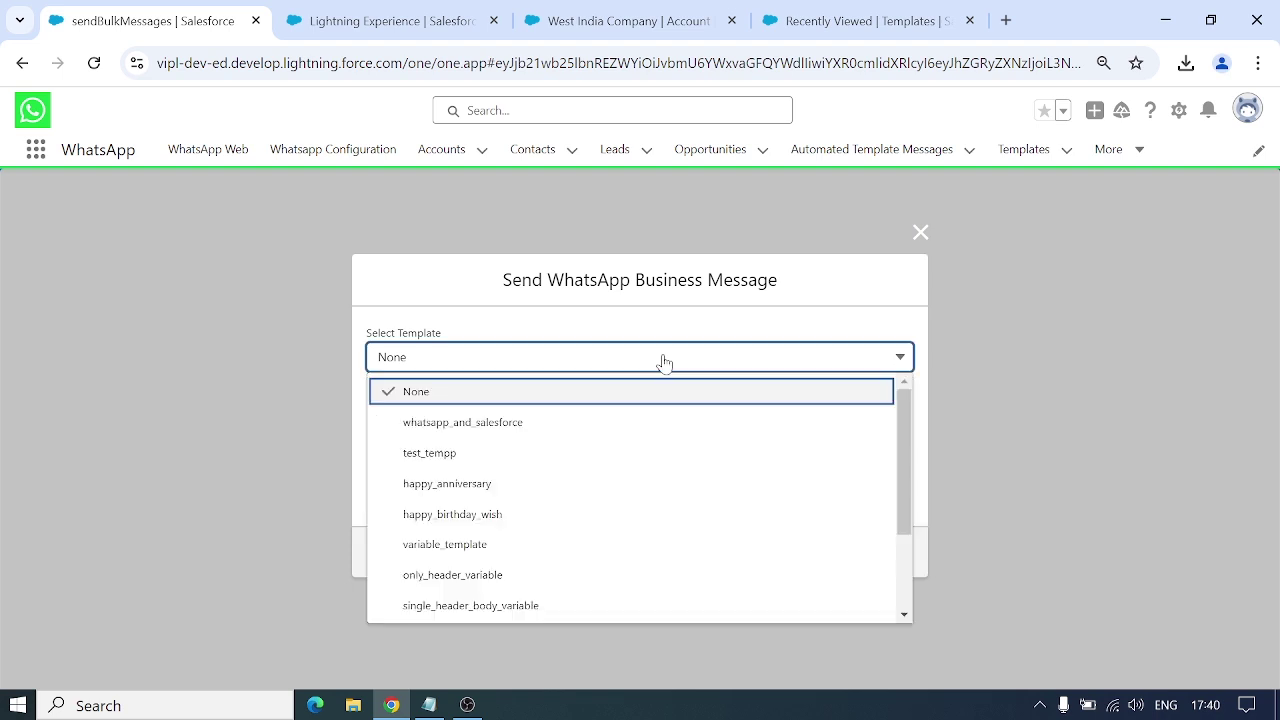
pyautogui.scroll(-3, 645, 518)
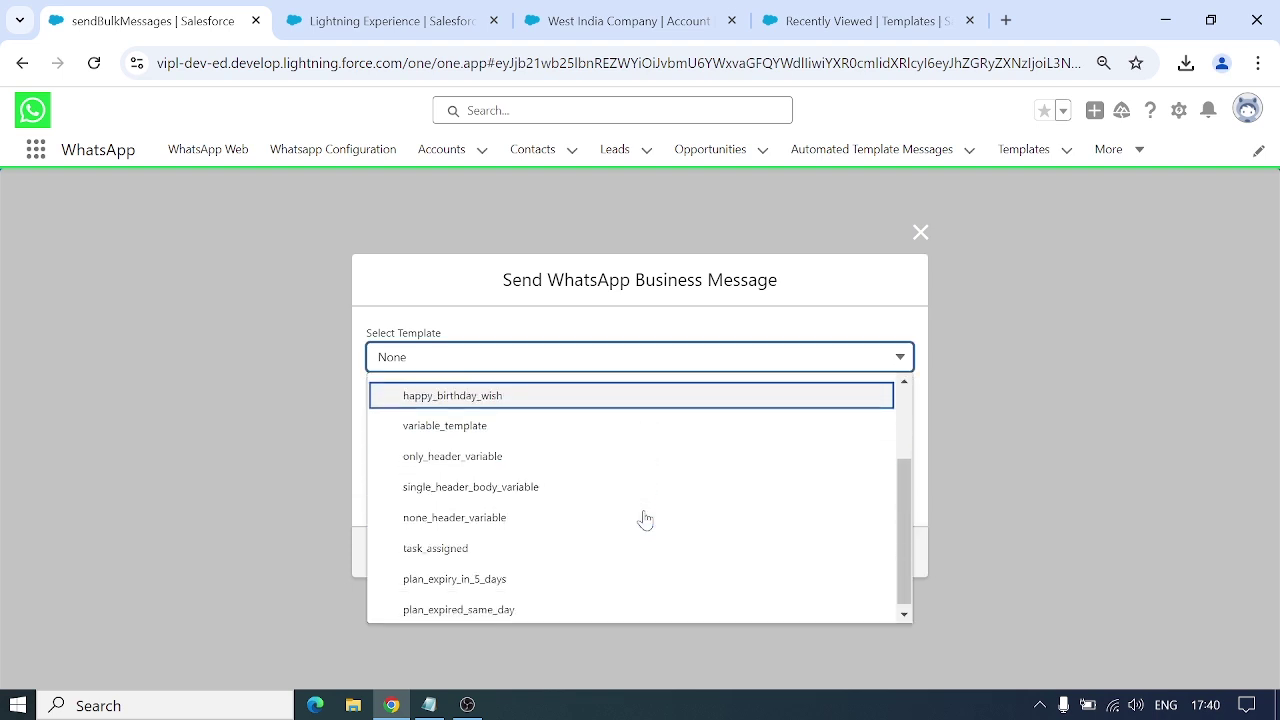
pyautogui.click(587, 545)
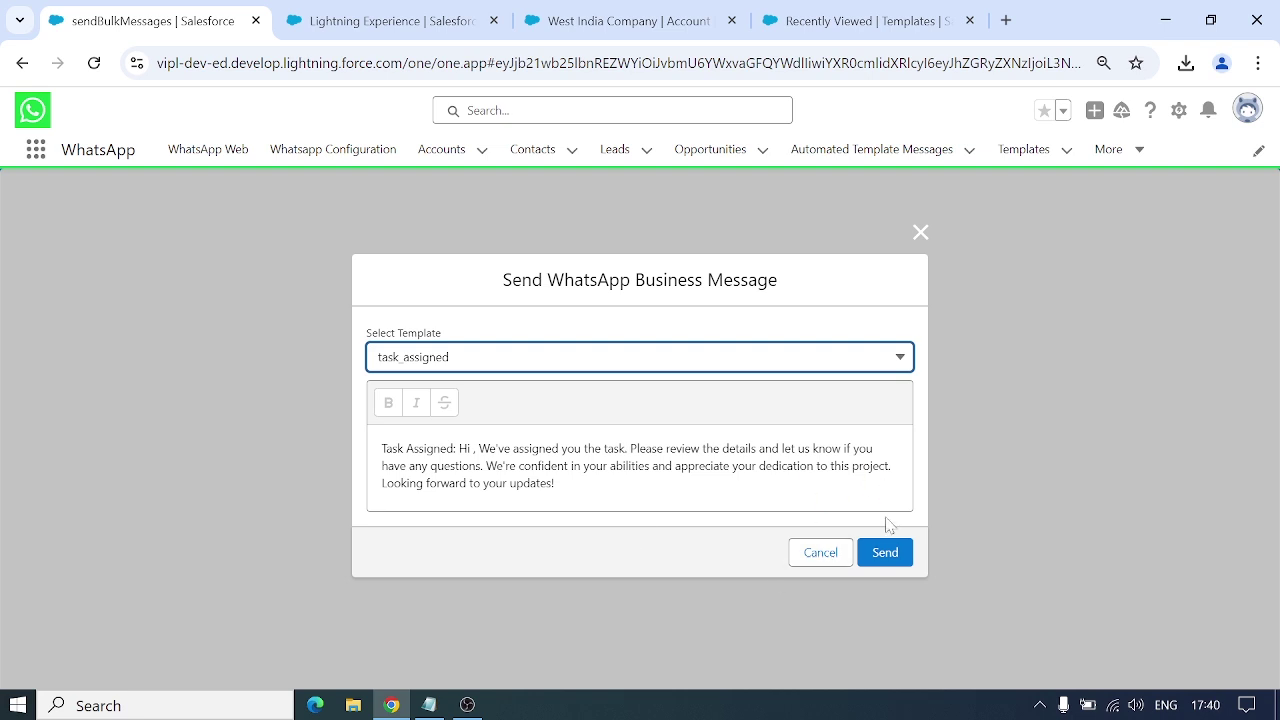
pyautogui.click(894, 552)
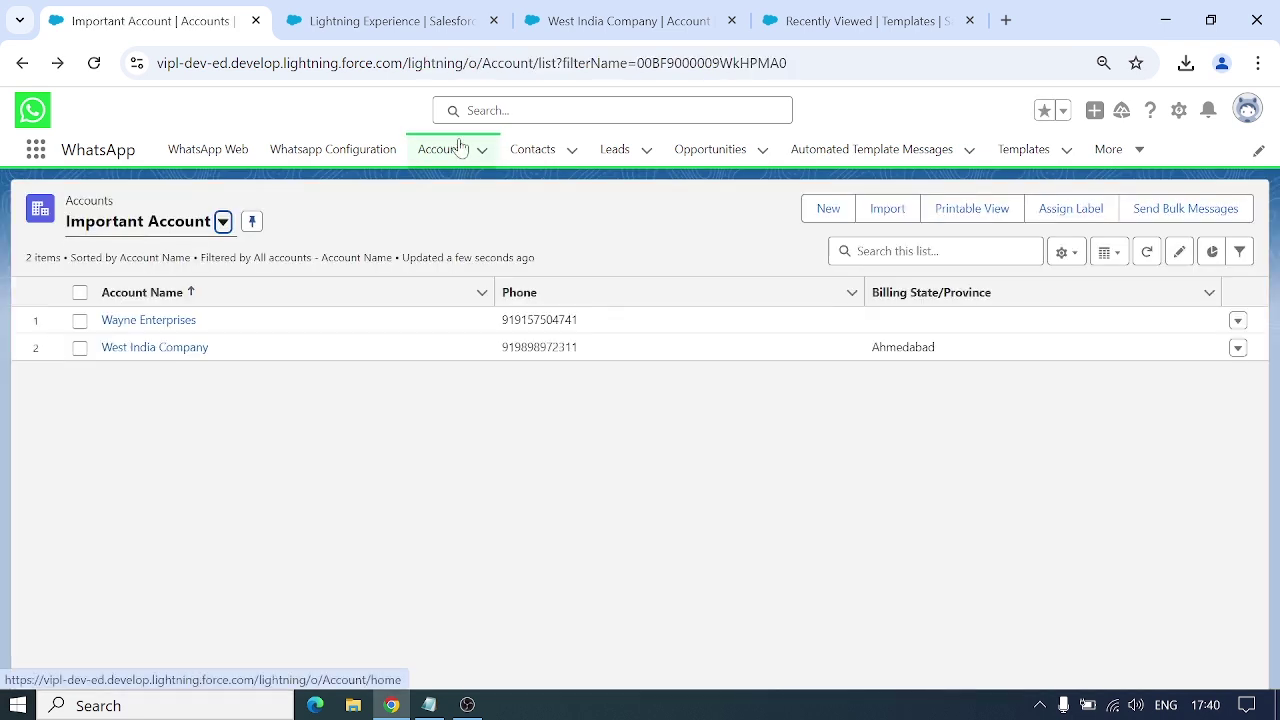
# Check the task_assigned template message in the Wayne Enterprises and West India Company chats in WhatsApp Web.
pyautogui.click(228, 148)
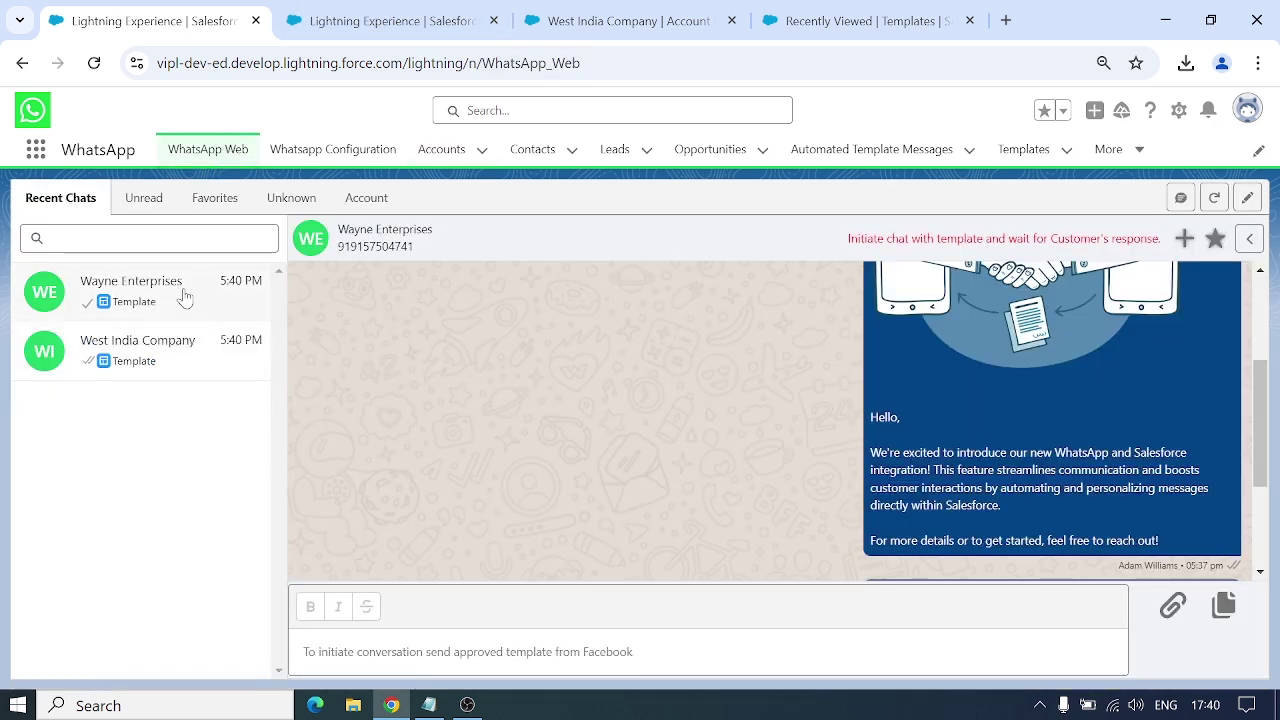
pyautogui.scroll(-2, 565, 428)
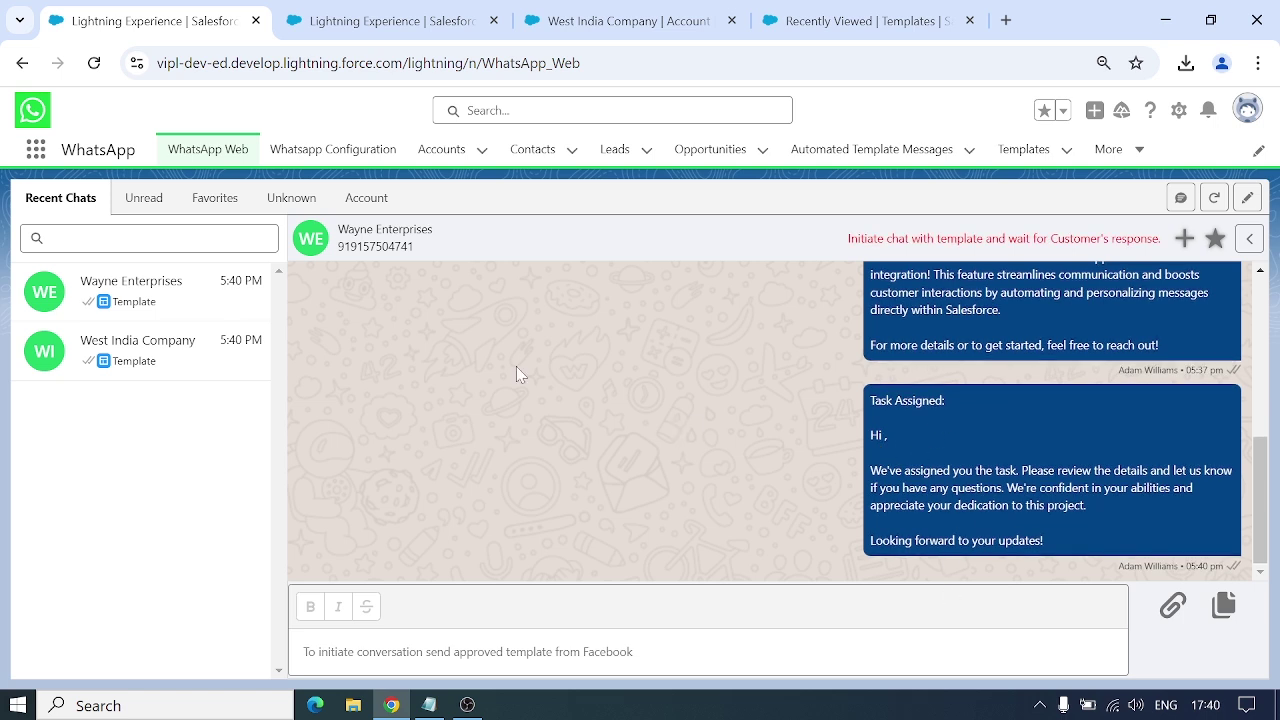
pyautogui.click(181, 363)
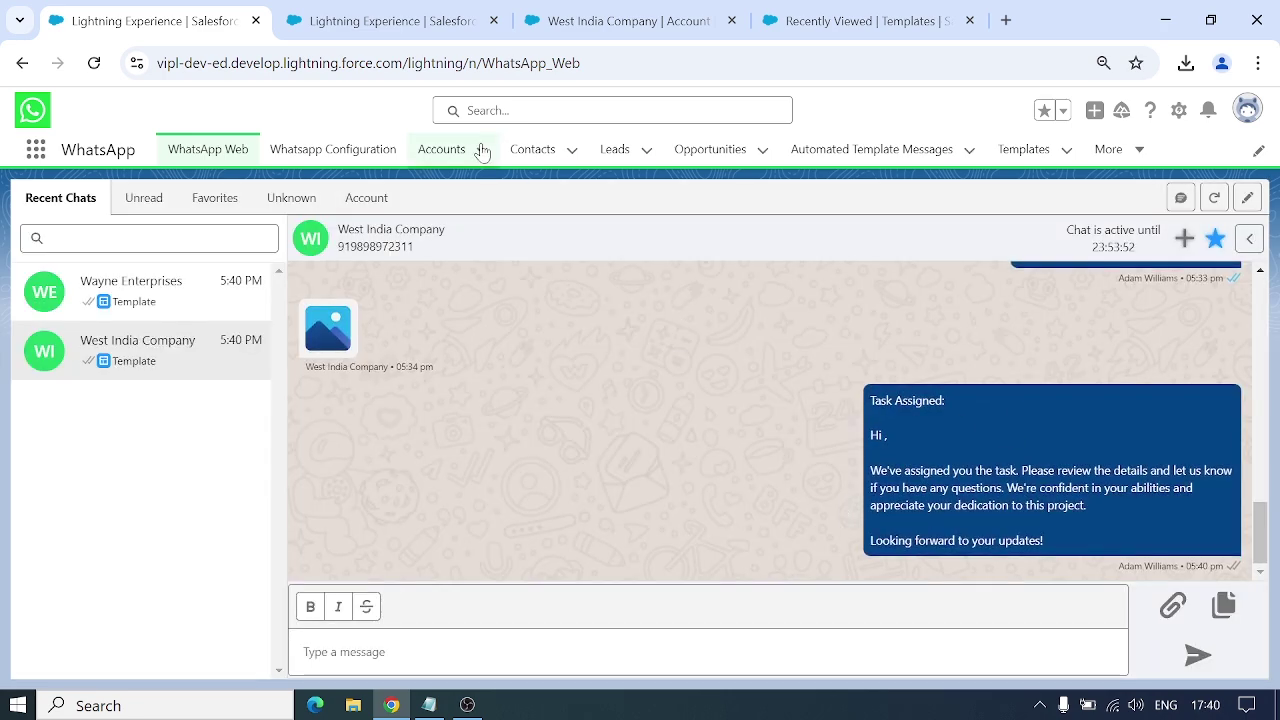
# Open Dashboards and Reports in separate browser tabs, and view the date filter options of the Send/Receive Statistics dashboard.
pyautogui.click(1137, 149)
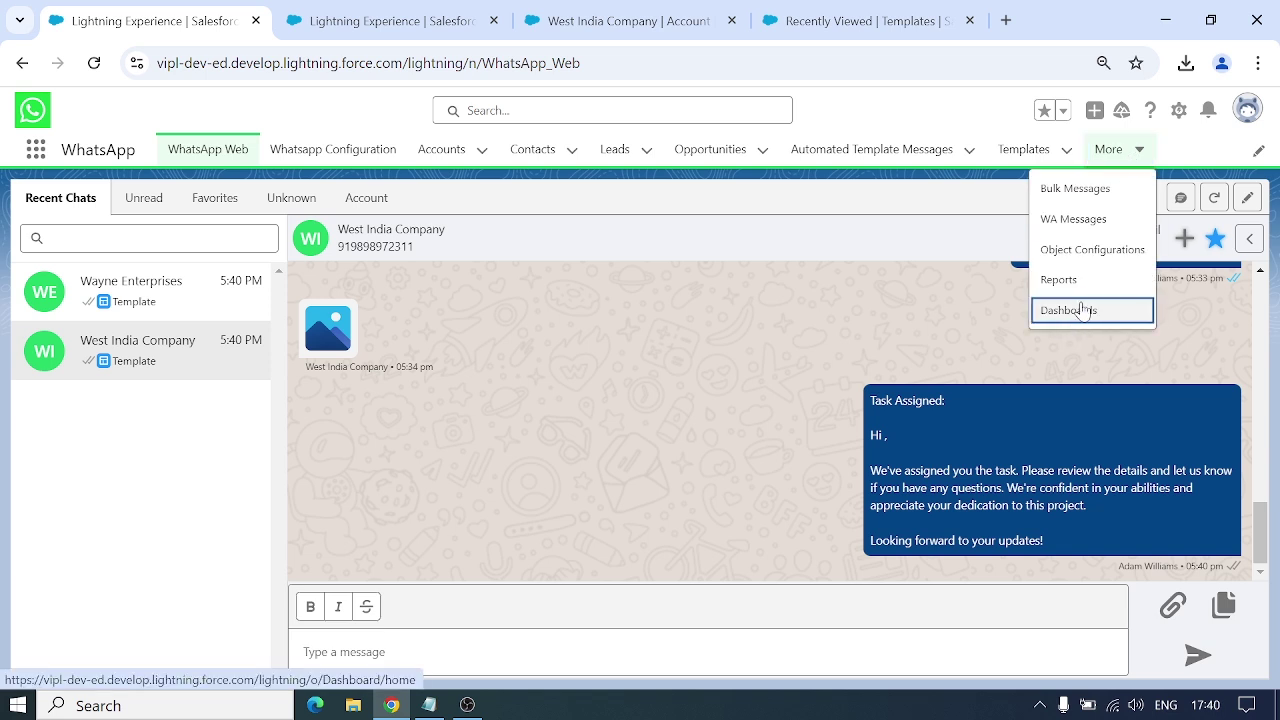
pyautogui.rightClick(1081, 310)
pyautogui.click(940, 318)
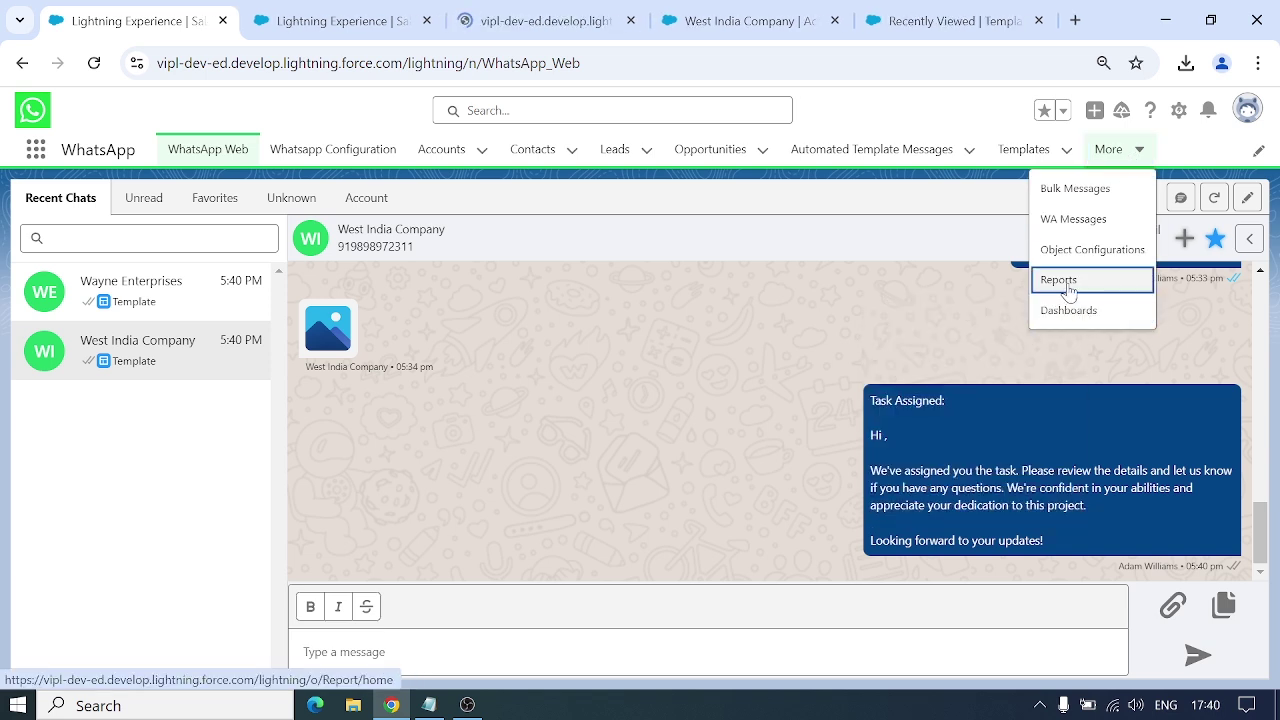
pyautogui.rightClick(1068, 289)
pyautogui.click(1035, 303)
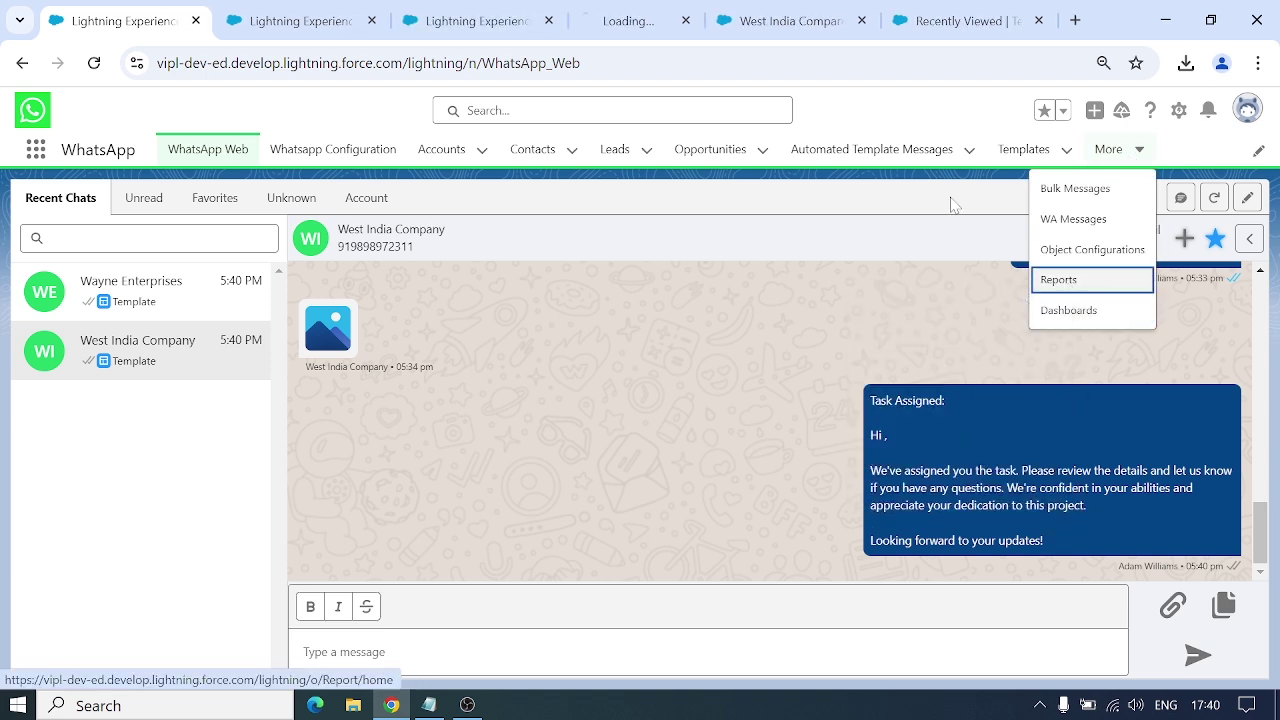
pyautogui.click(480, 18)
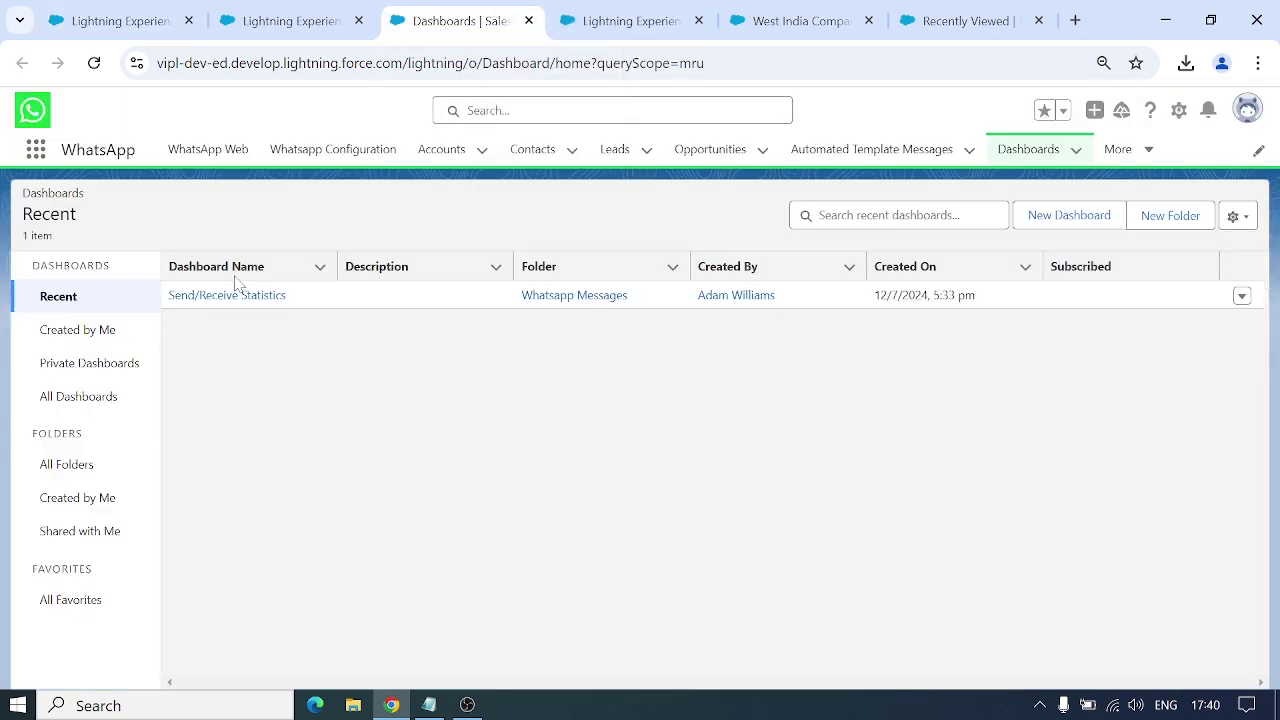
pyautogui.click(229, 297)
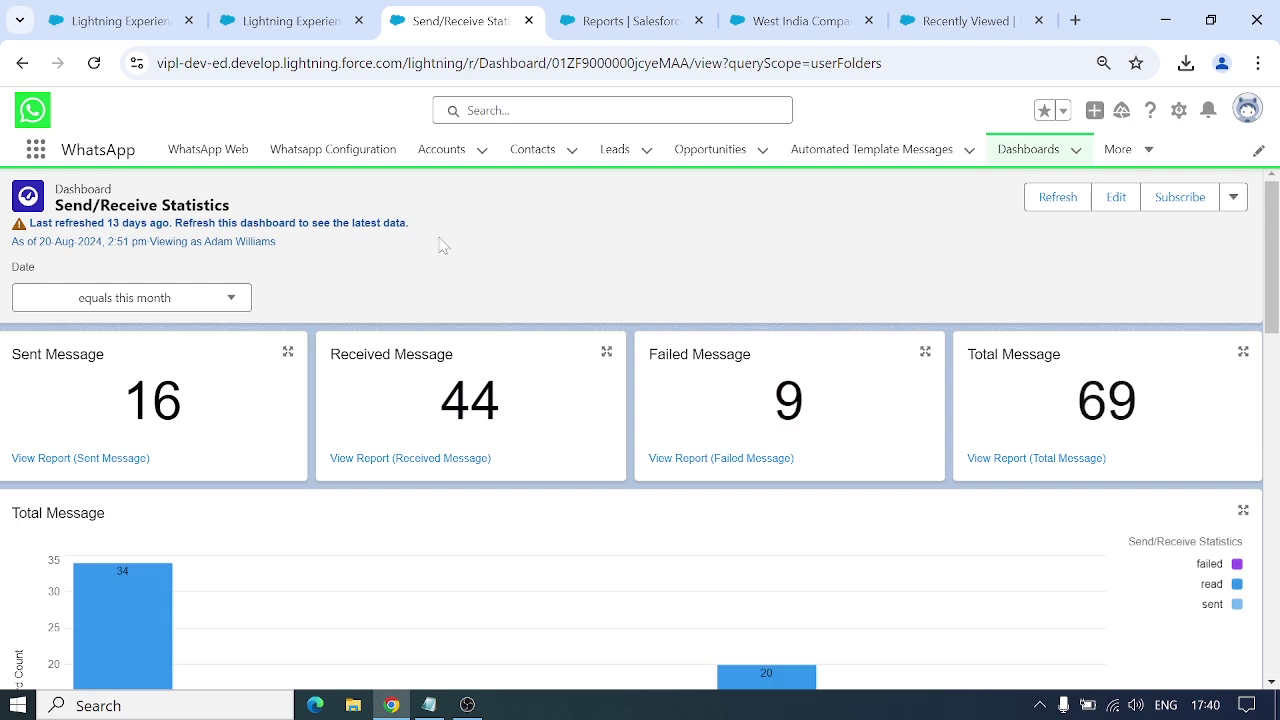
pyautogui.click(202, 298)
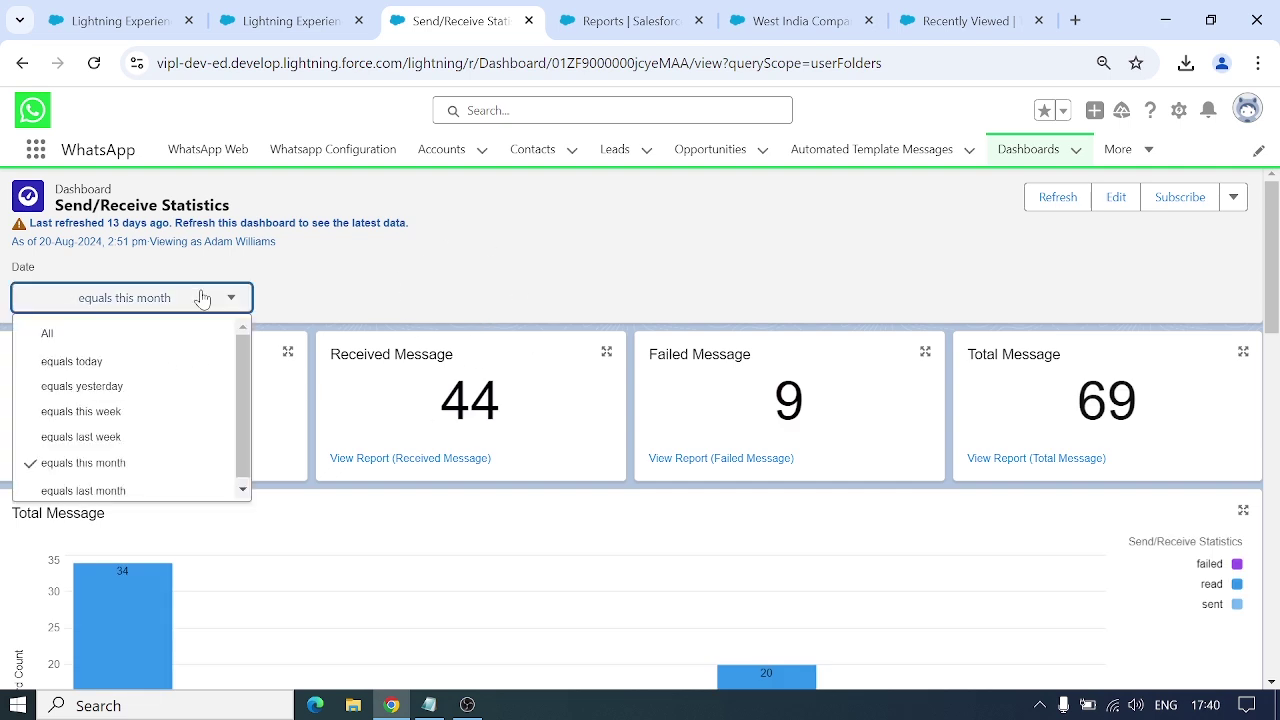
pyautogui.click(202, 298)
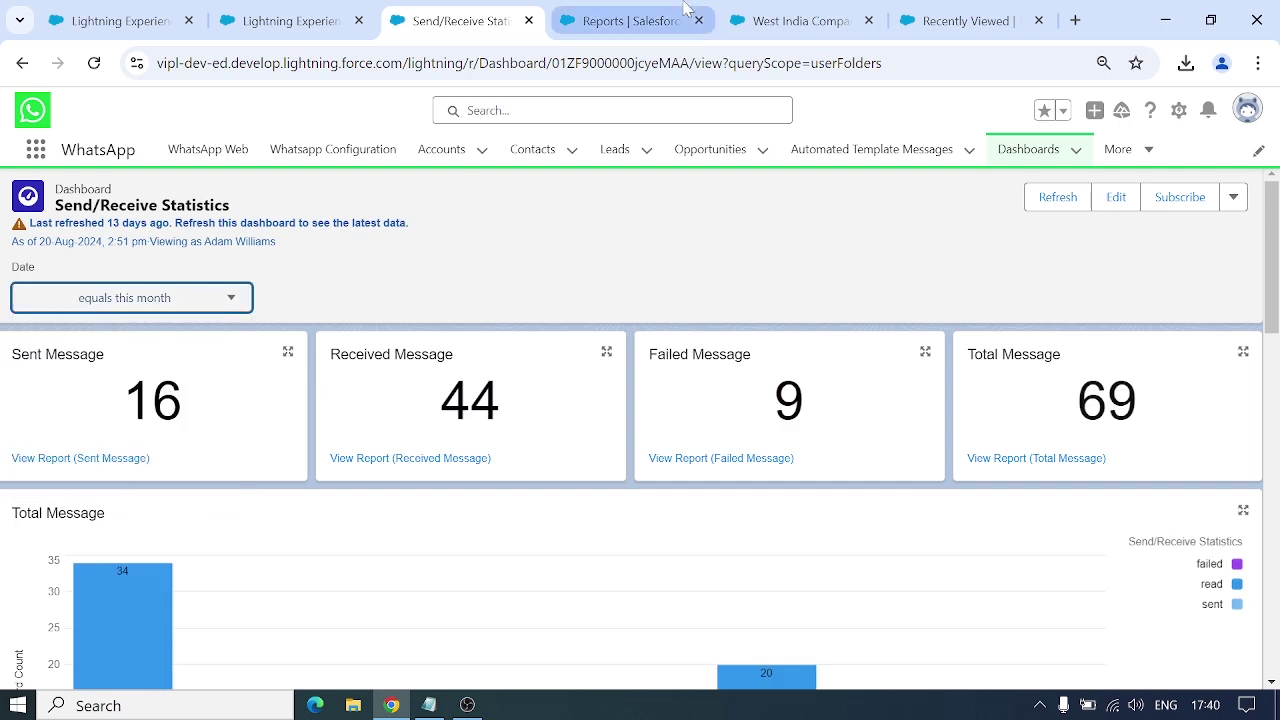
# View the recent reports list and close its tab, and examine the message charts on the Send/Receive Statistics dashboard.
pyautogui.click(645, 8)
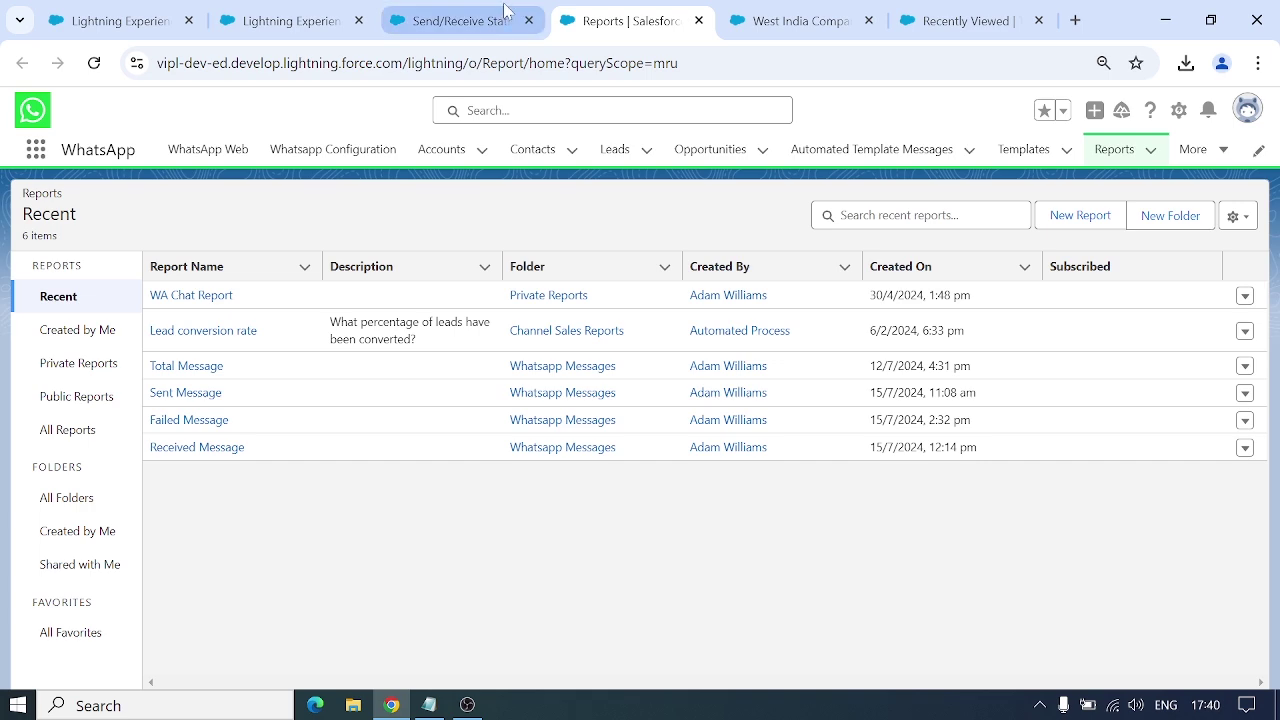
pyautogui.click(698, 21)
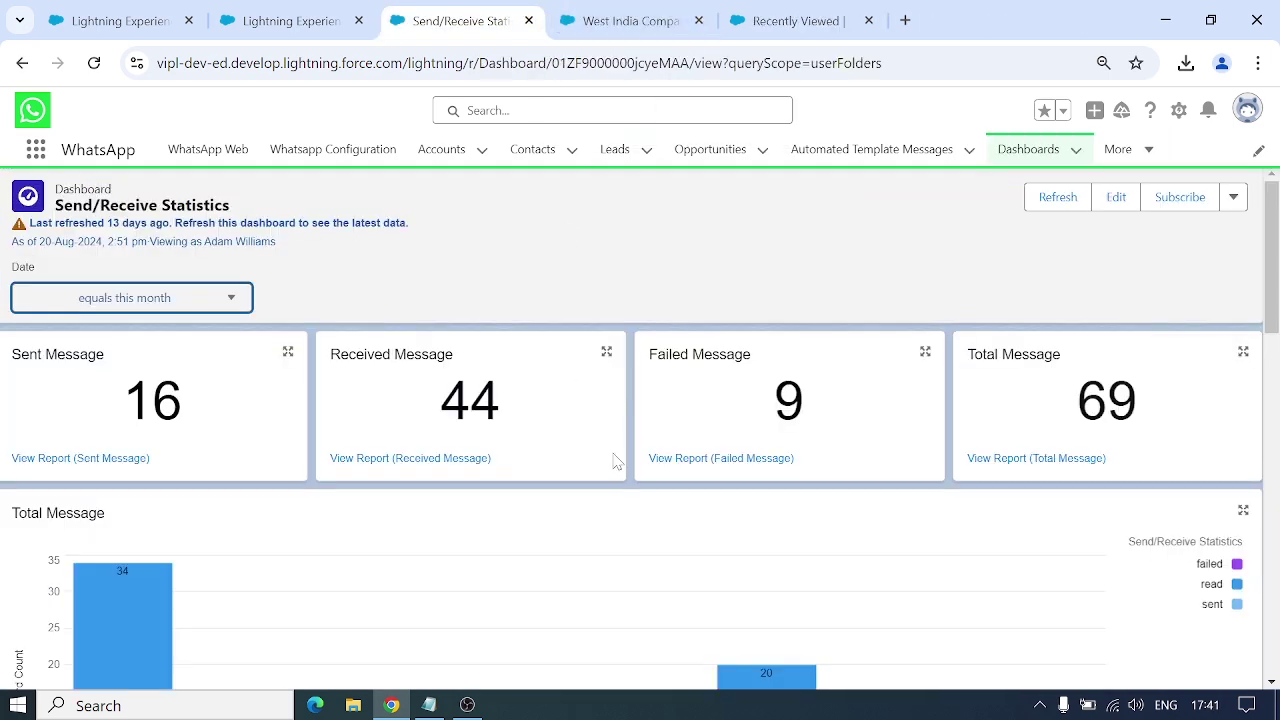
pyautogui.scroll(-1, 757, 466)
pyautogui.scroll(-5, 757, 472)
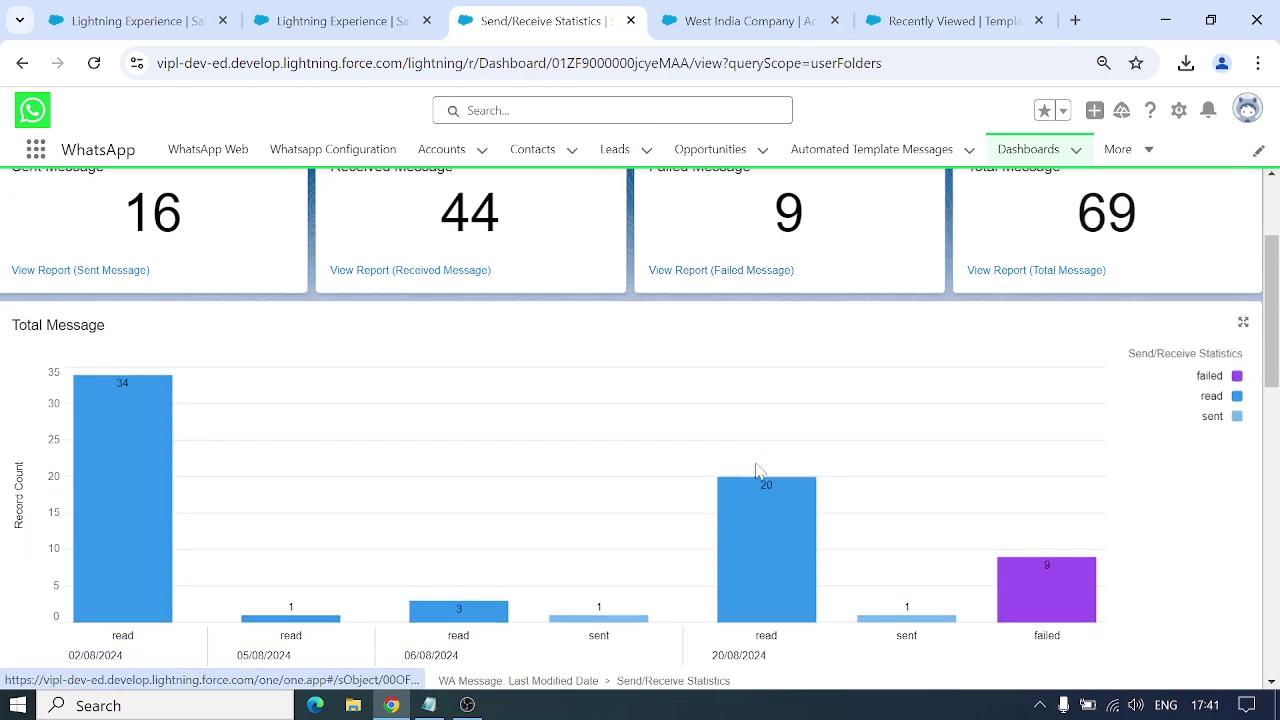
pyautogui.scroll(-4, 757, 472)
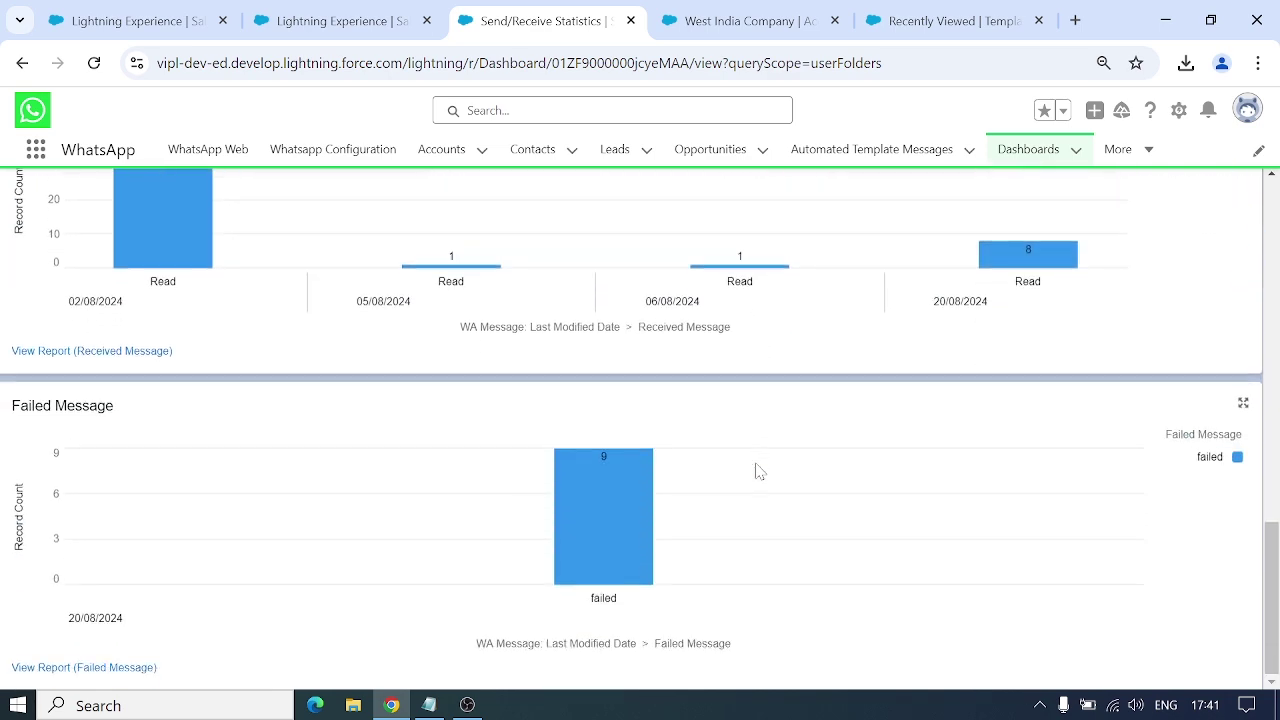
pyautogui.scroll(10, 757, 472)
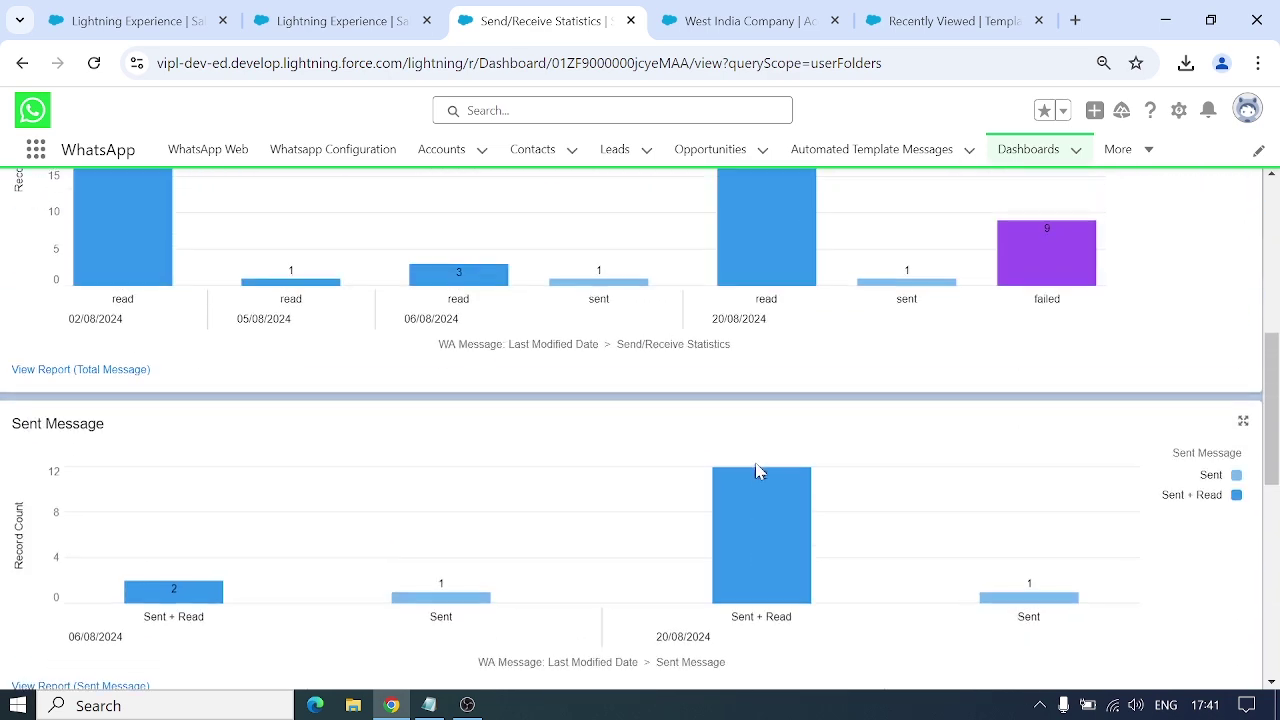
# Return to the WhatsApp Web chats and open the Bulk Messages list in a new browser tab.
pyautogui.click(326, 8)
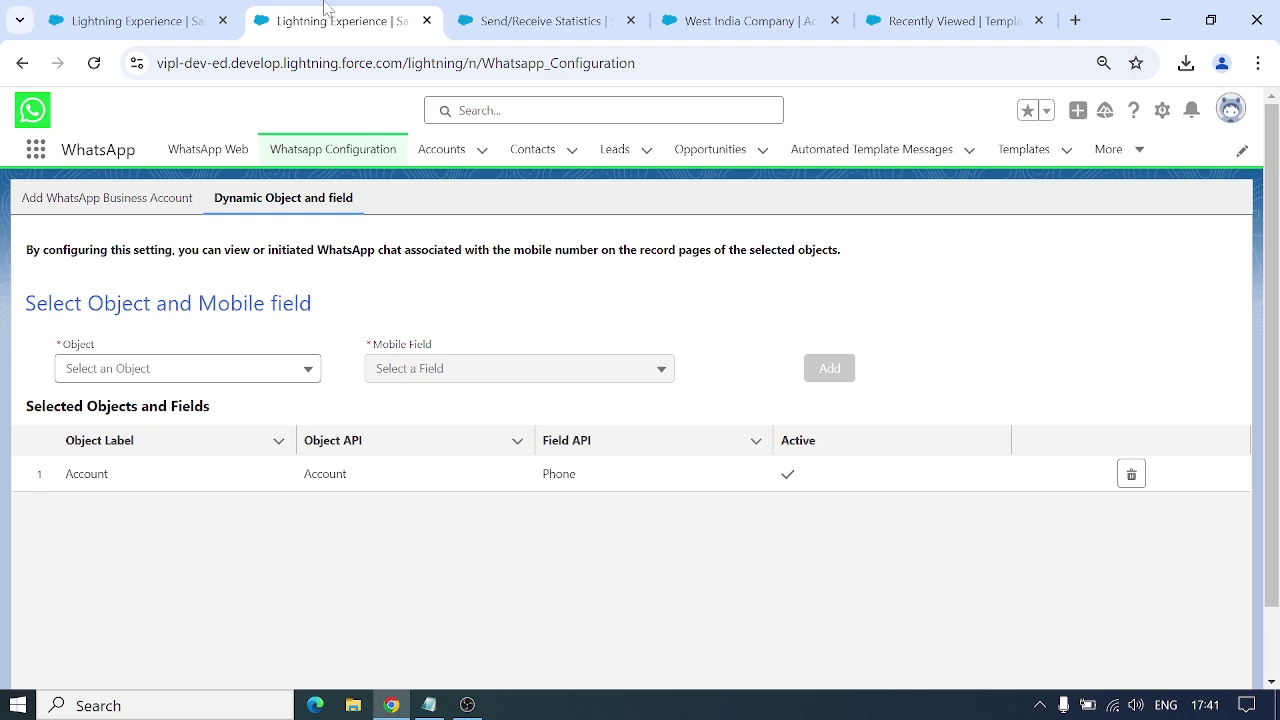
pyautogui.click(128, 10)
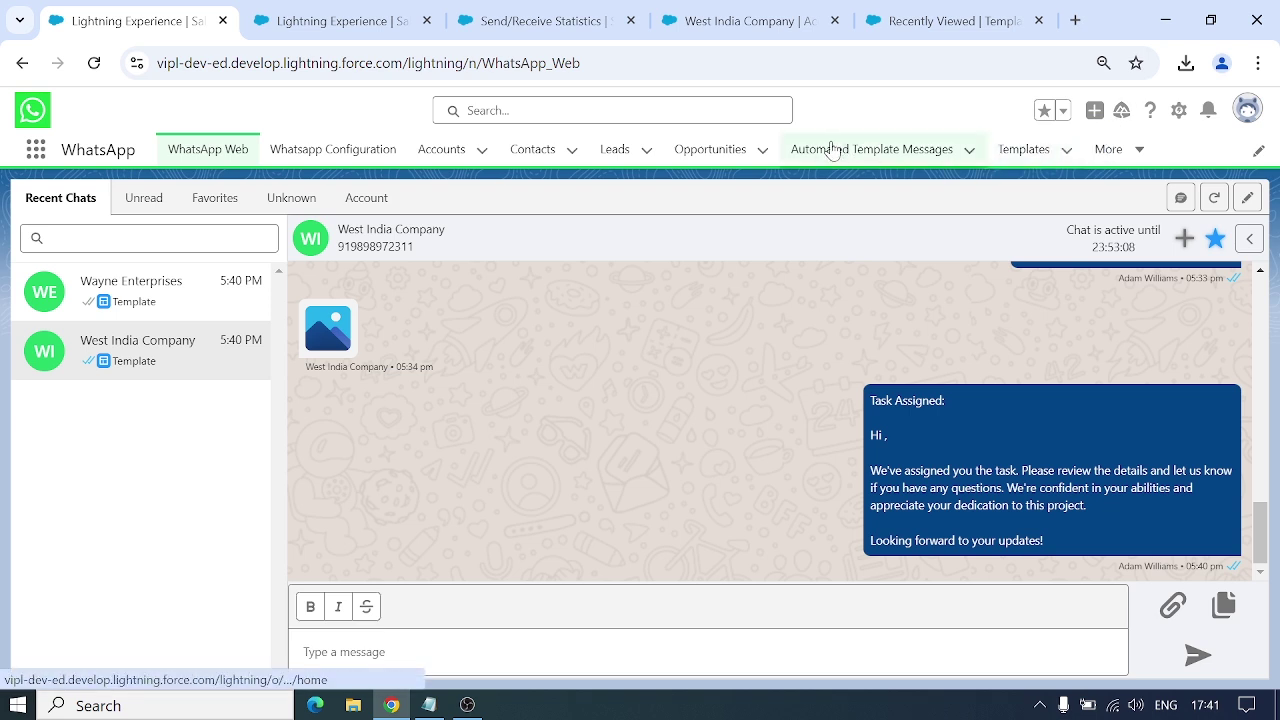
pyautogui.click(1142, 150)
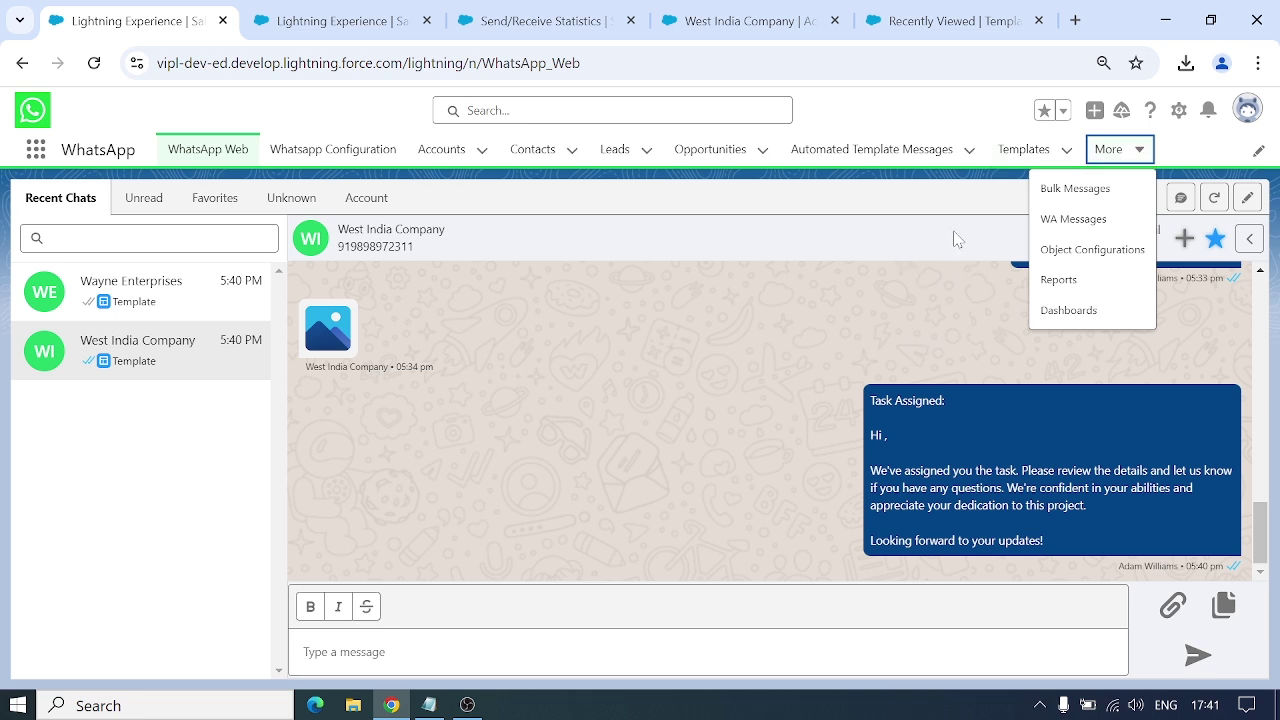
pyautogui.press('Down')
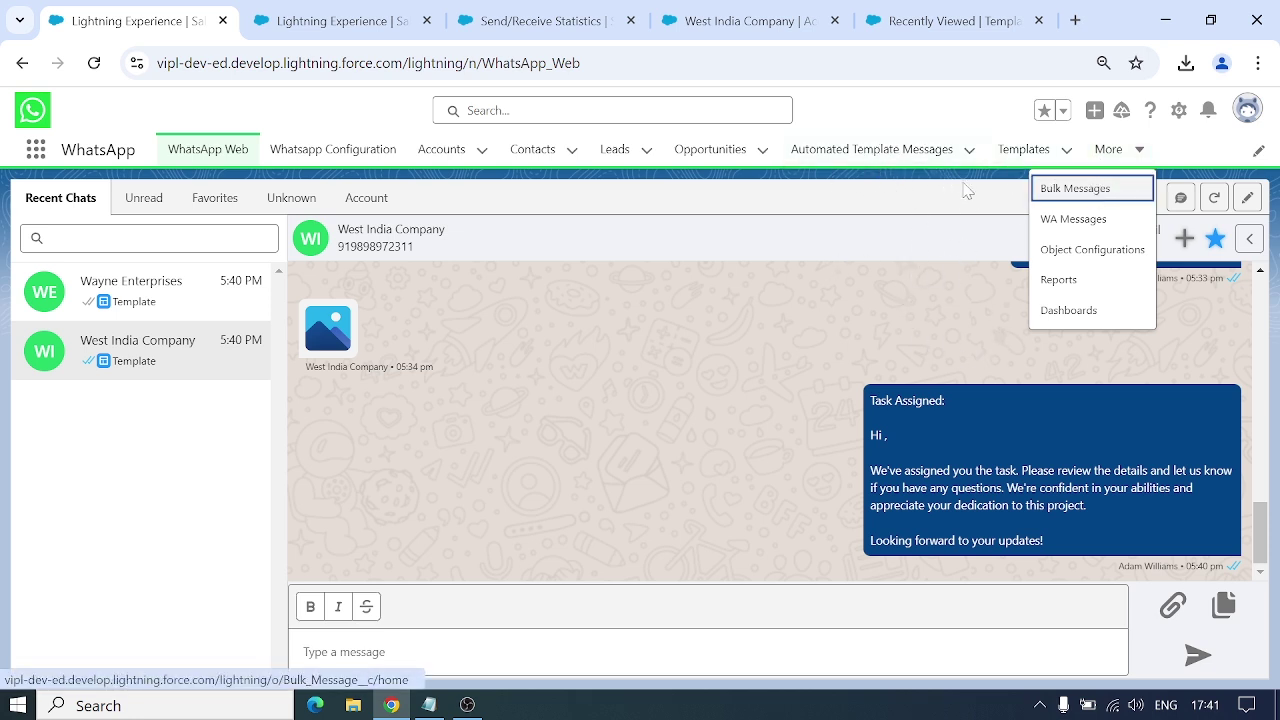
pyautogui.rightClick(1066, 190)
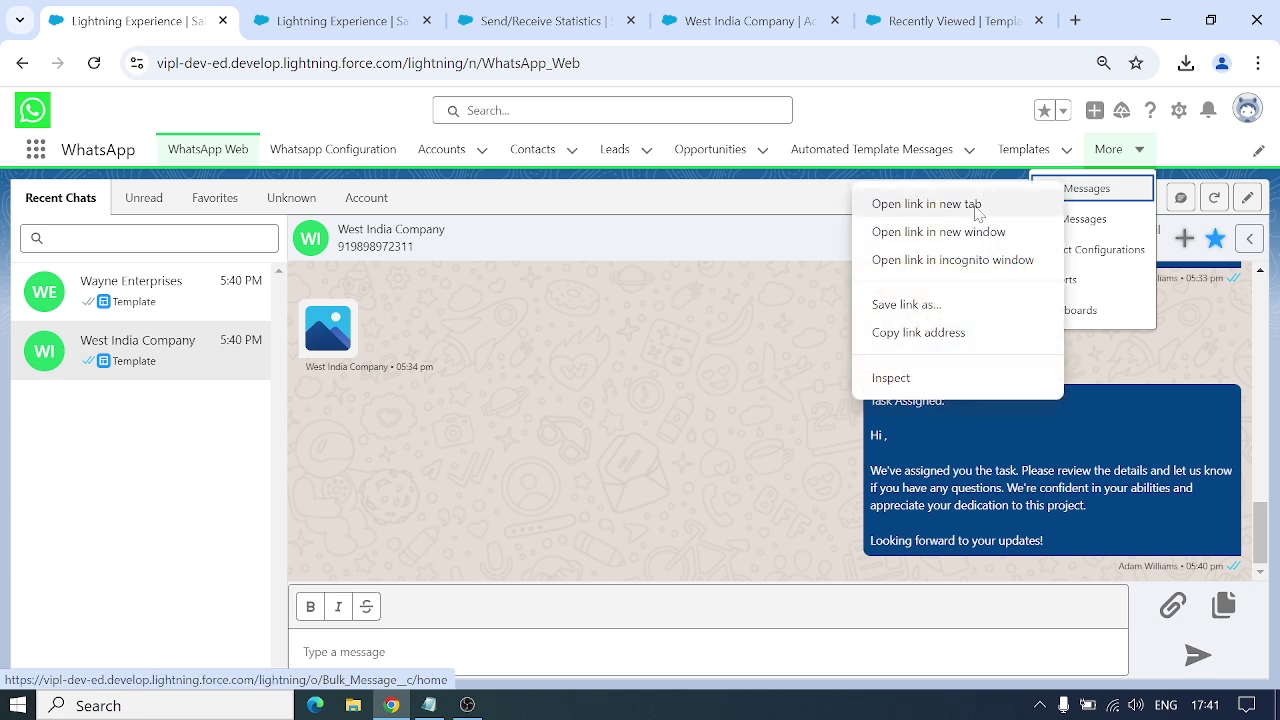
pyautogui.click(926, 204)
pyautogui.click(612, 18)
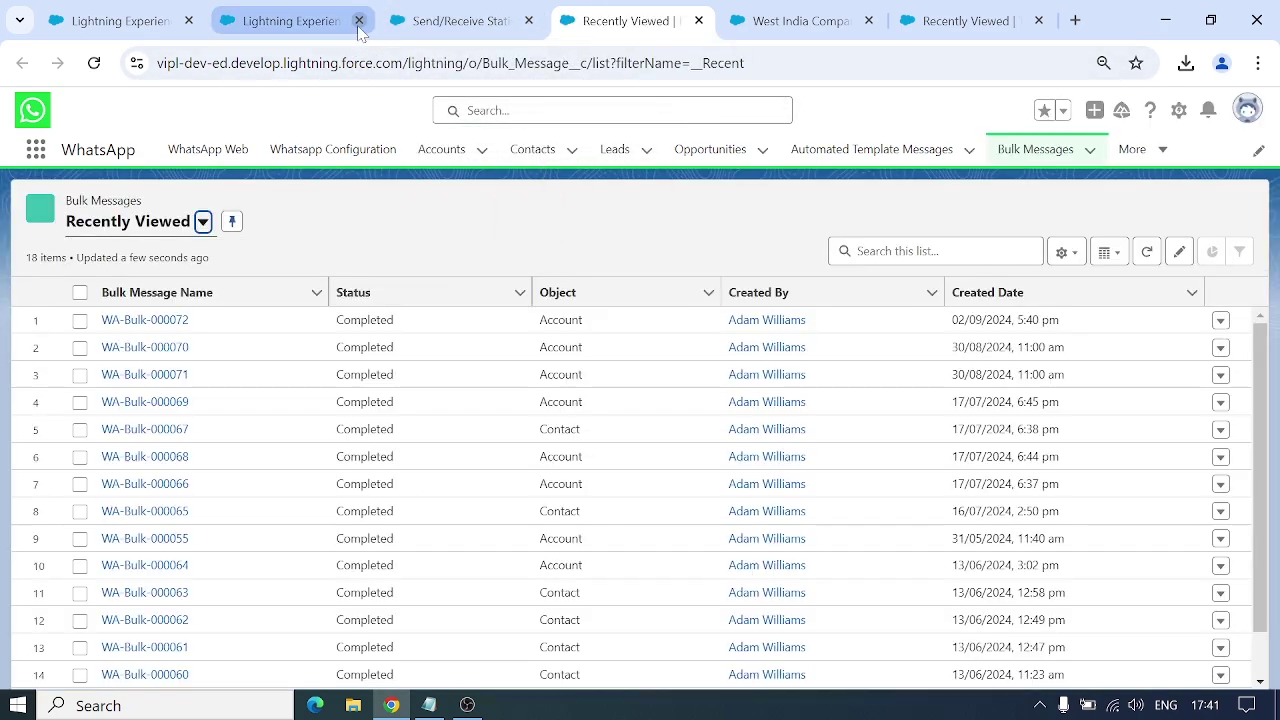
# Close all extra browser tabs so that only the WhatsApp Web chat page stays open.
pyautogui.click(359, 21)
pyautogui.click(358, 30)
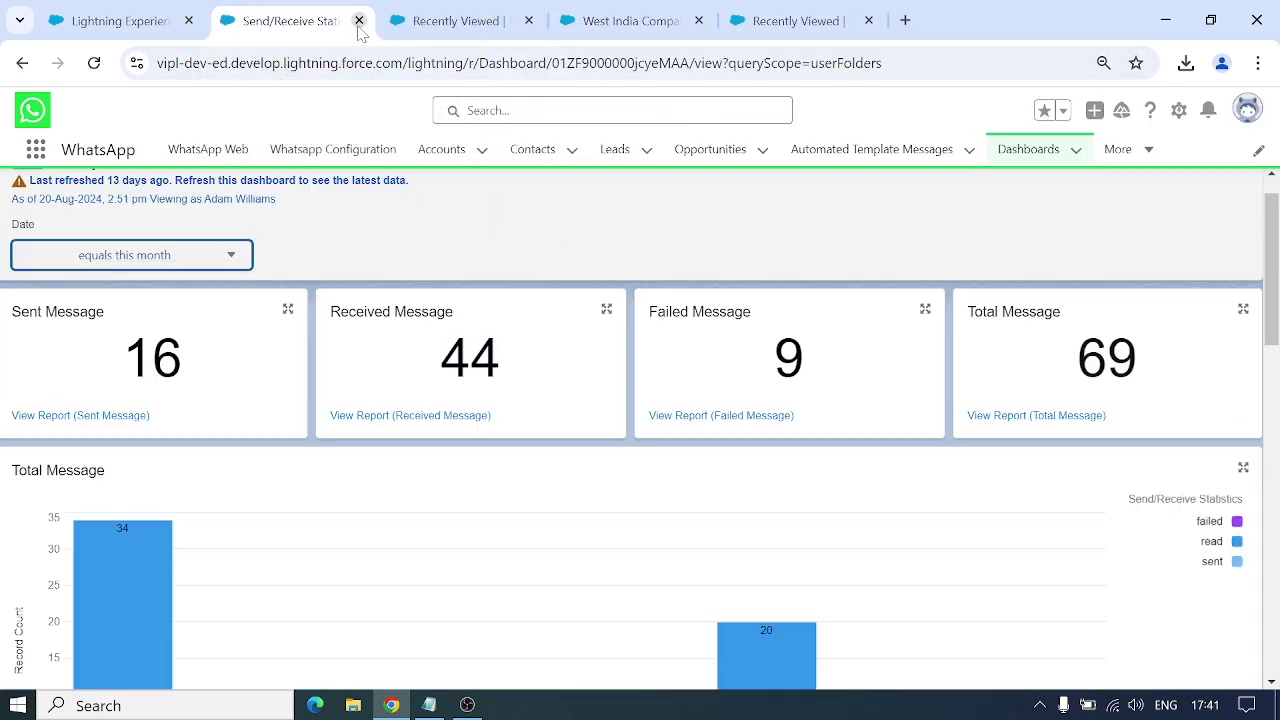
pyautogui.click(359, 21)
pyautogui.click(359, 21)
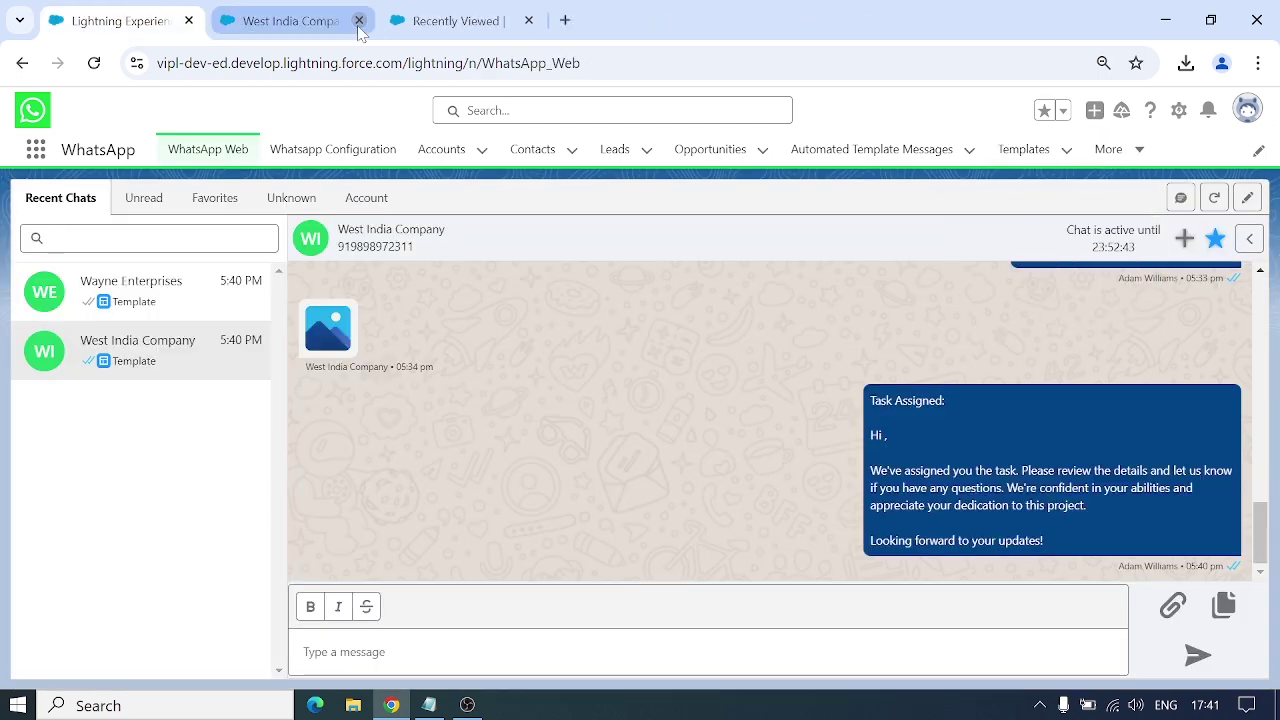
pyautogui.click(359, 21)
pyautogui.click(359, 21)
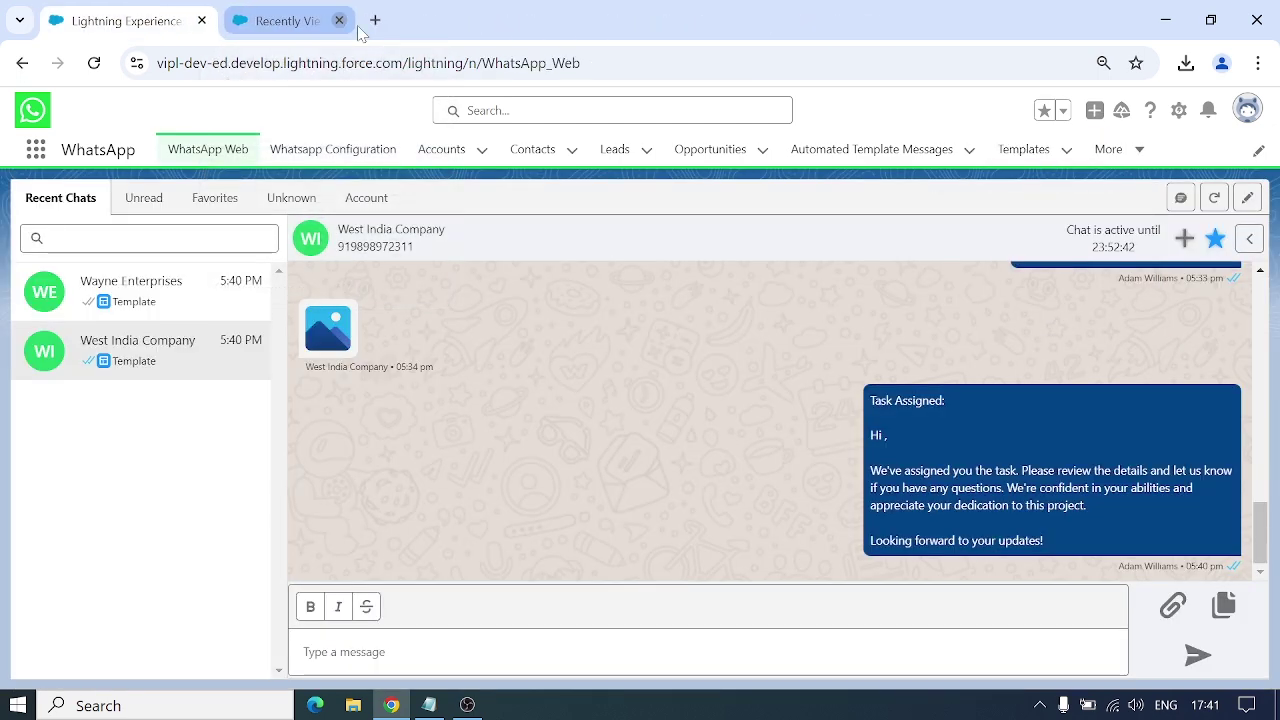
# Open bulk message WA-Bulk-000072 from the Bulk Messages list and examine its Bulk Message Report chart.
pyautogui.click(1136, 151)
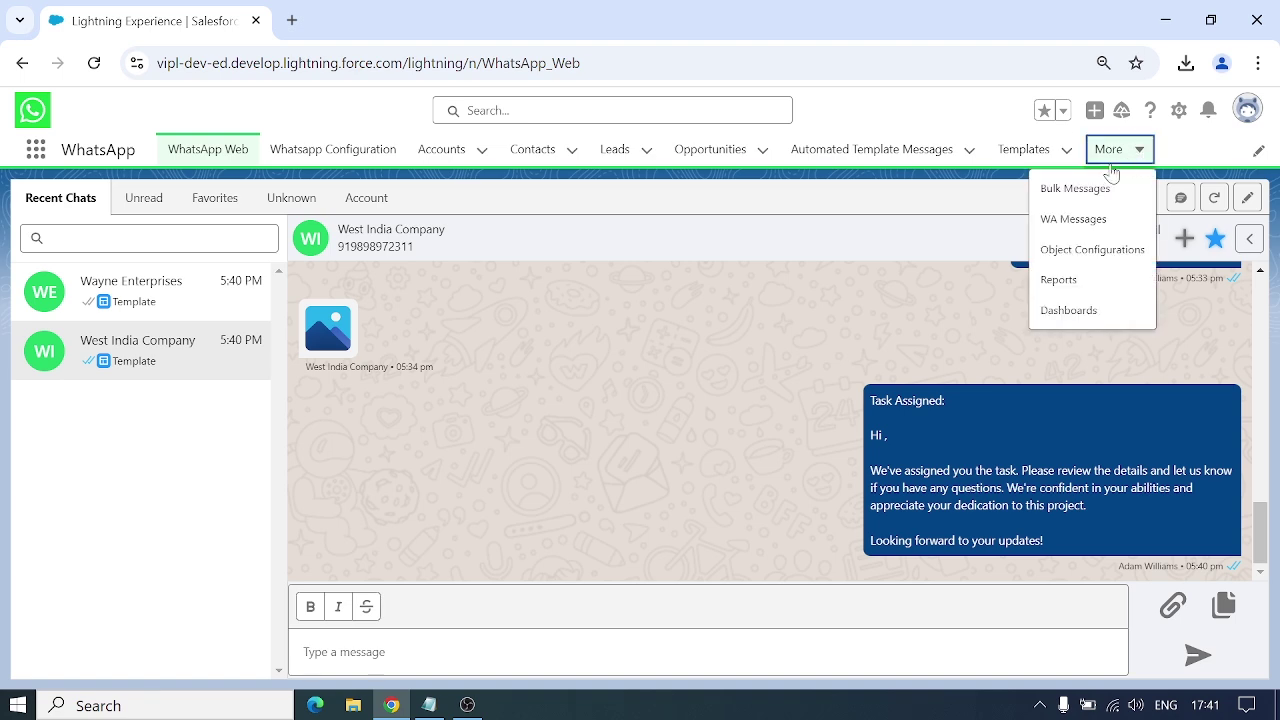
pyautogui.click(1092, 186)
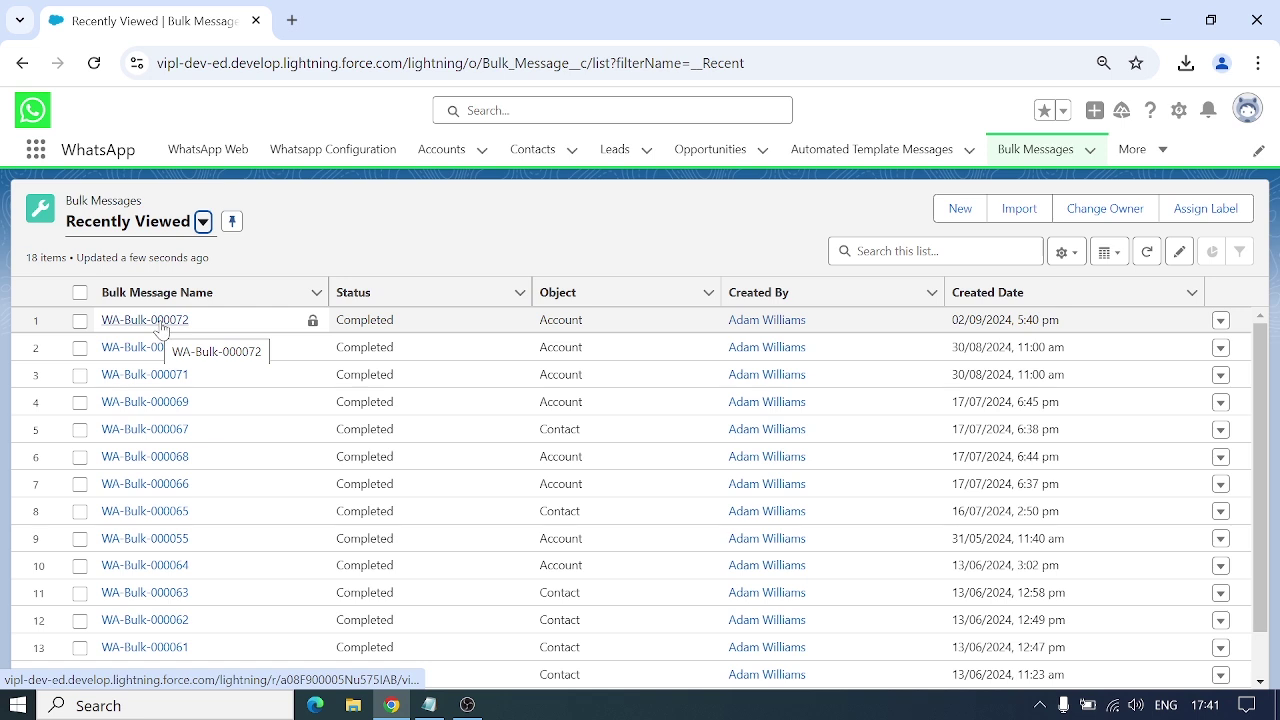
pyautogui.click(160, 322)
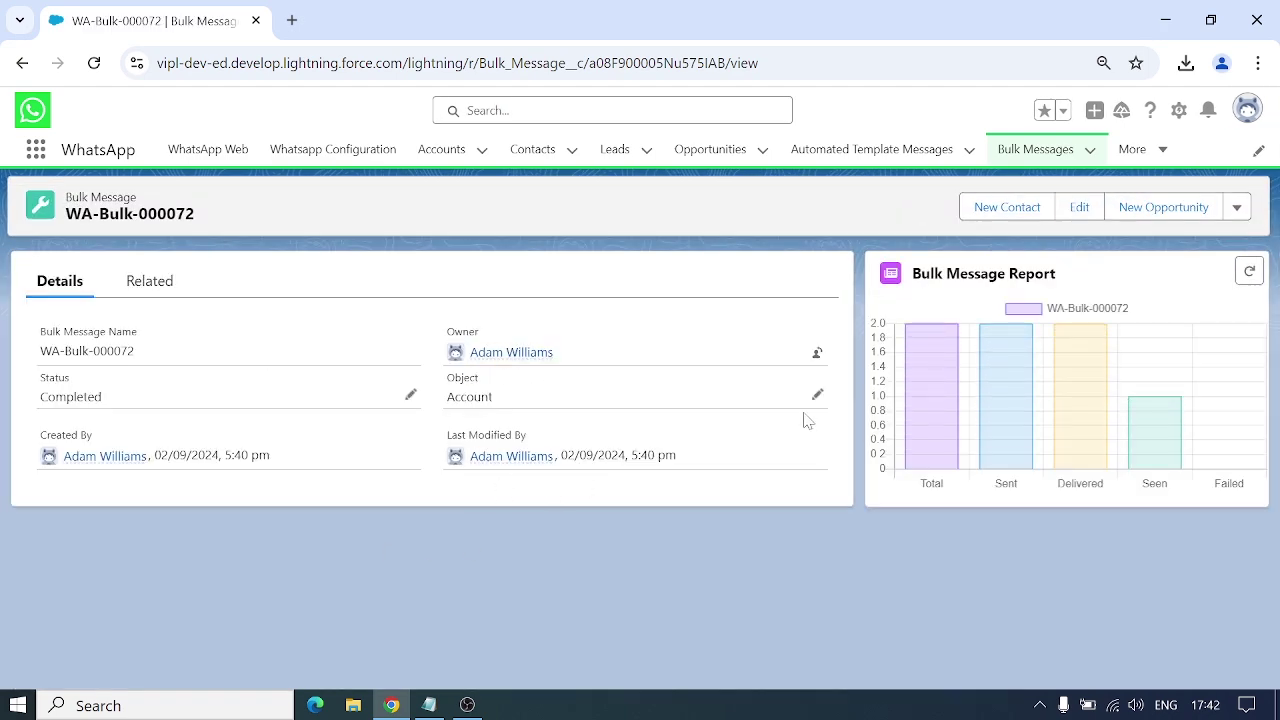
pyautogui.moveTo(937, 353)
pyautogui.moveTo(1097, 380)
pyautogui.moveTo(1179, 437)
# Show the account info for the West India Company chat in WhatsApp Web and open the linked account record.
pyautogui.click(220, 157)
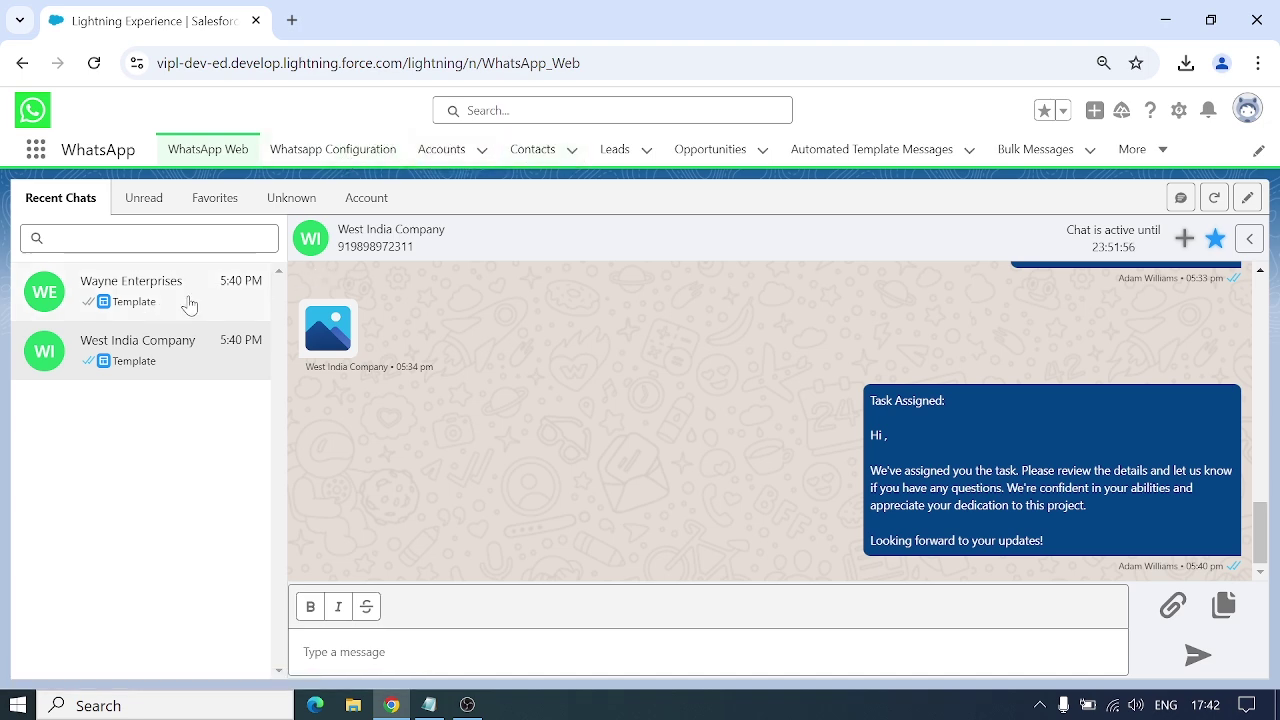
pyautogui.click(383, 246)
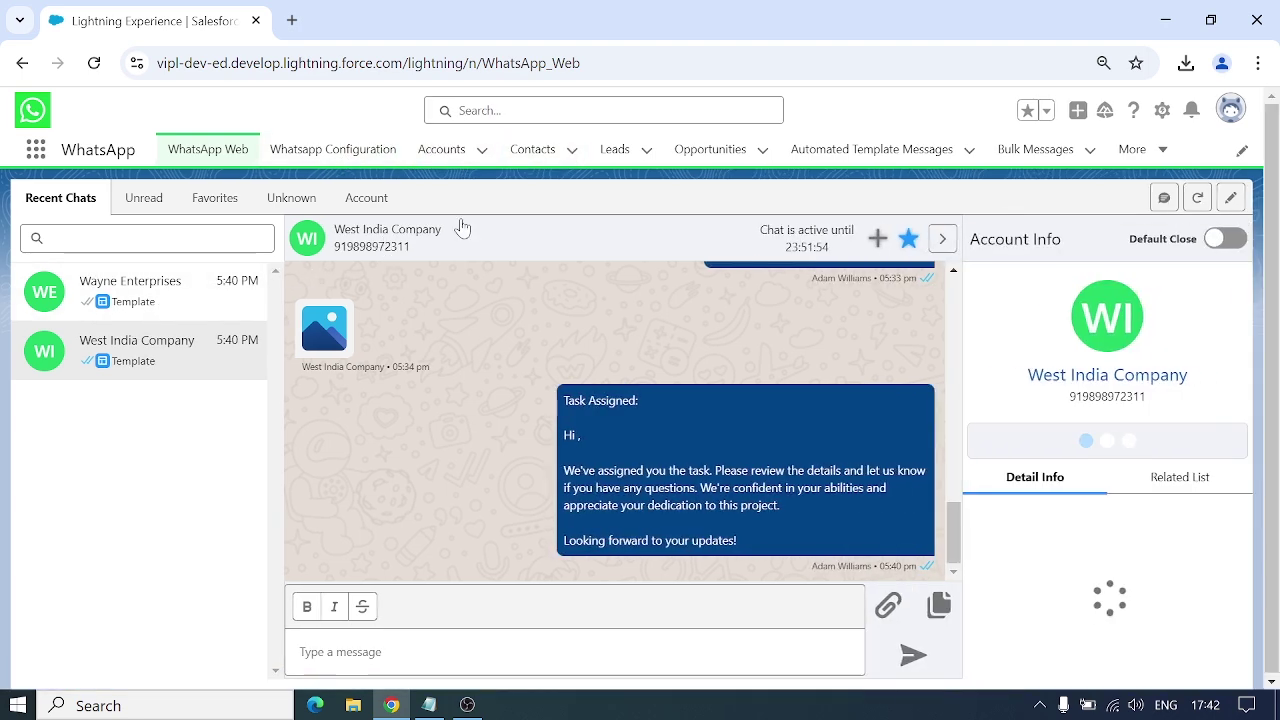
pyautogui.click(1083, 377)
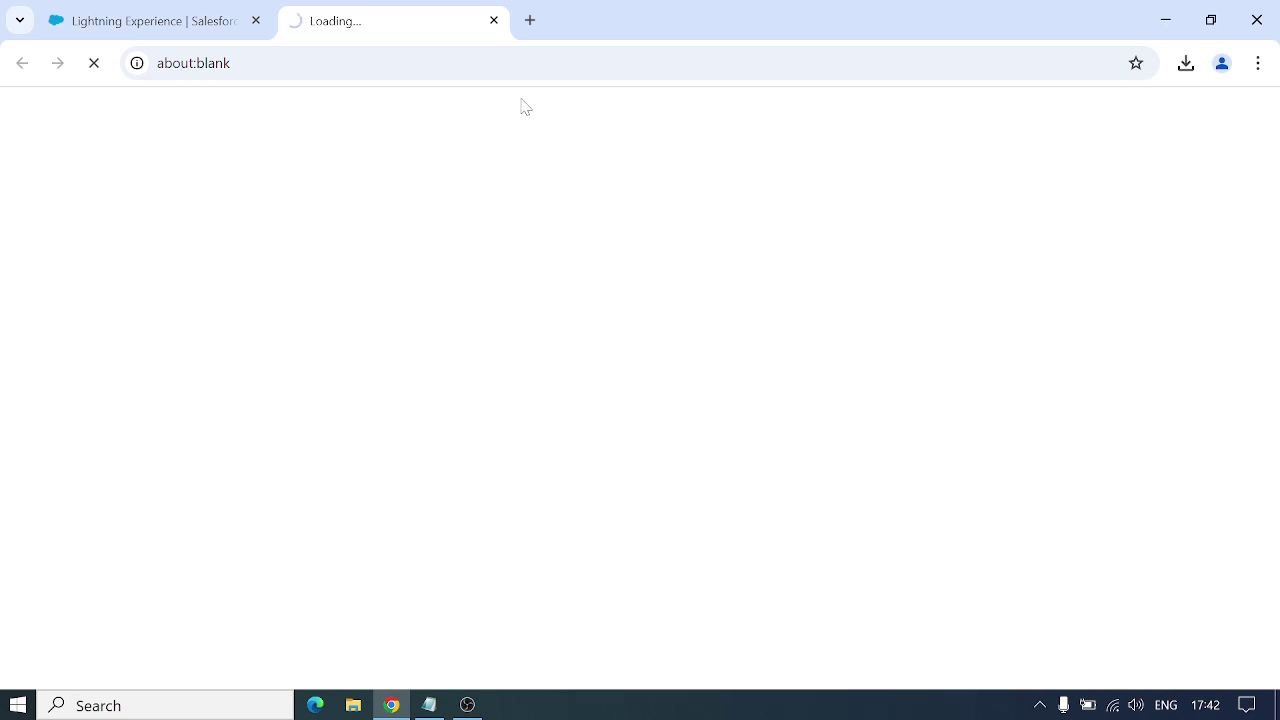
pyautogui.click(217, 8)
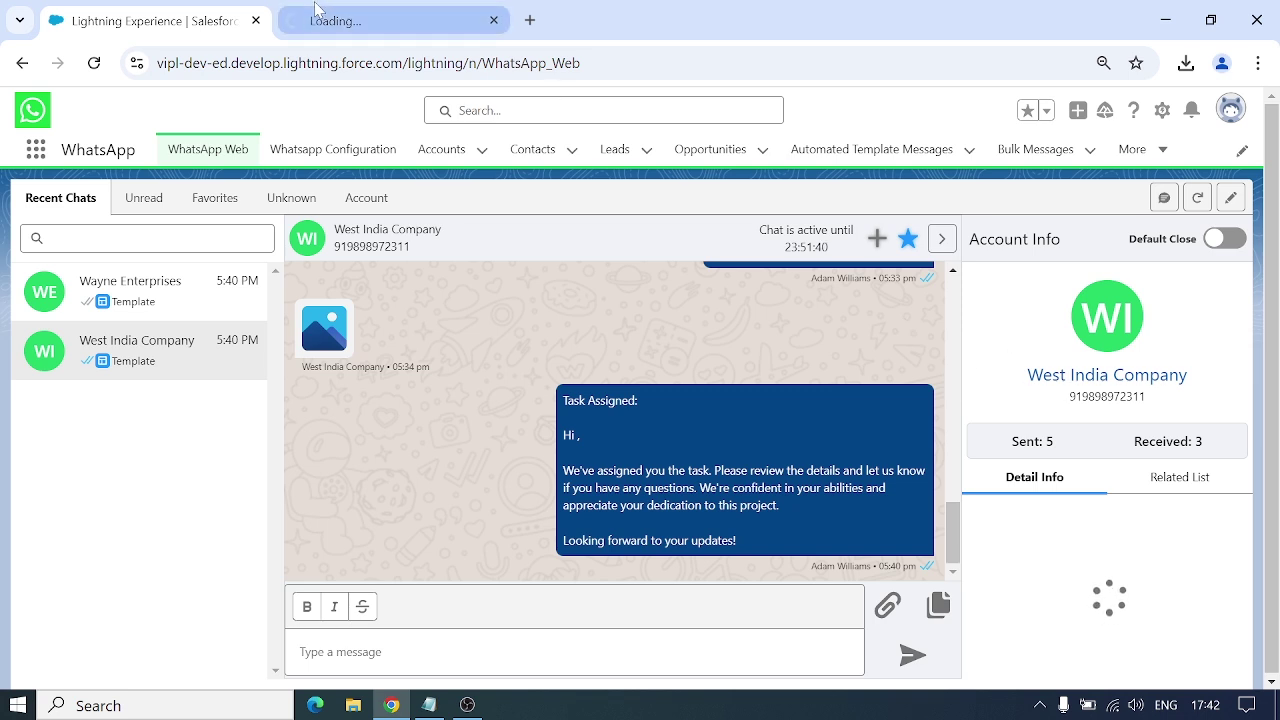
pyautogui.click(350, 14)
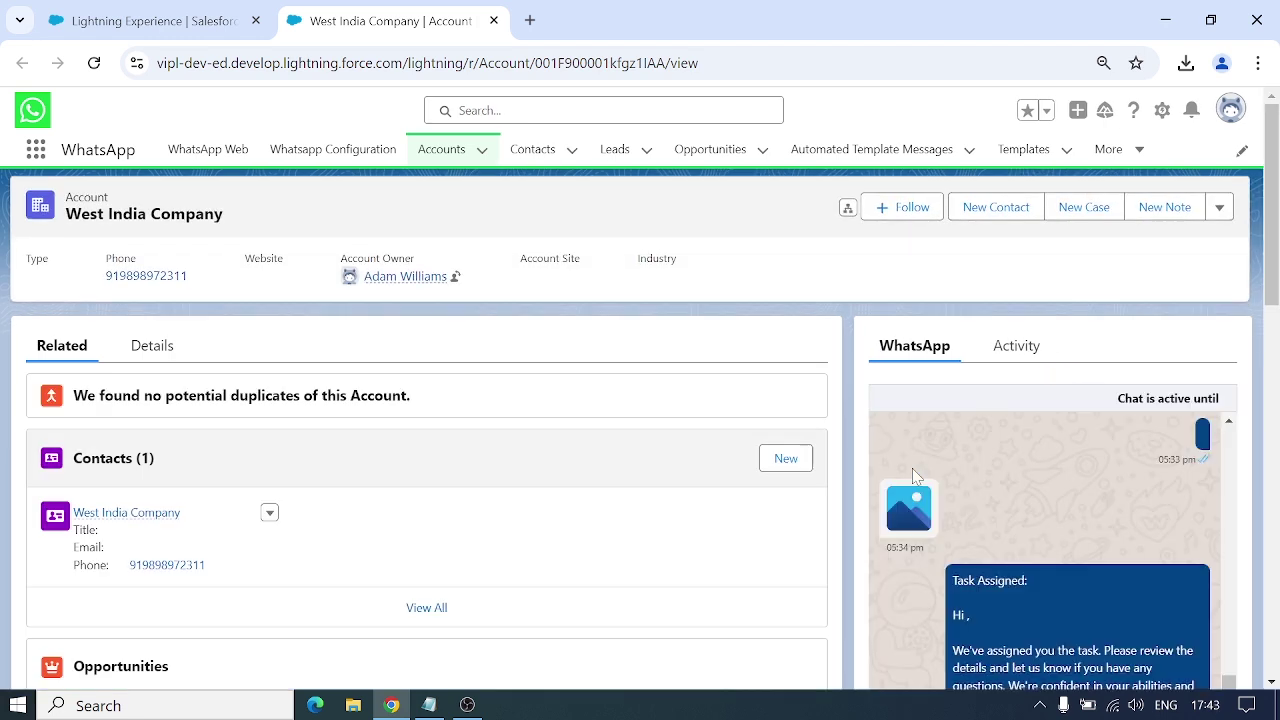
# Examine the embedded WhatsApp chat on the West India Company account page, including its message box and media upload.
pyautogui.scroll(-2, 912, 468)
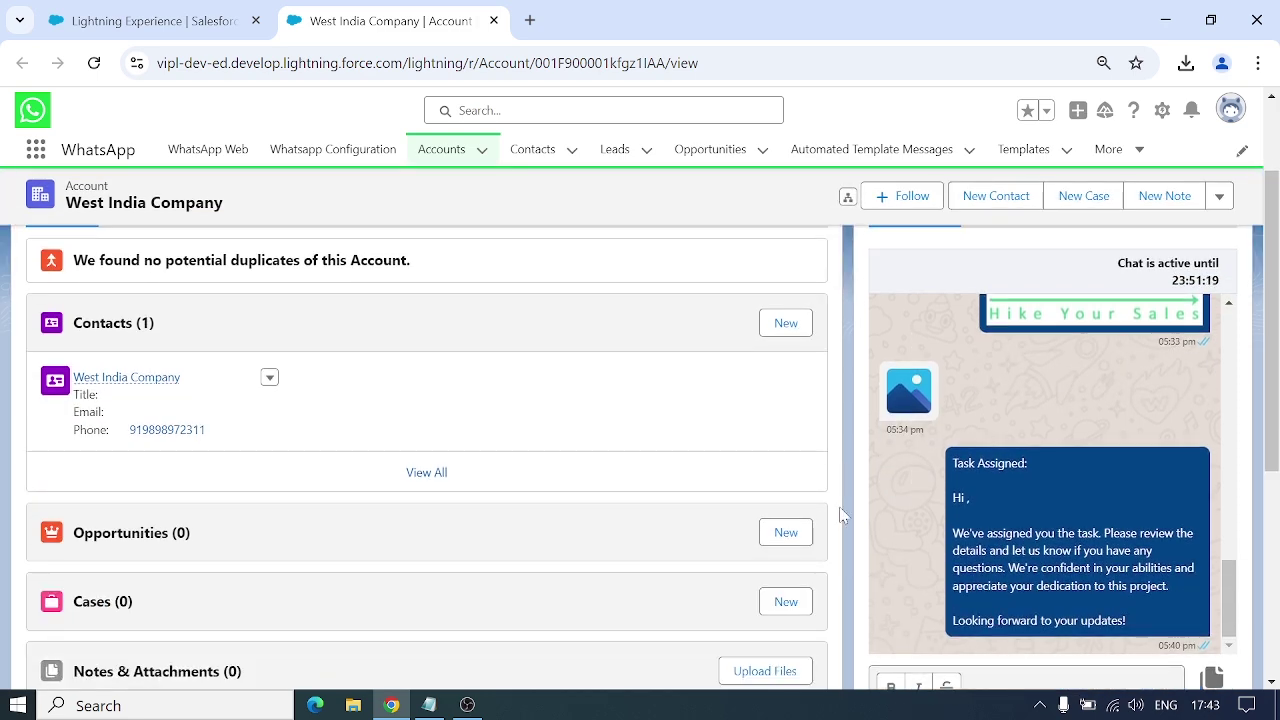
pyautogui.scroll(-2, 843, 514)
pyautogui.moveTo(1087, 596)
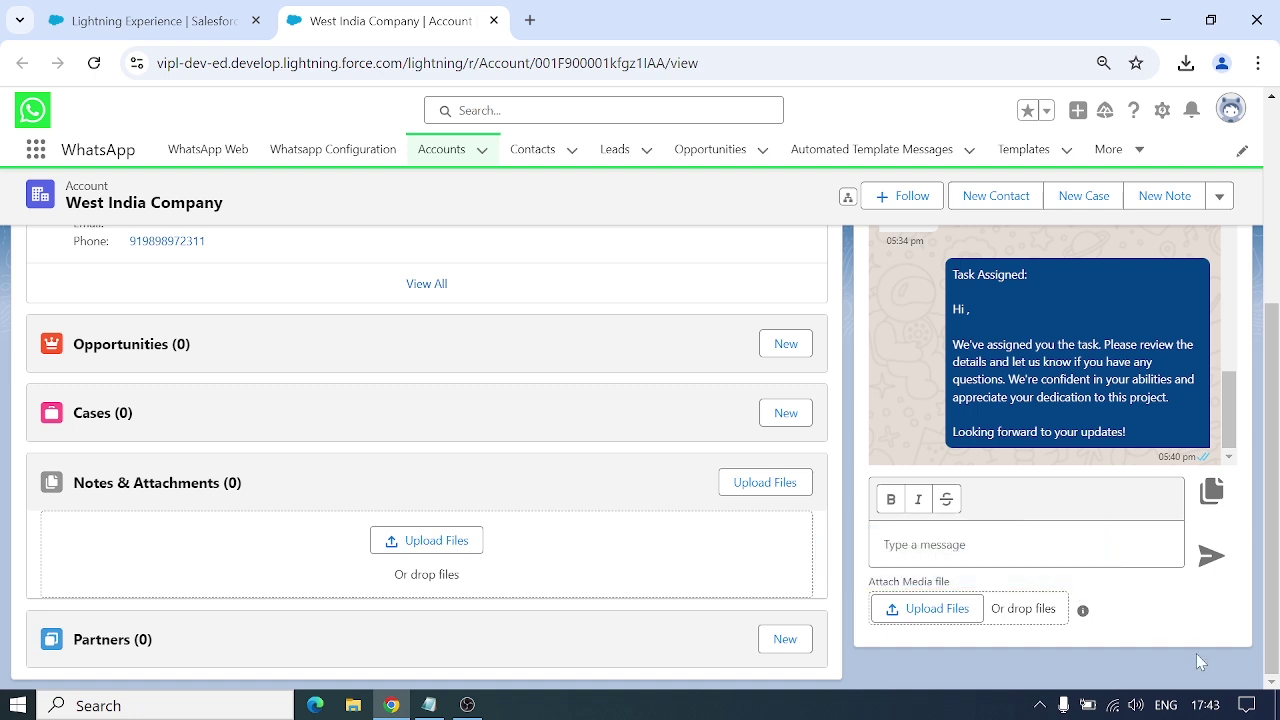
pyautogui.scroll(1, 1197, 654)
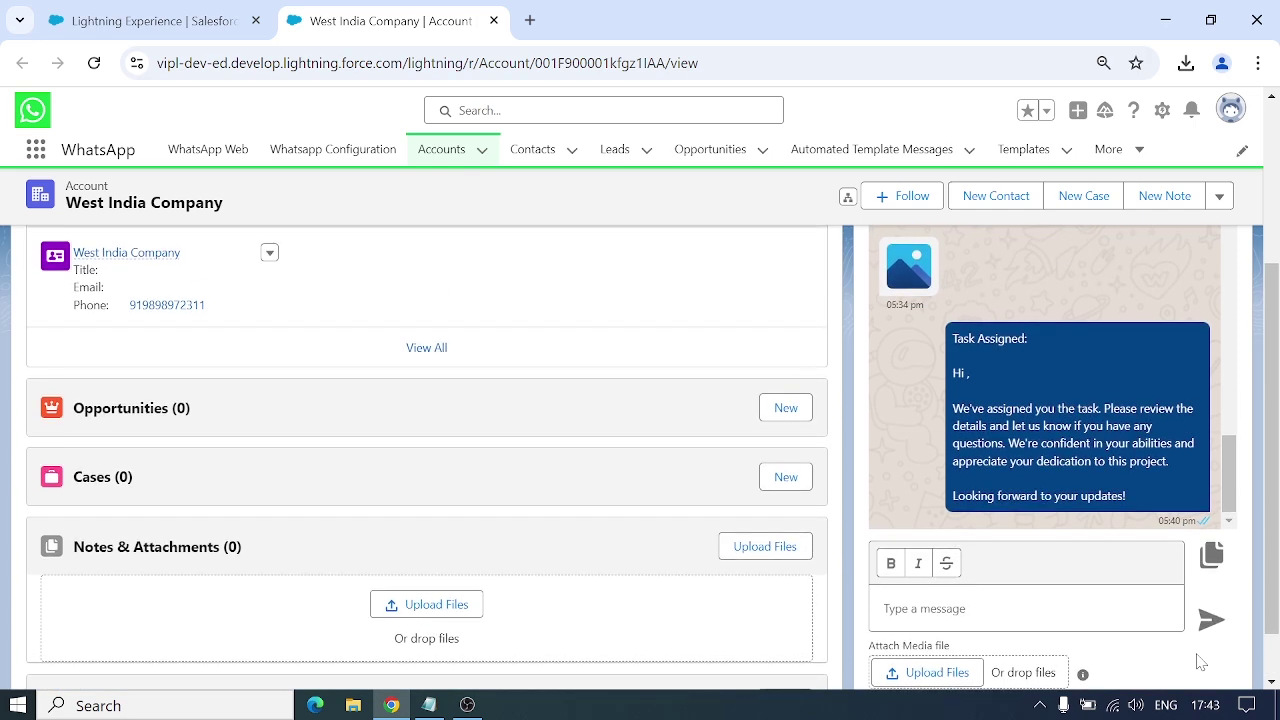
# Start a new automated template message record so that its blank Schedule Process Form opens.
pyautogui.scroll(1, 1200, 662)
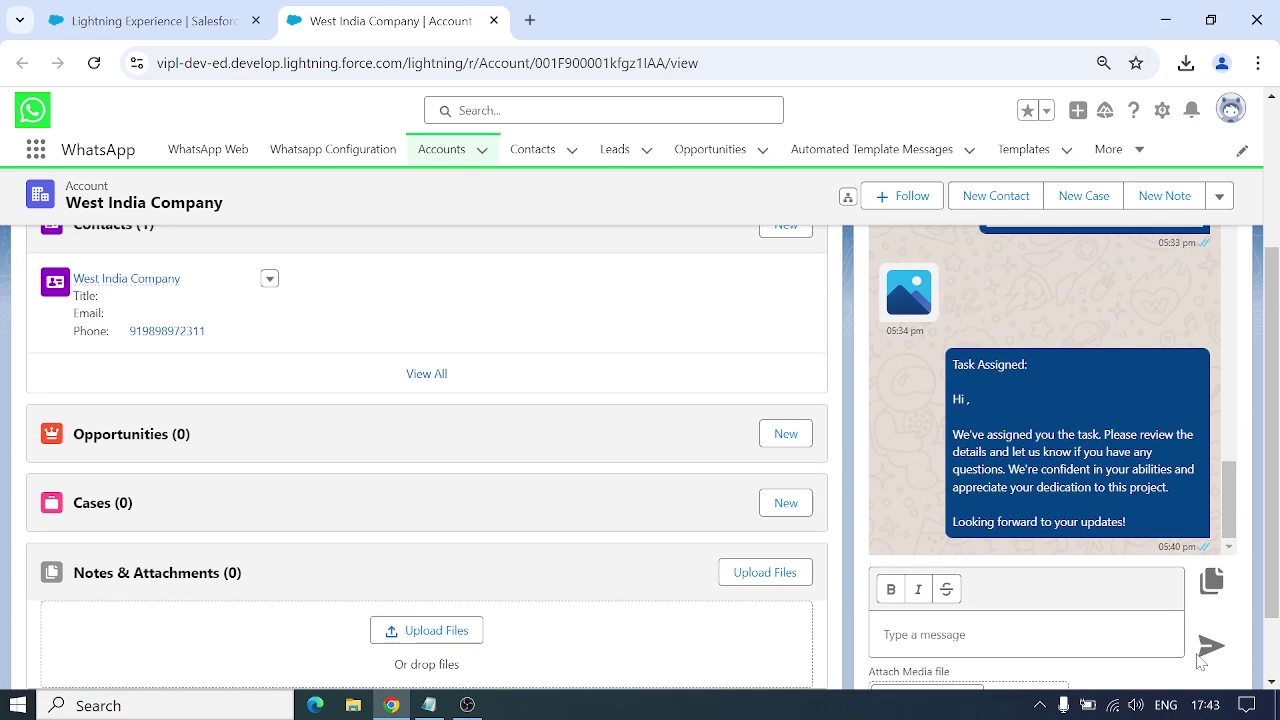
pyautogui.scroll(2, 1197, 480)
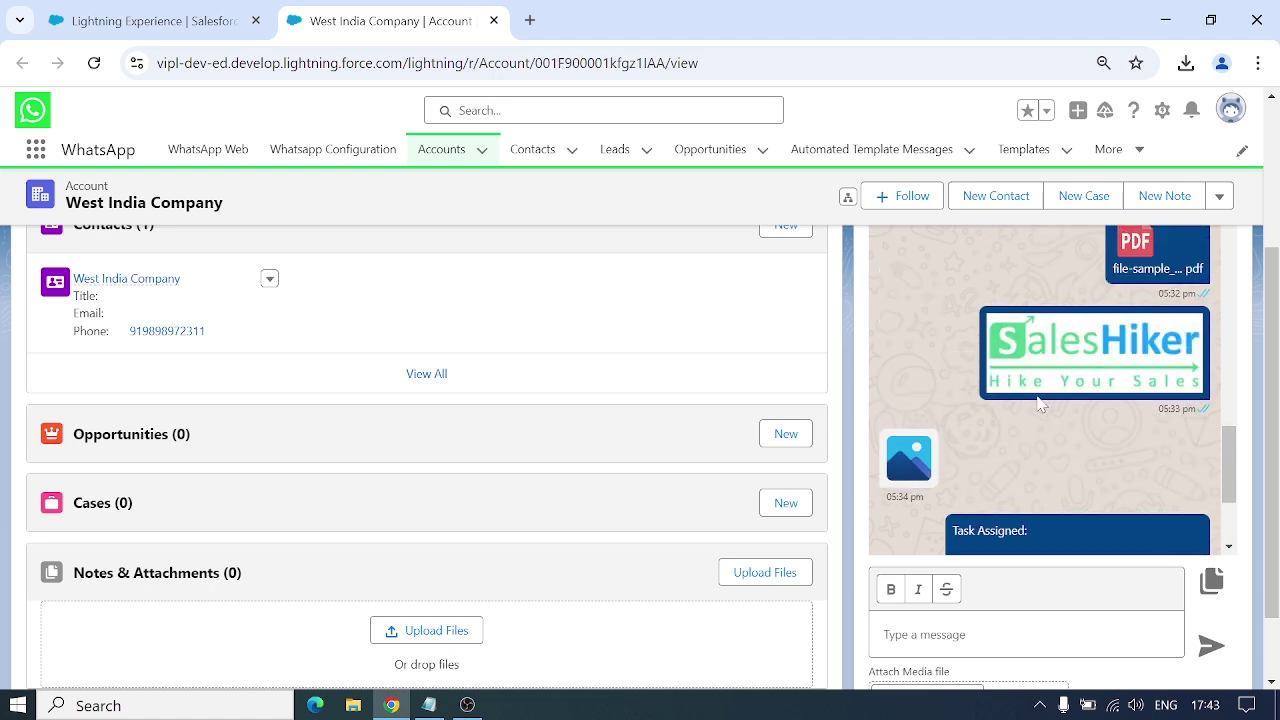
pyautogui.scroll(3, 780, 250)
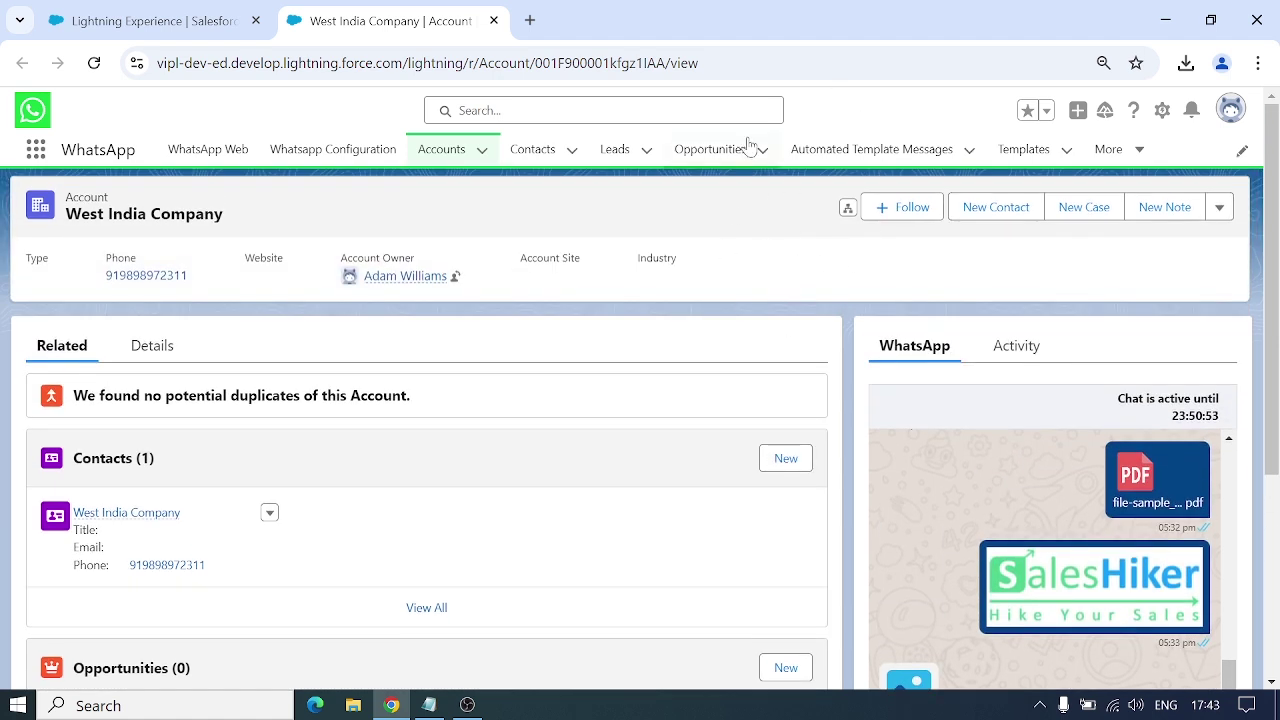
pyautogui.click(876, 158)
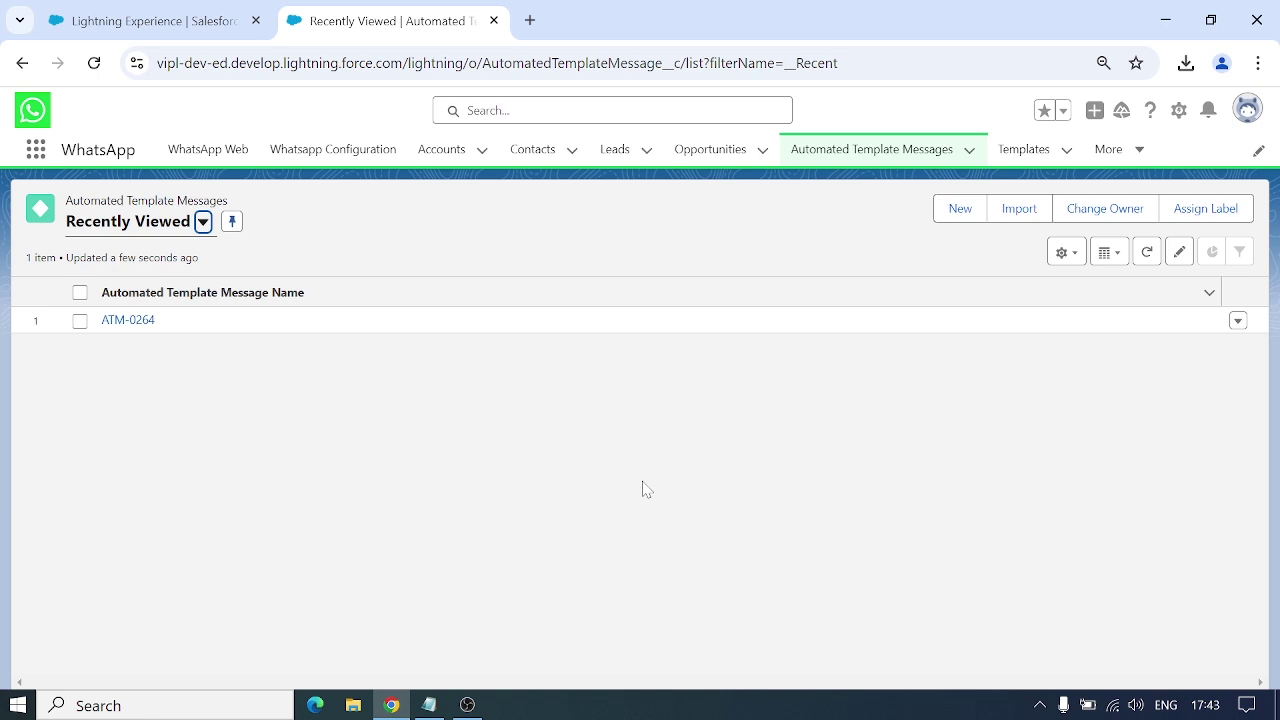
pyautogui.click(958, 212)
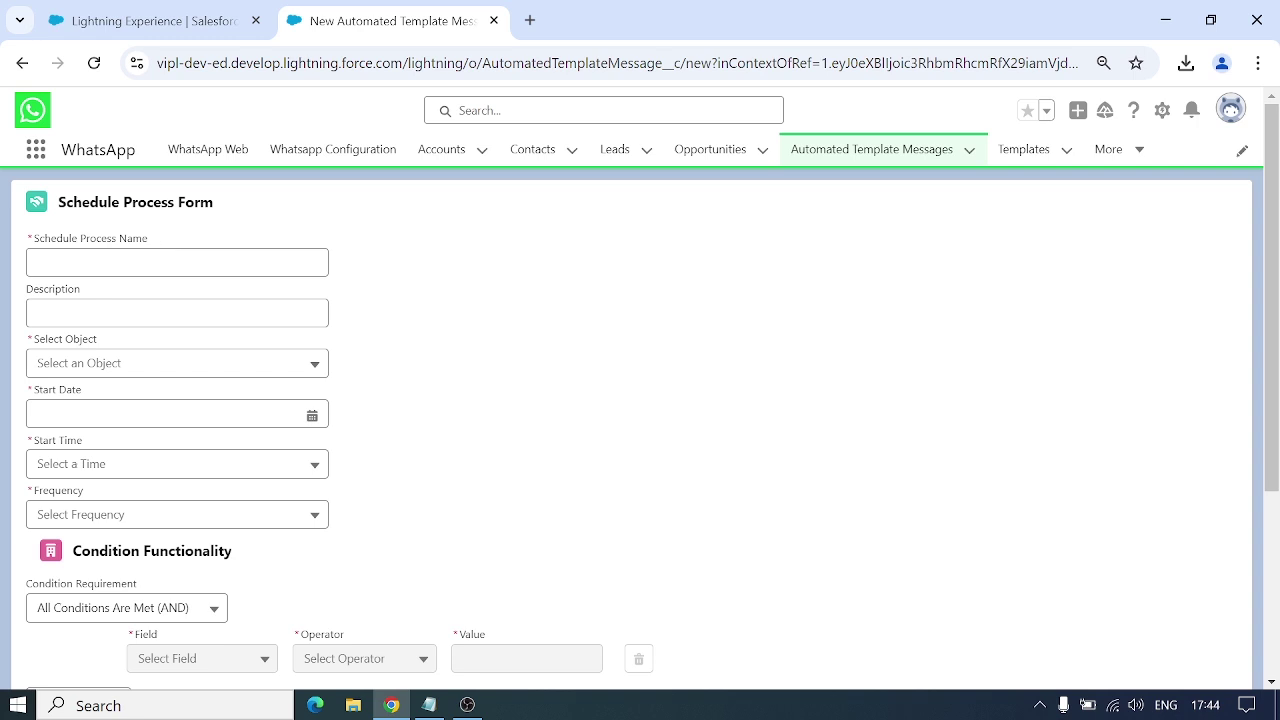
# Name the schedule process Birthday Wishes, select the Account object and set the start date to 02-Sept-2024.
pyautogui.click(177, 262)
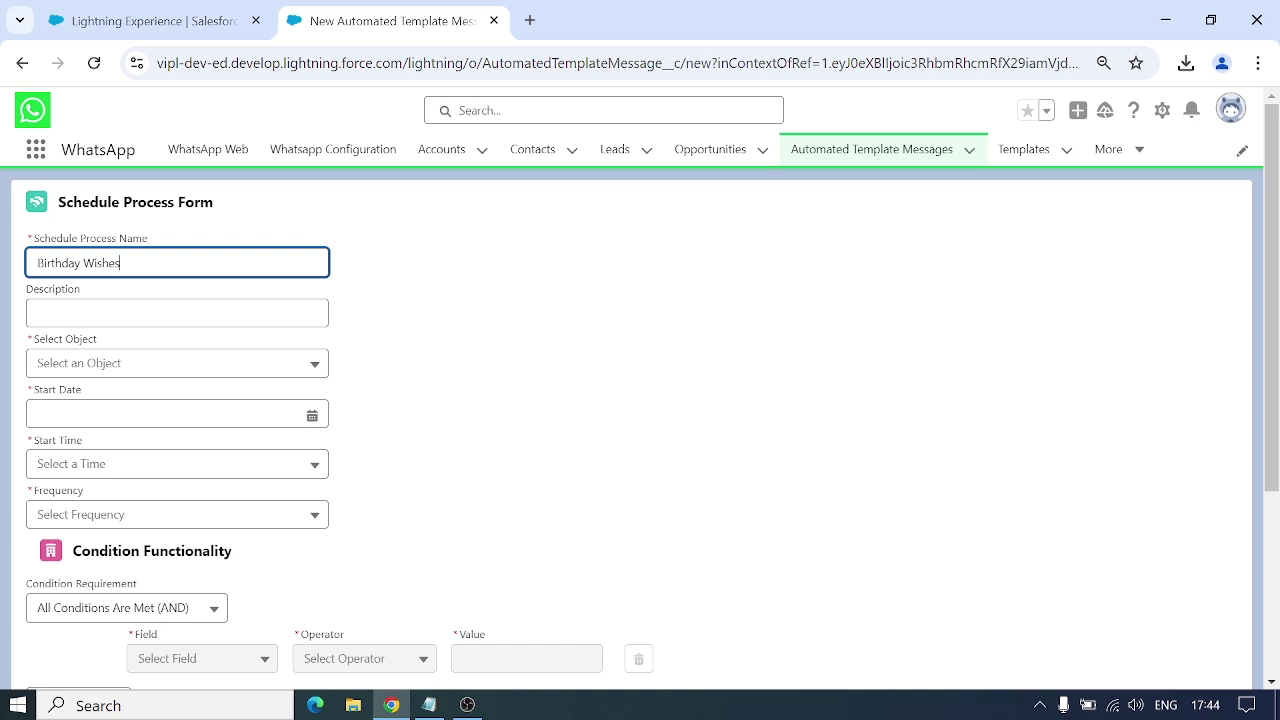
pyautogui.click(177, 313)
pyautogui.click(179, 366)
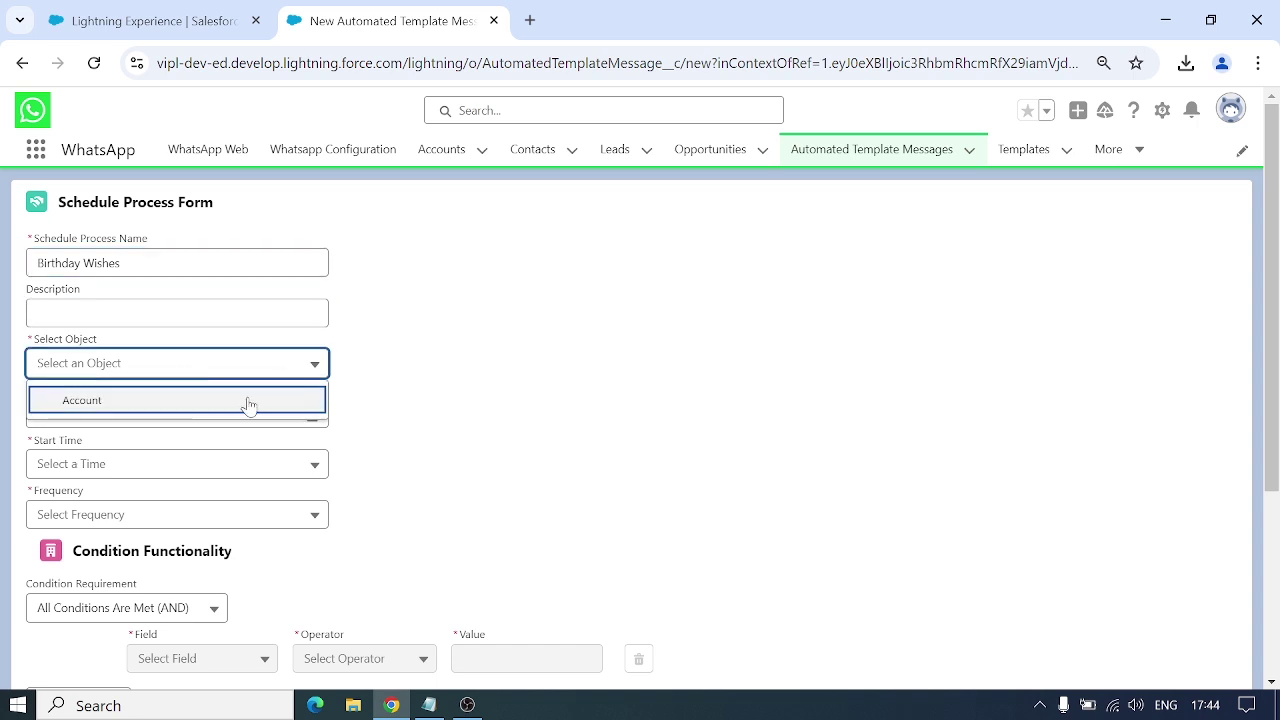
pyautogui.click(249, 403)
pyautogui.click(150, 414)
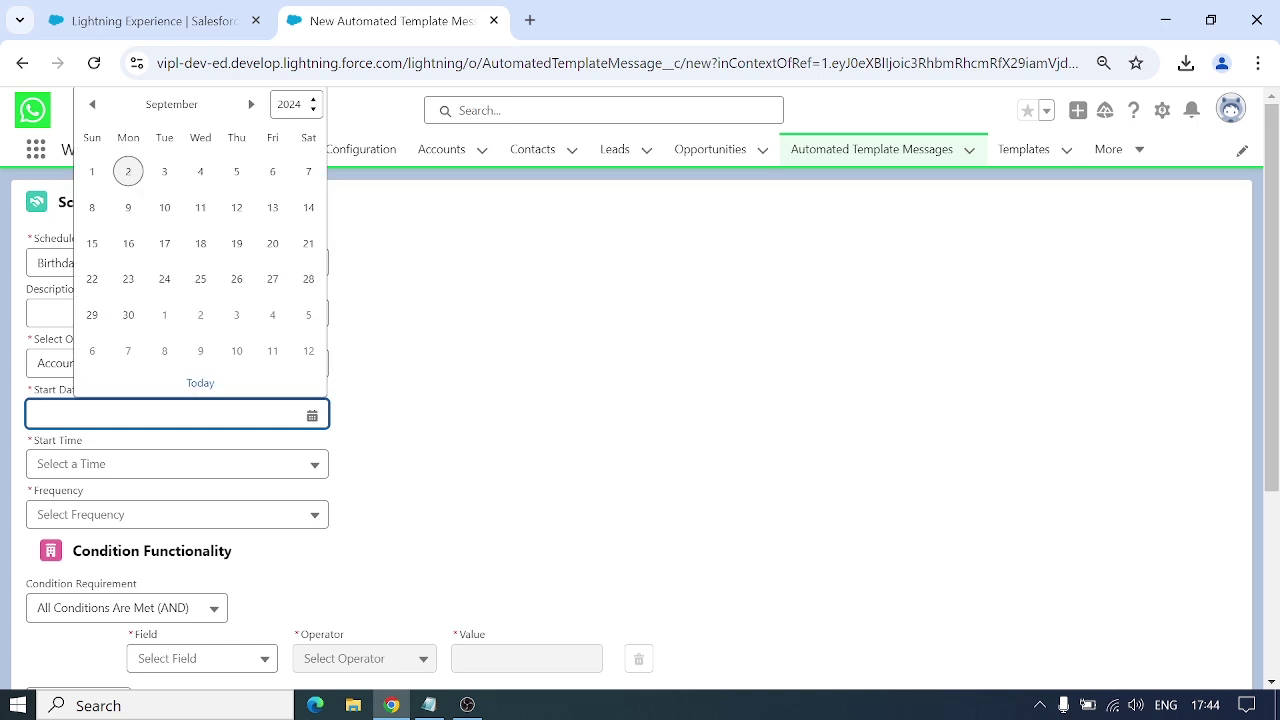
pyautogui.click(134, 186)
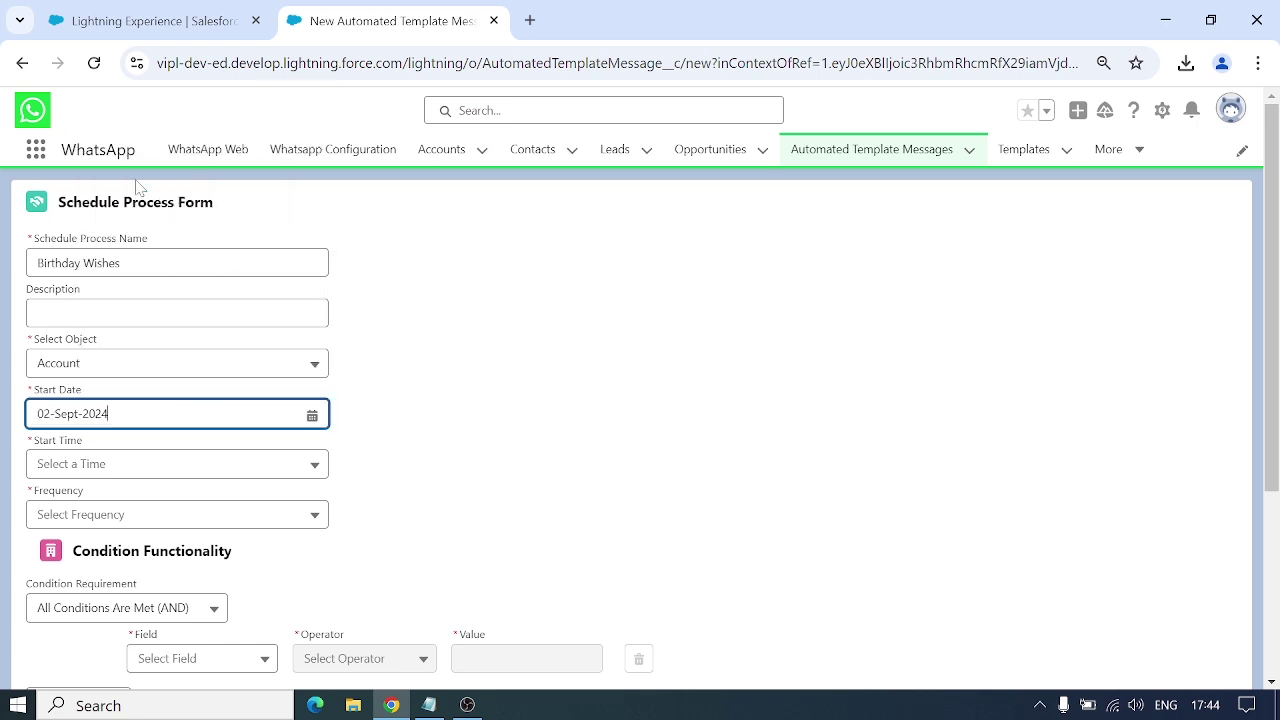
# Set the schedule's start time to 12:15 AM and its frequency to Daily.
pyautogui.click(197, 466)
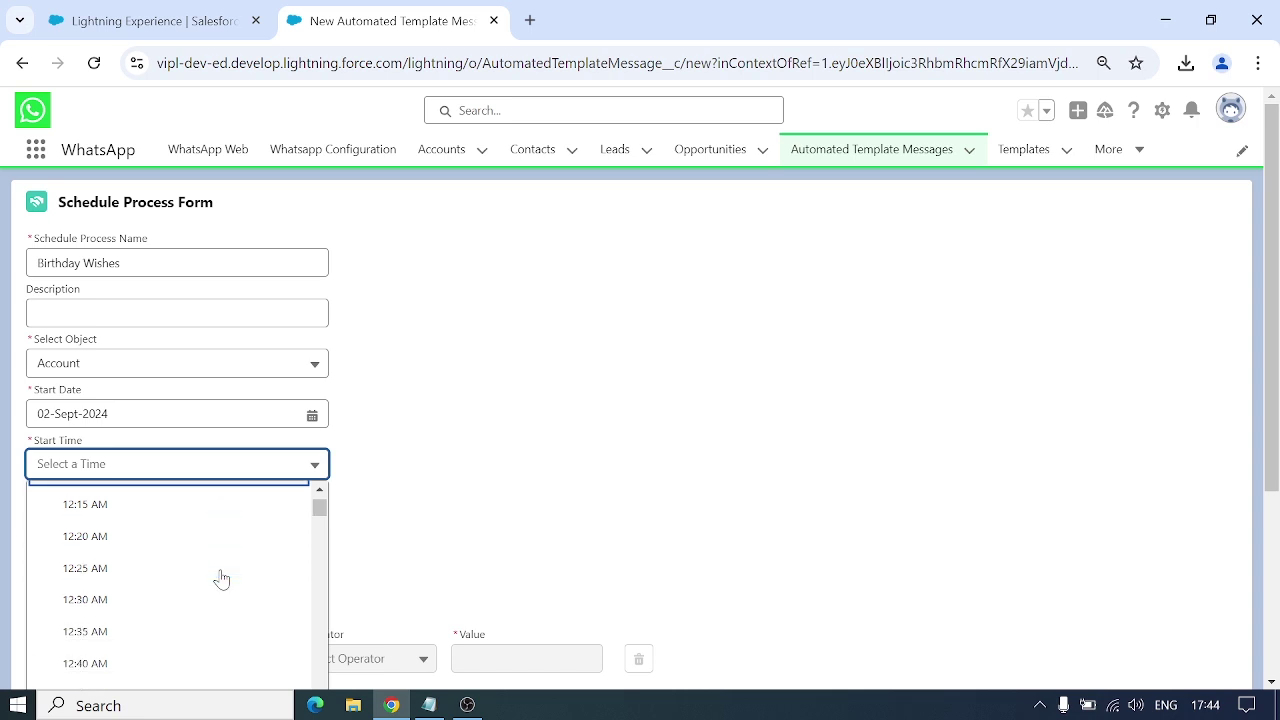
pyautogui.scroll(-1, 217, 577)
pyautogui.click(185, 536)
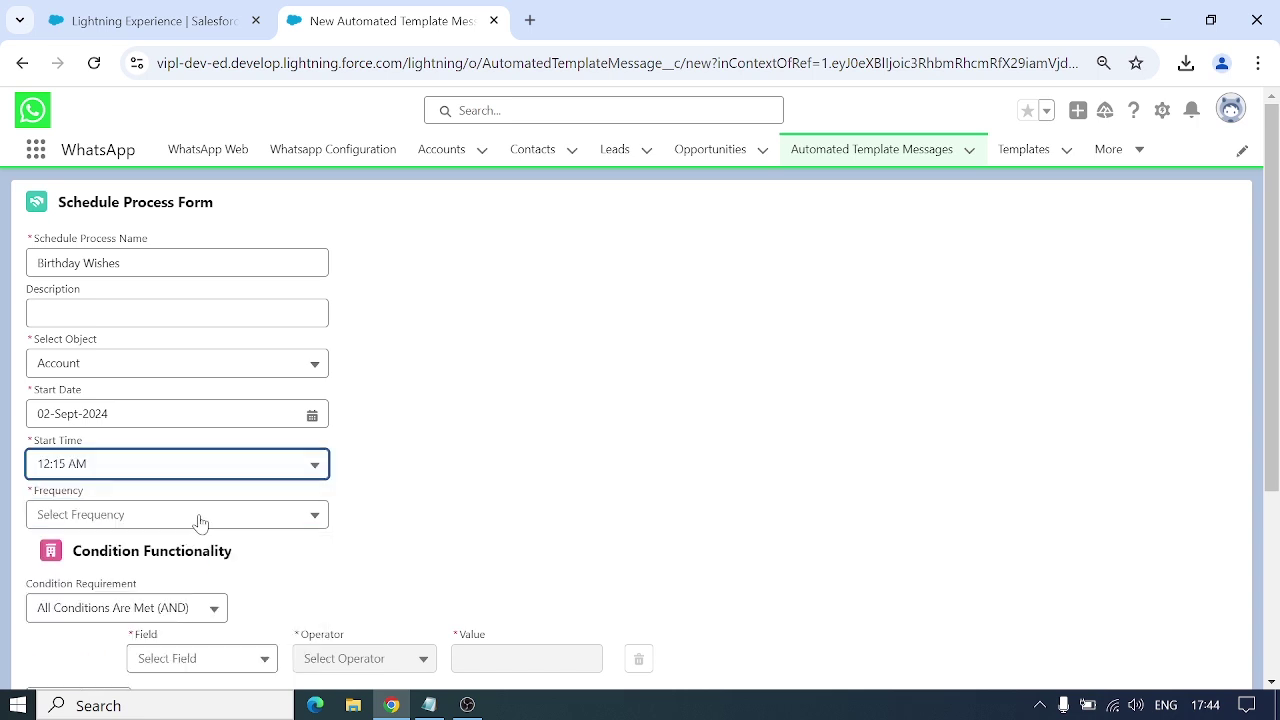
pyautogui.click(201, 523)
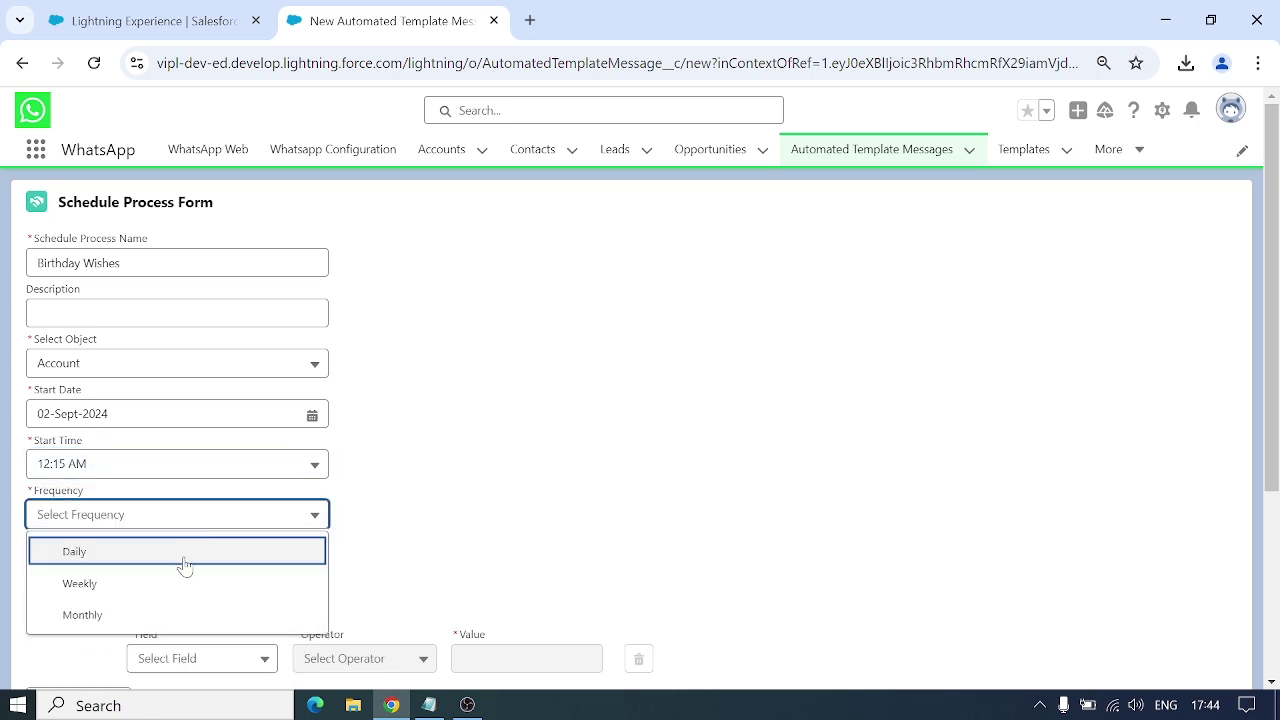
pyautogui.click(178, 560)
# Look through the fields available for the first condition and choose Account Name.
pyautogui.scroll(-1, 480, 477)
pyautogui.scroll(-1, 476, 477)
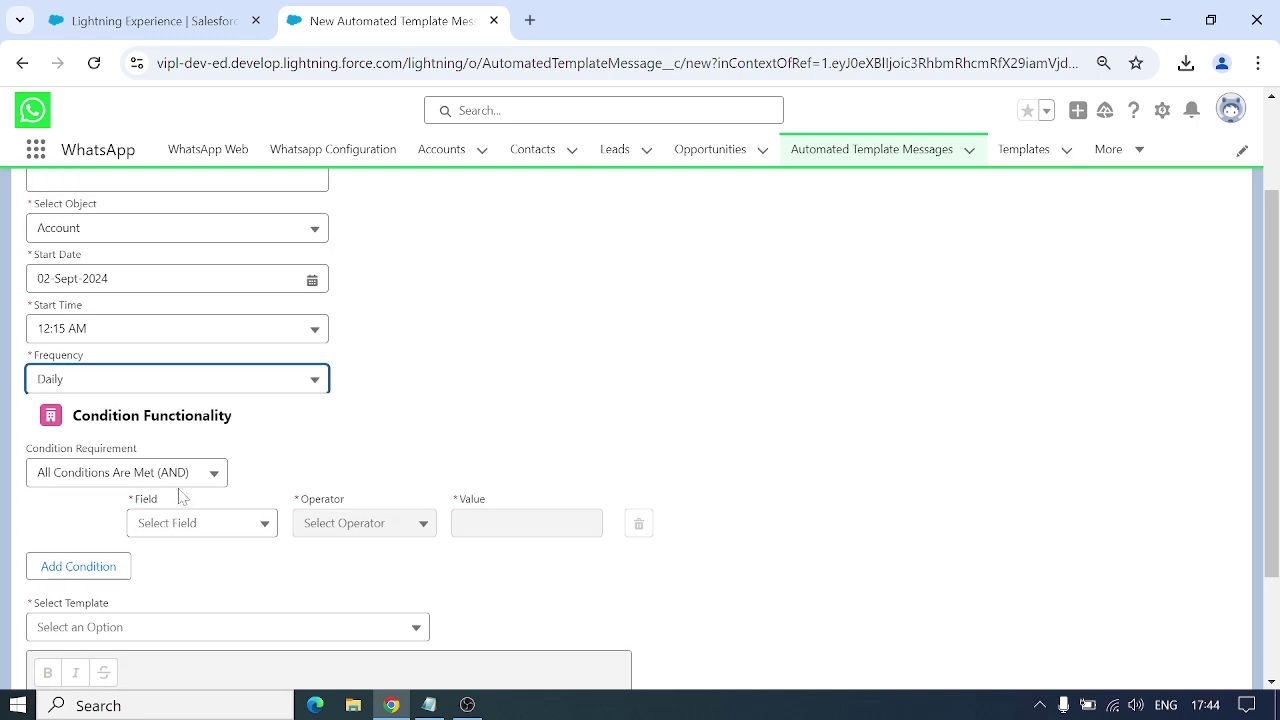
pyautogui.click(183, 525)
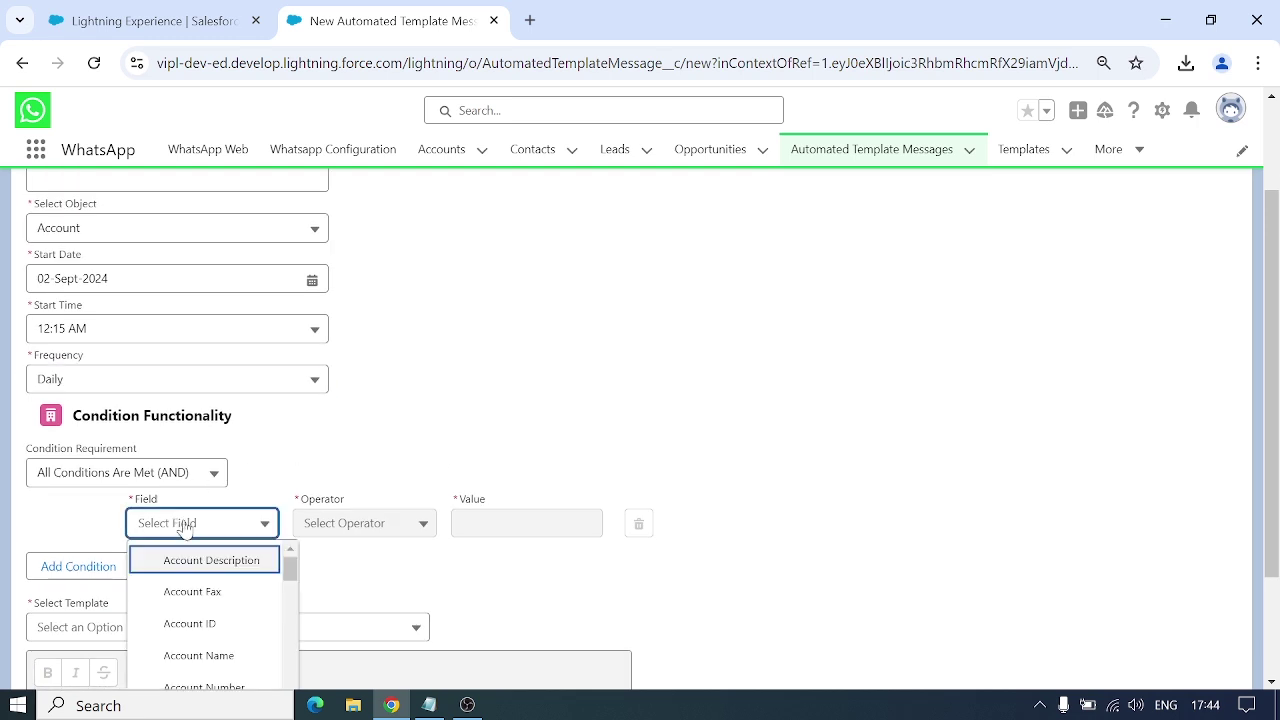
pyautogui.scroll(-1, 188, 608)
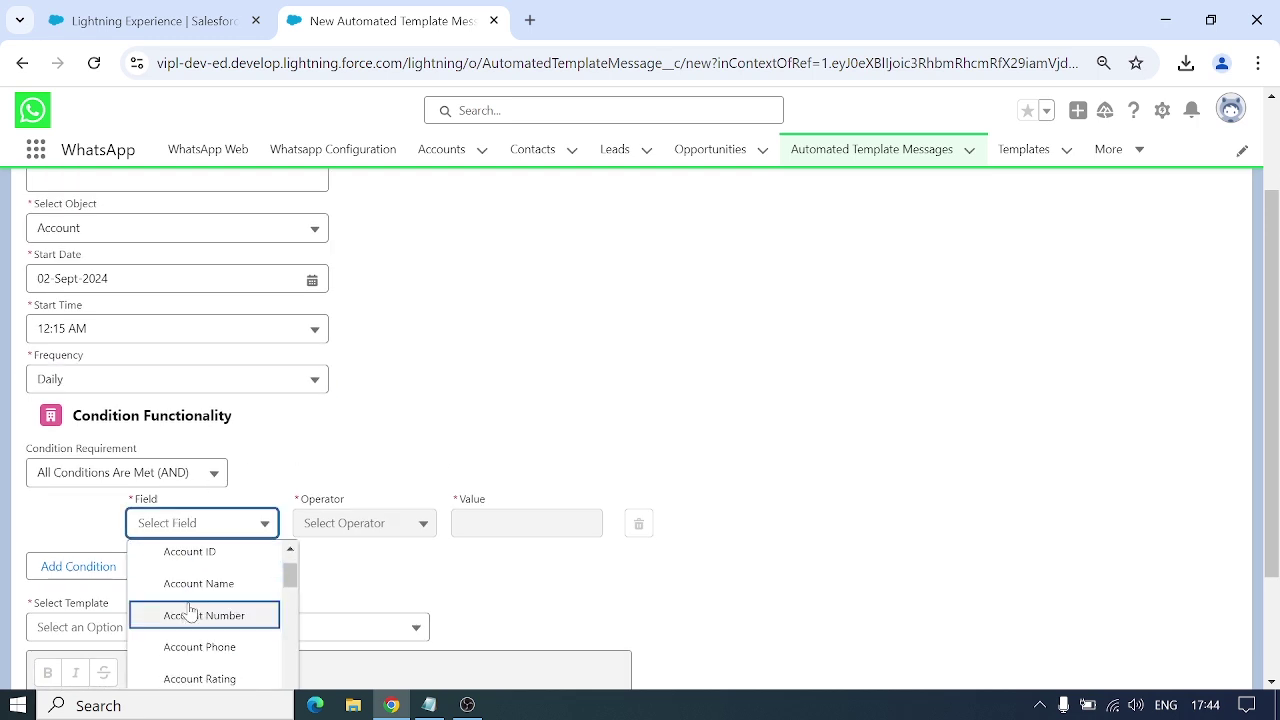
pyautogui.scroll(-2, 504, 374)
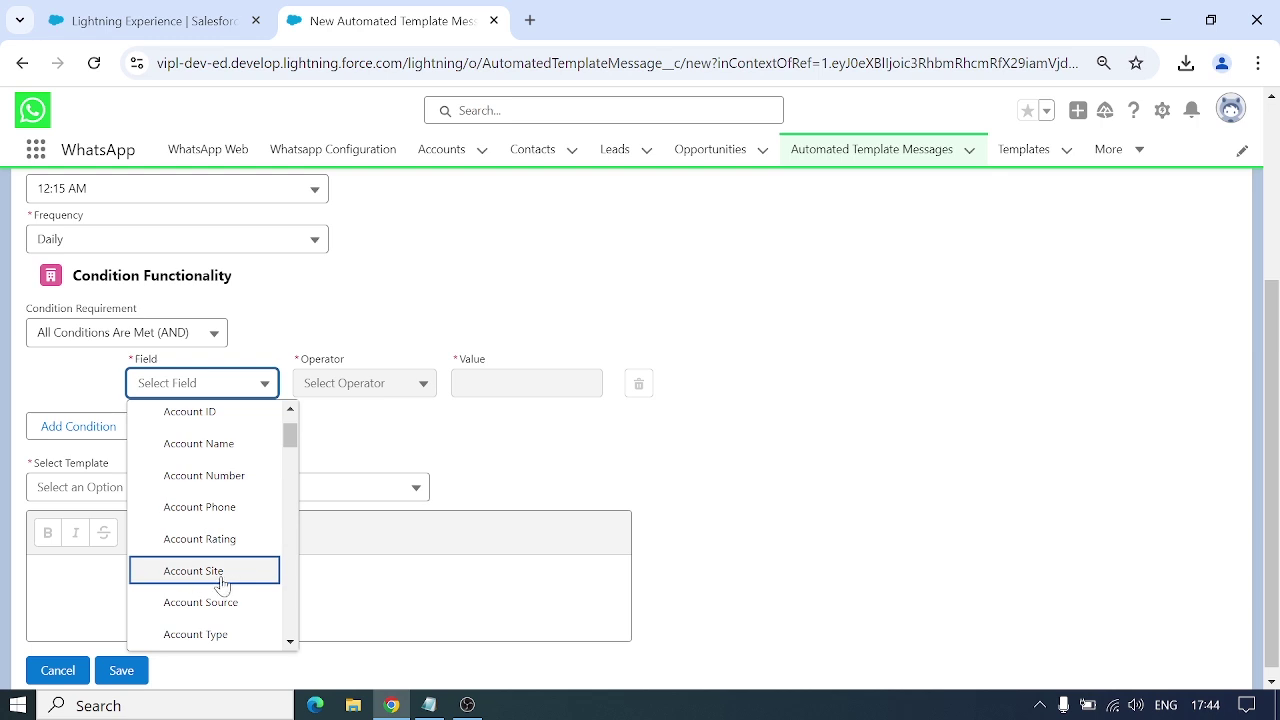
pyautogui.scroll(-5, 222, 585)
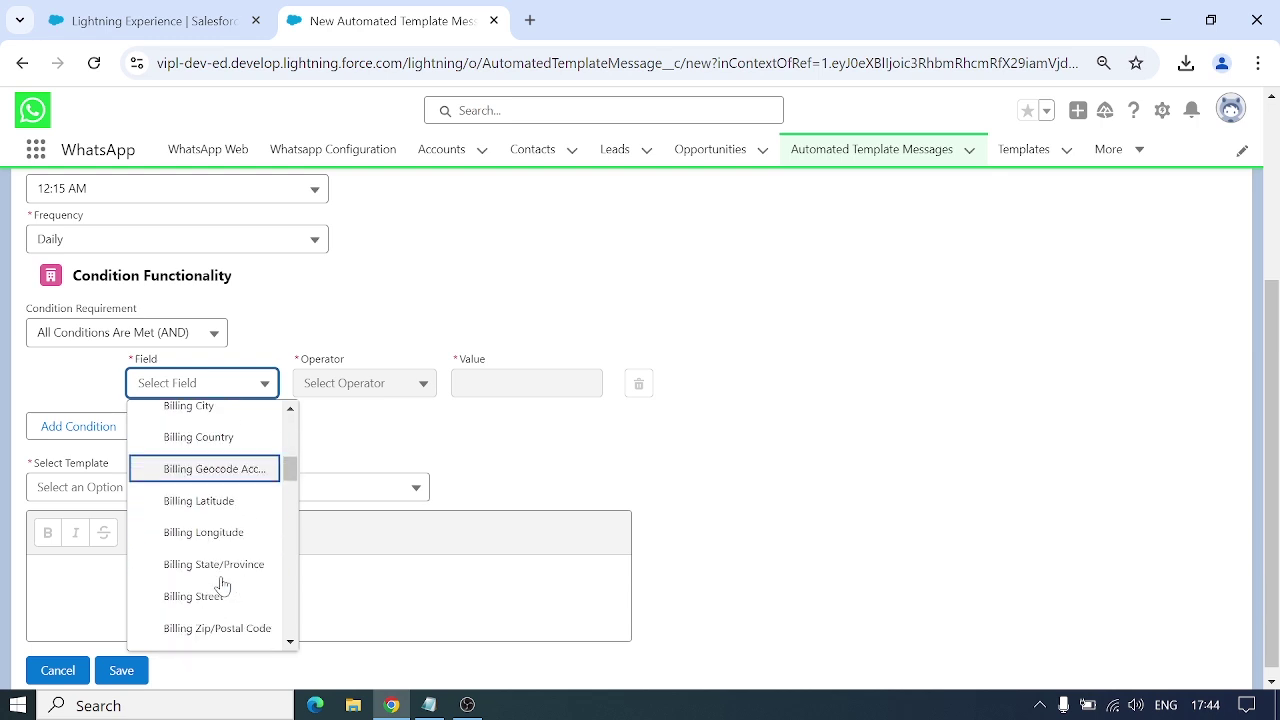
pyautogui.scroll(-10, 222, 585)
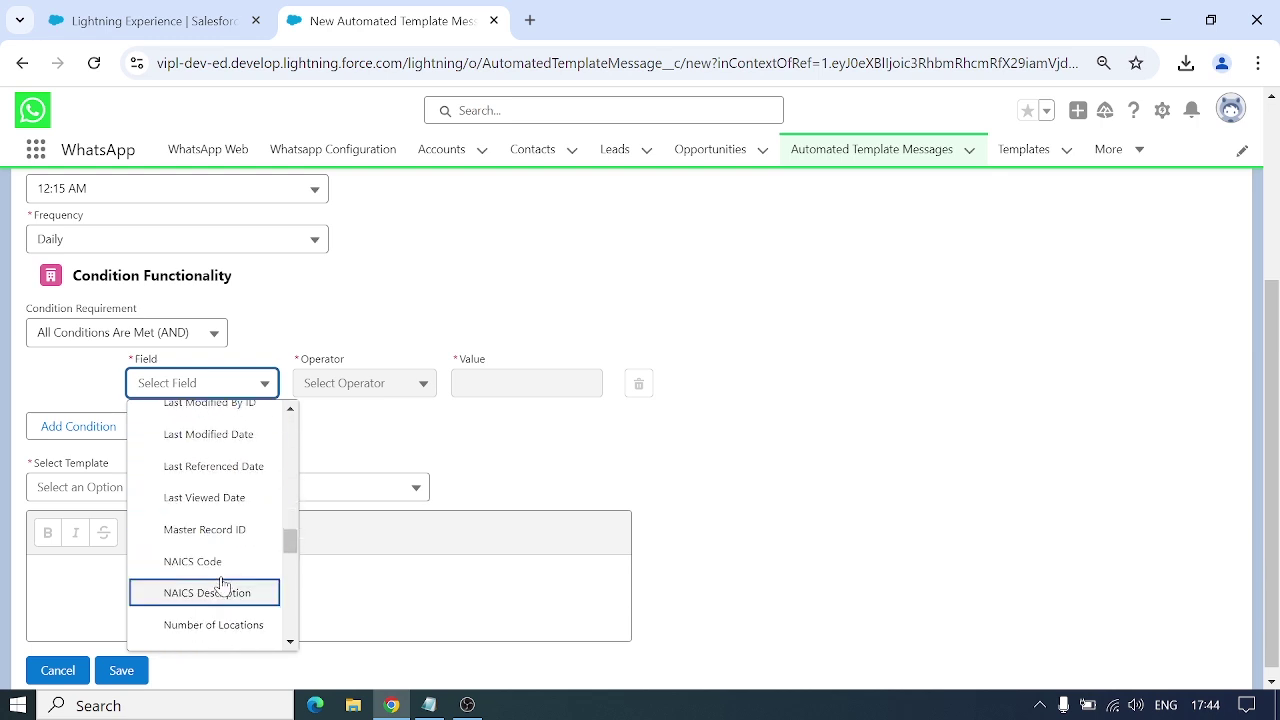
pyautogui.scroll(-10, 222, 585)
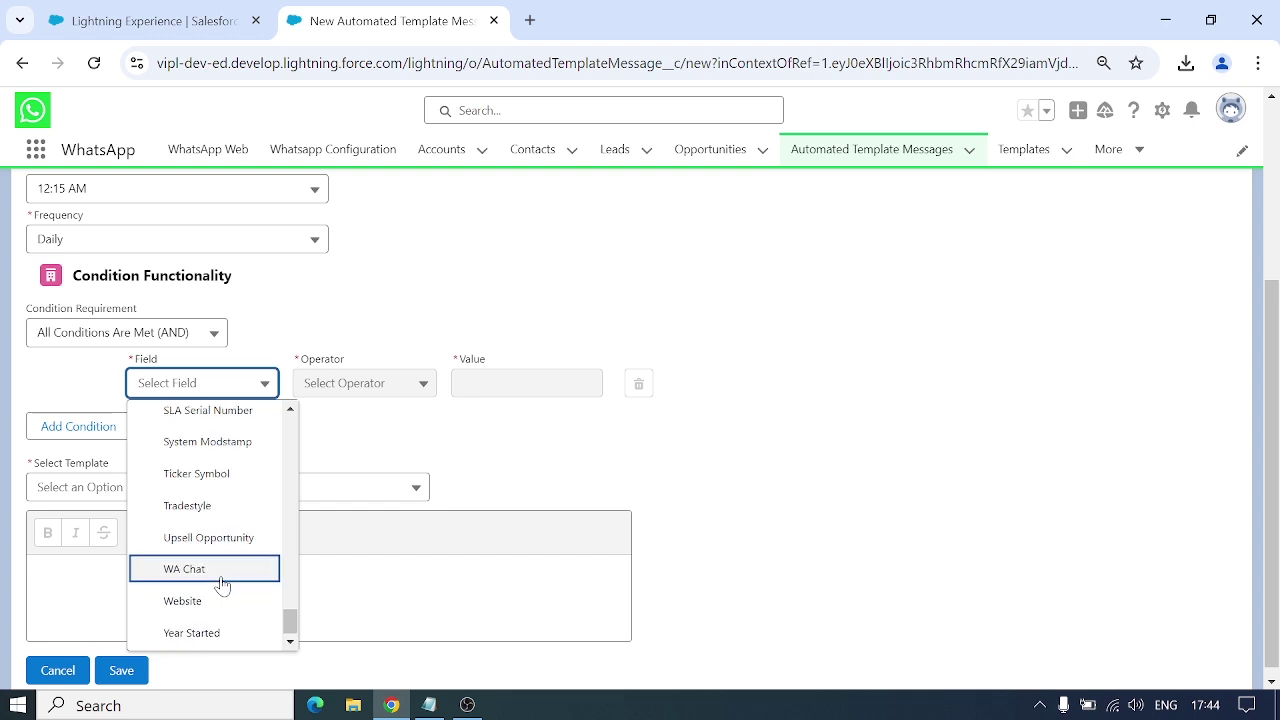
pyautogui.scroll(20, 222, 585)
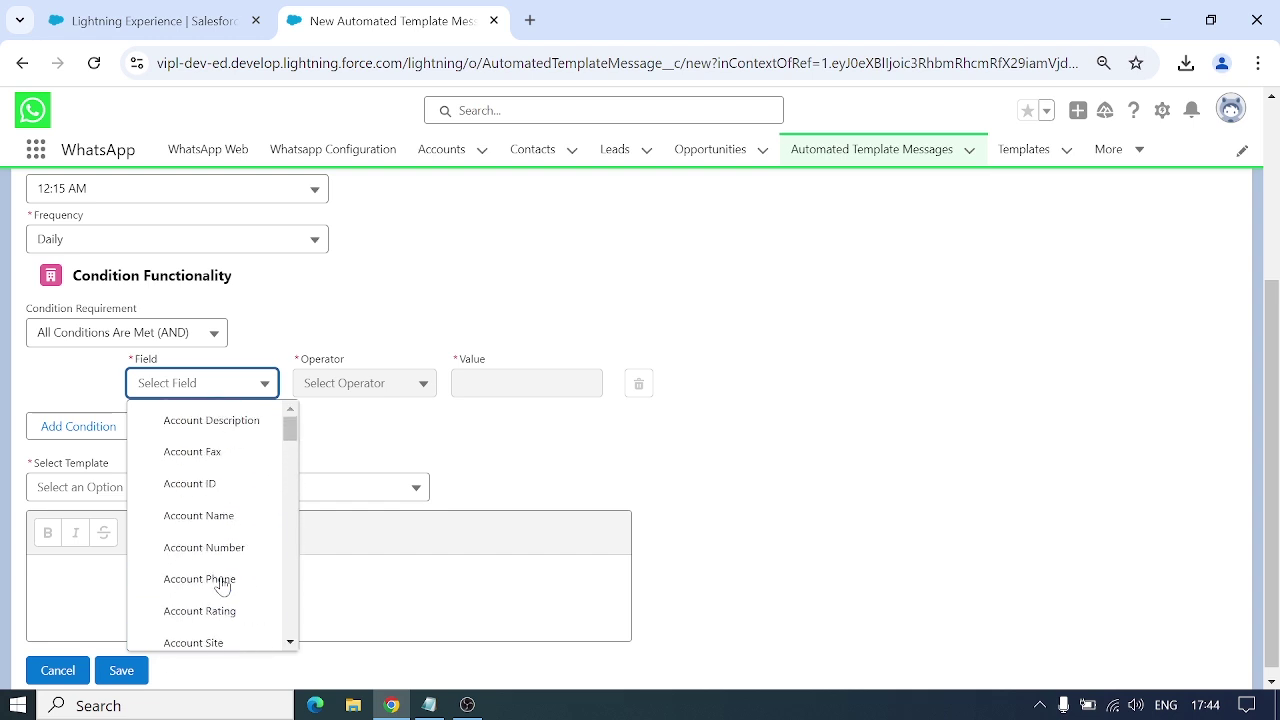
pyautogui.scroll(-3, 222, 585)
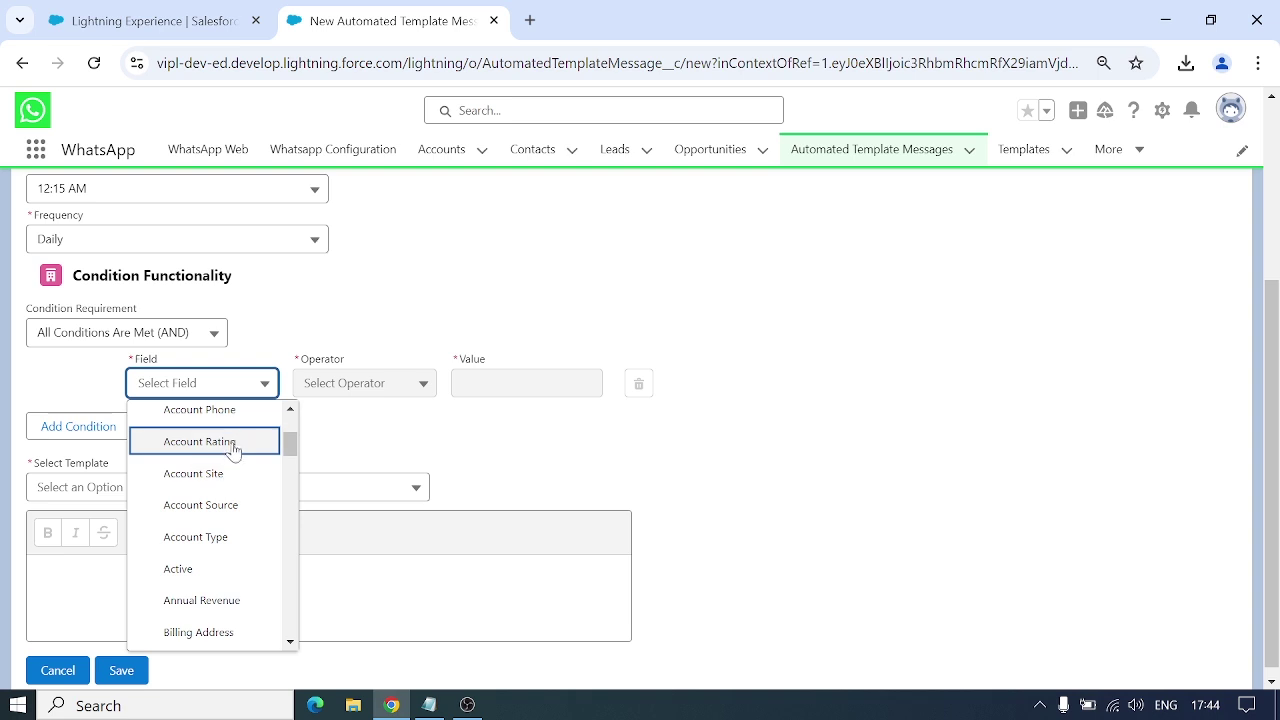
pyautogui.scroll(1, 237, 455)
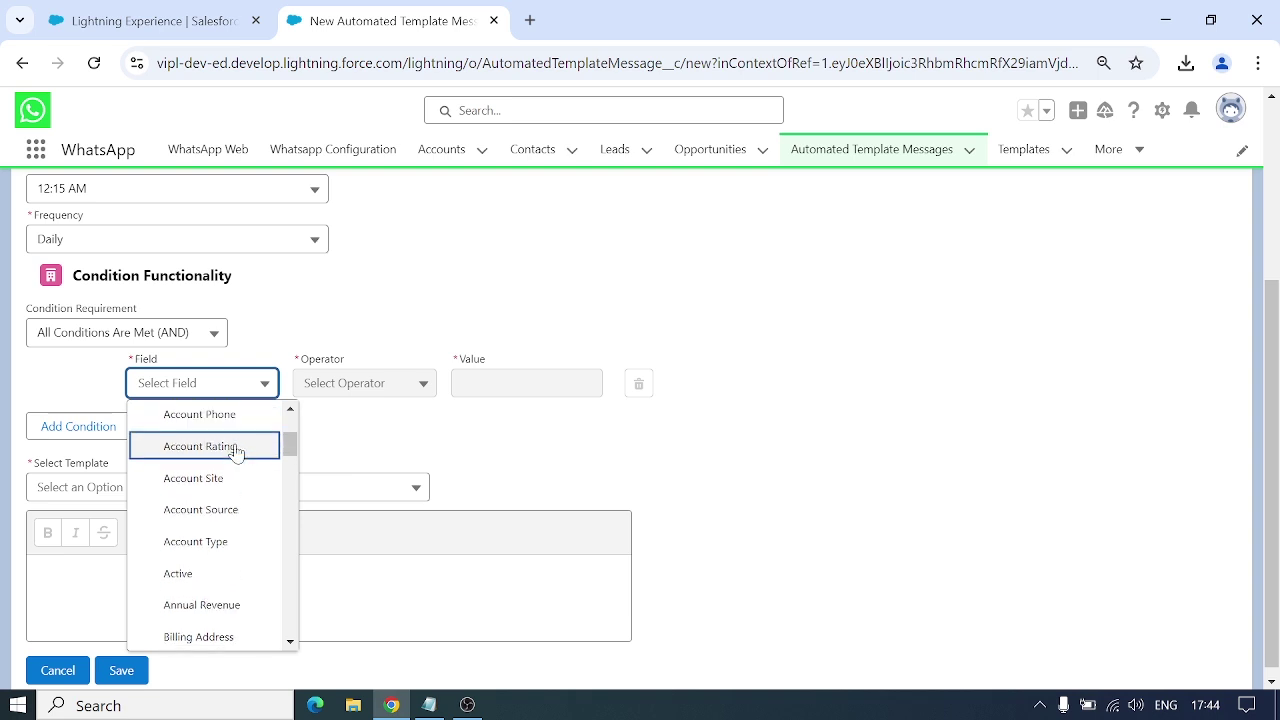
pyautogui.scroll(2, 237, 455)
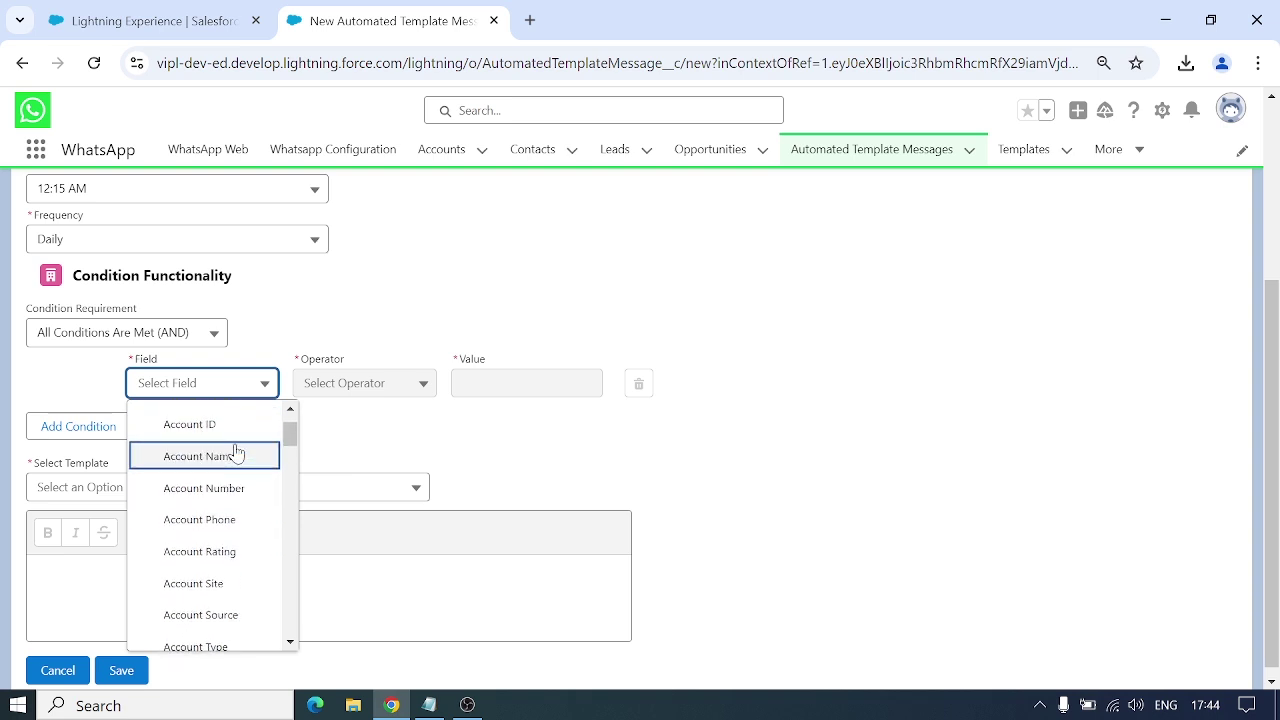
pyautogui.click(237, 455)
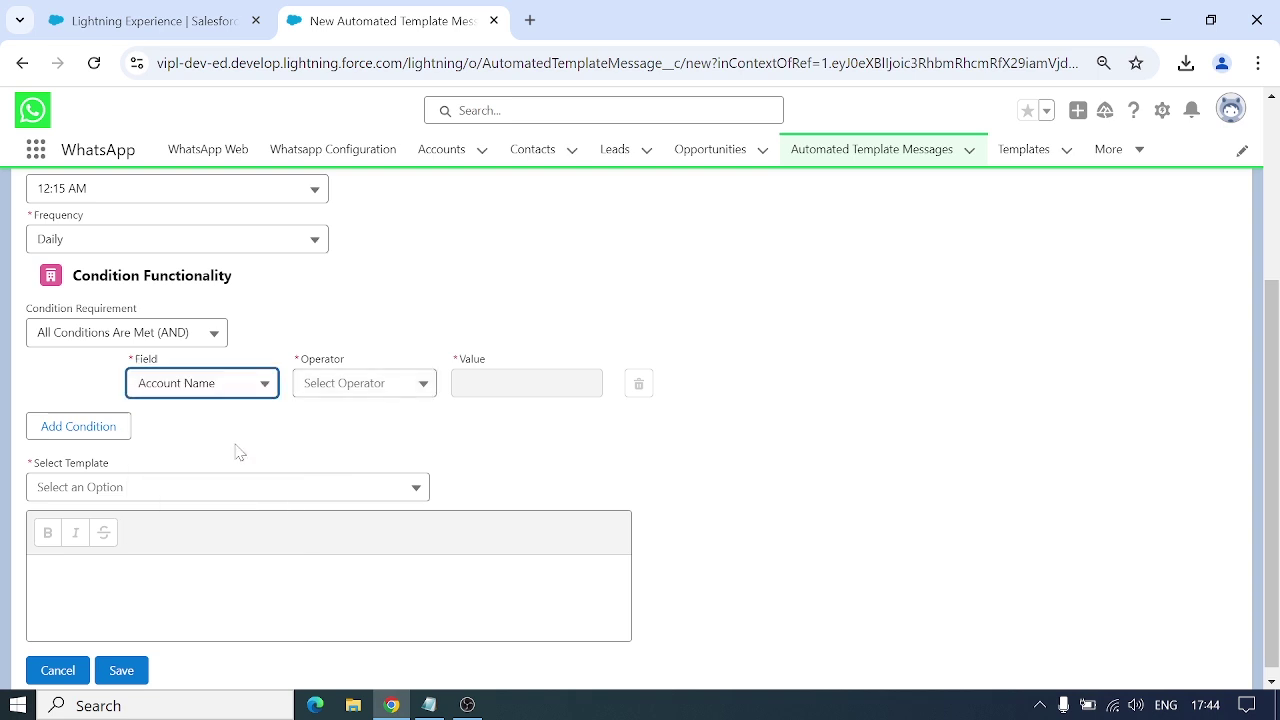
# Set the Account Name condition's operator to Equals and its value to Wayne Enterprises, taking the name from the Notepad file whatsapp conversation.txt.
pyautogui.click(348, 388)
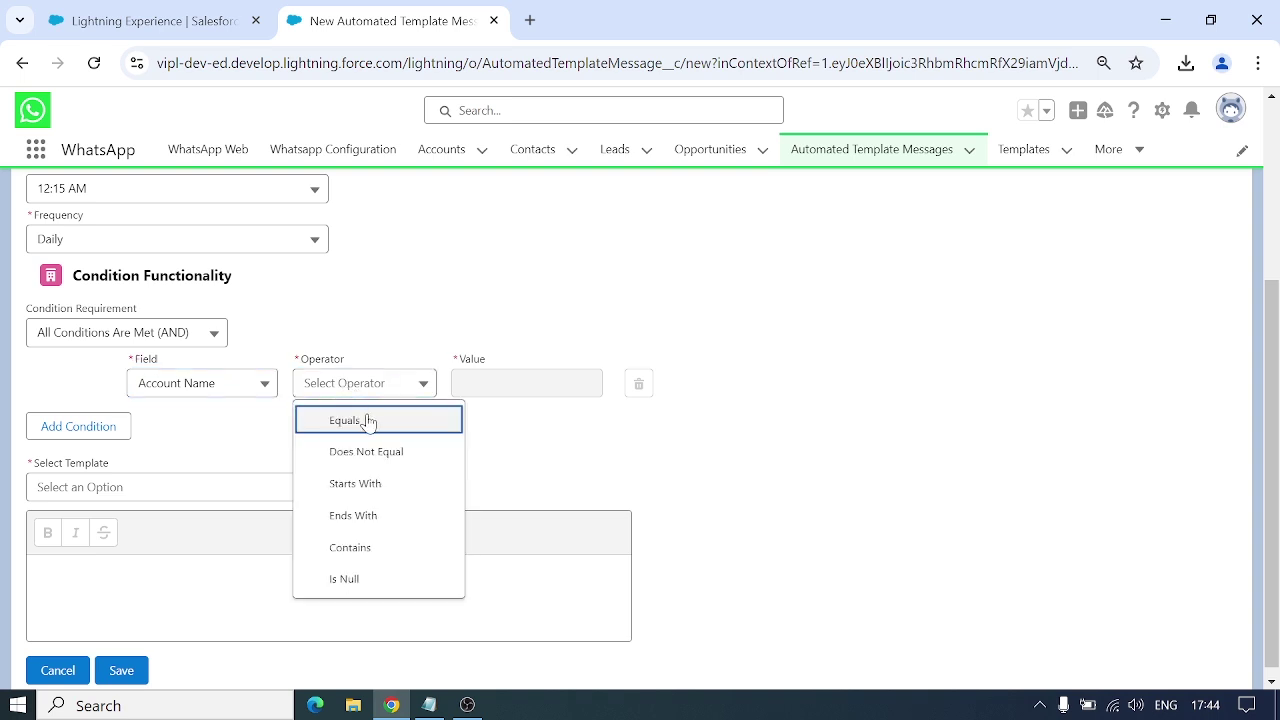
pyautogui.click(368, 422)
pyautogui.press('Tab')
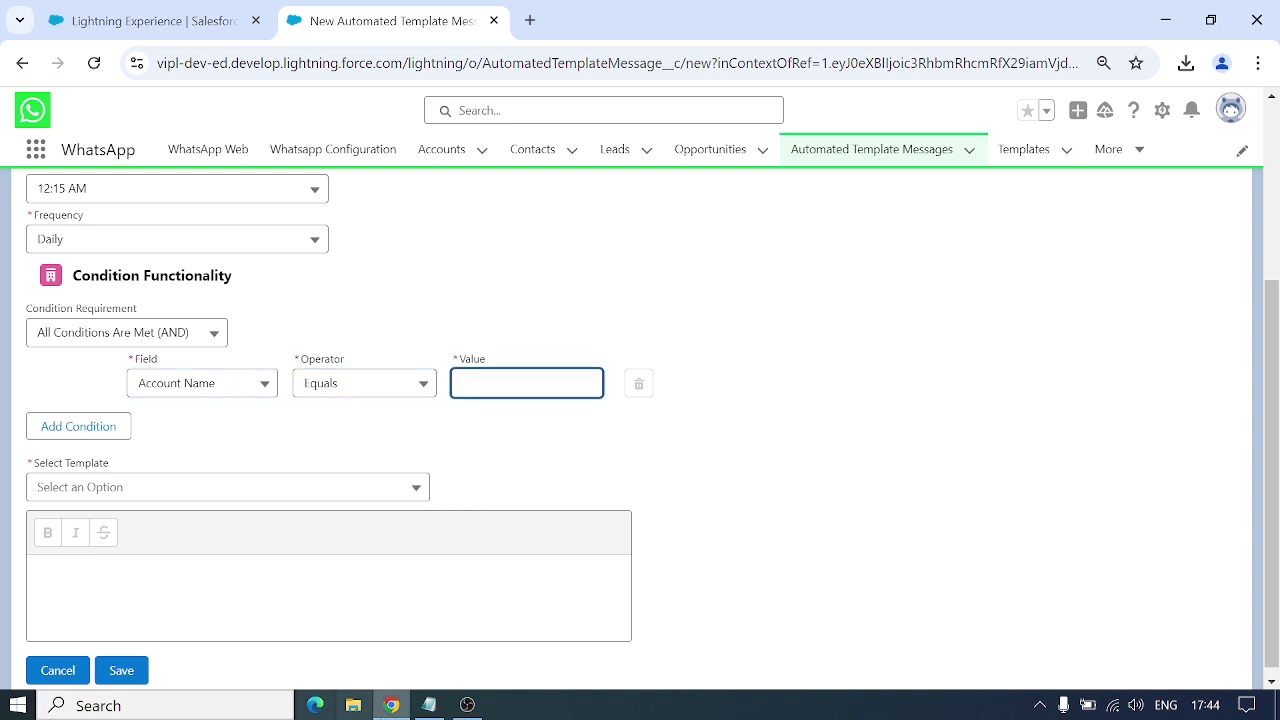
pyautogui.click(429, 705)
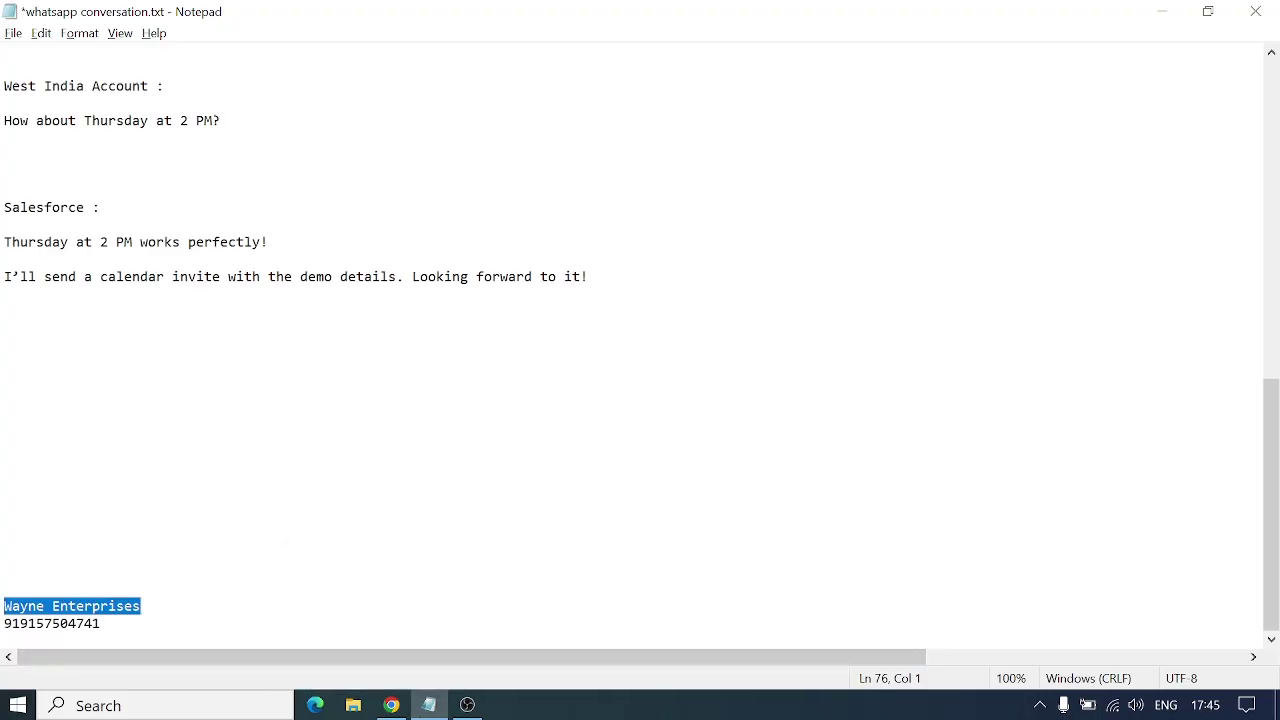
pyautogui.hotkey('alt', 'Tab')
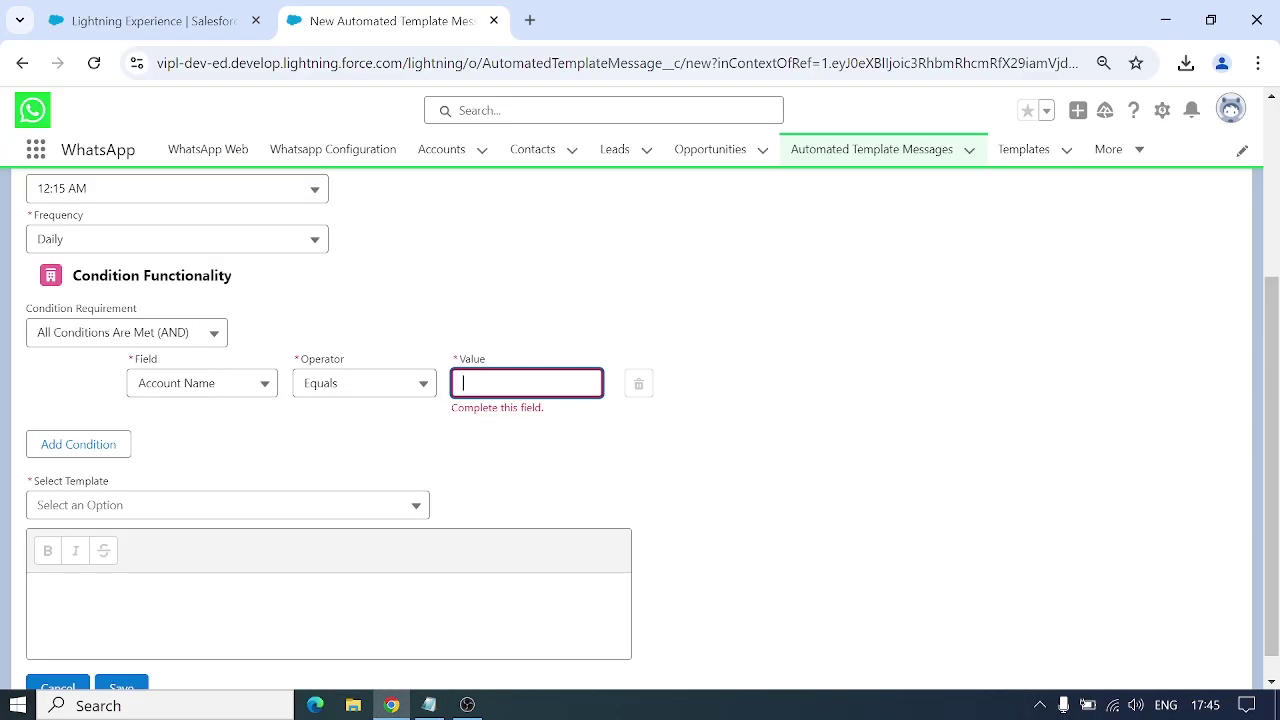
pyautogui.write('Wayne Enterprises')
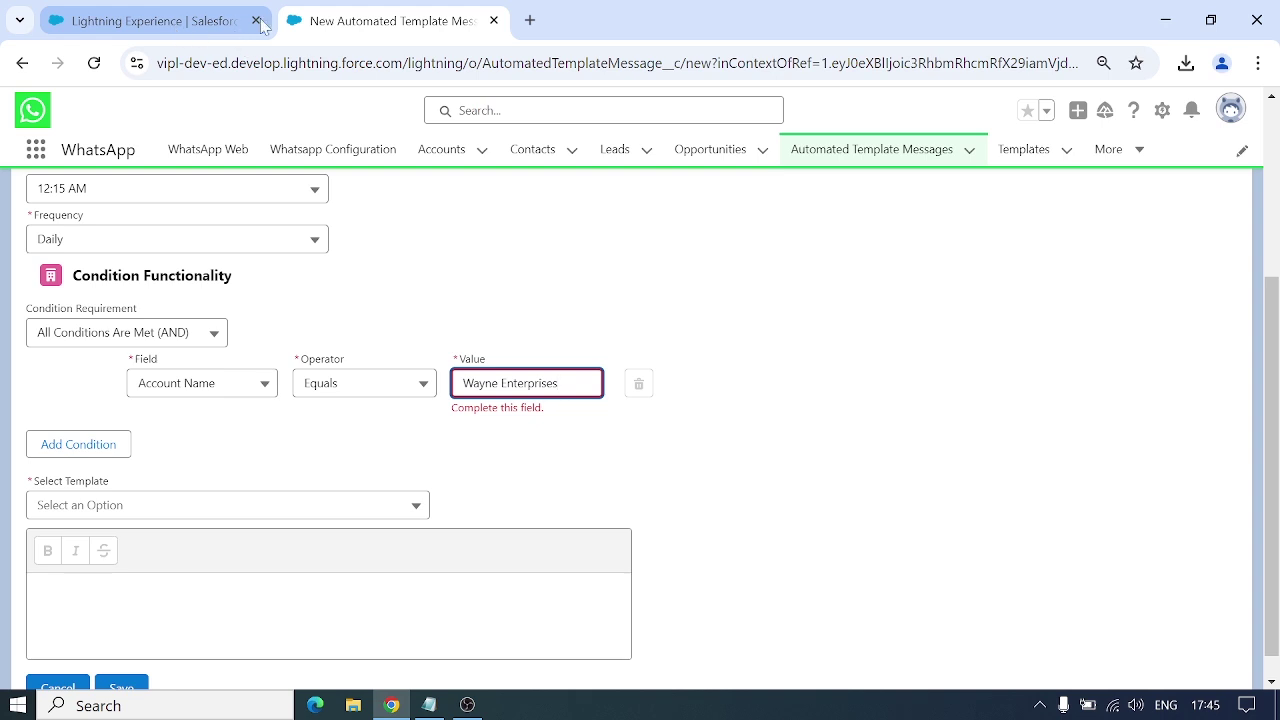
# Open Contacts in a new browser tab from the WhatsApp Web page and examine the West India Company contact's birthday and anniversary fields.
pyautogui.click(209, 21)
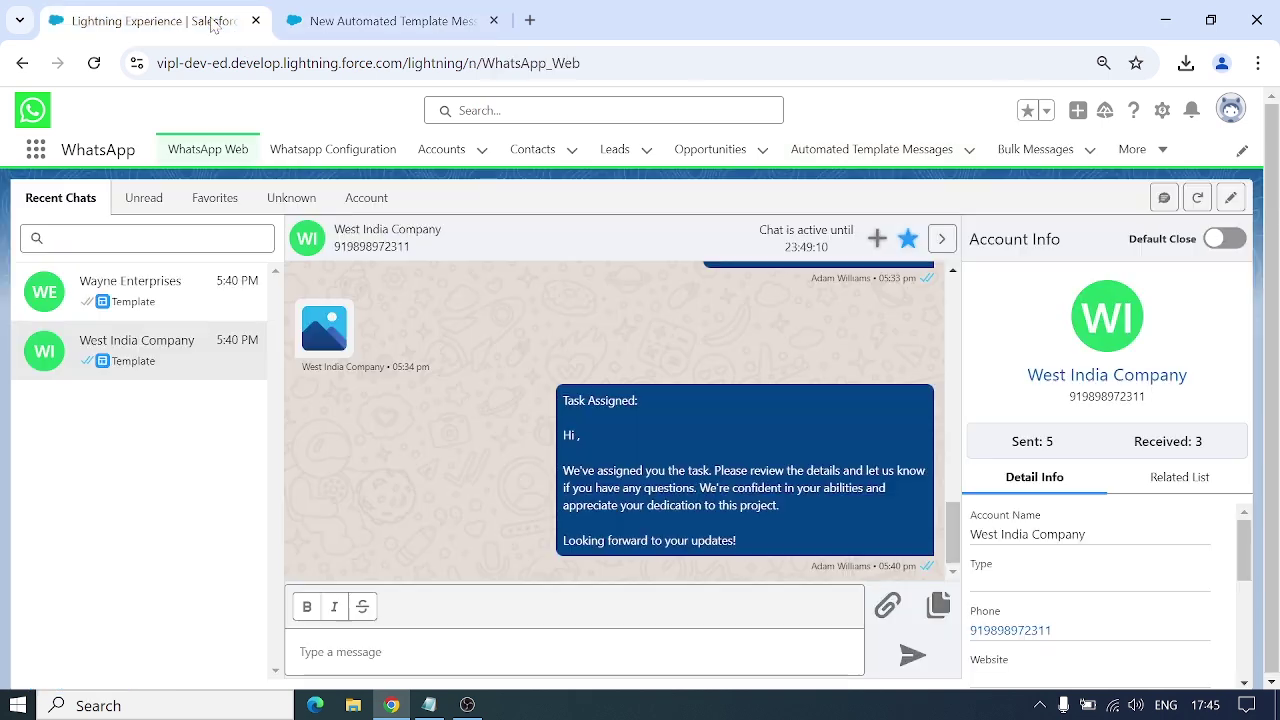
pyautogui.rightClick(536, 149)
pyautogui.click(583, 166)
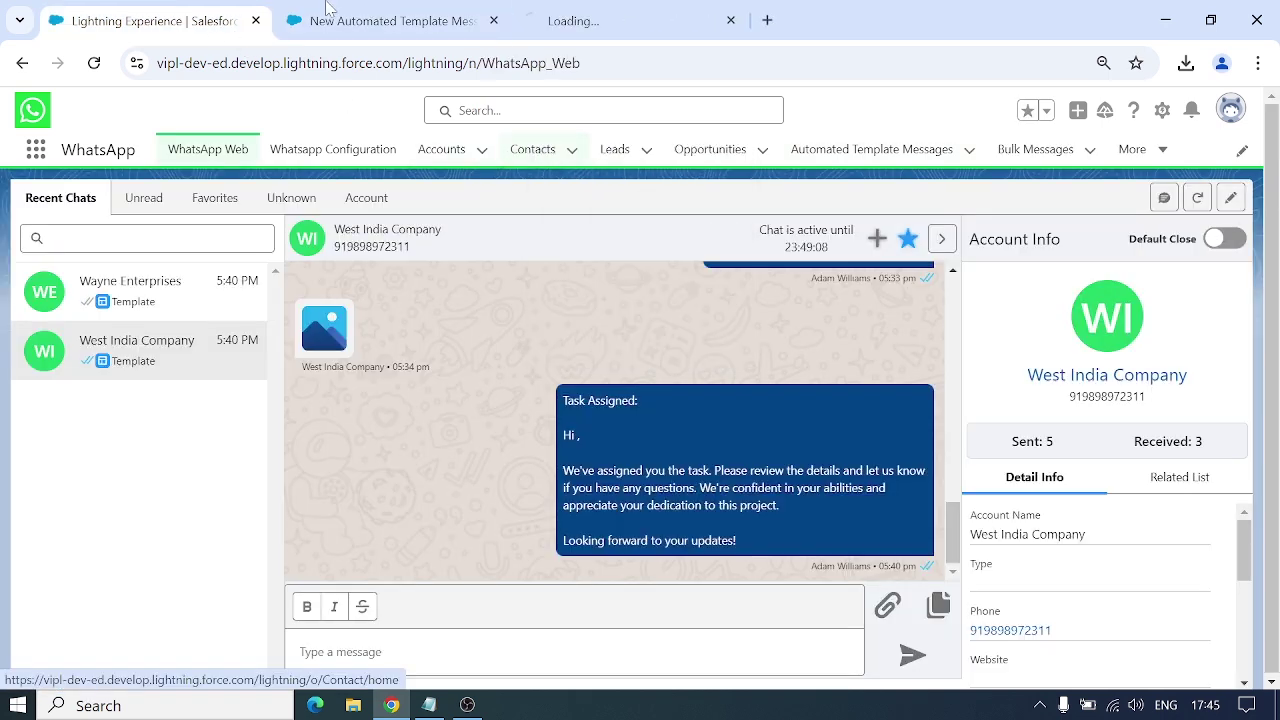
pyautogui.click(630, 20)
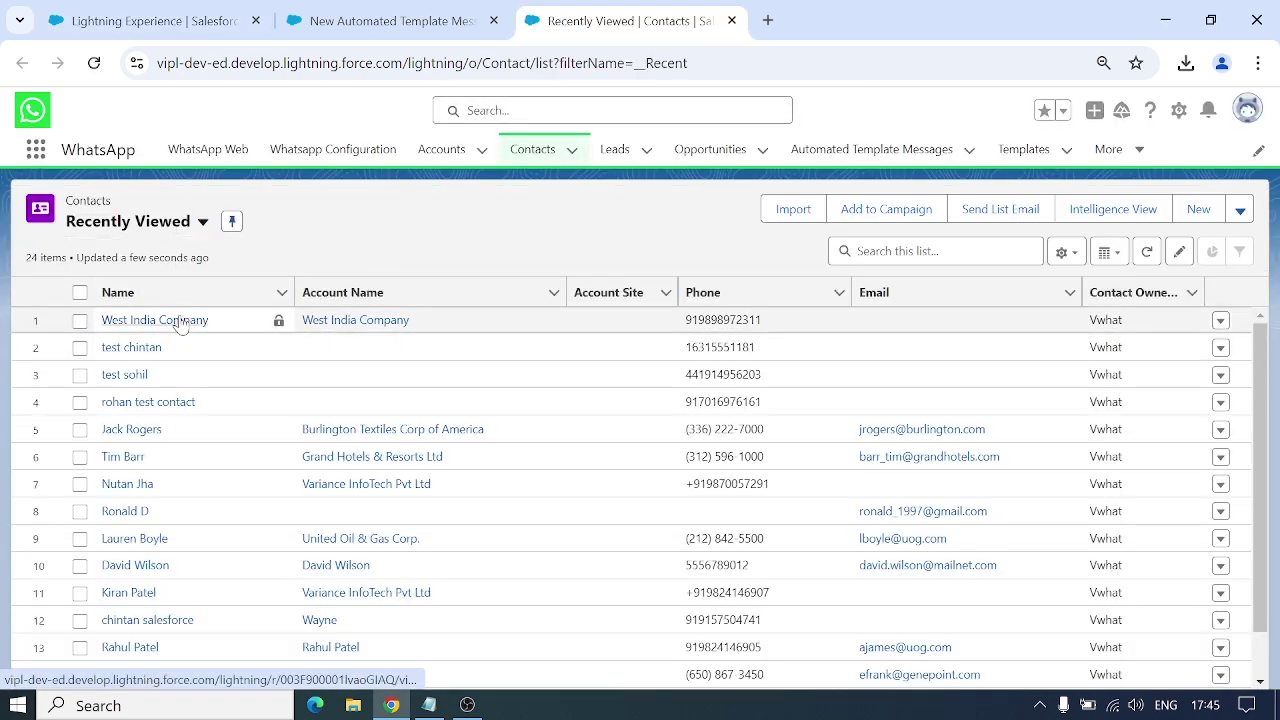
pyautogui.click(178, 322)
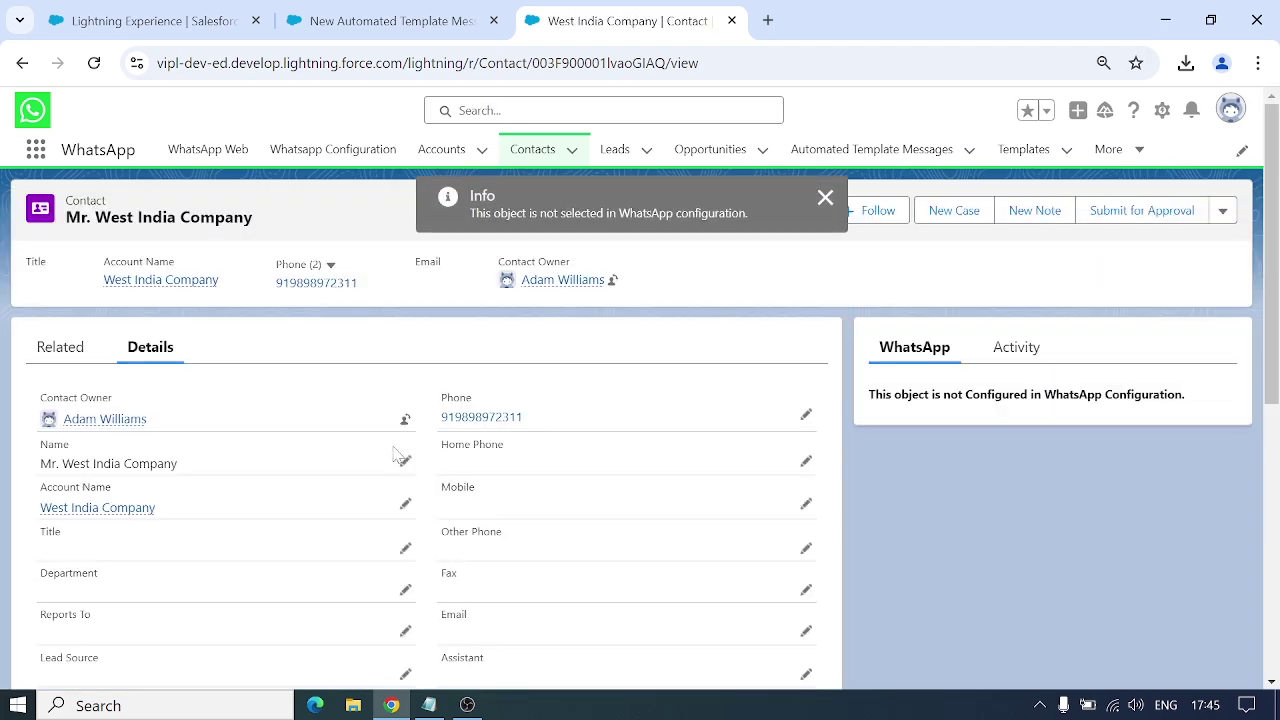
pyautogui.scroll(-1, 388, 642)
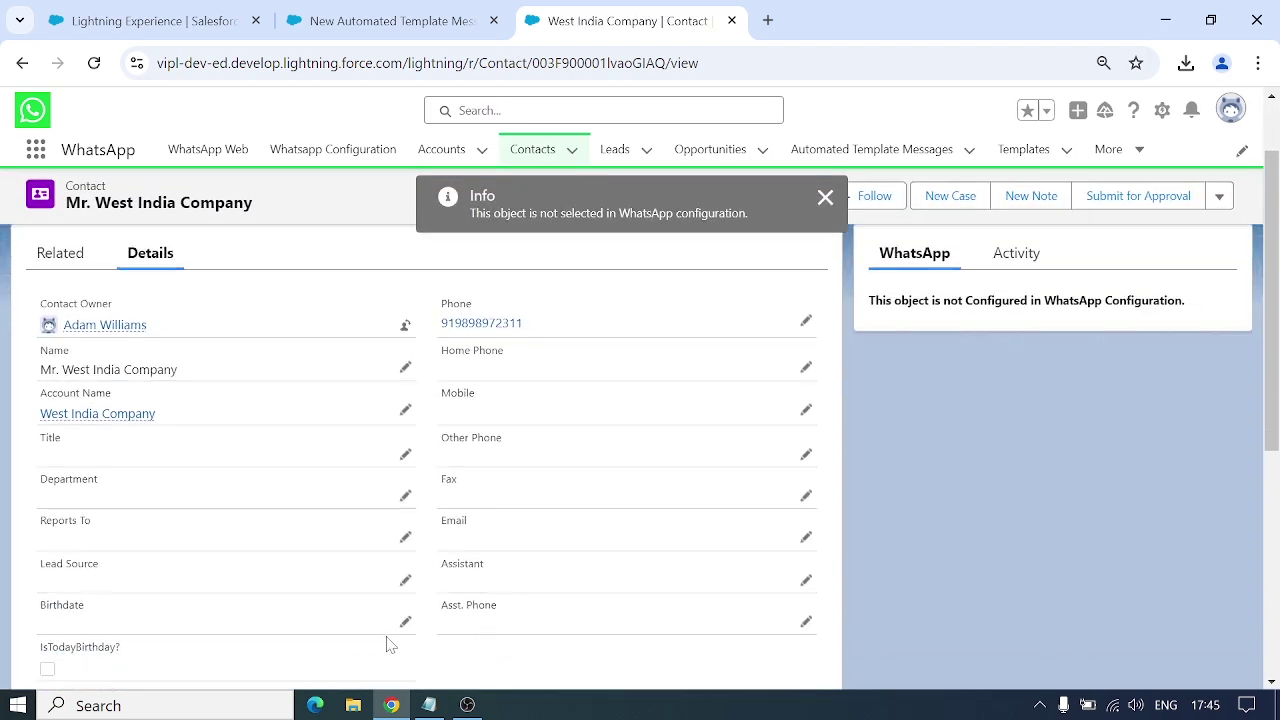
pyautogui.scroll(-1, 390, 645)
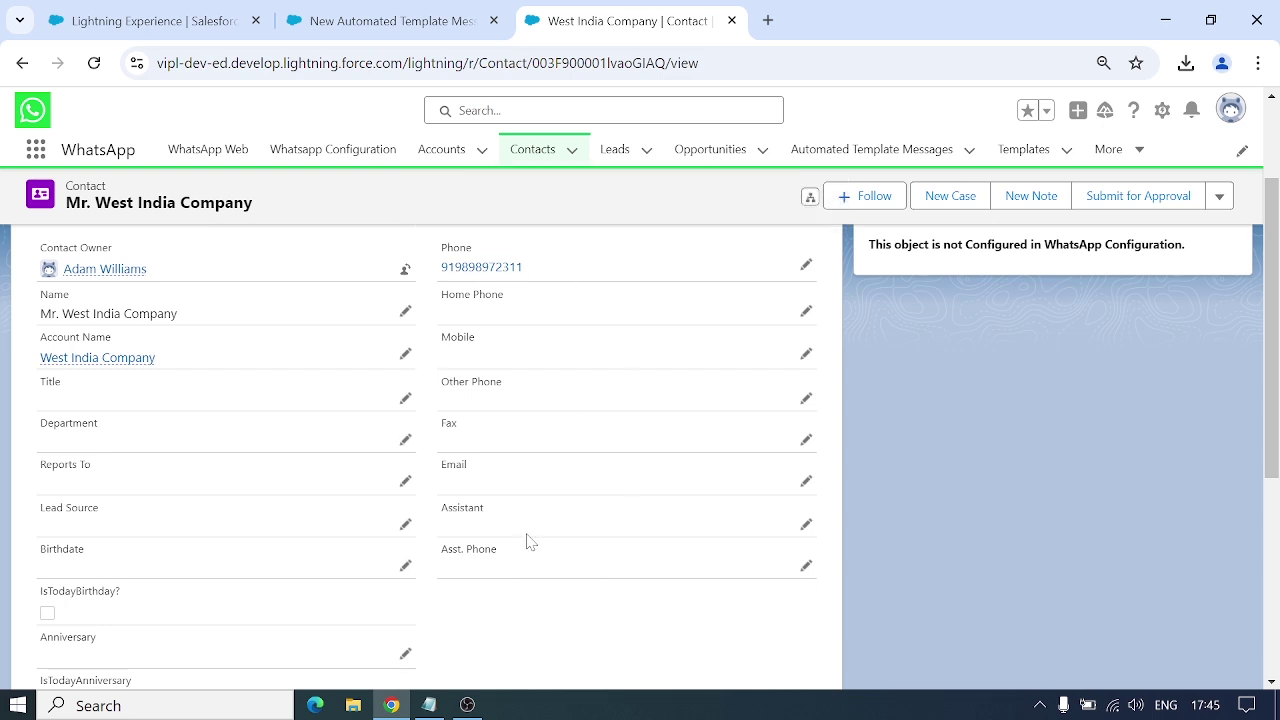
# Open the Dynamic Object and field settings in WhatsApp Configuration.
pyautogui.scroll(3, 590, 378)
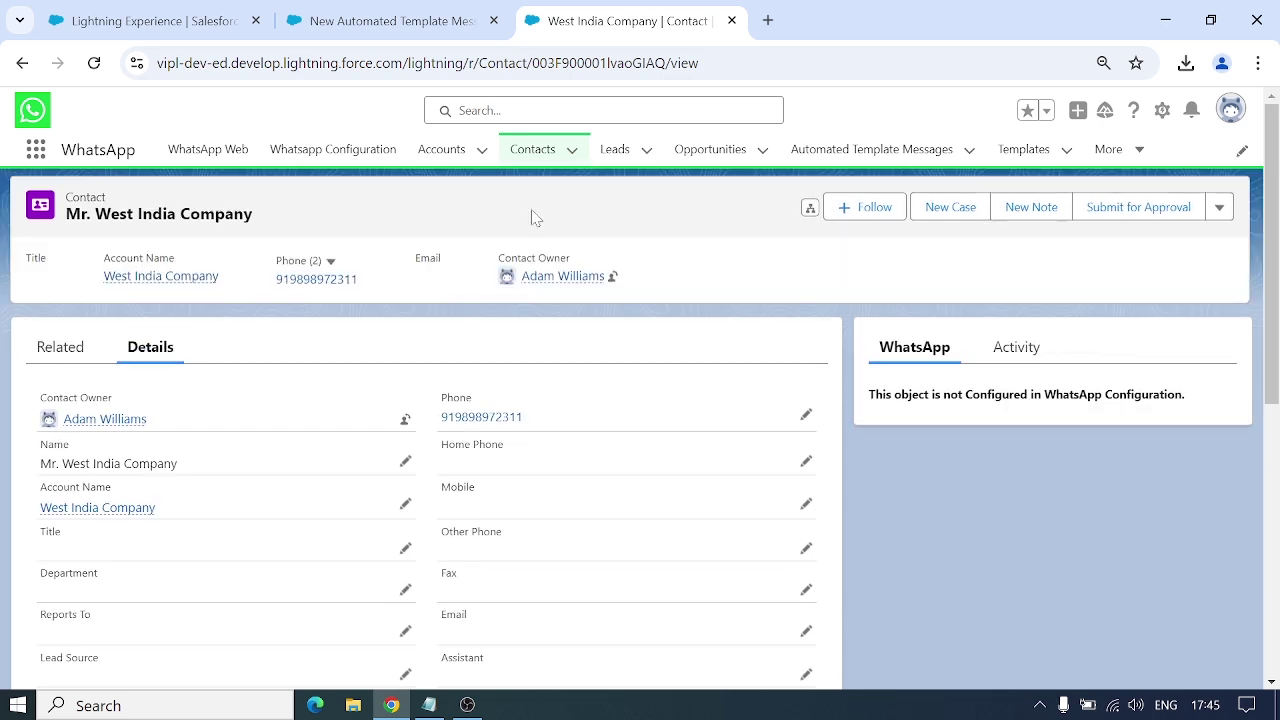
pyautogui.click(178, 22)
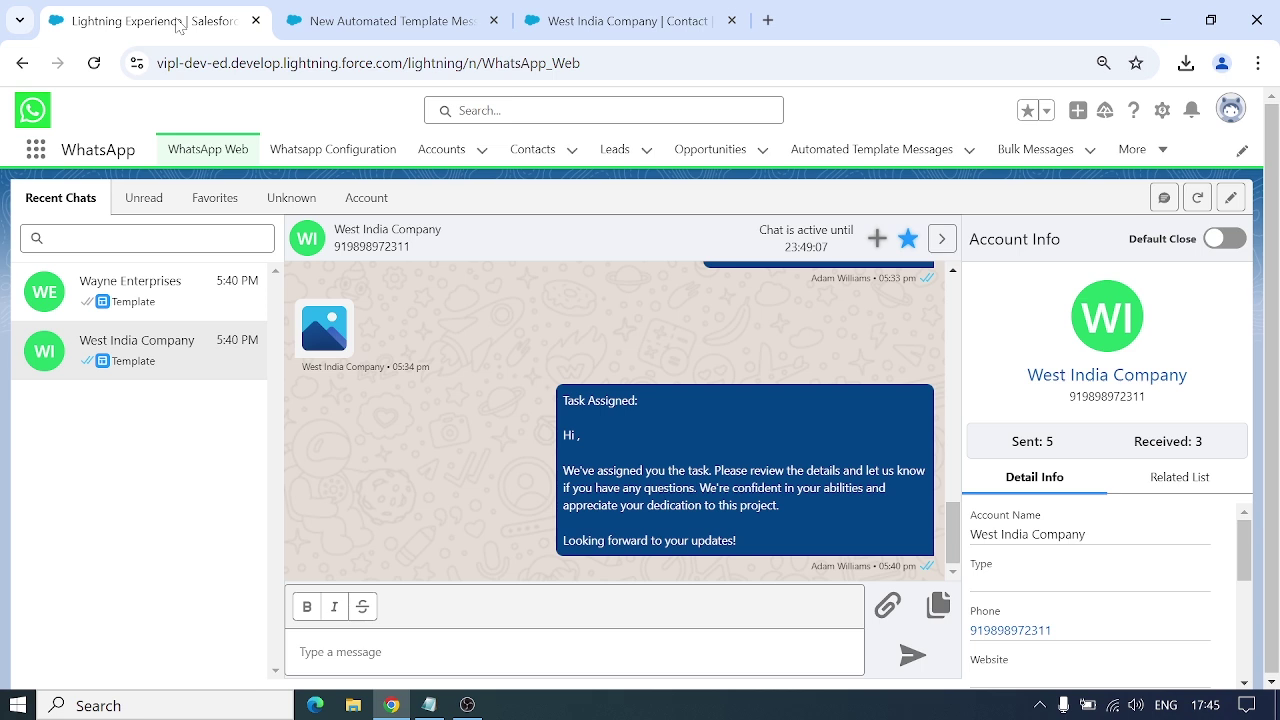
pyautogui.click(340, 160)
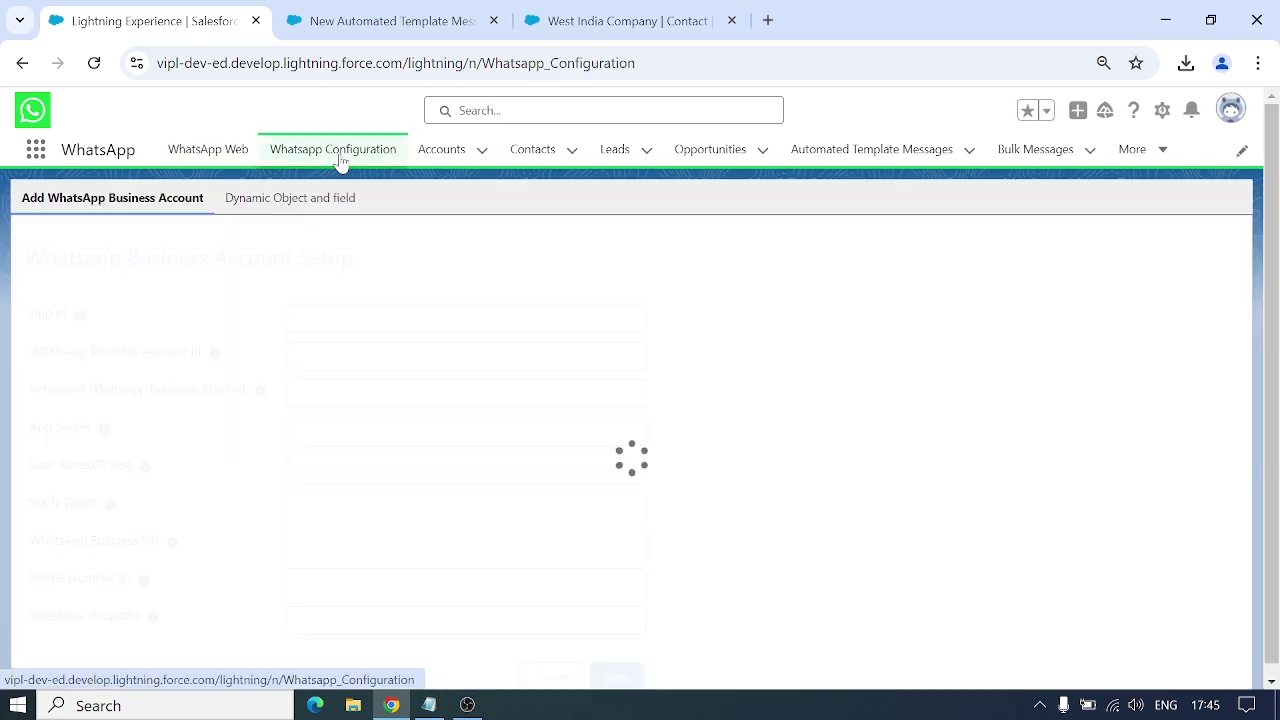
pyautogui.click(283, 199)
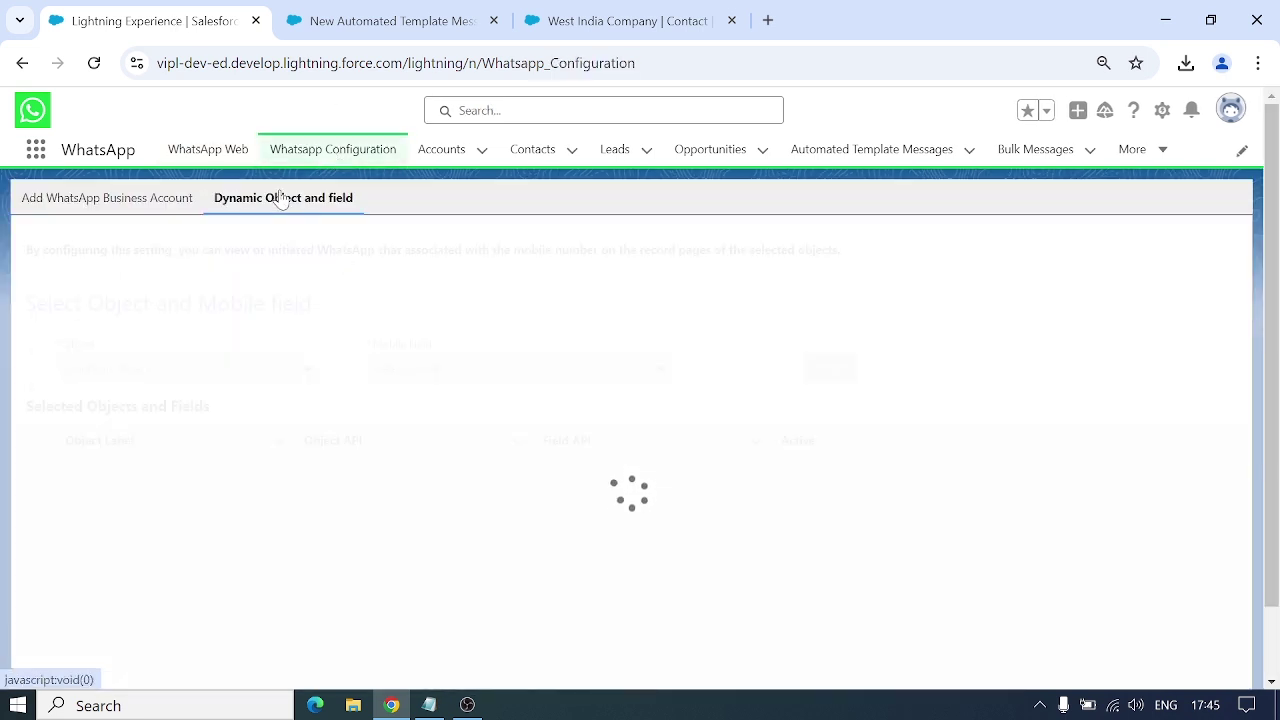
# Close the browser tab with the unfinished automated template message form and return to the WhatsApp configuration page.
pyautogui.click(628, 14)
pyautogui.click(480, 10)
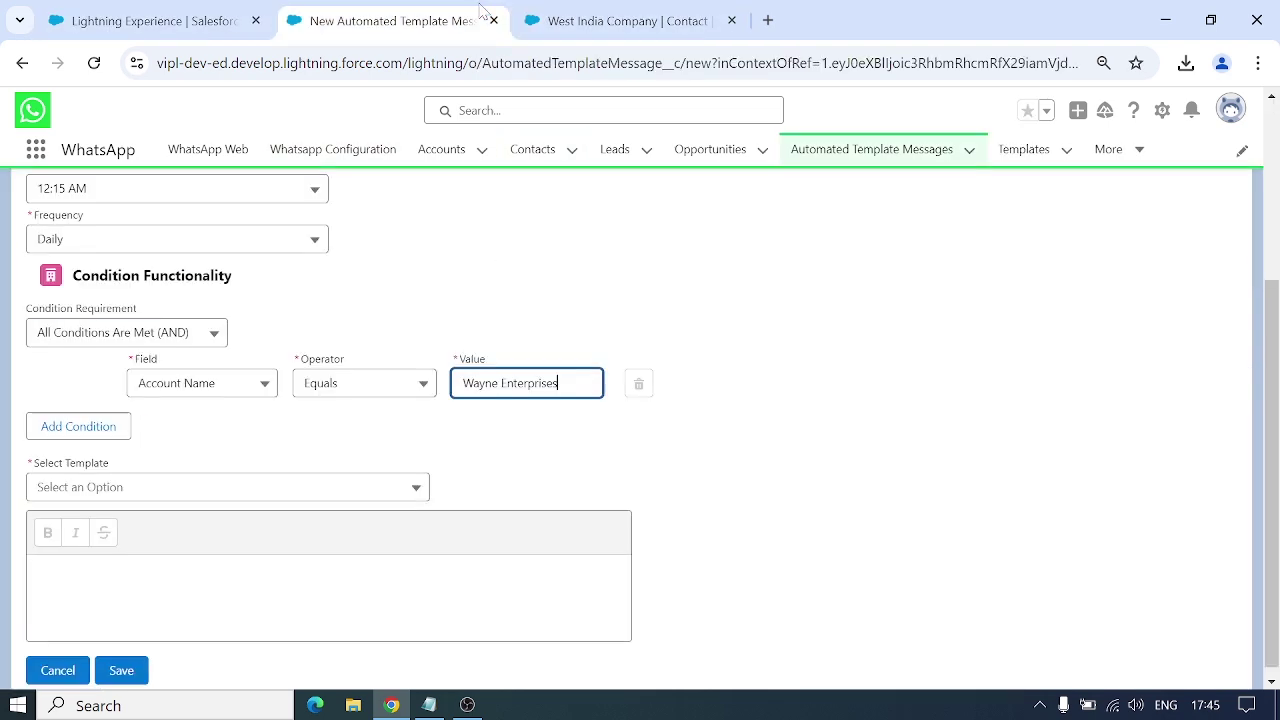
pyautogui.click(493, 20)
pyautogui.click(155, 22)
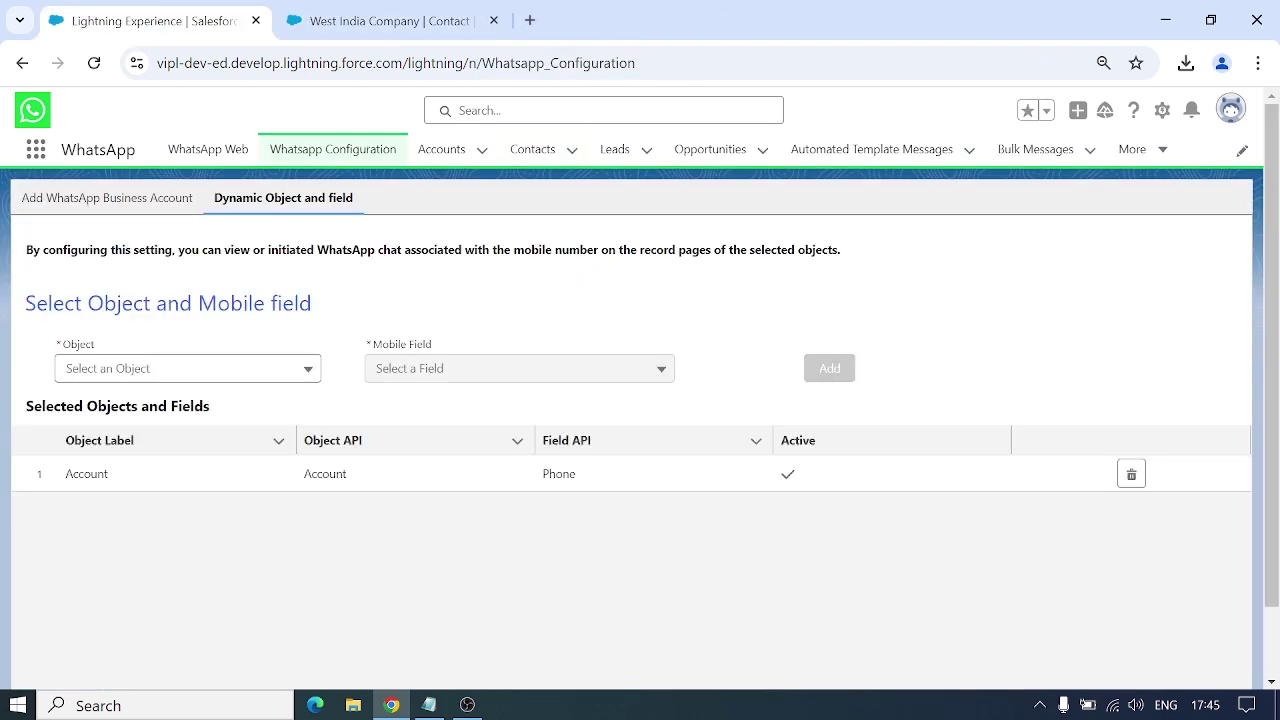
# Add the Contact object with Phone as its mobile field to the selected objects and fields.
pyautogui.click(264, 376)
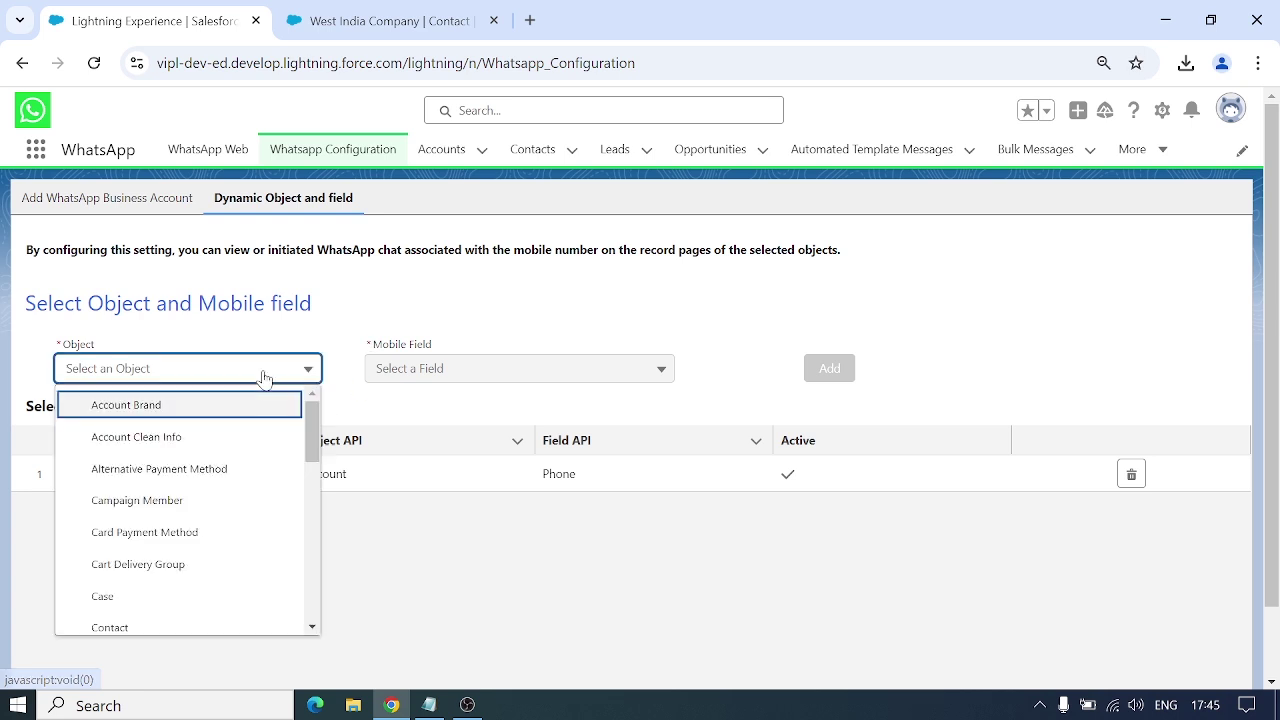
pyautogui.scroll(-1, 170, 582)
pyautogui.click(164, 596)
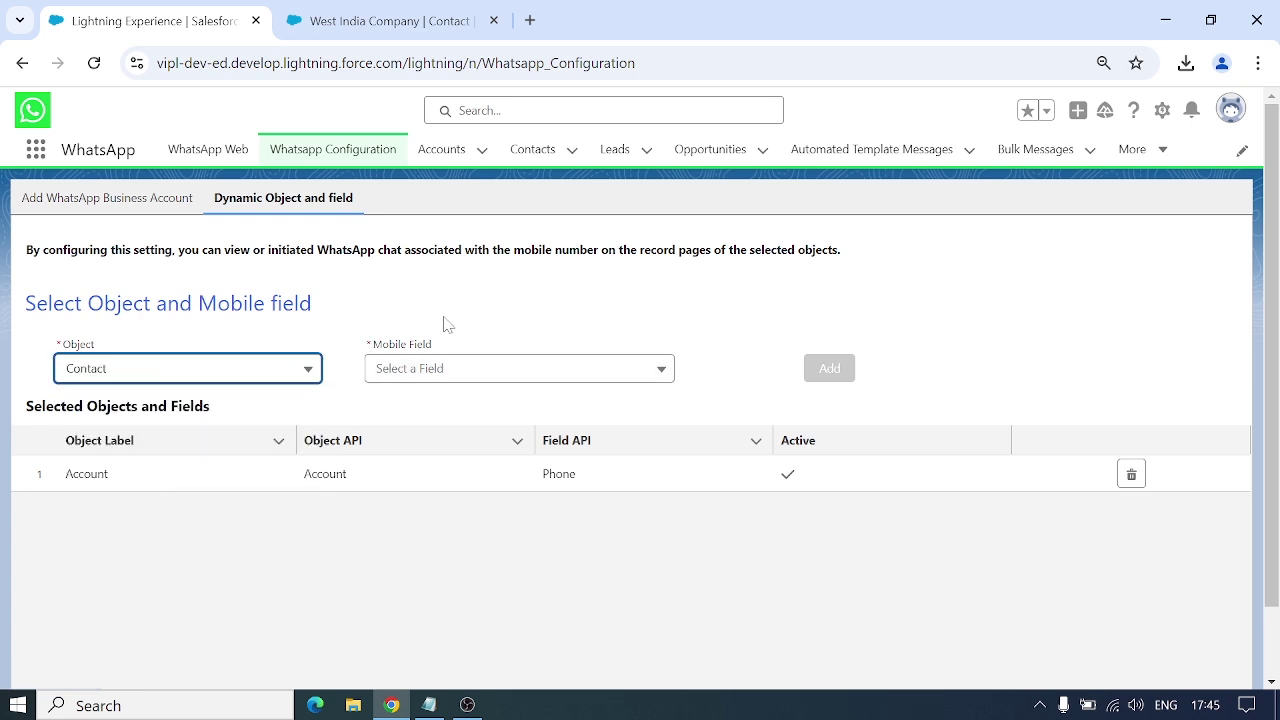
pyautogui.click(445, 368)
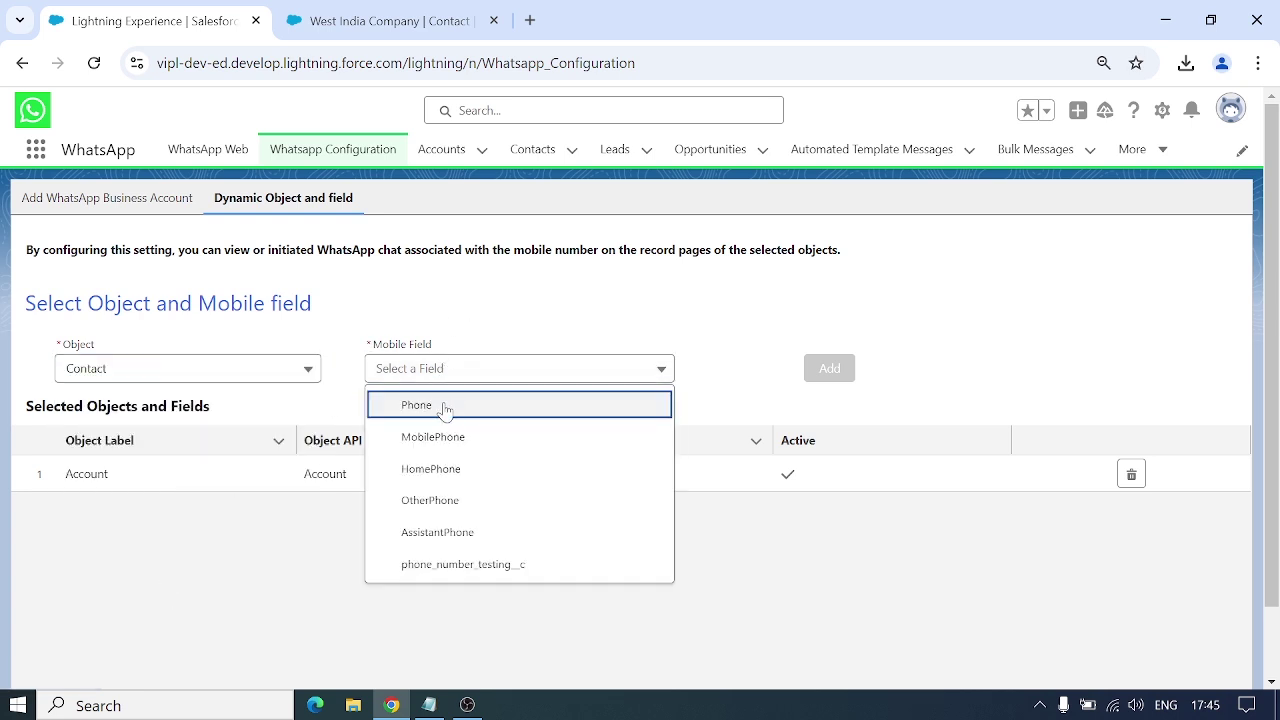
pyautogui.click(445, 405)
pyautogui.click(835, 372)
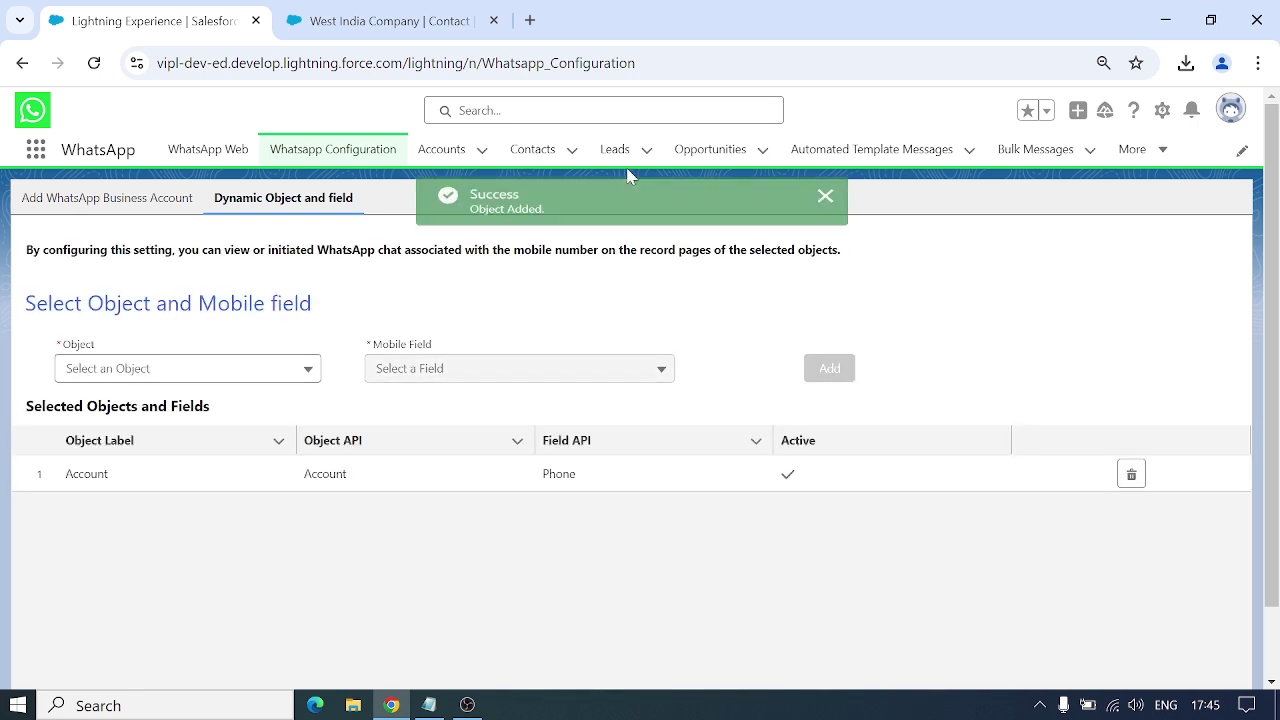
# Reload the West India Company contact record and examine the WhatsApp chat and the contact details.
pyautogui.click(390, 8)
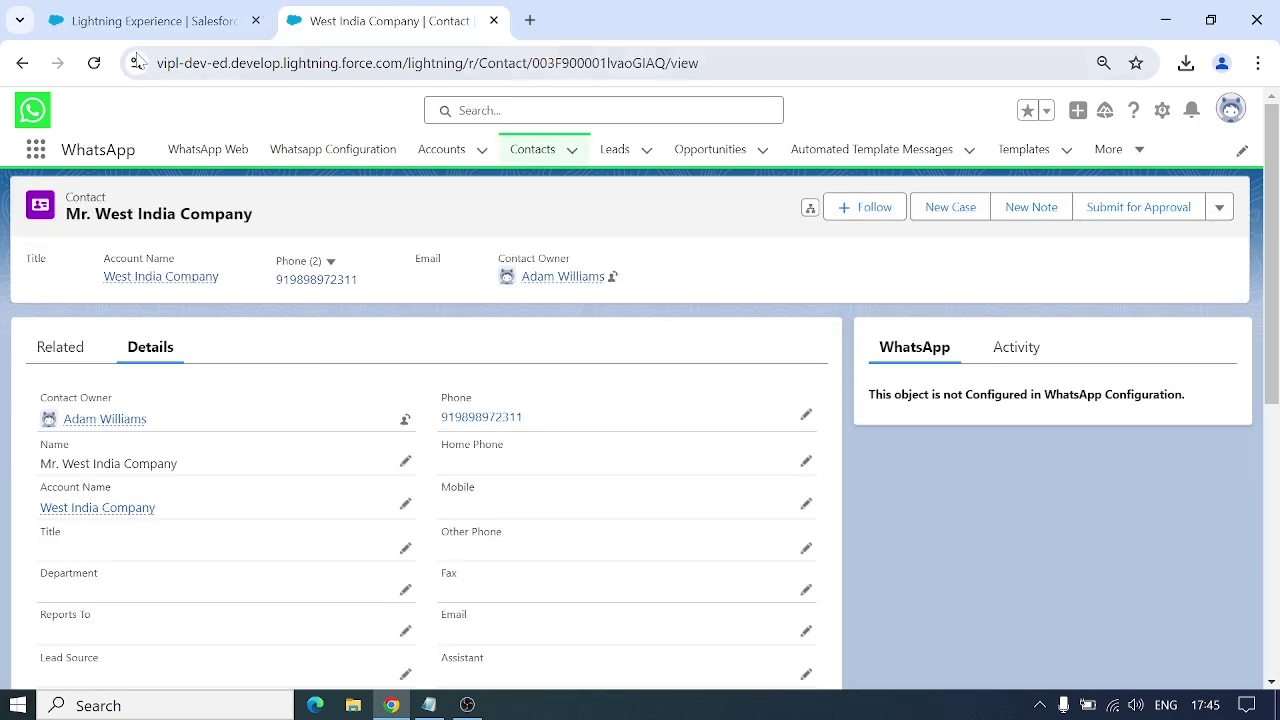
pyautogui.click(94, 63)
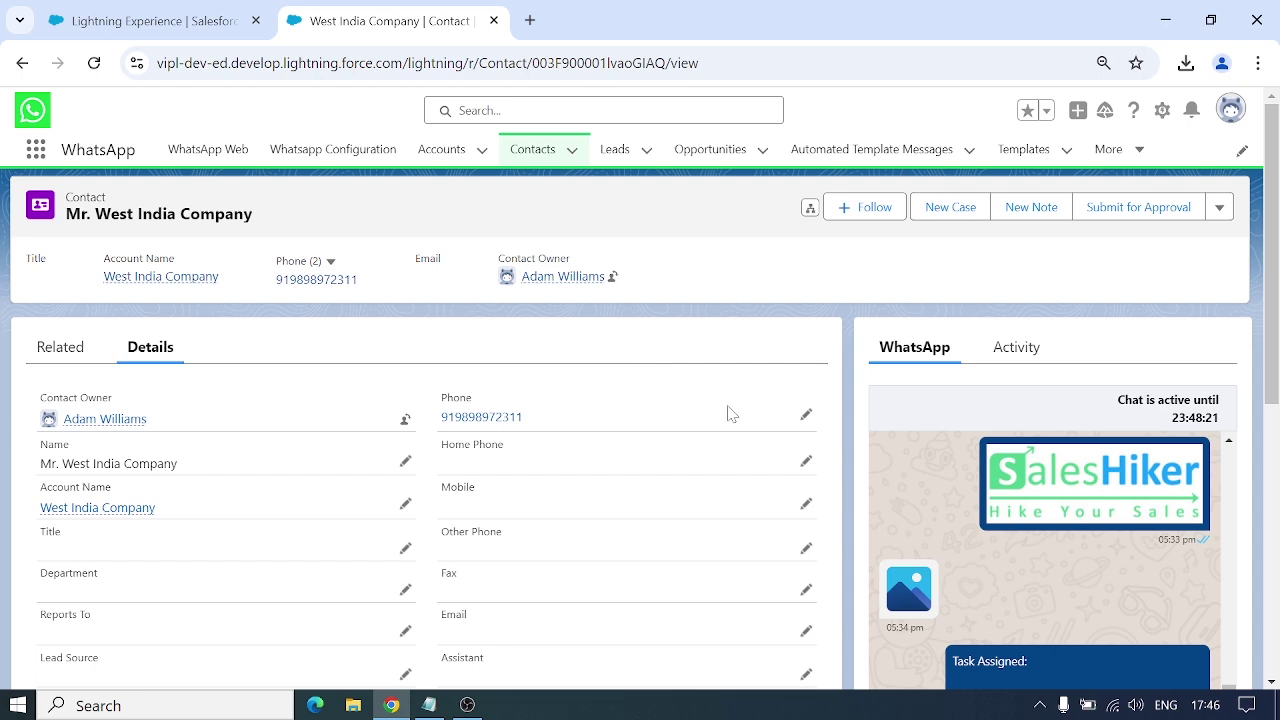
pyautogui.scroll(-2, 780, 545)
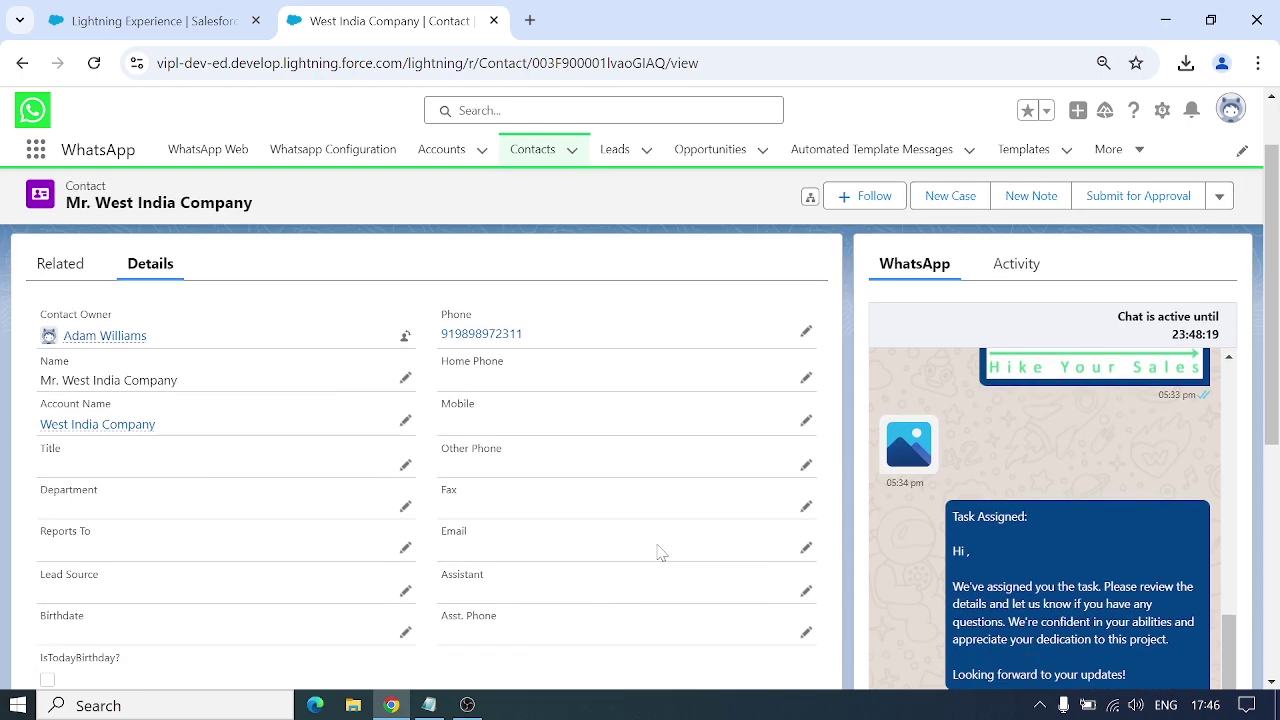
pyautogui.scroll(-1, 660, 552)
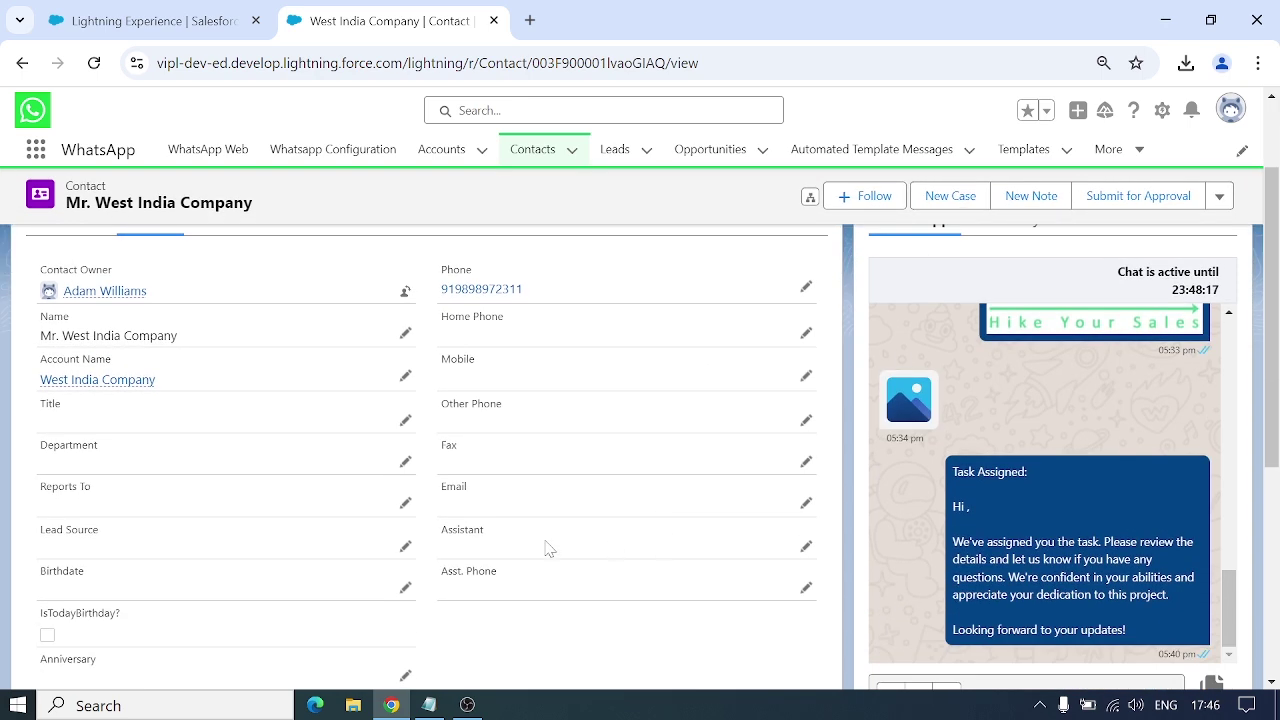
# Enter the West India Company contact's birthdate and save the record.
pyautogui.click(405, 589)
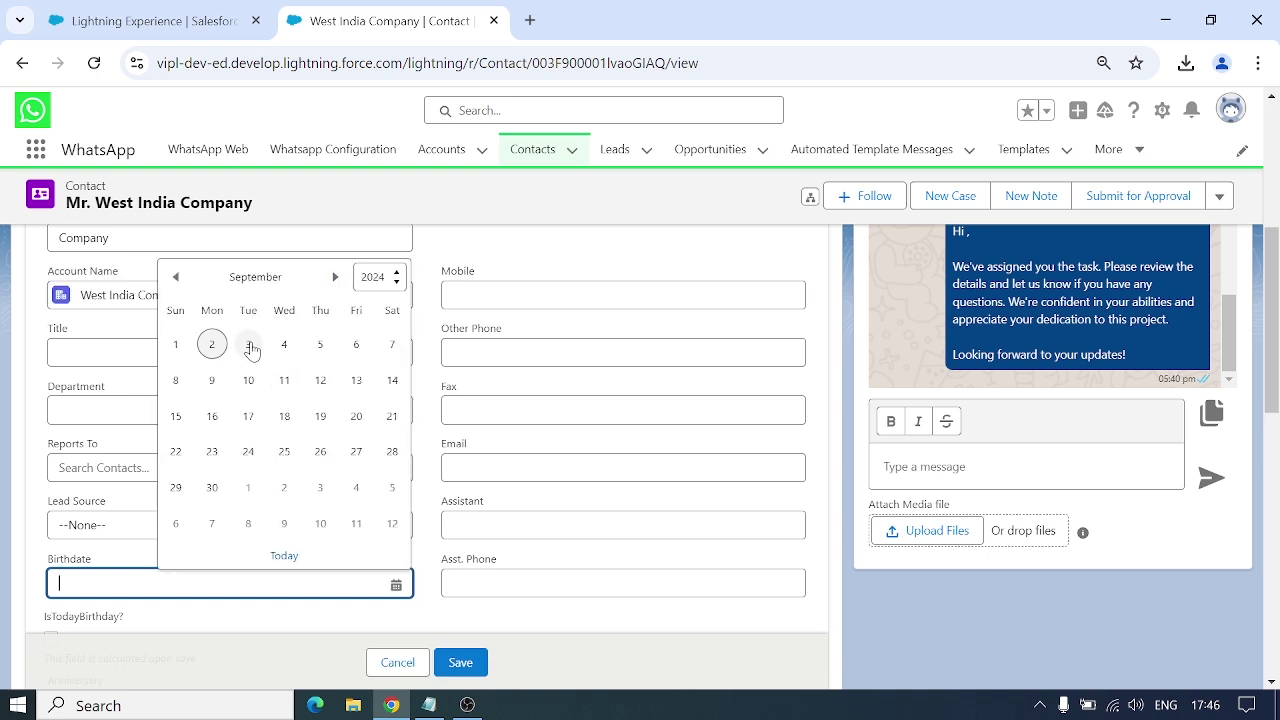
pyautogui.moveTo(250, 348); pyautogui.dragTo(366, 275)
pyautogui.click(370, 278)
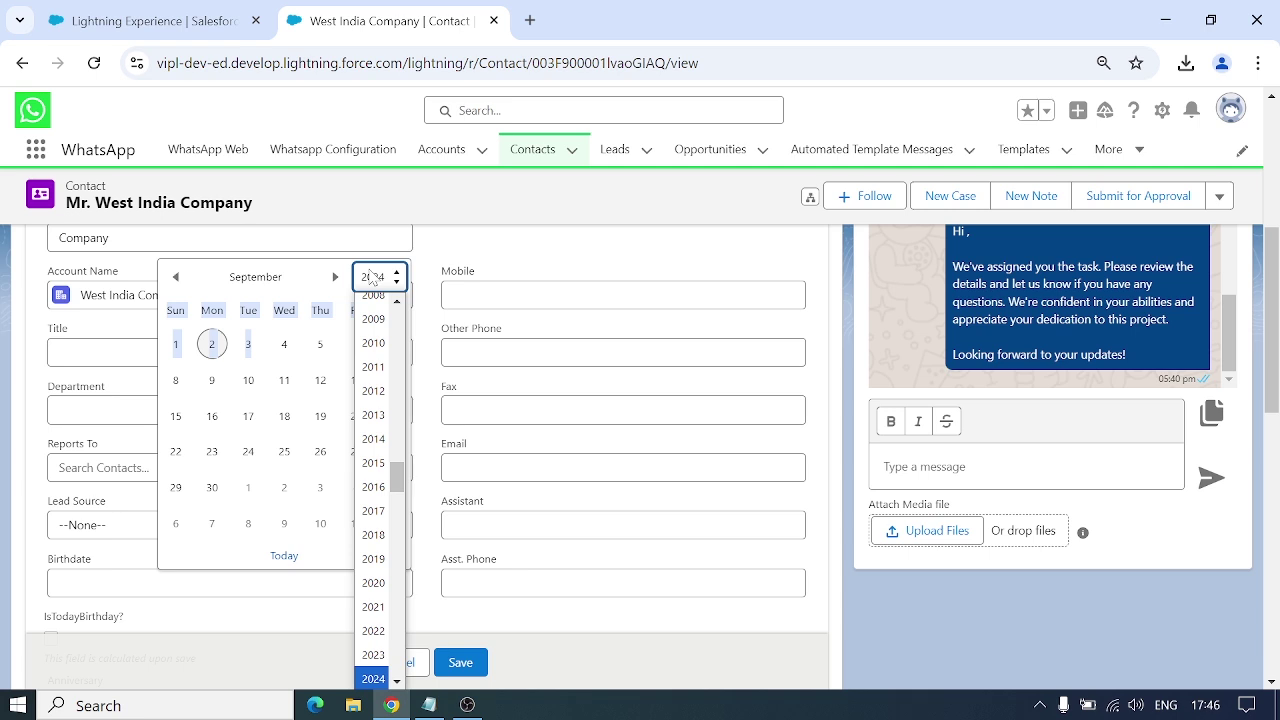
pyautogui.scroll(4, 380, 410)
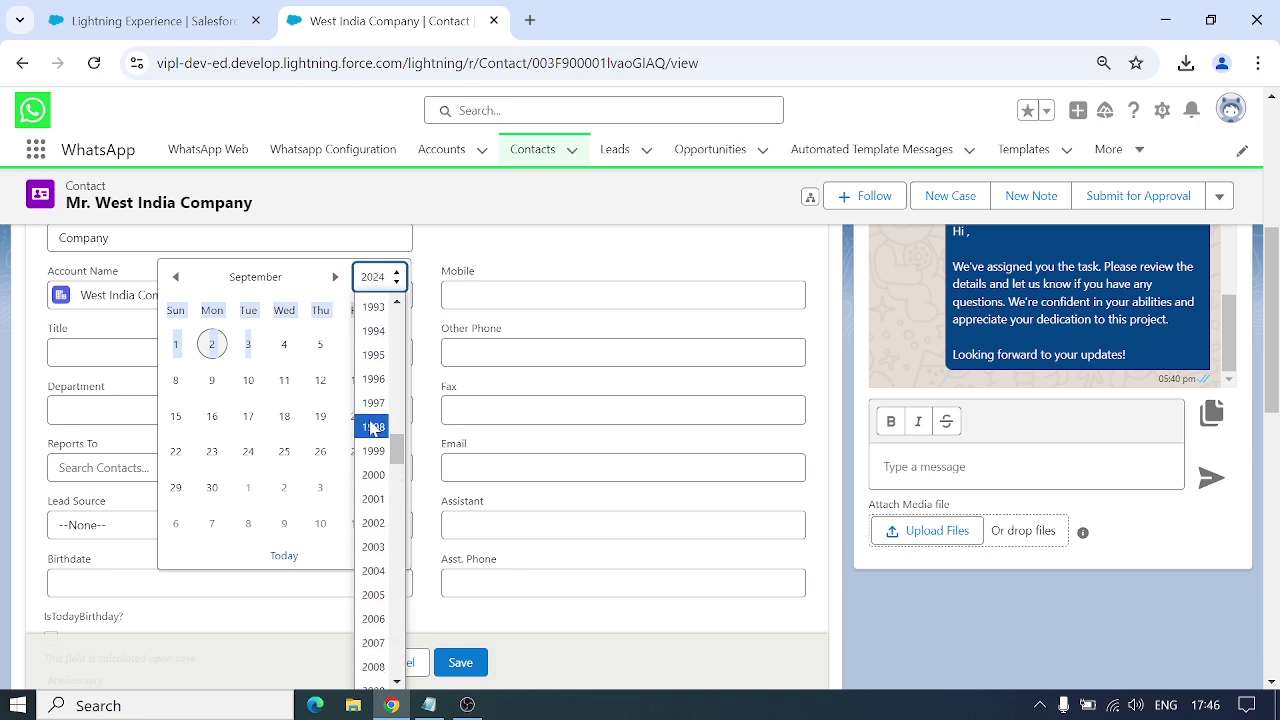
pyautogui.click(372, 428)
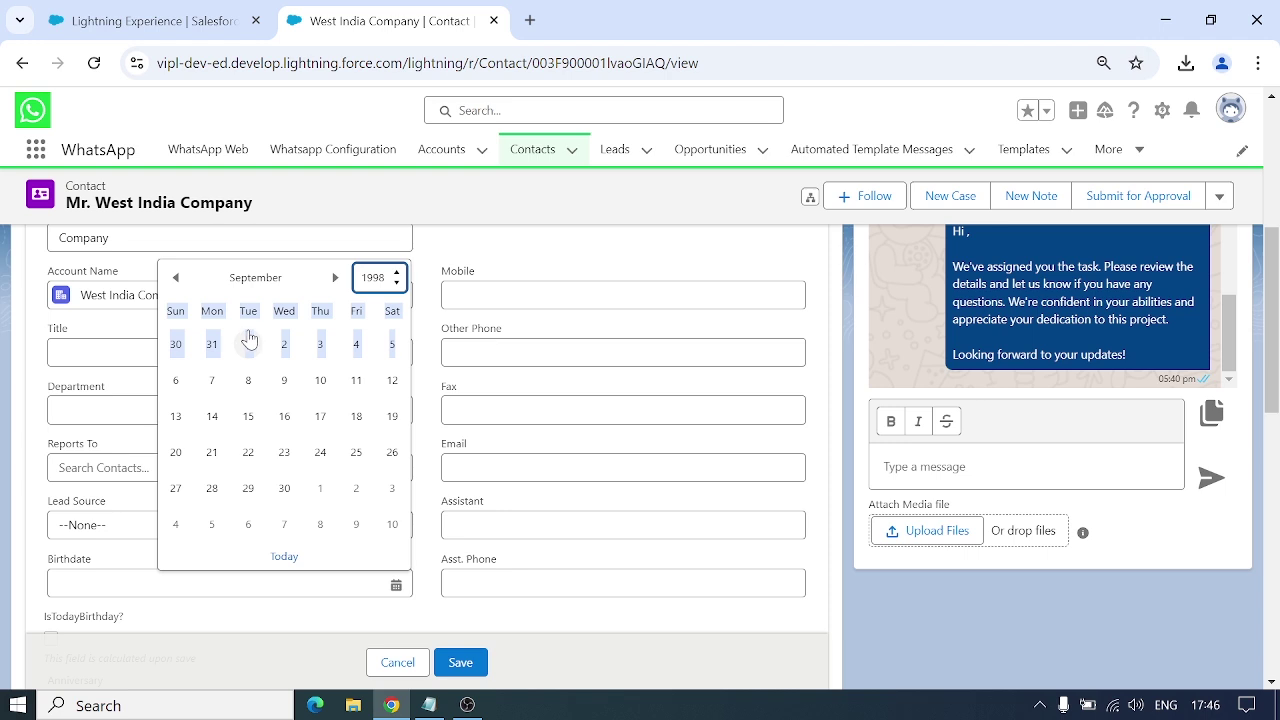
pyautogui.click(250, 343)
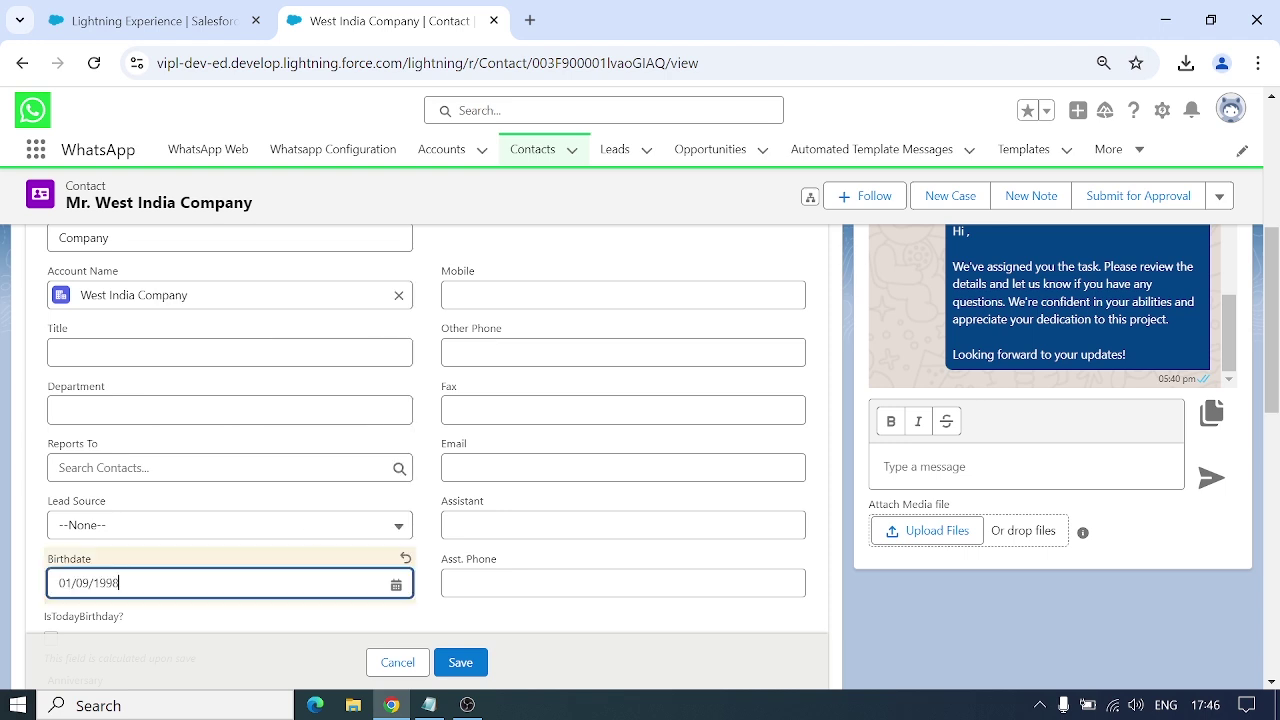
pyautogui.click(460, 663)
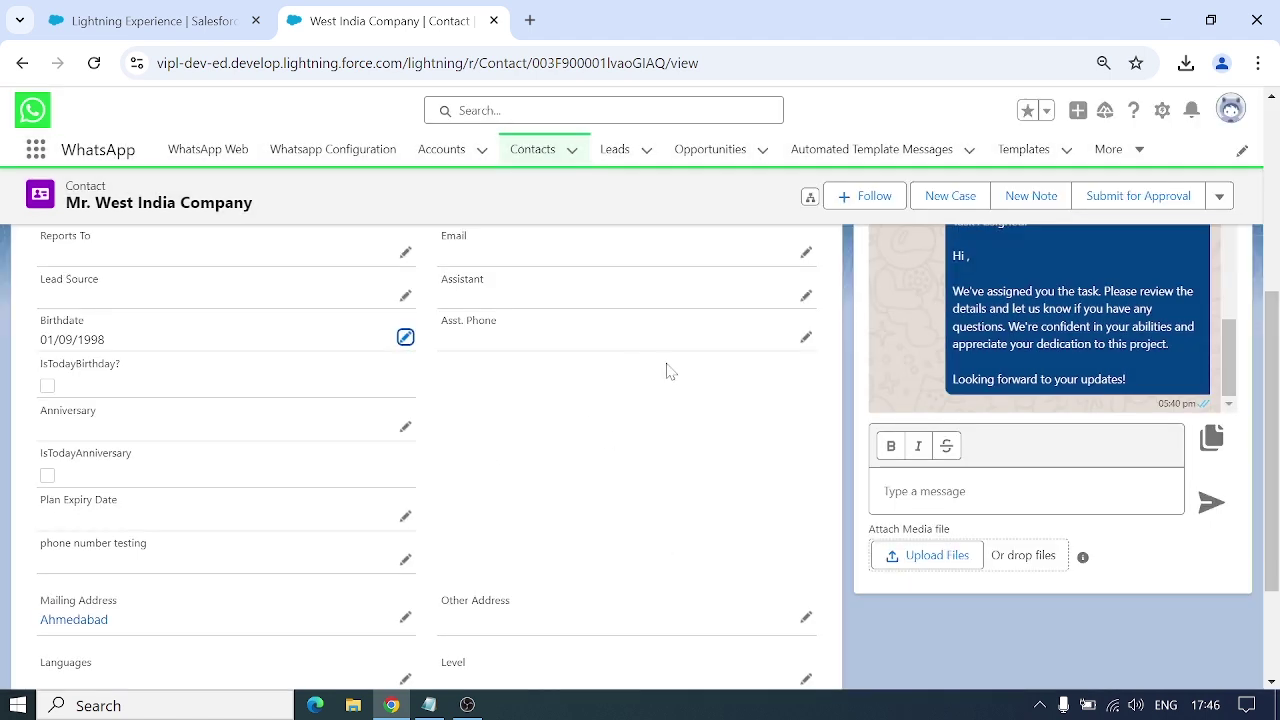
# Start a new automated template message from its list page and close the West India Company contact's browser tab.
pyautogui.click(152, 22)
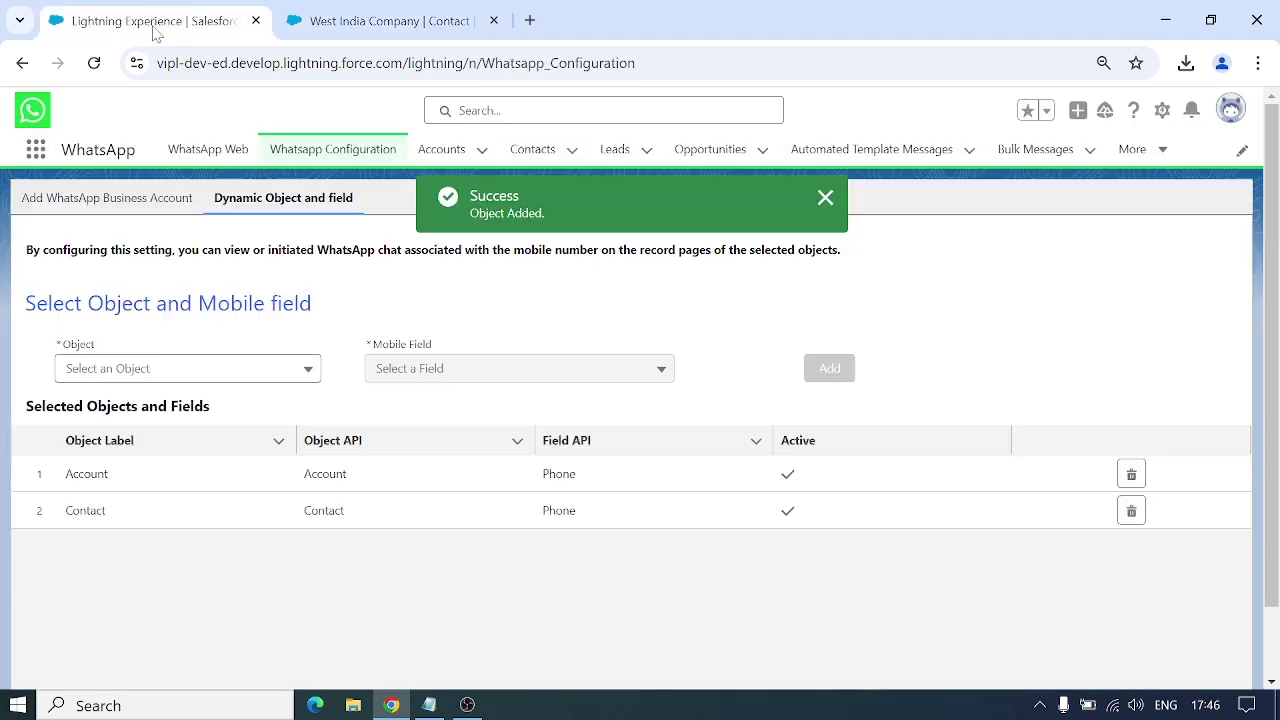
pyautogui.click(880, 160)
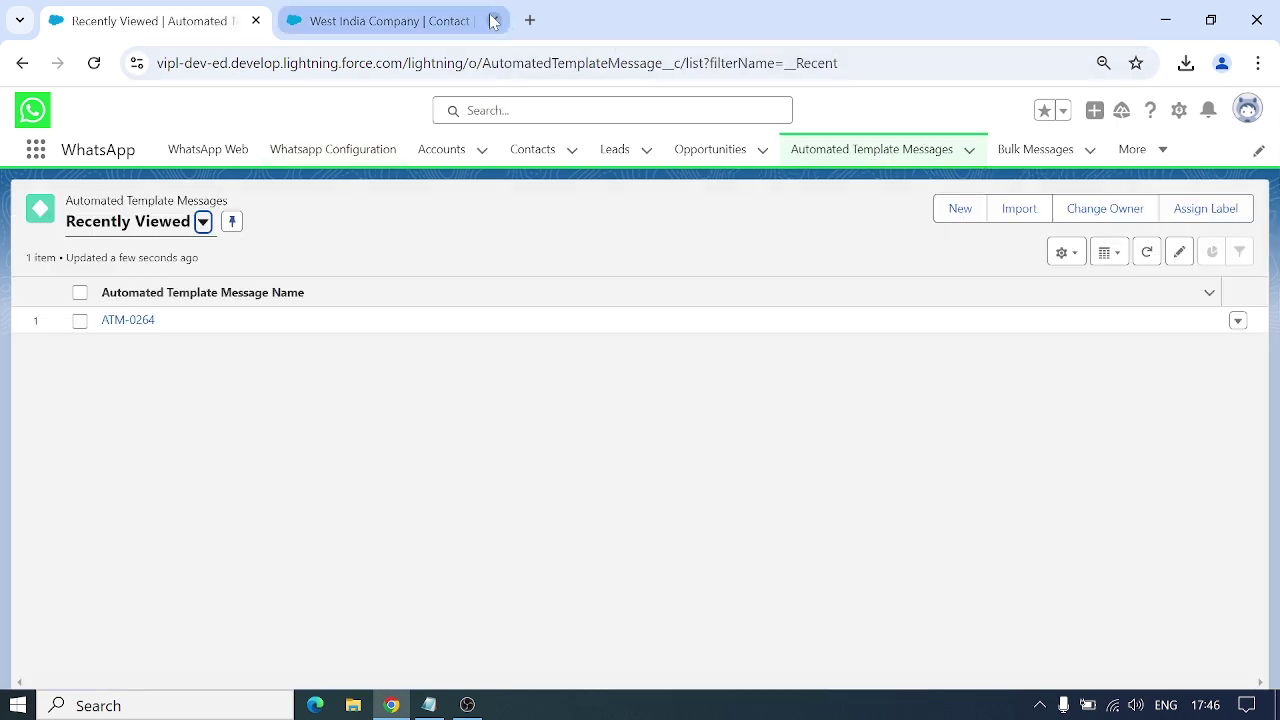
pyautogui.click(493, 21)
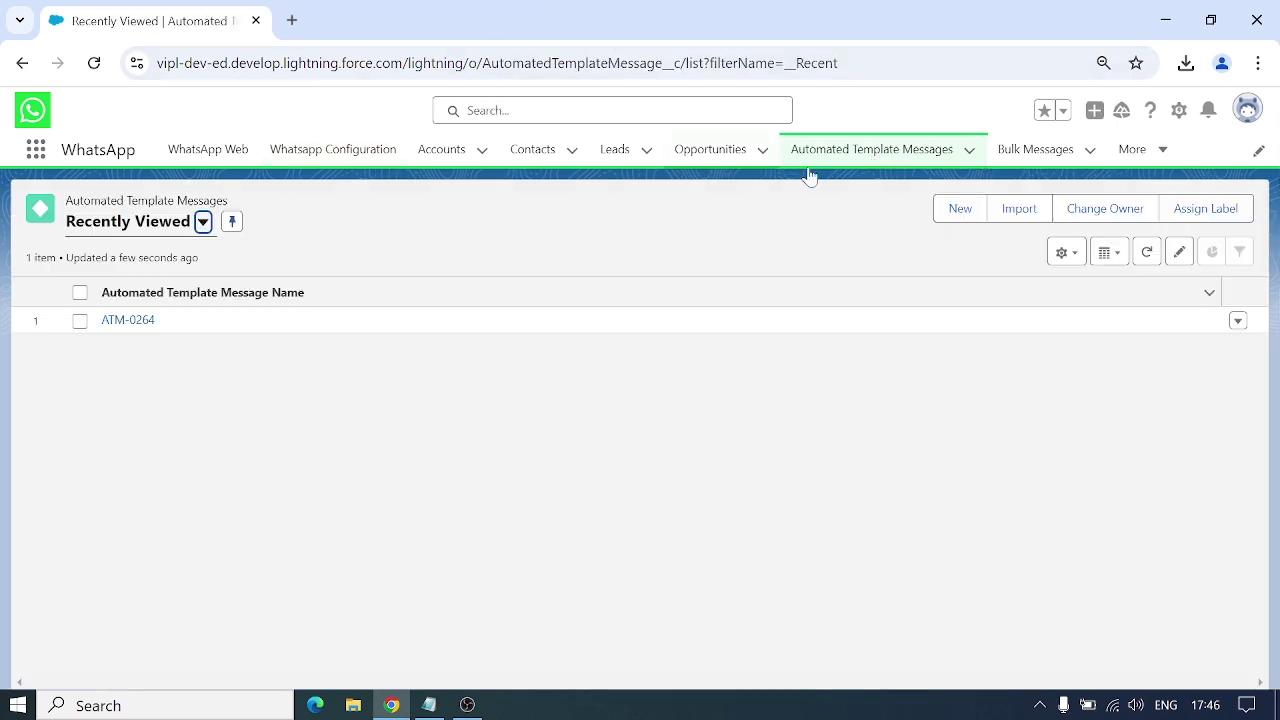
pyautogui.click(962, 209)
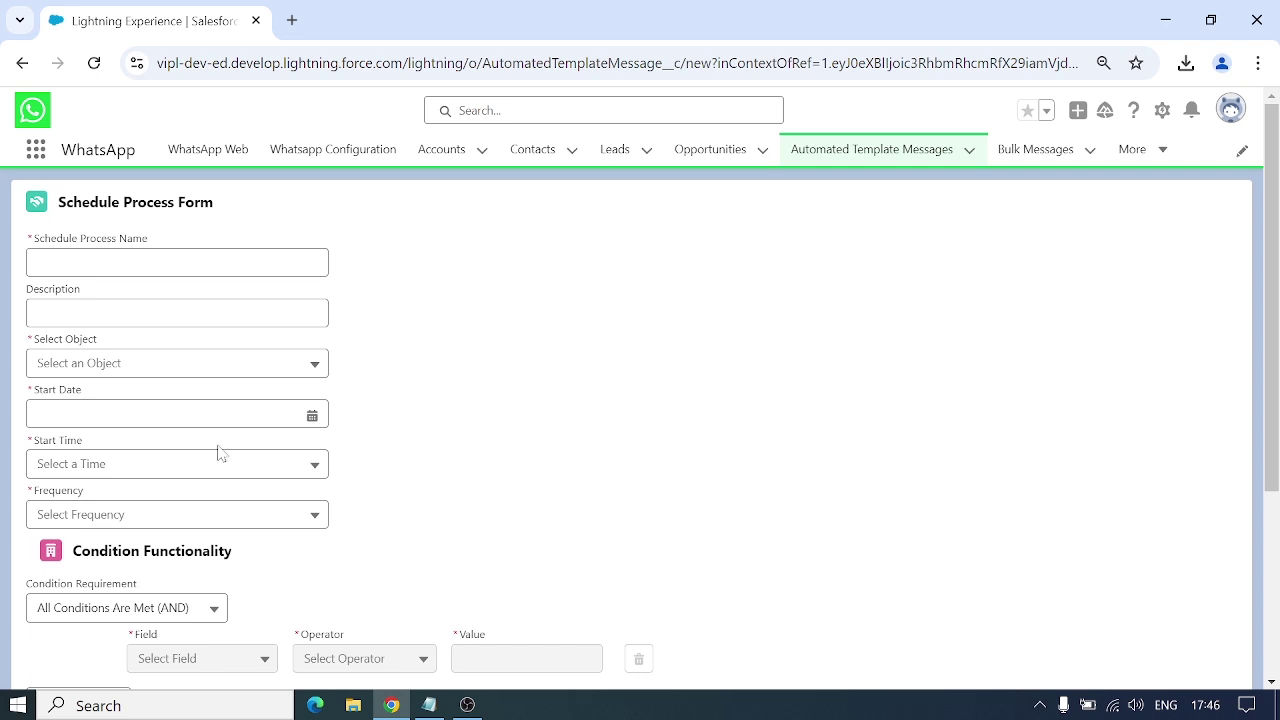
# Name the schedule process Birthday wishes and select Contact as its object.
pyautogui.click(152, 365)
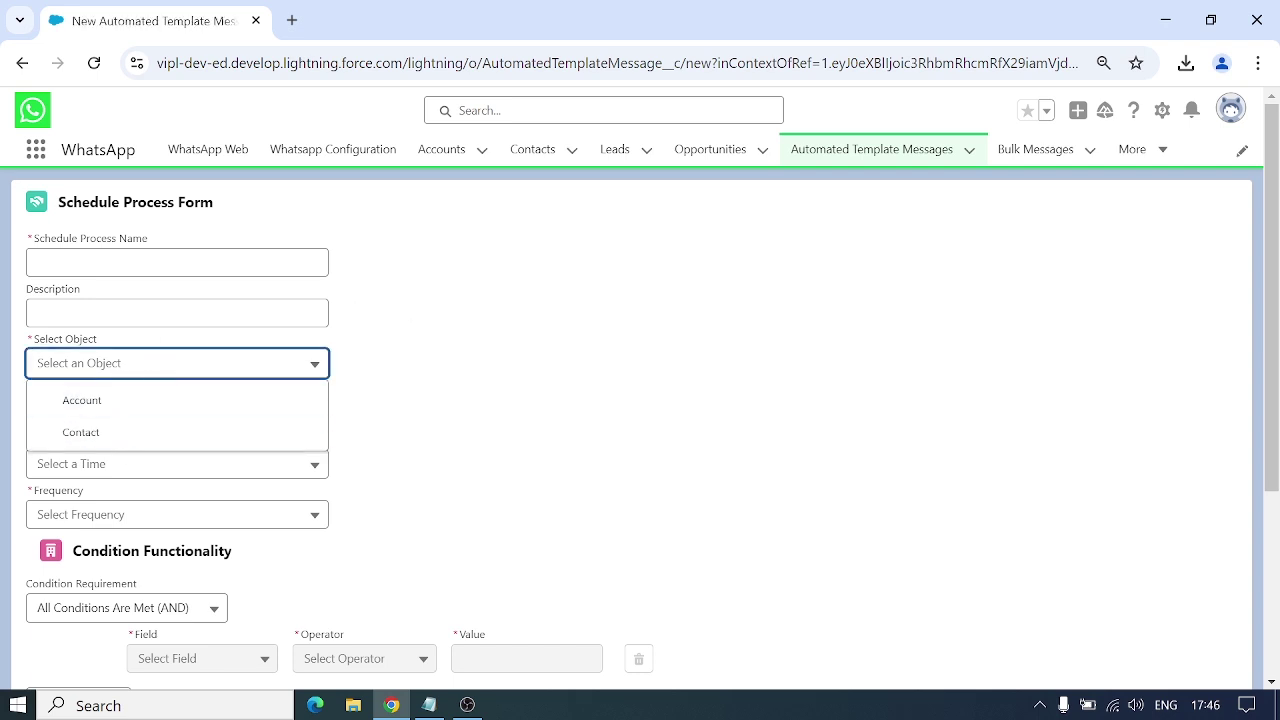
pyautogui.click(177, 262)
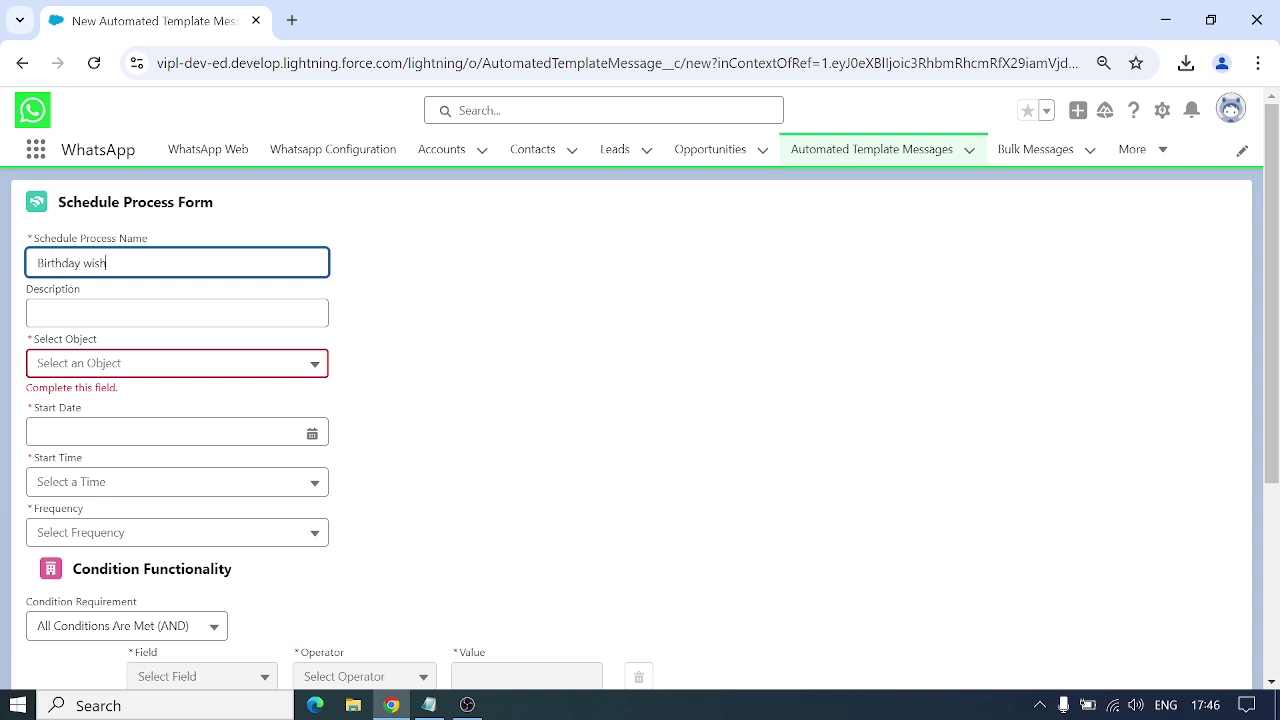
pyautogui.click(203, 366)
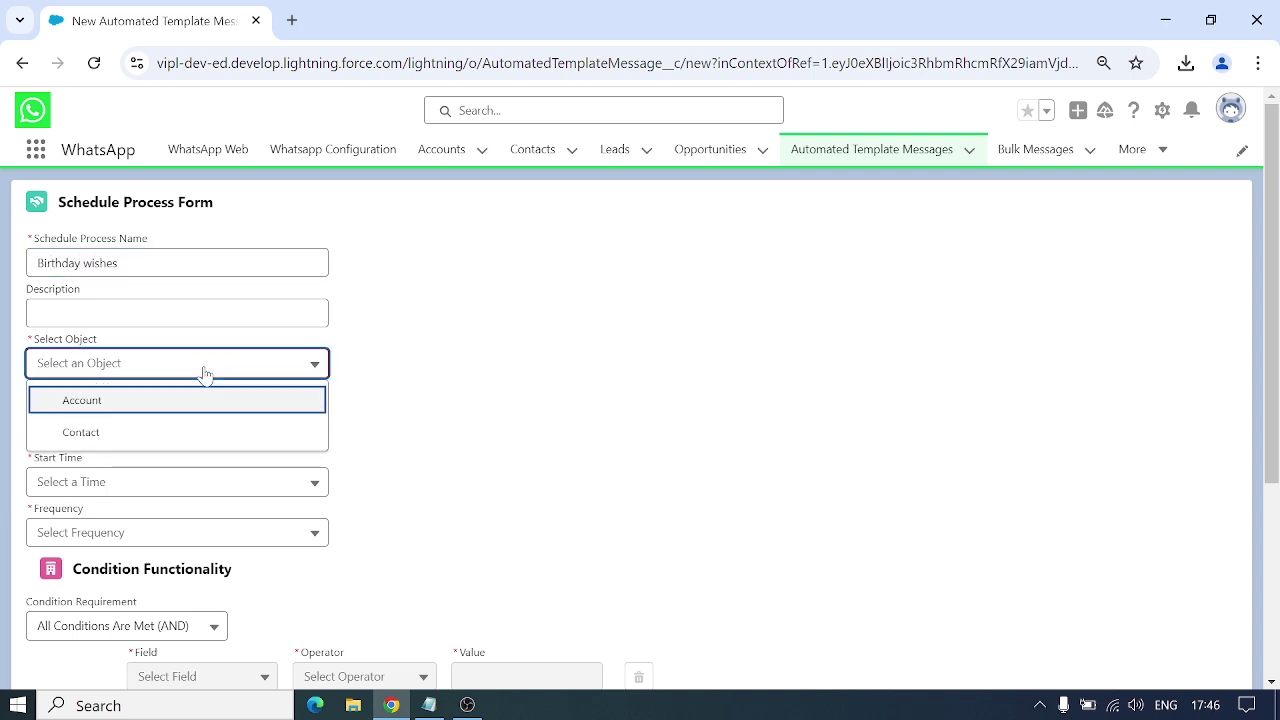
pyautogui.click(150, 432)
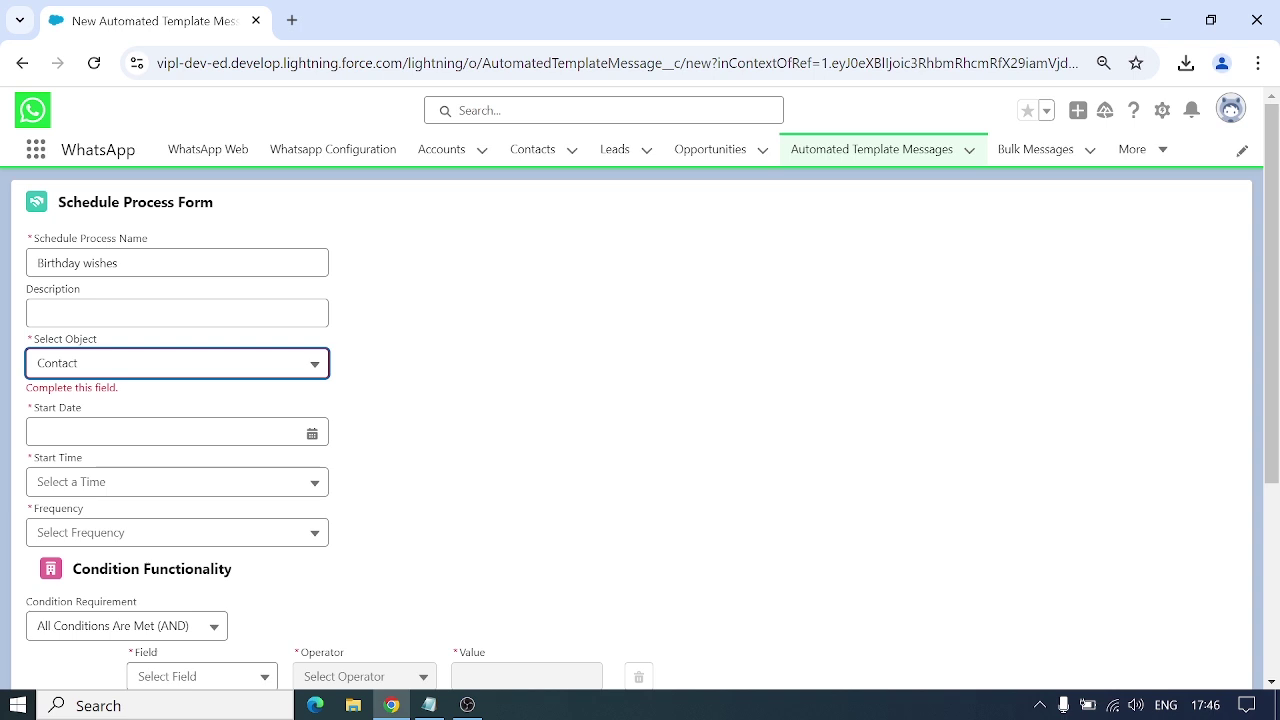
# Schedule the process to start on 02-Sept-2024 at 6:00 AM with a Daily frequency.
pyautogui.click(150, 438)
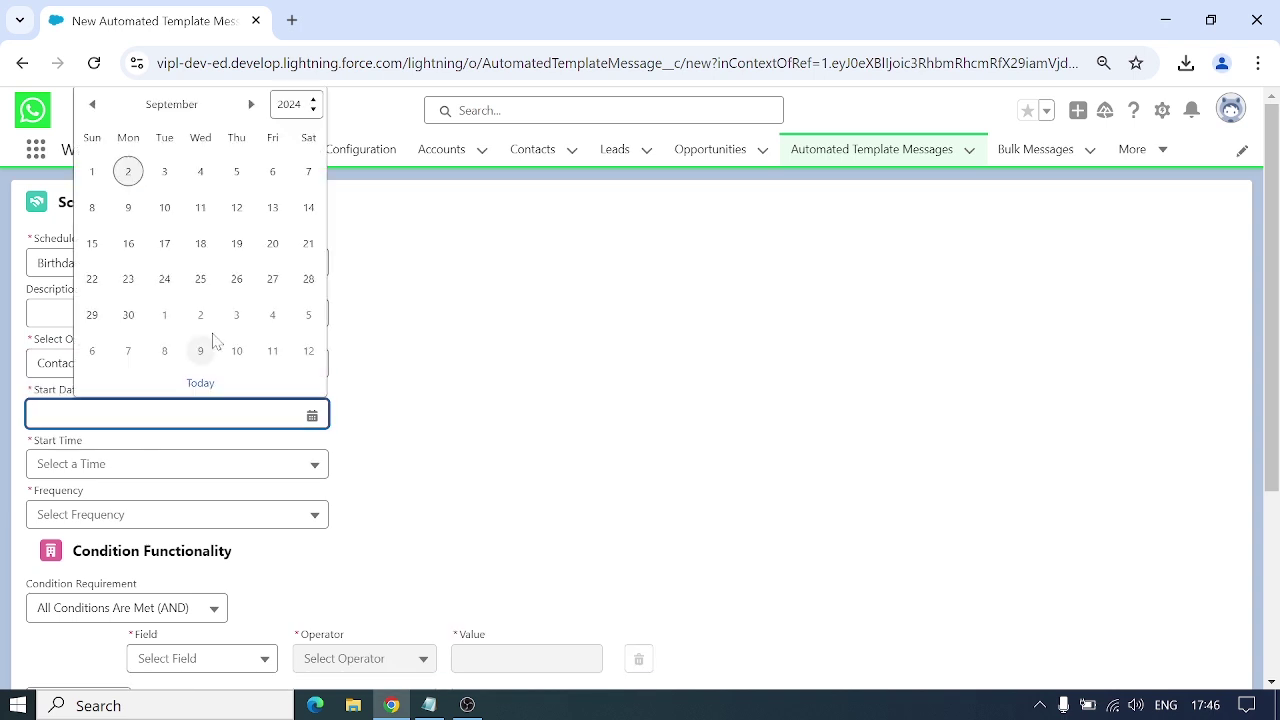
pyautogui.click(130, 171)
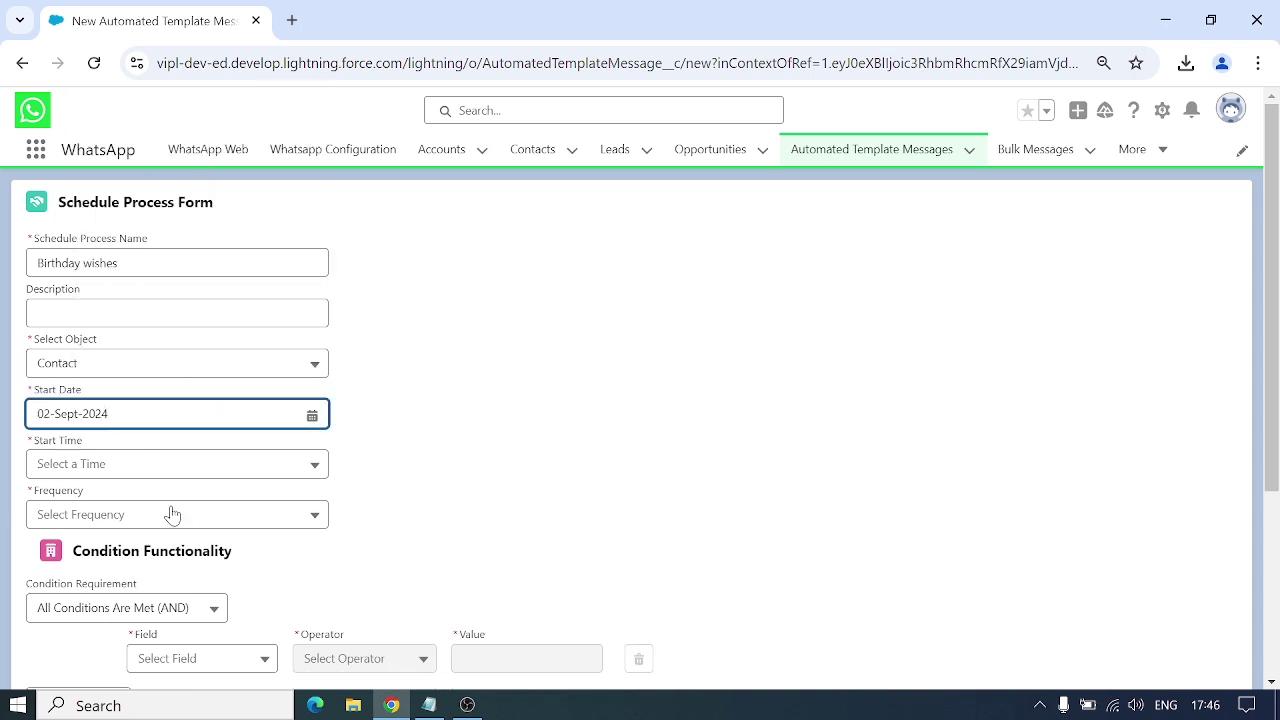
pyautogui.click(200, 465)
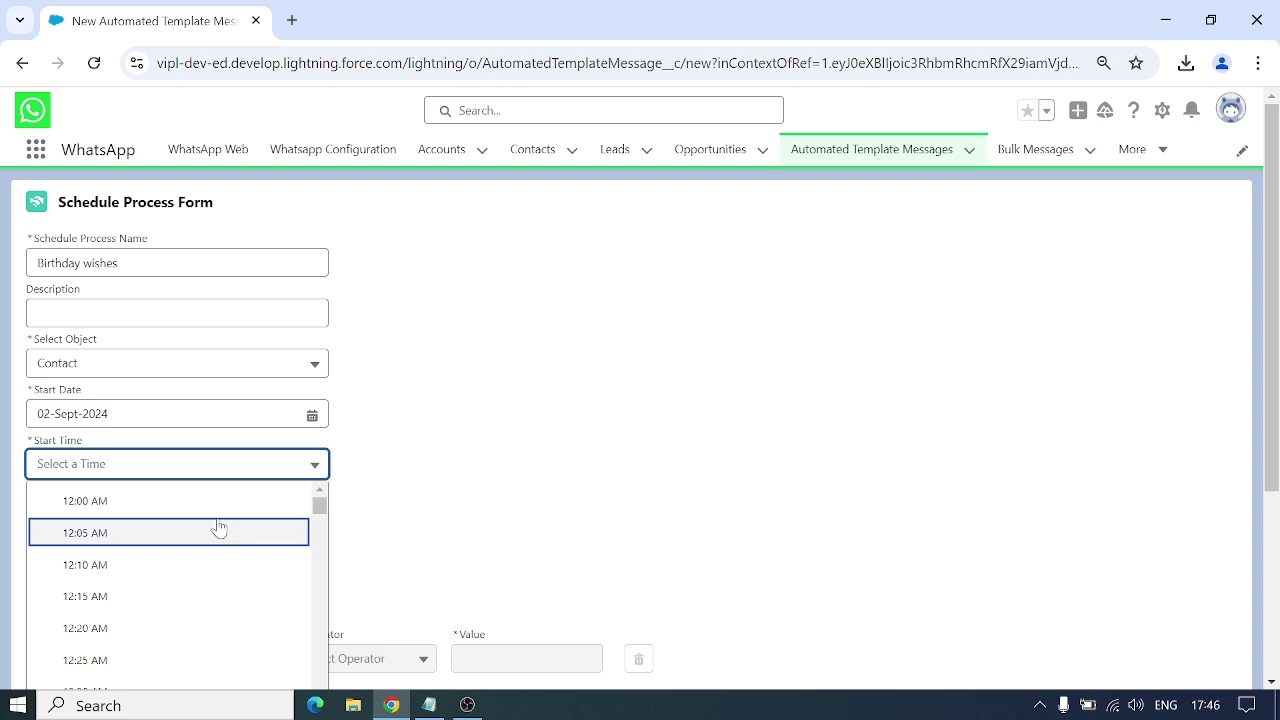
pyautogui.scroll(-2, 517, 454)
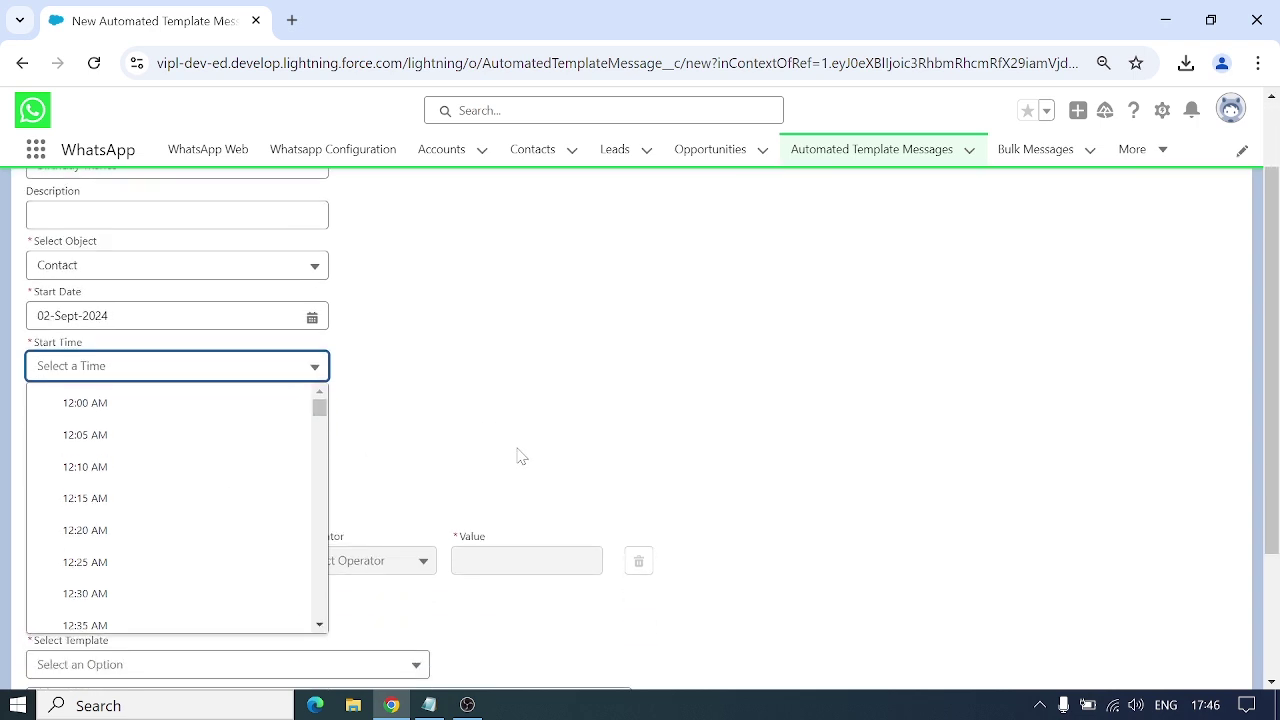
pyautogui.scroll(-3, 200, 531)
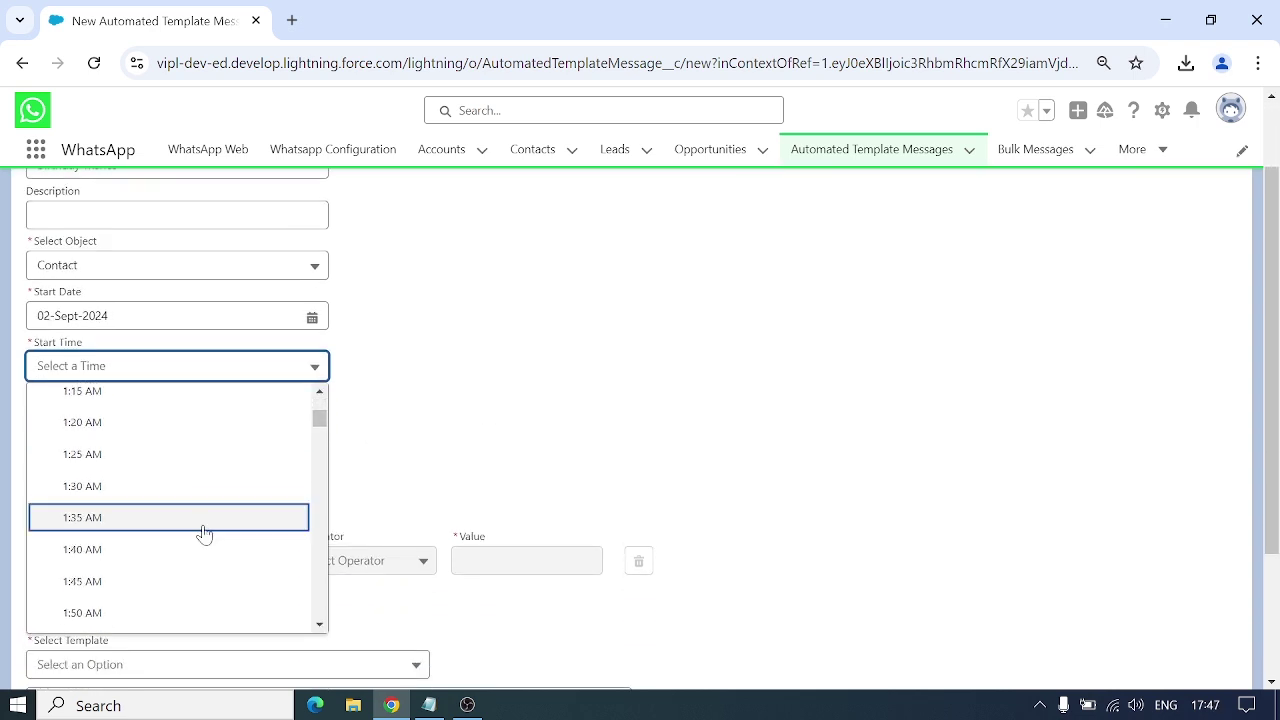
pyautogui.scroll(-14, 204, 533)
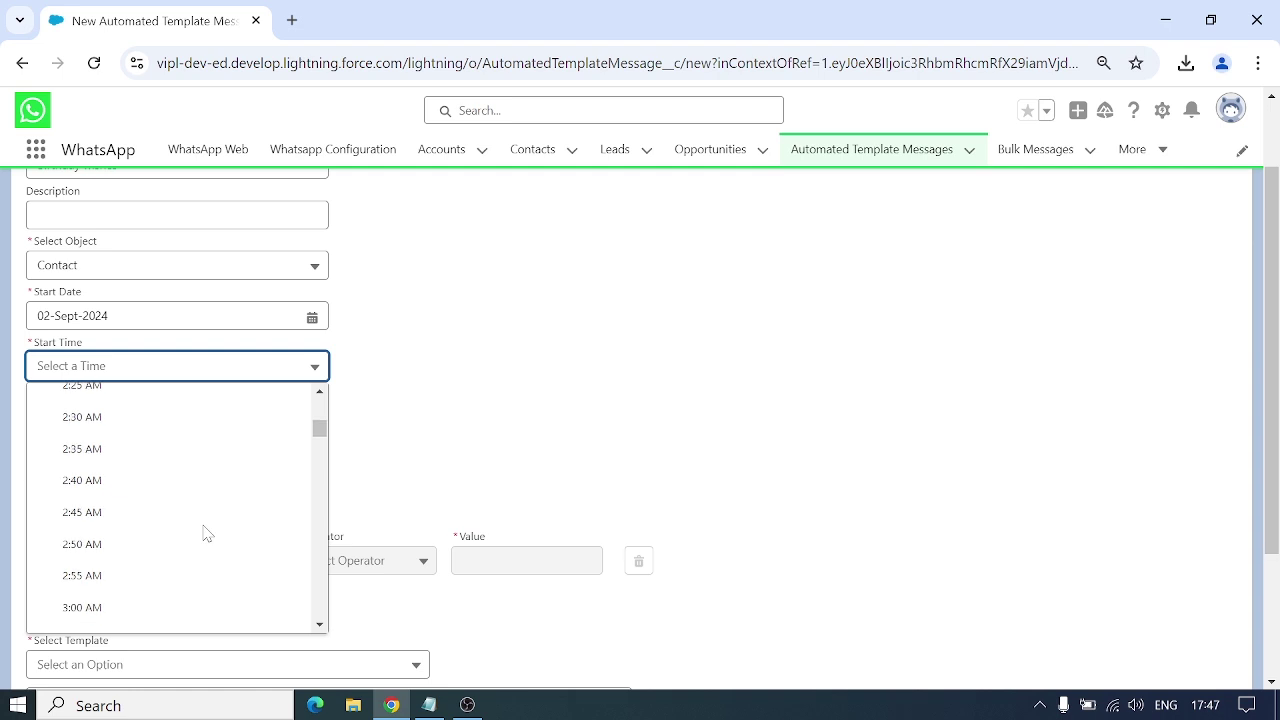
pyautogui.scroll(-6, 204, 533)
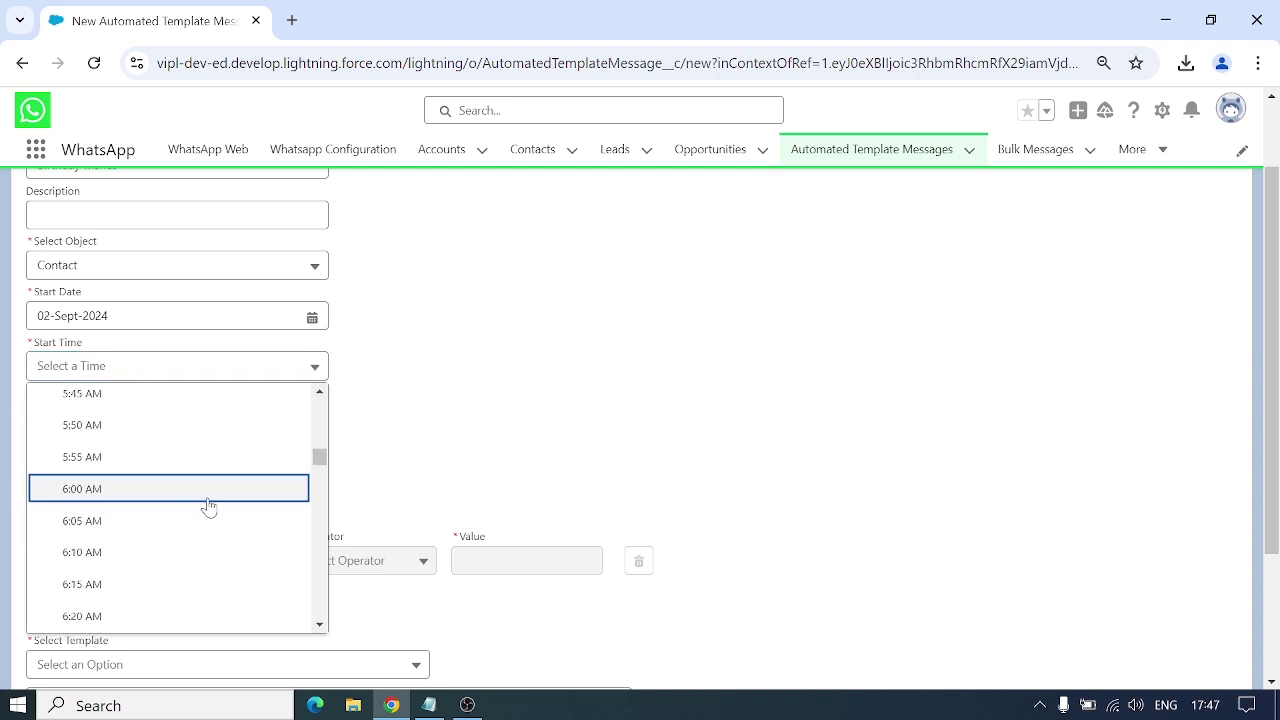
pyautogui.click(207, 484)
pyautogui.click(219, 420)
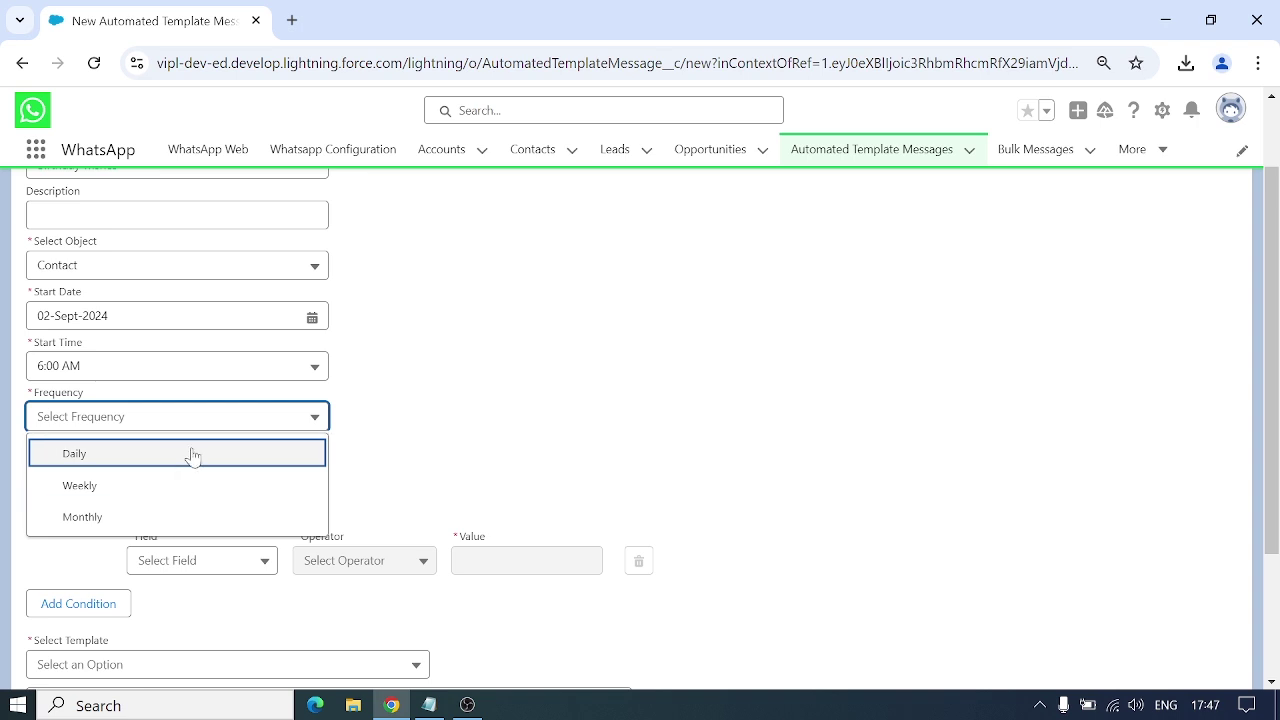
pyautogui.click(190, 454)
# Examine the available condition requirement options, leaving All Conditions Are Met (AND) selected.
pyautogui.scroll(-1, 388, 455)
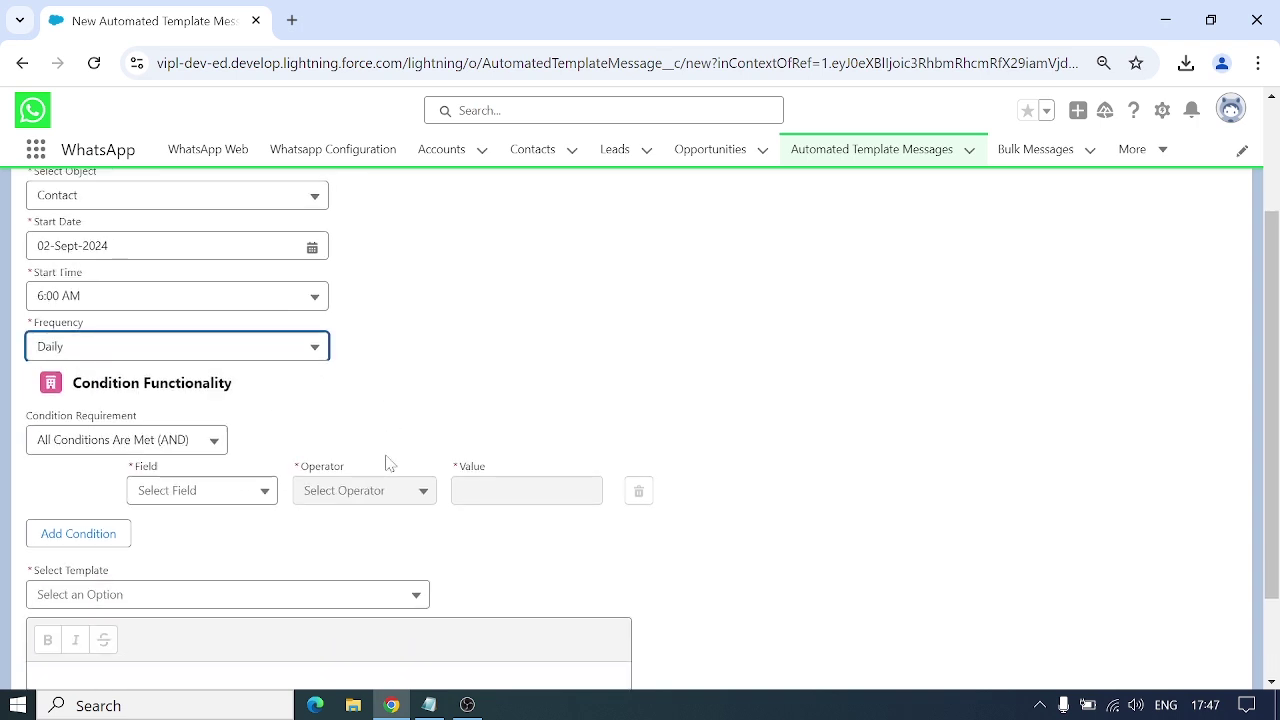
pyautogui.click(240, 492)
pyautogui.click(378, 367)
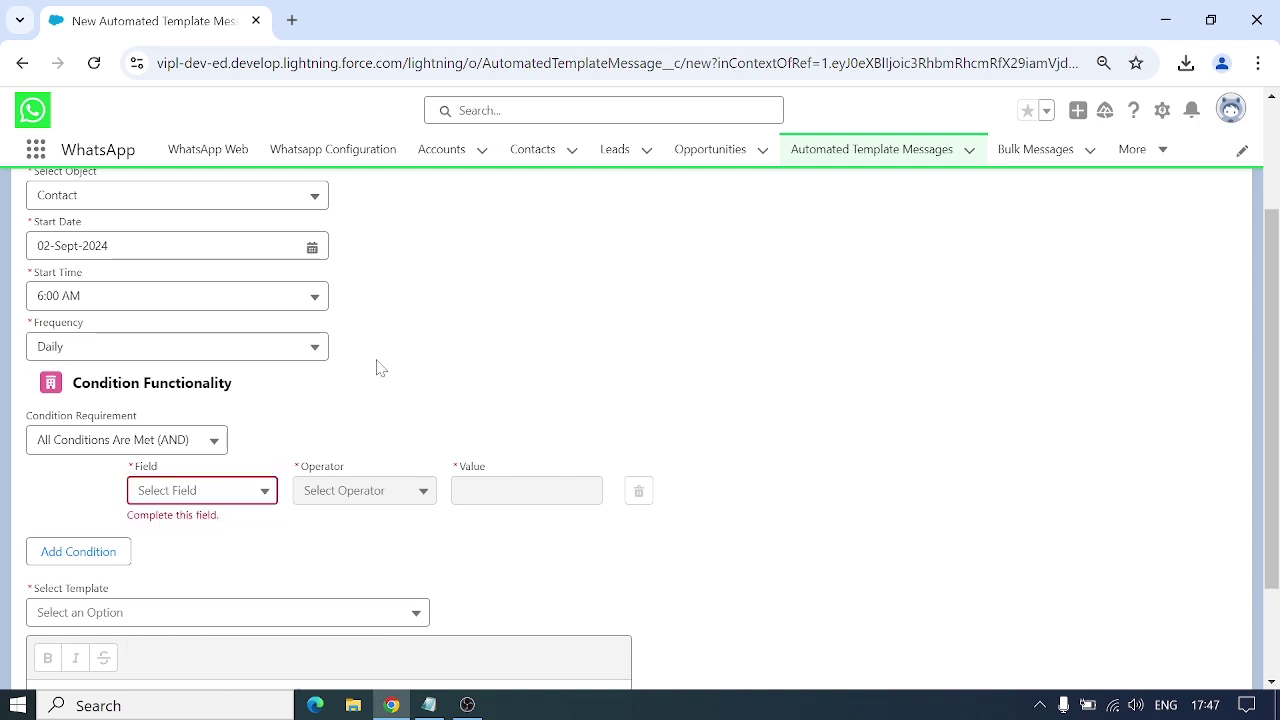
pyautogui.click(178, 450)
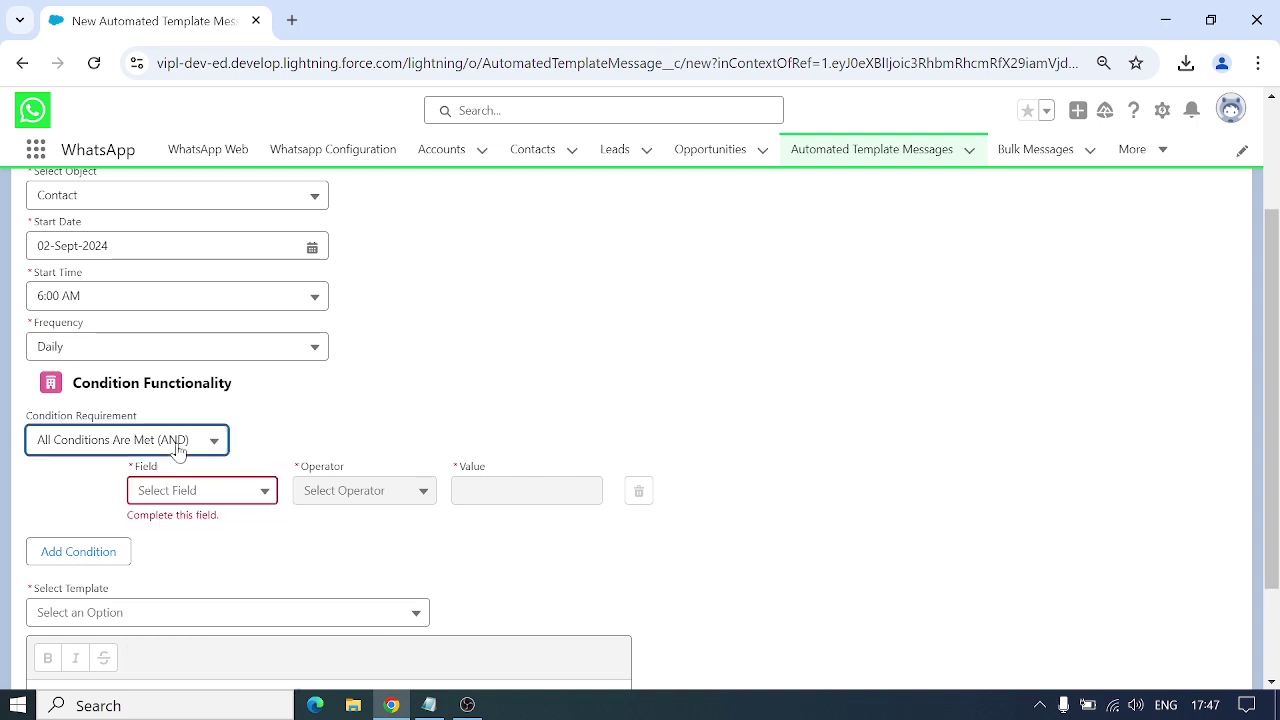
pyautogui.click(390, 445)
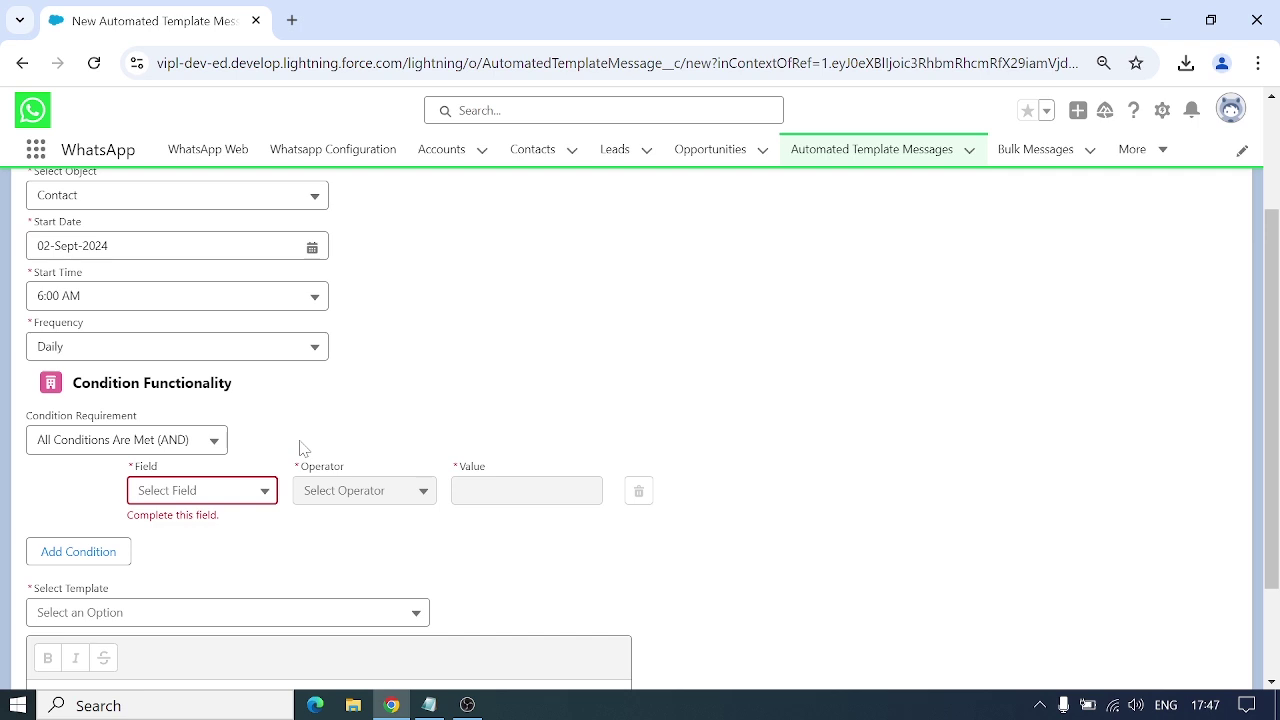
pyautogui.click(160, 445)
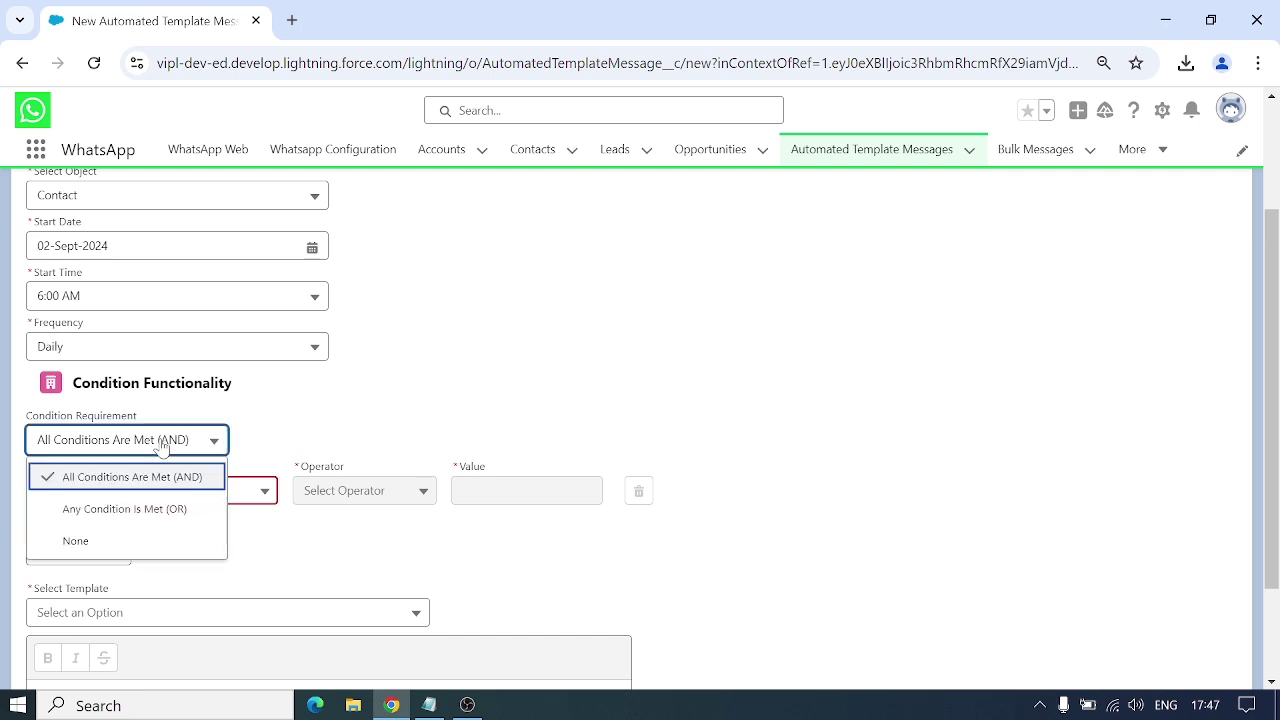
pyautogui.click(332, 434)
# Define the condition with field Birthdate, operator is Today and value True.
pyautogui.click(253, 491)
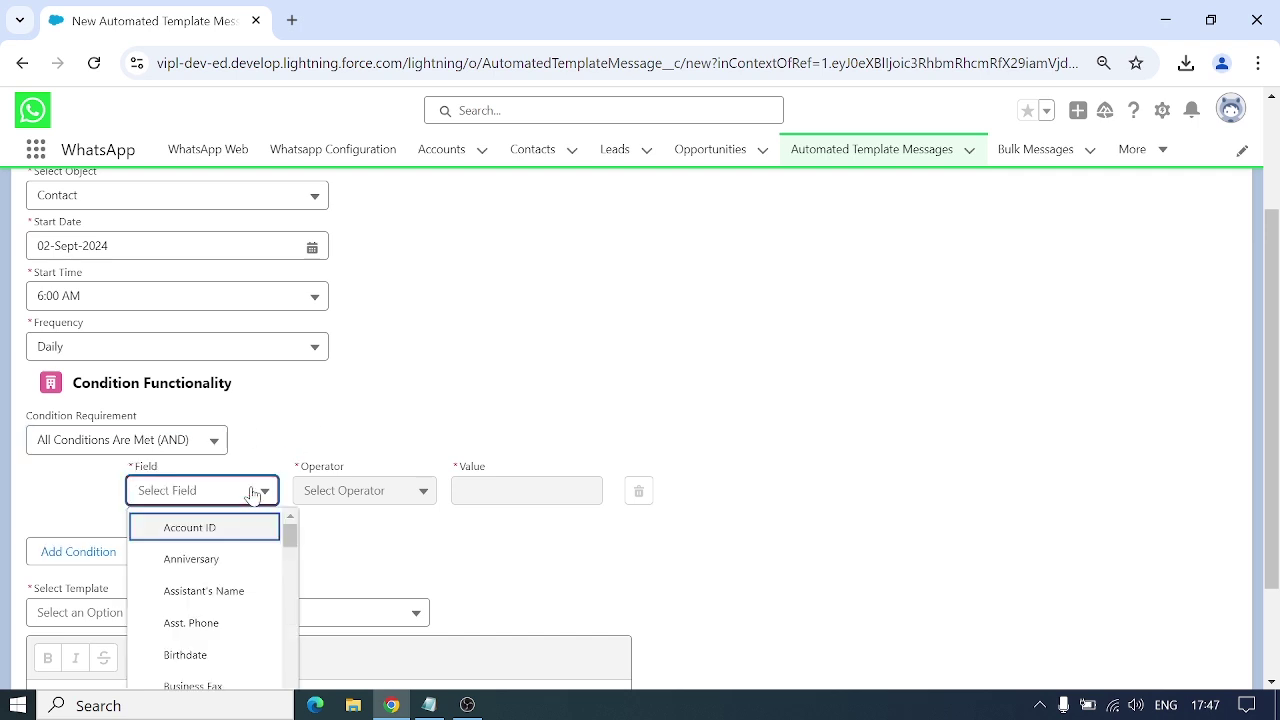
pyautogui.scroll(-1, 241, 617)
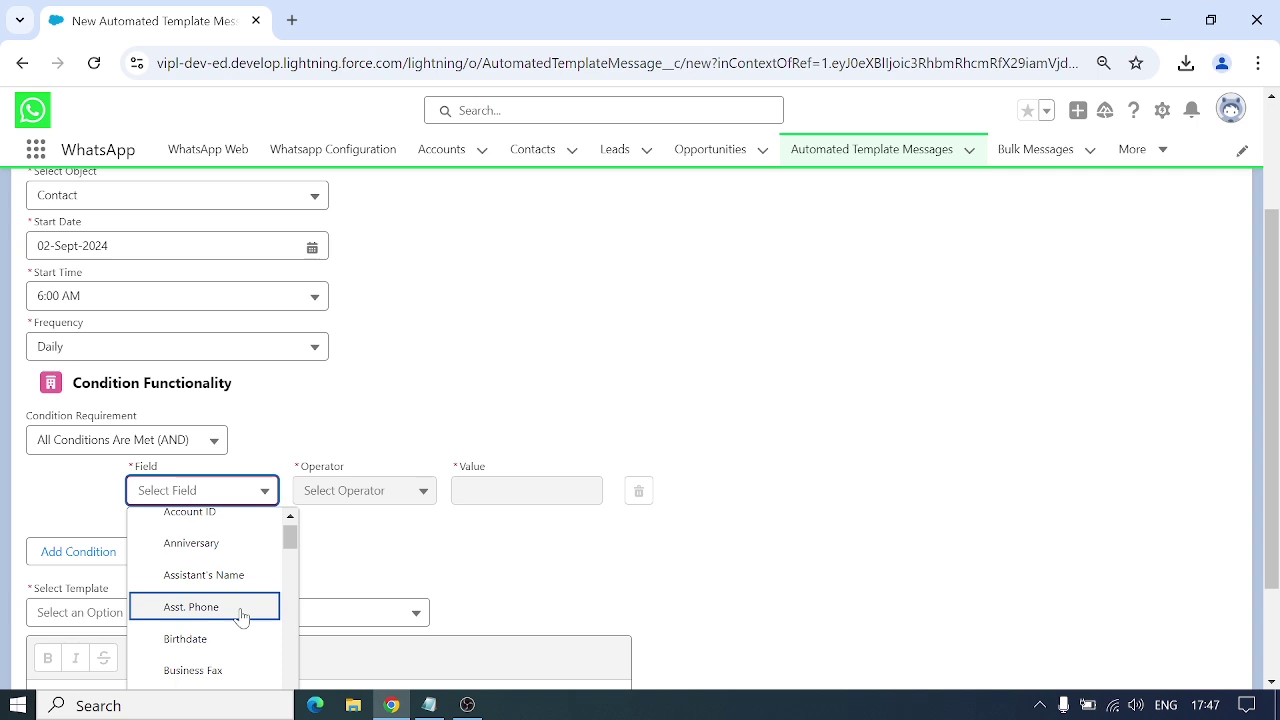
pyautogui.click(238, 638)
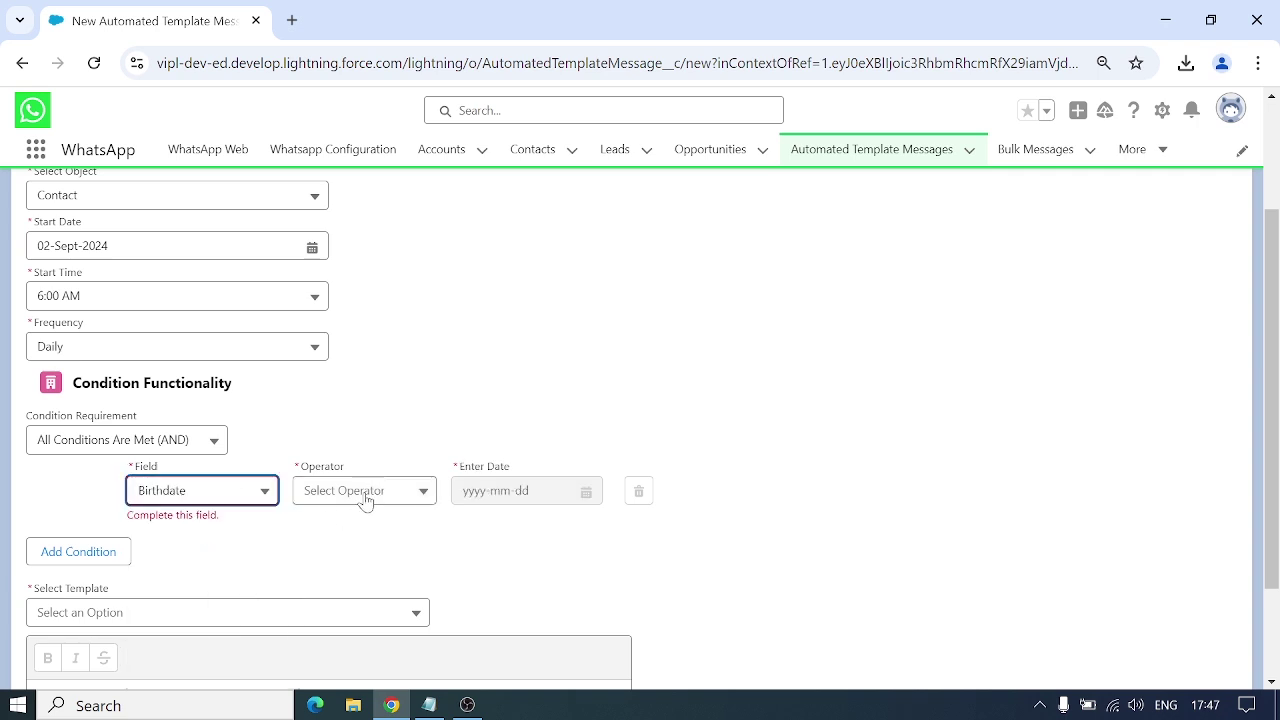
pyautogui.click(366, 501)
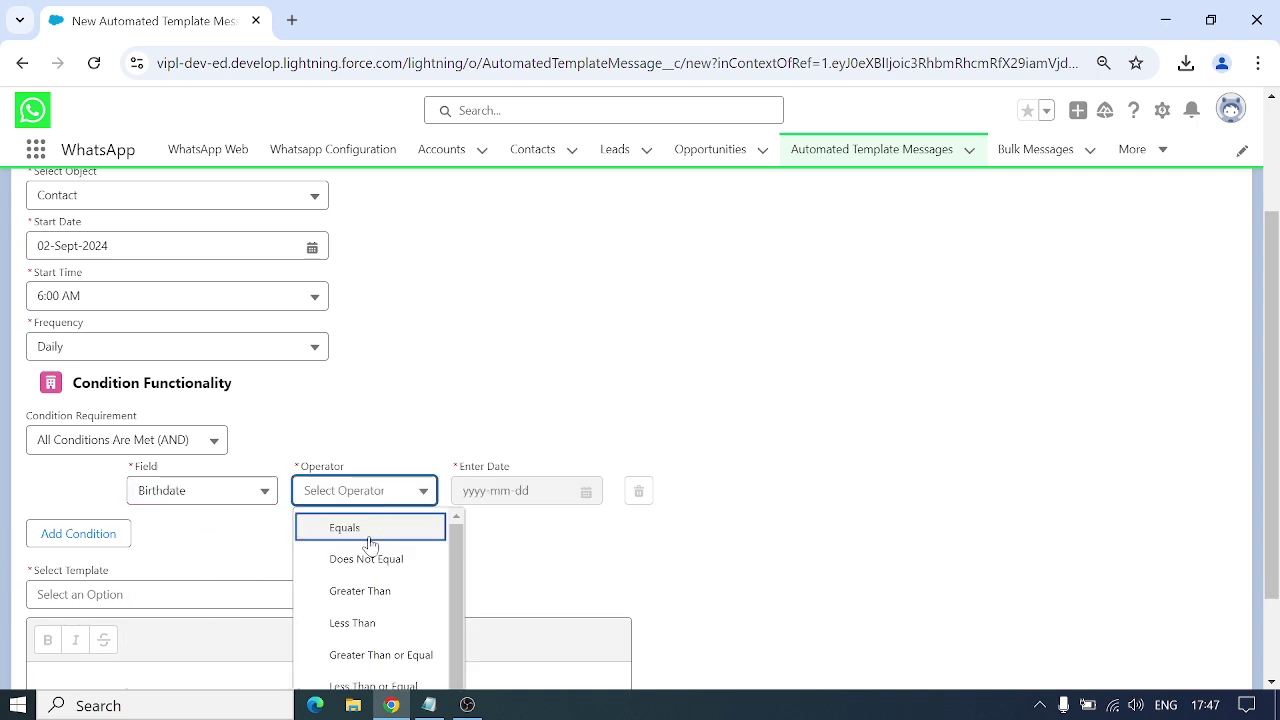
pyautogui.scroll(-1, 370, 542)
pyautogui.scroll(-2, 628, 324)
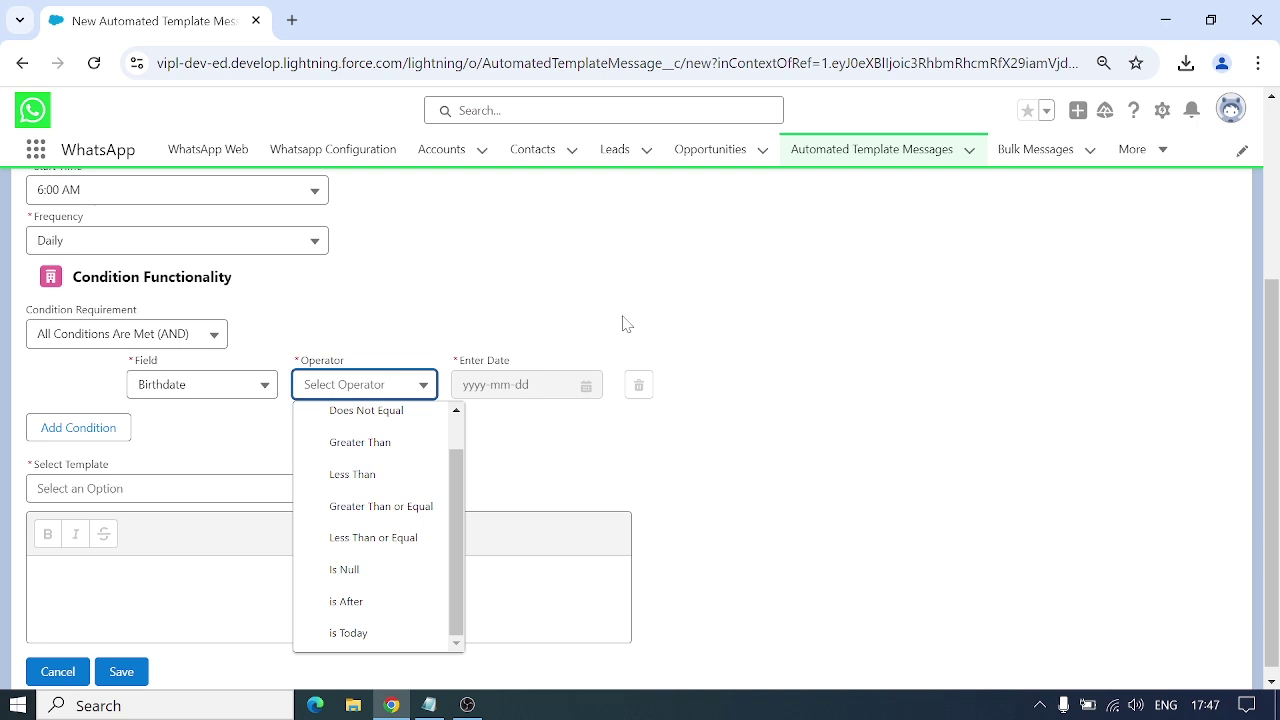
pyautogui.click(366, 632)
pyautogui.click(524, 390)
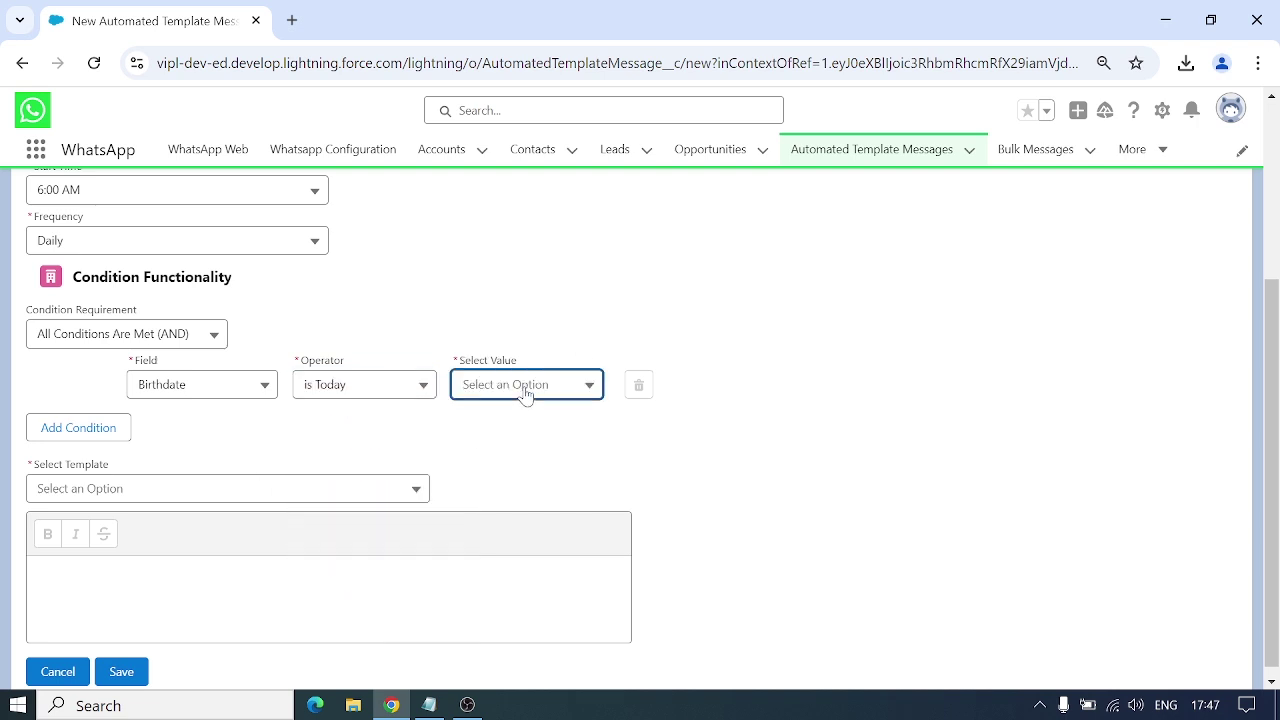
pyautogui.click(517, 419)
# Select the happy_birthday_wish template, check its message preview and save the schedule process.
pyautogui.click(207, 497)
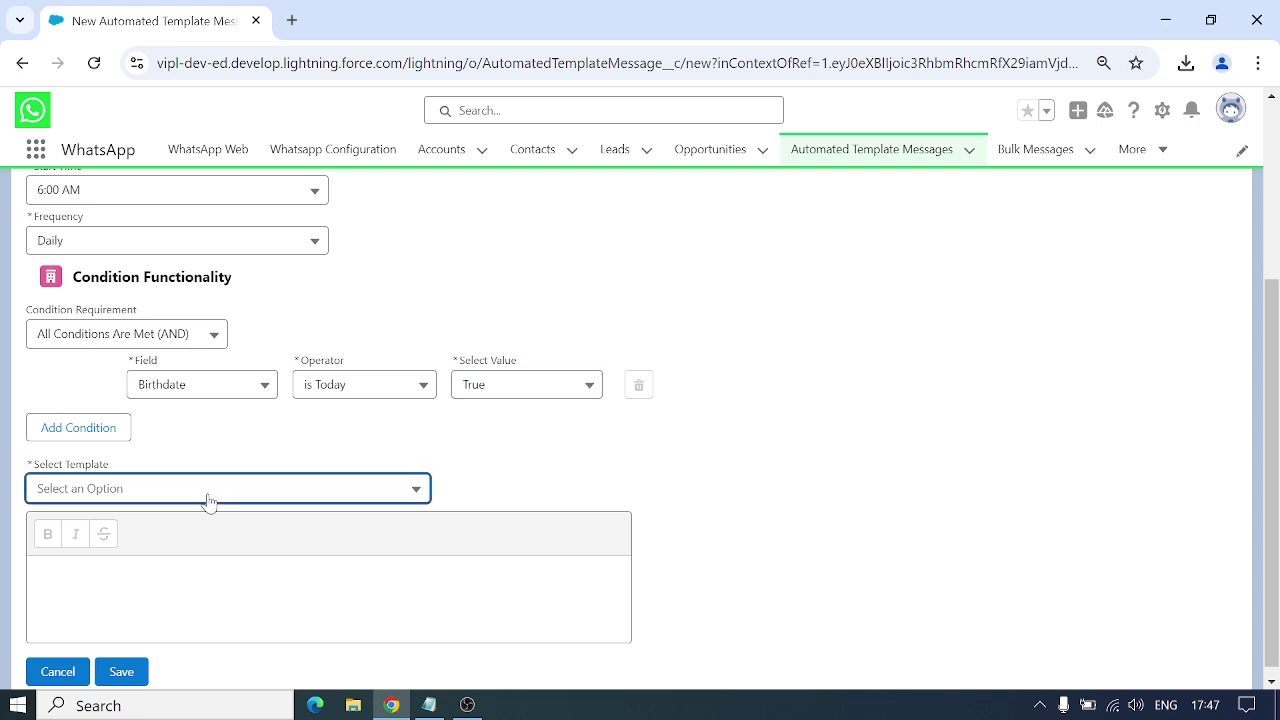
pyautogui.scroll(-1, 380, 489)
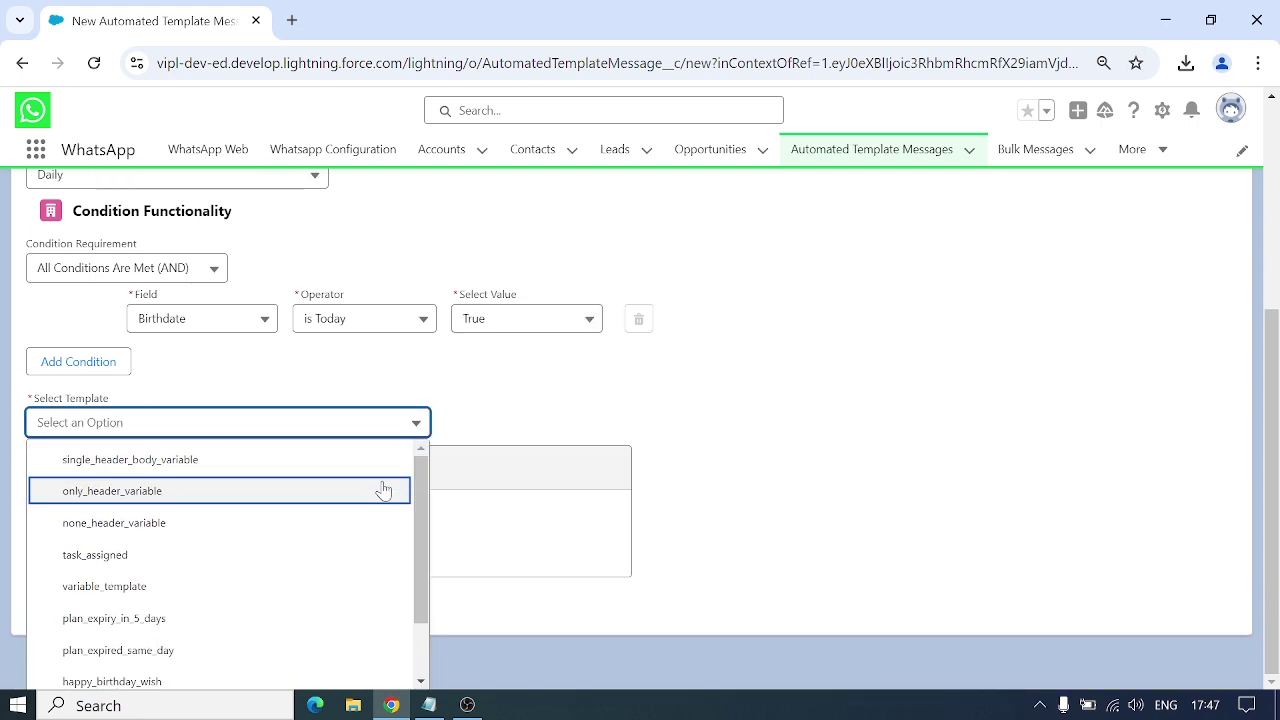
pyautogui.scroll(-1, 383, 490)
pyautogui.click(190, 608)
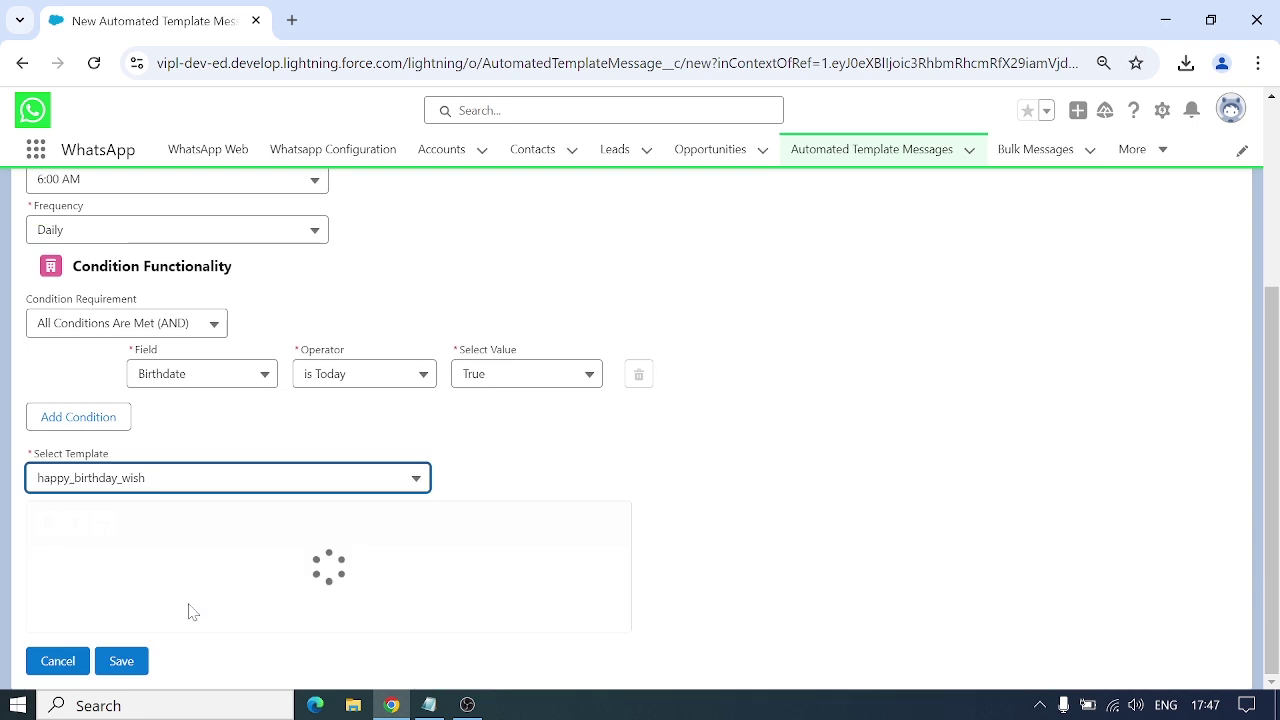
pyautogui.scroll(-1, 754, 416)
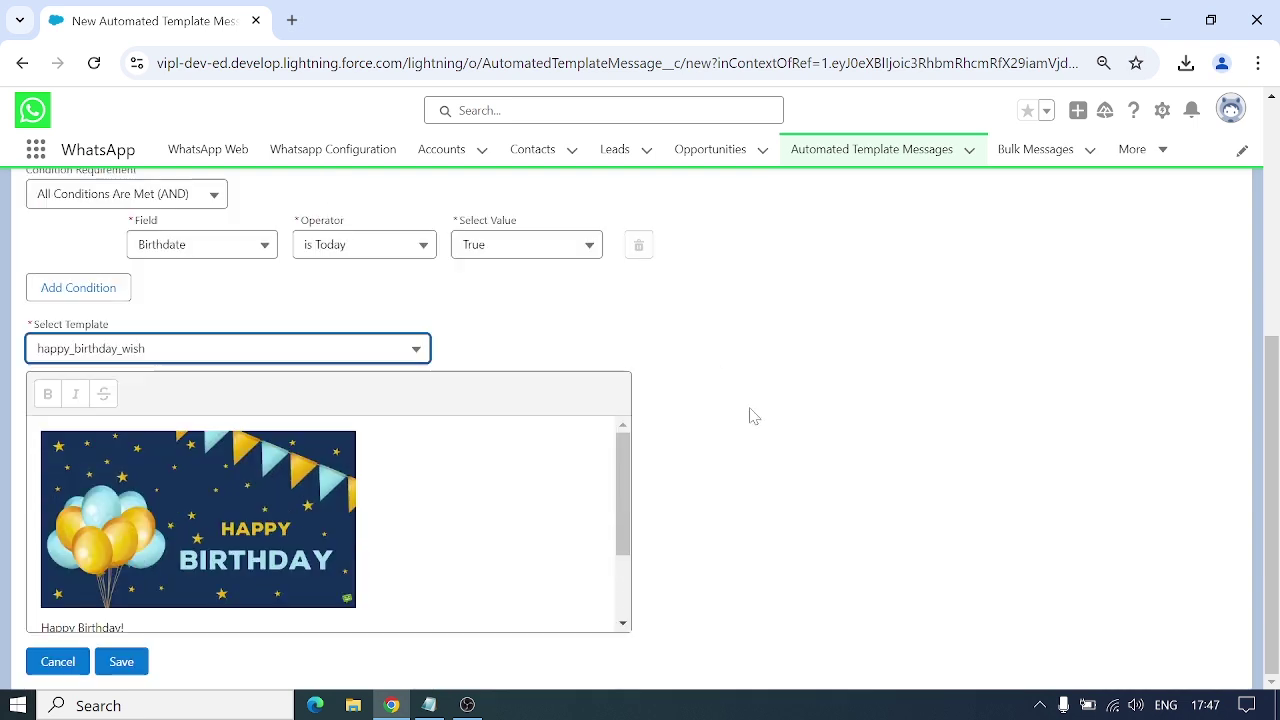
pyautogui.scroll(-1, 398, 540)
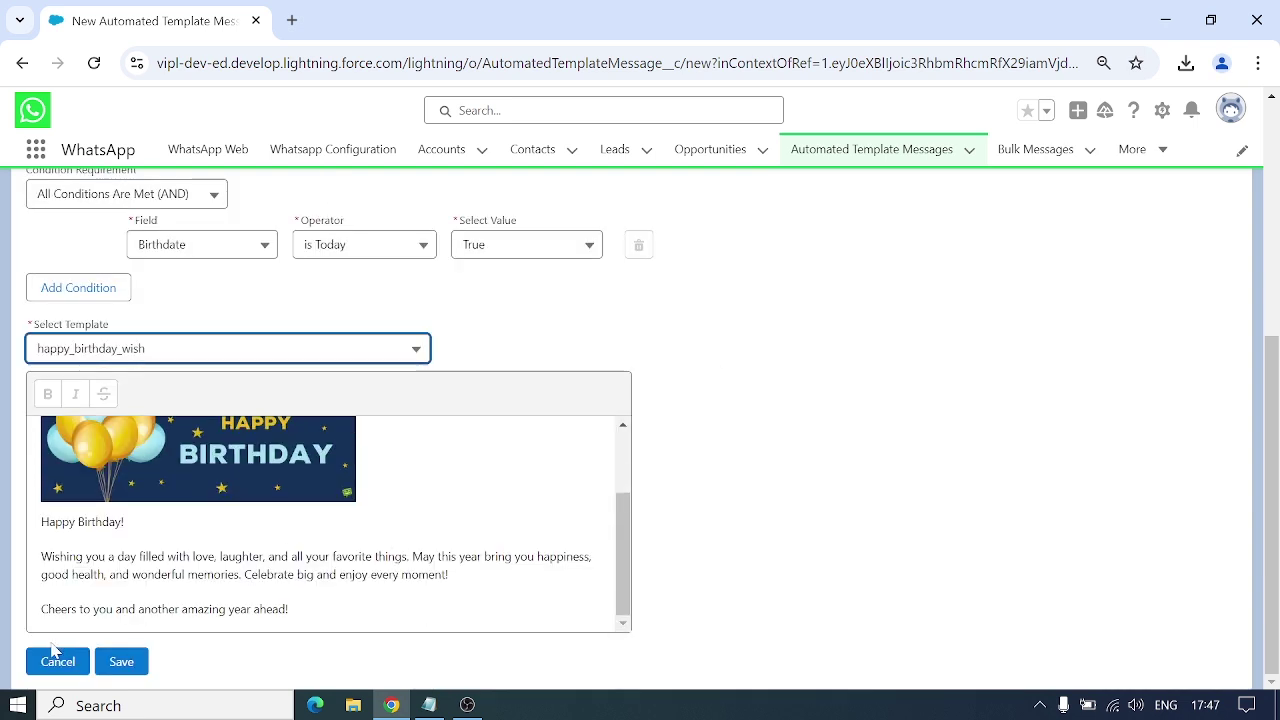
pyautogui.click(127, 664)
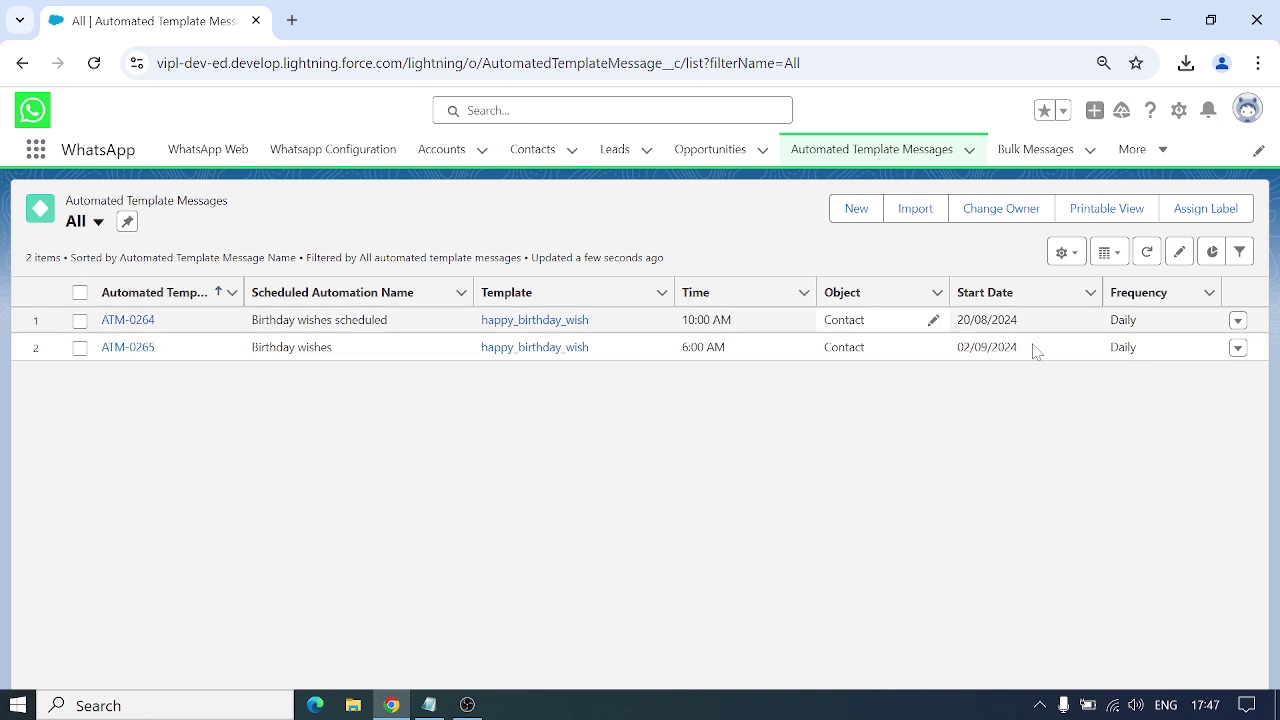
# View the automated template messages under Recently Viewed and return to the All list view.
pyautogui.click(89, 223)
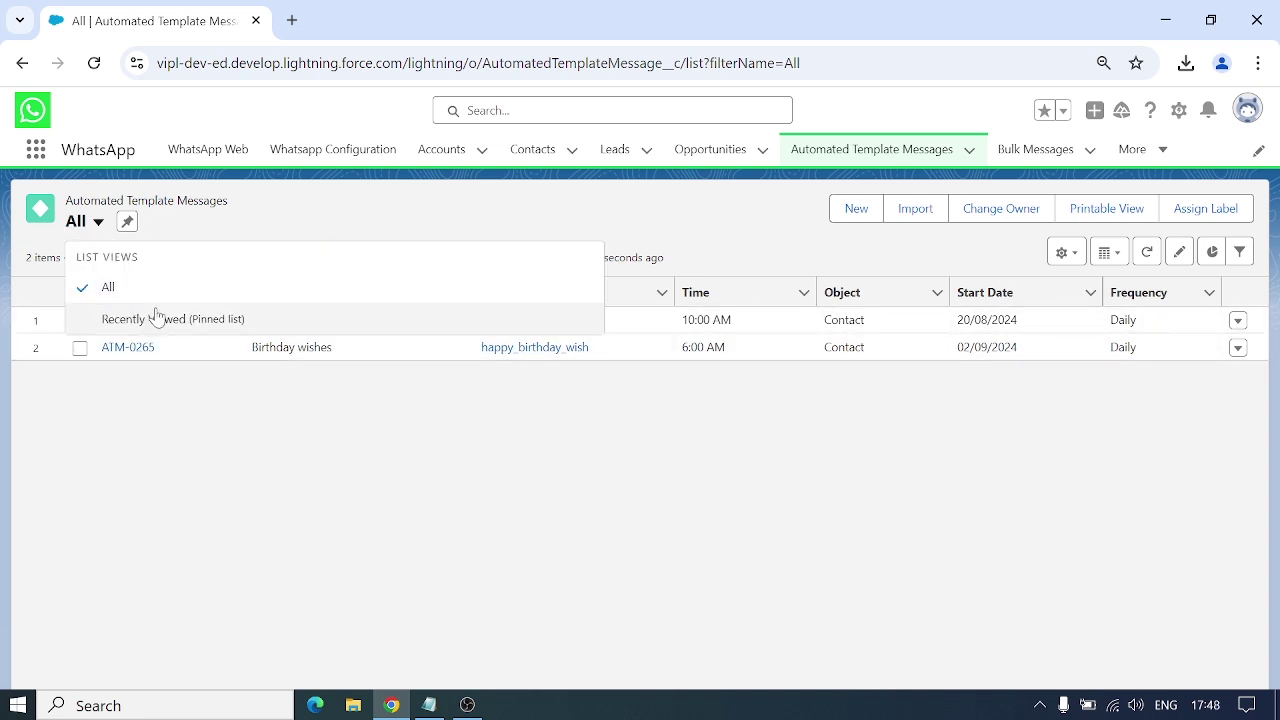
pyautogui.click(156, 319)
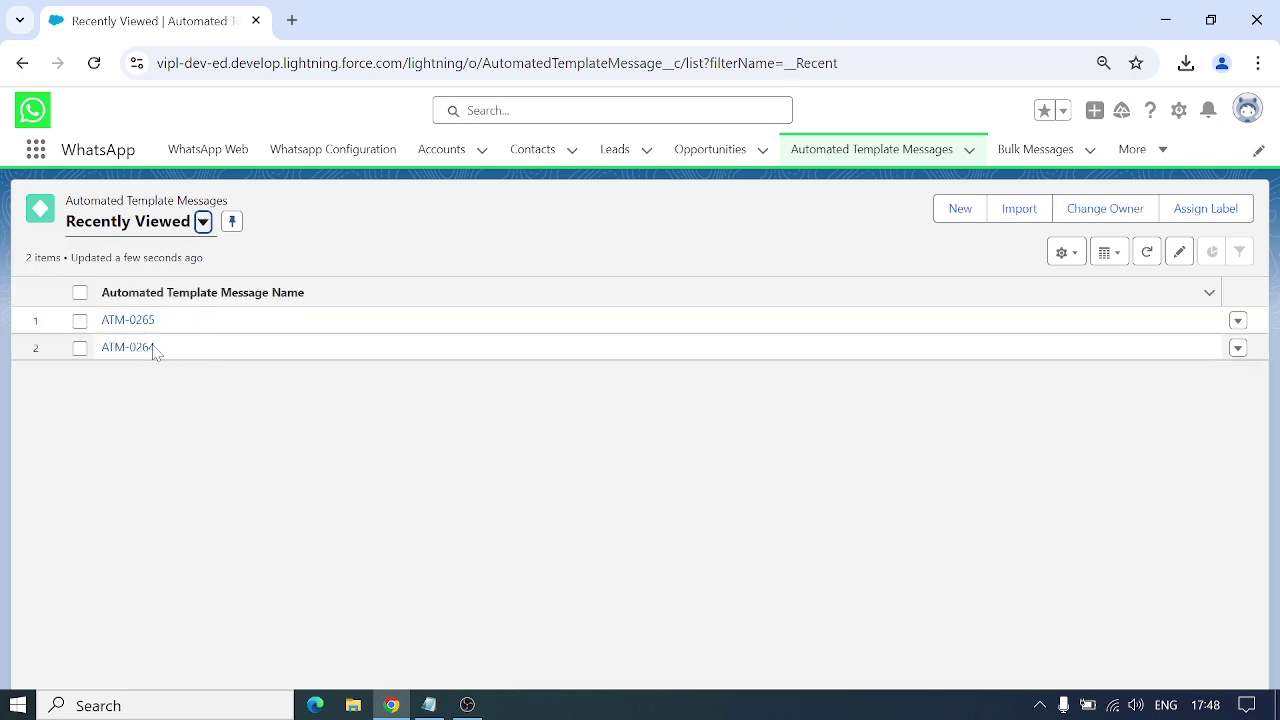
pyautogui.click(174, 228)
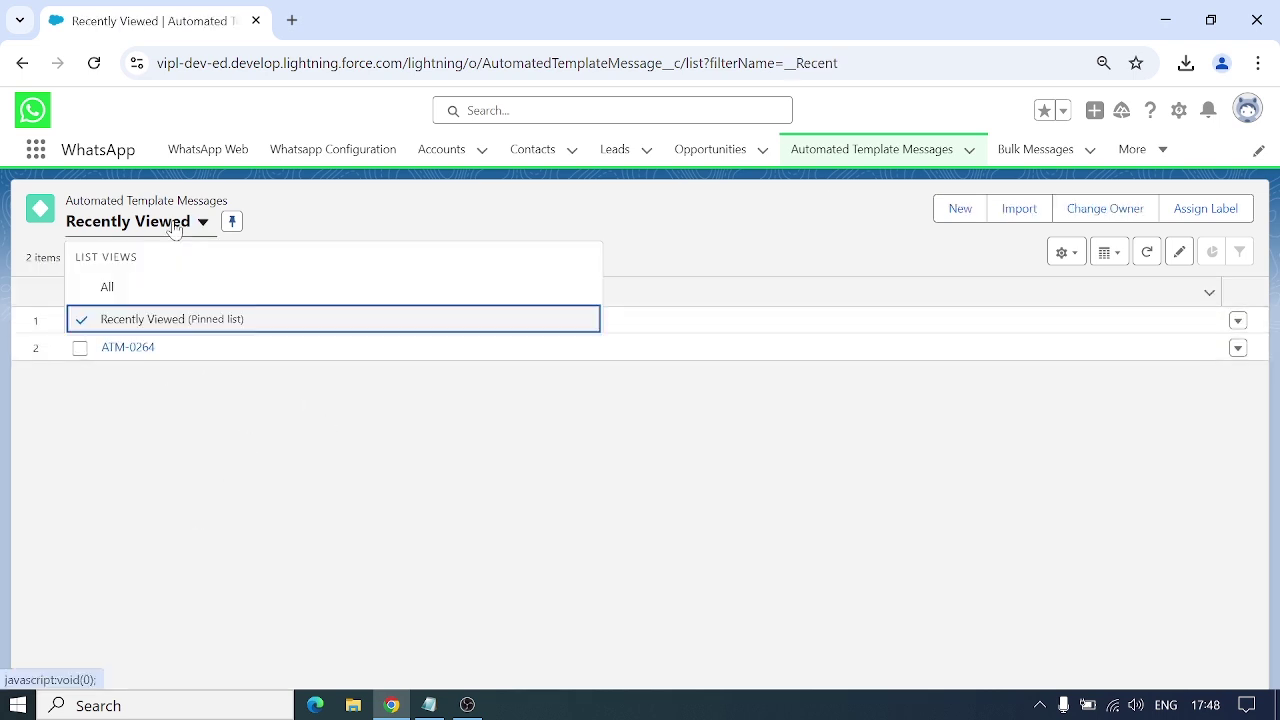
pyautogui.click(163, 295)
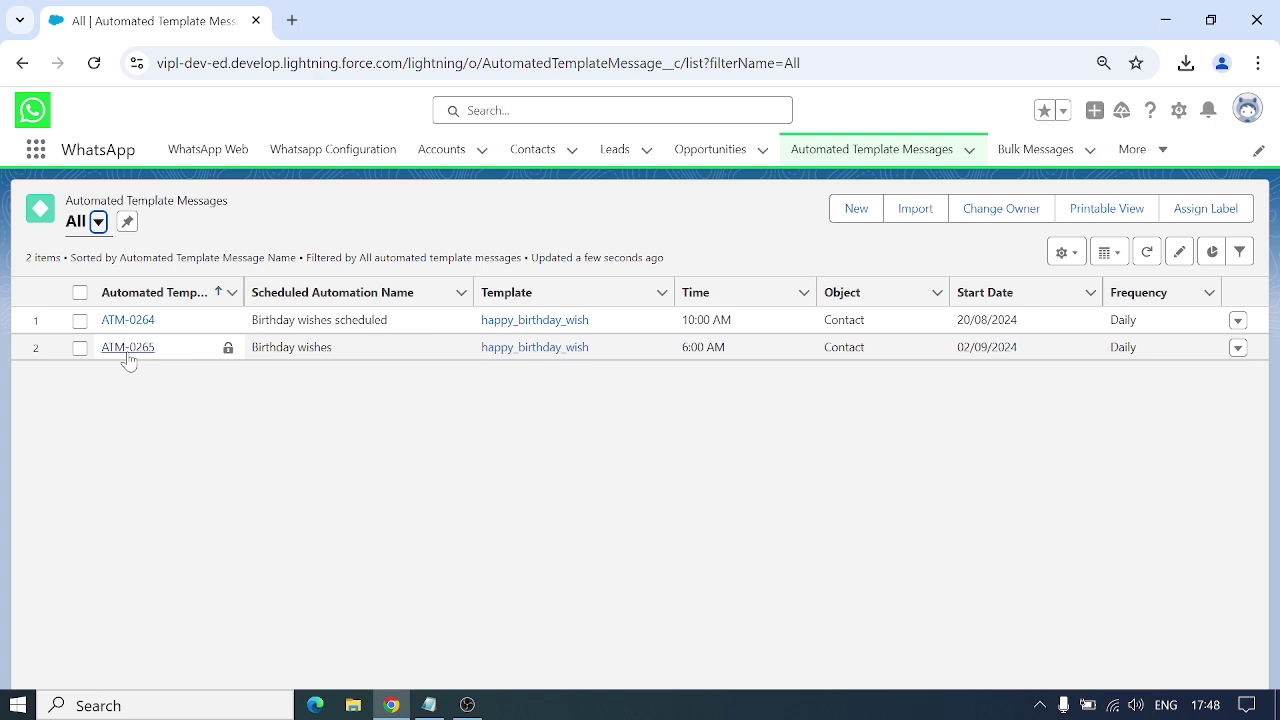
# Open the Birthday wishes automated template message, reload it and examine its details, template preview and SOQL query.
pyautogui.click(128, 348)
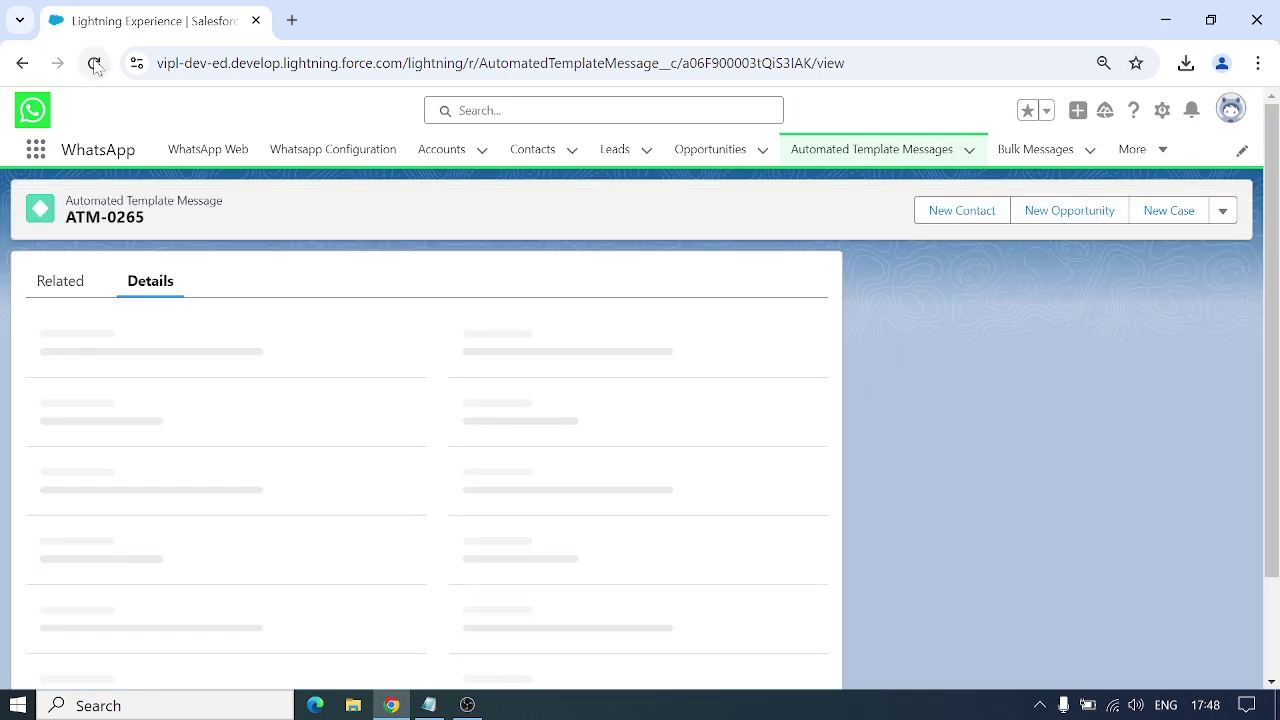
pyautogui.click(94, 63)
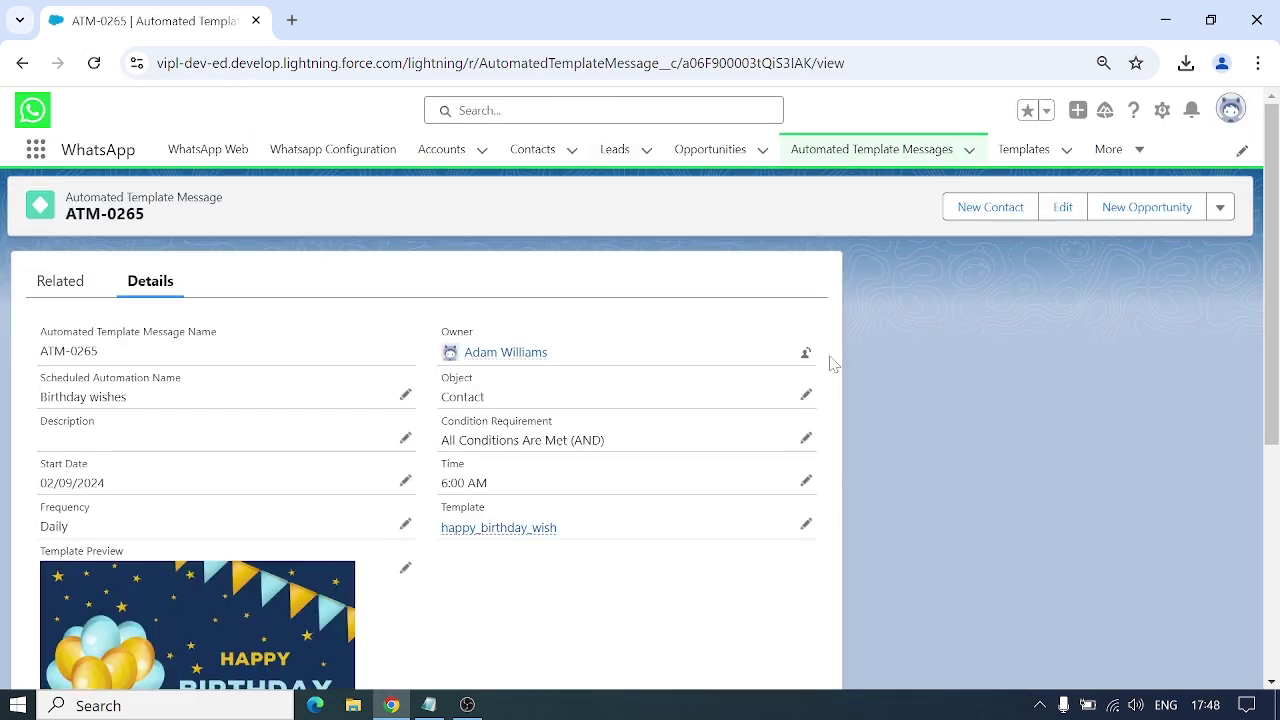
pyautogui.scroll(-2, 816, 544)
pyautogui.scroll(-3, 816, 544)
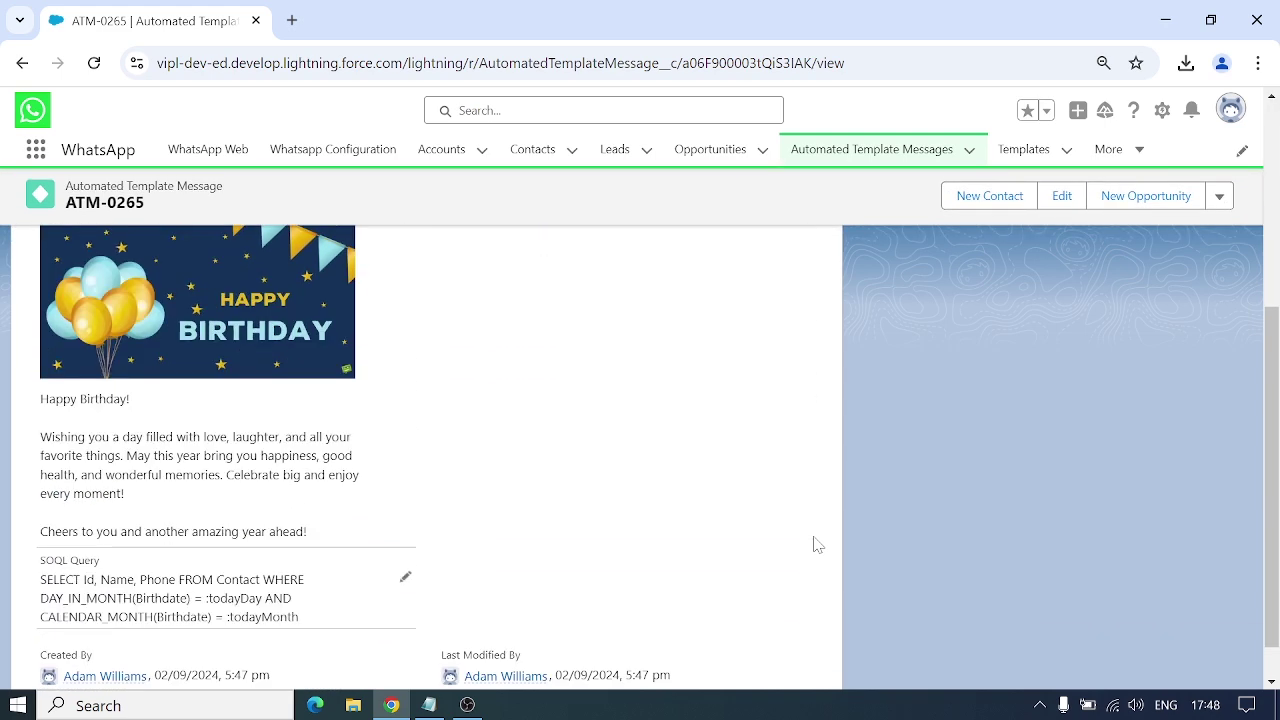
pyautogui.scroll(1, 595, 540)
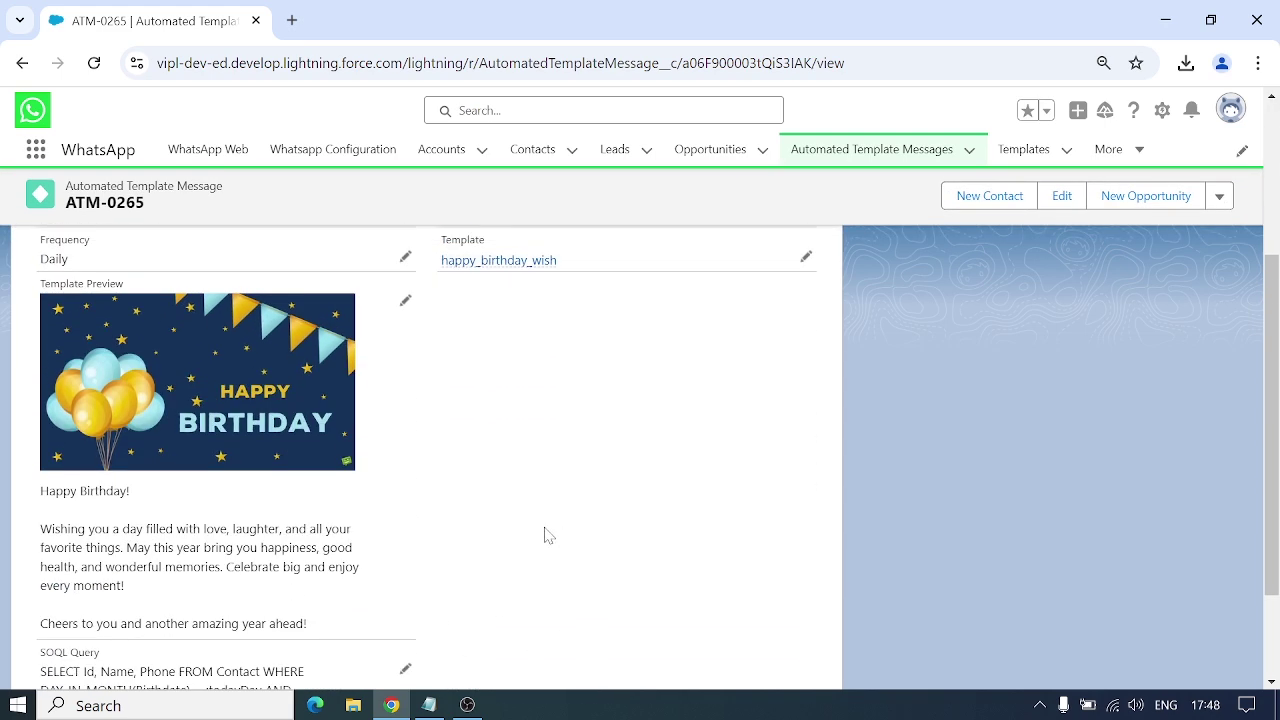
pyautogui.scroll(1, 548, 536)
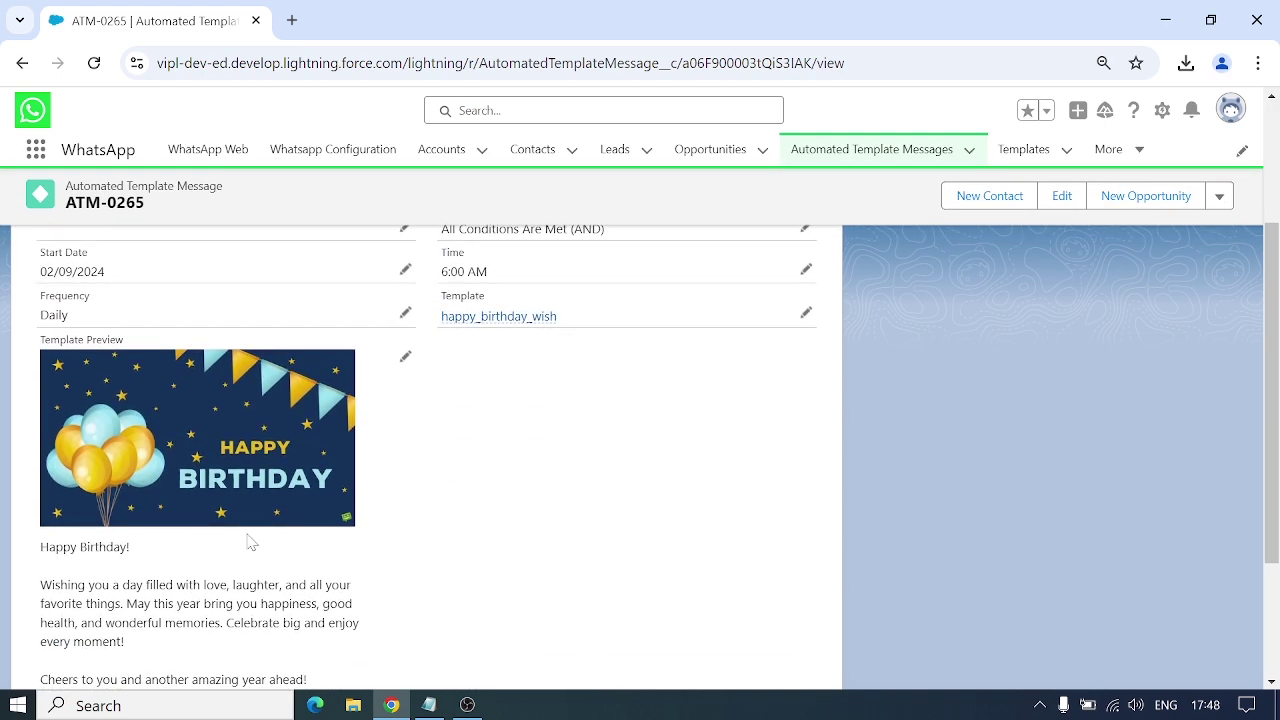
pyautogui.scroll(3, 458, 466)
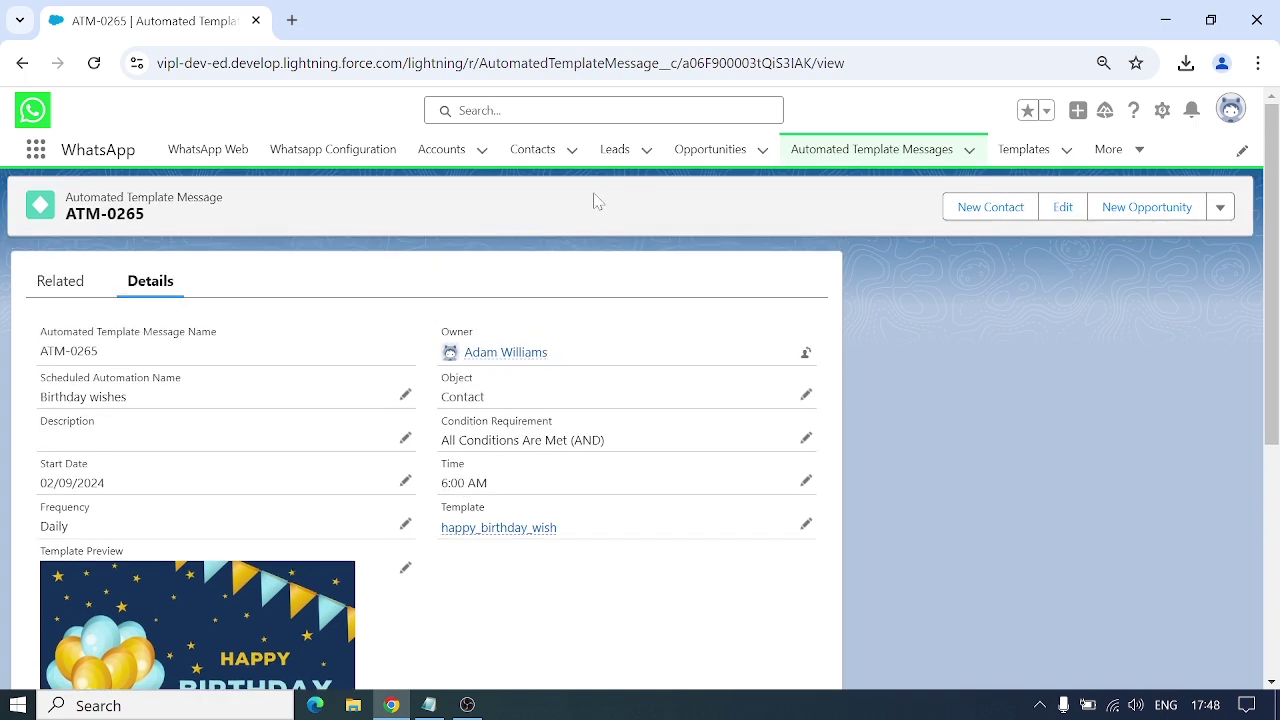
# Leave the Birthday wishes record and open the Dynamic Object and field settings in Whatsapp Configuration.
pyautogui.click(866, 145)
pyautogui.click(1133, 149)
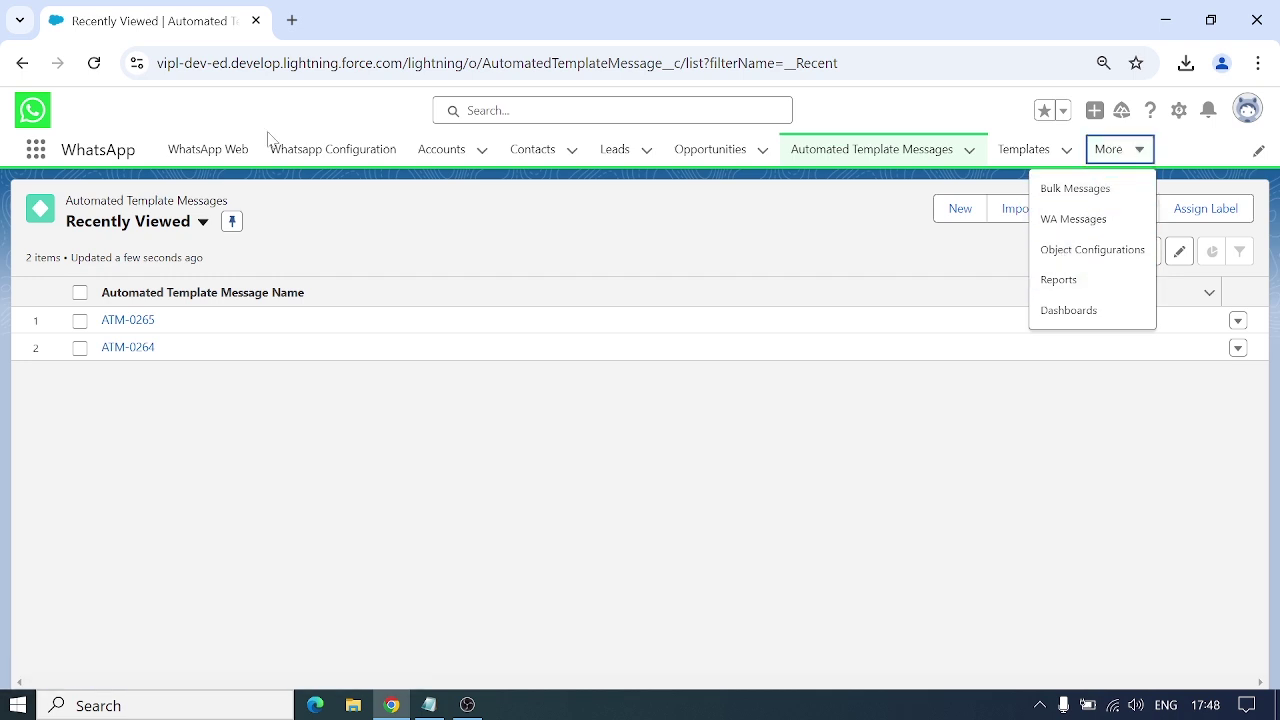
pyautogui.click(300, 152)
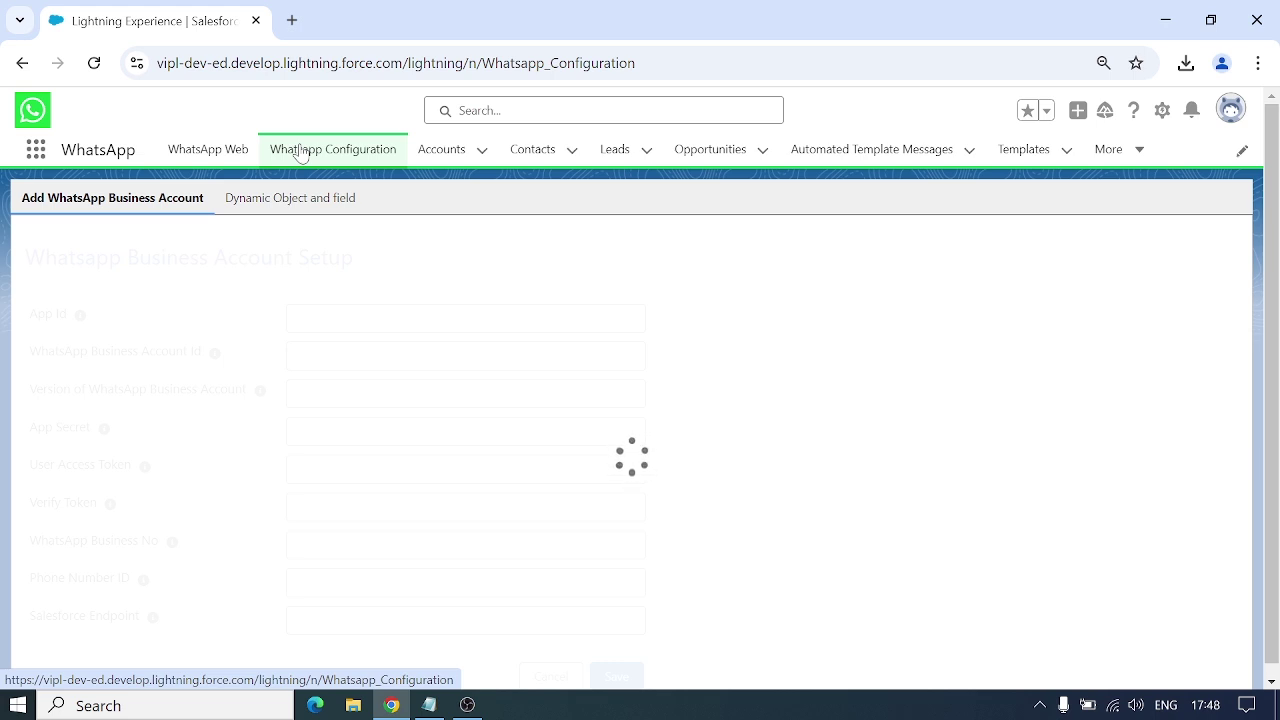
pyautogui.click(268, 205)
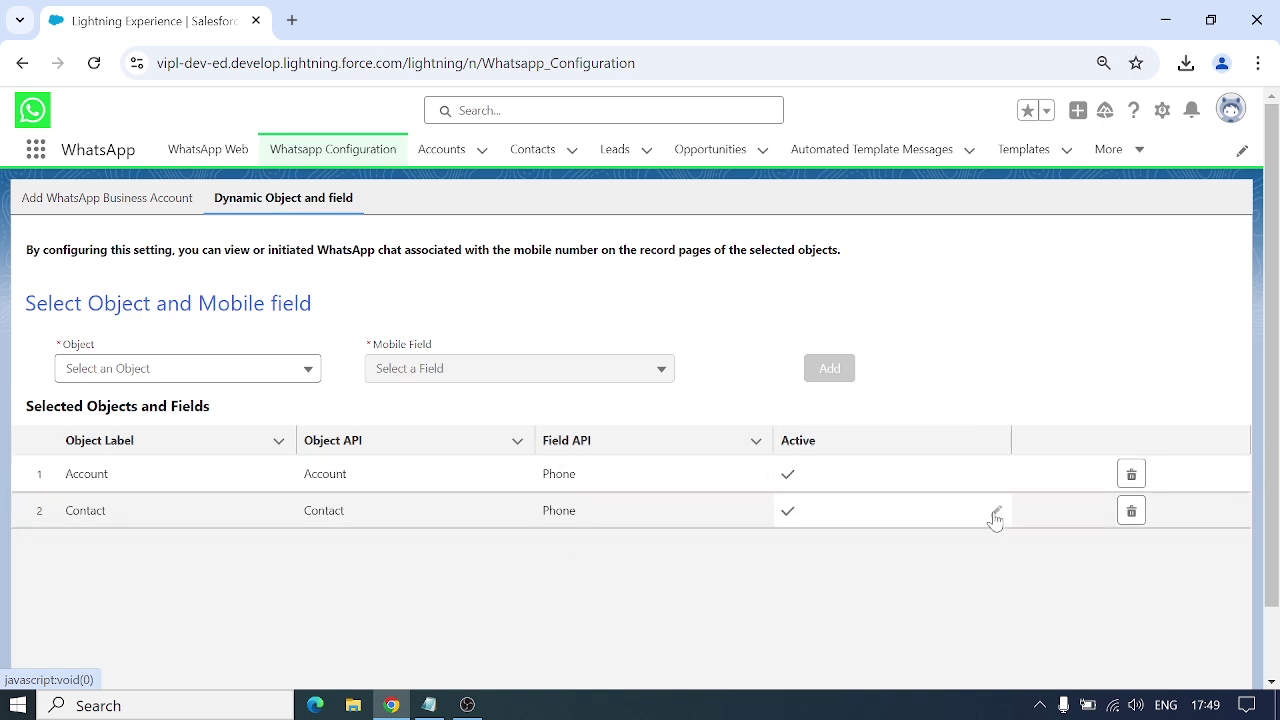
# Deactivate the Contact object in the Selected Objects and Fields table, save the table and dismiss the notification.
pyautogui.click(996, 512)
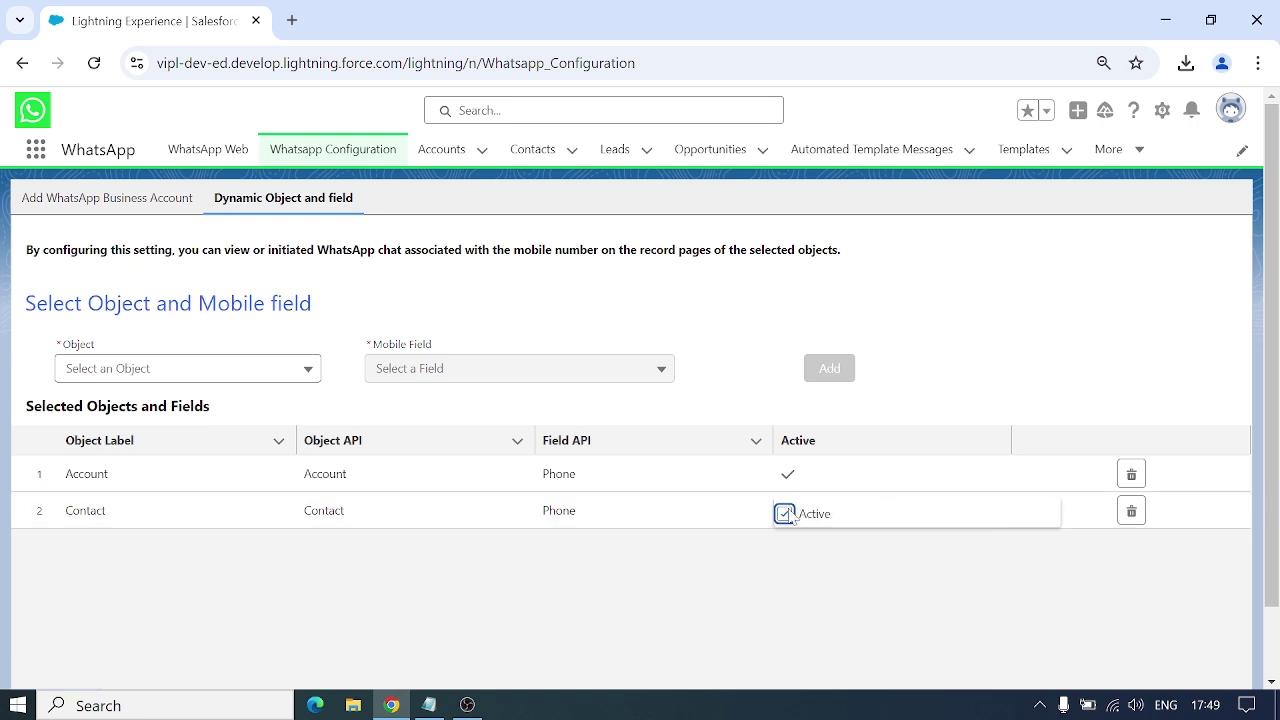
pyautogui.click(787, 601)
pyautogui.click(672, 640)
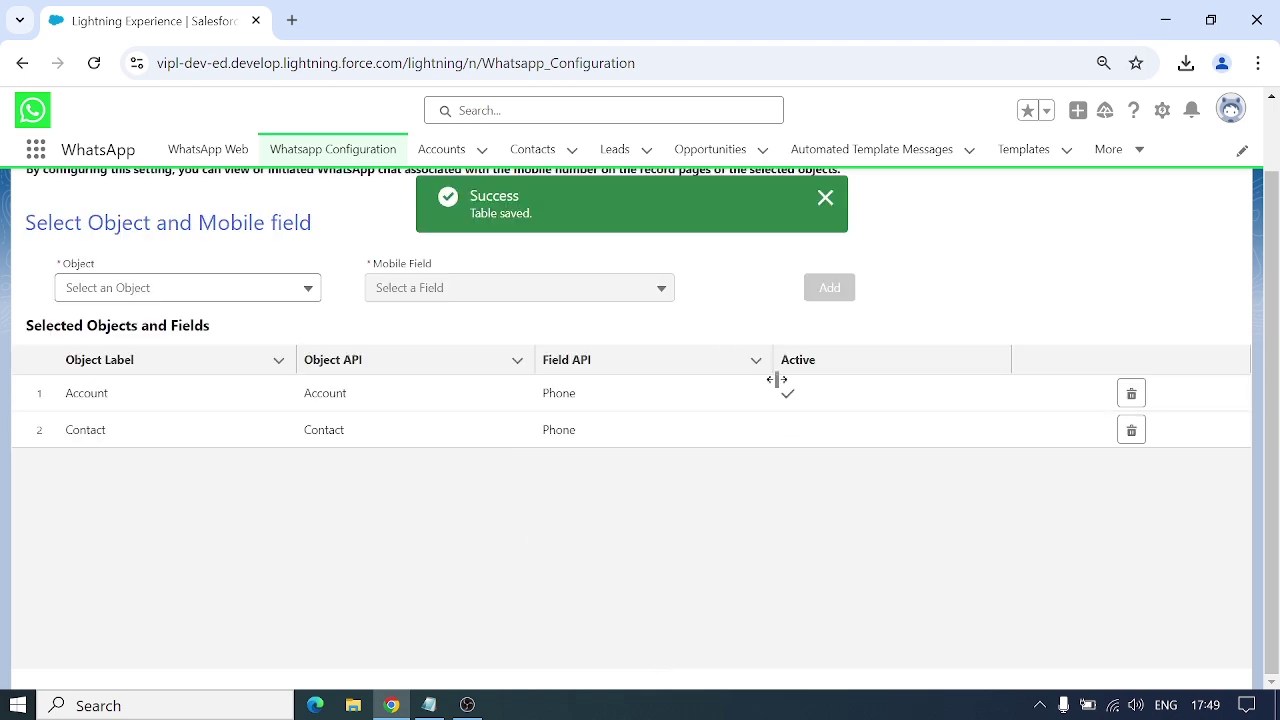
pyautogui.click(825, 200)
pyautogui.scroll(1, 882, 298)
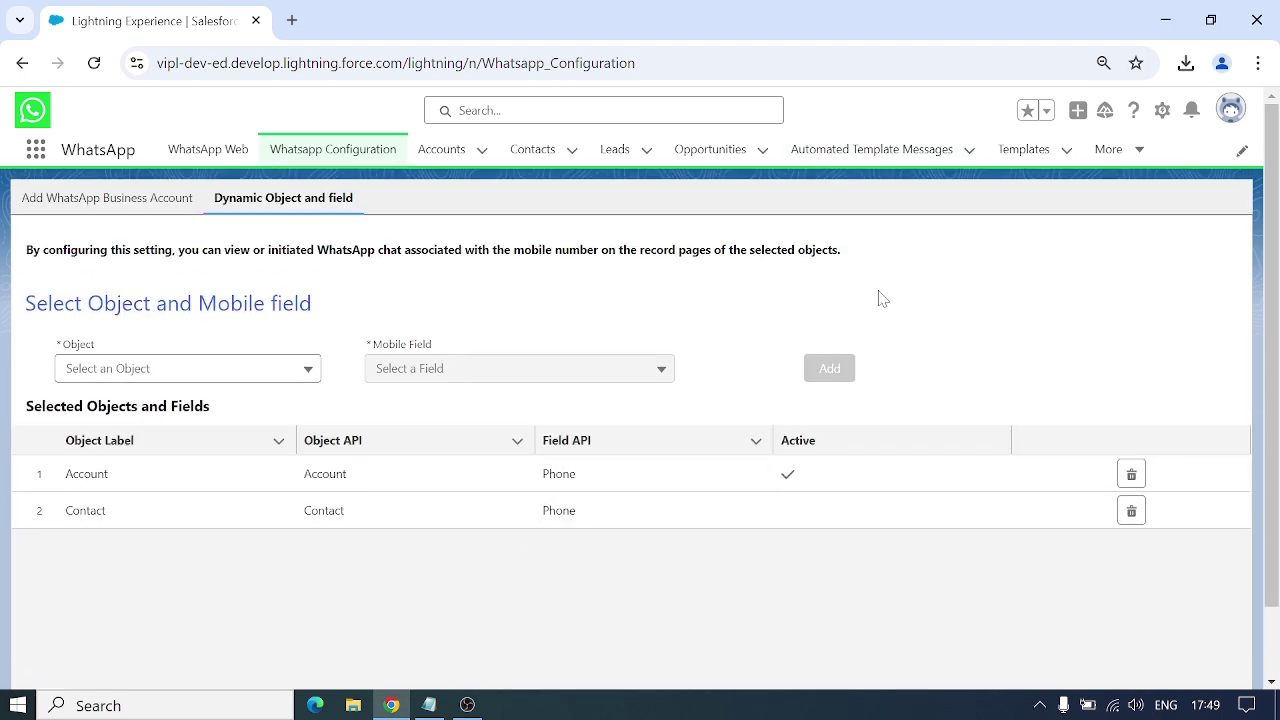